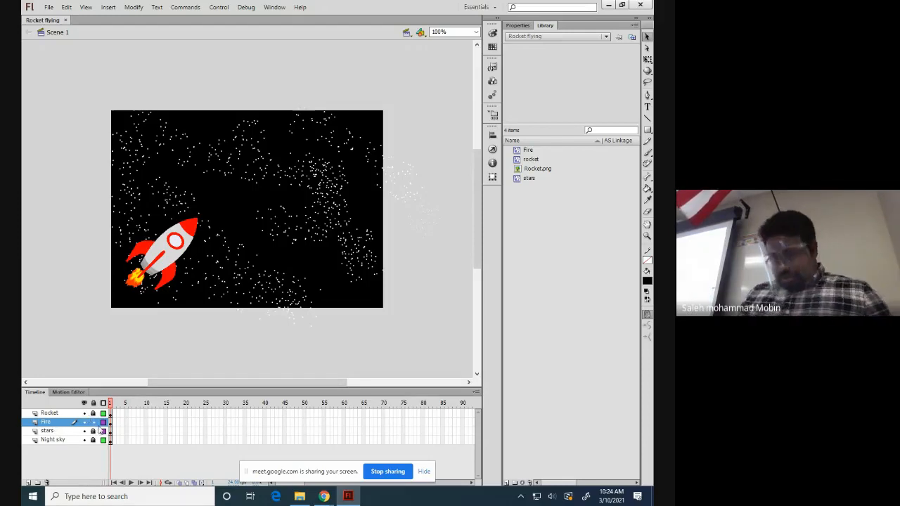
# Lock the Fire layer and delete both the Rocket and Fire layers from the timeline.
pyautogui.click(94, 422)
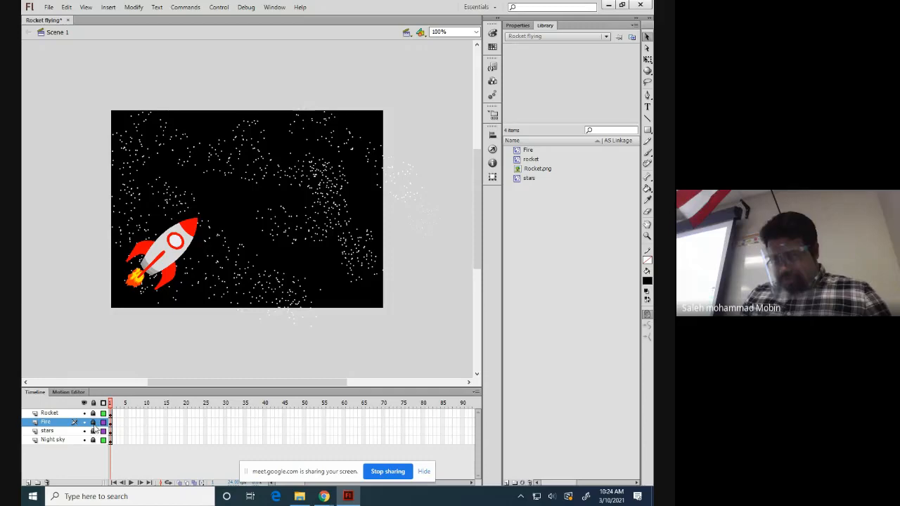
pyautogui.keyDown('shift'); pyautogui.click(47, 416); pyautogui.keyUp('shift')
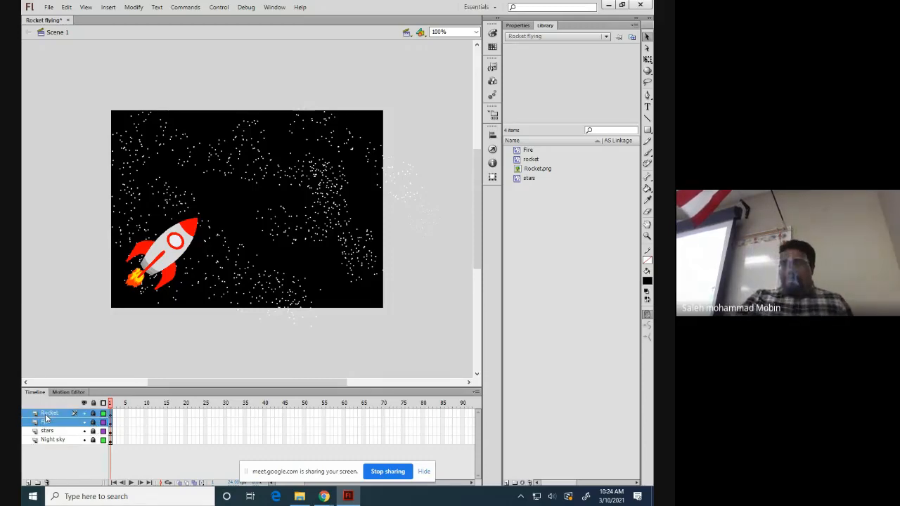
pyautogui.click(46, 416)
pyautogui.doubleClick(51, 413)
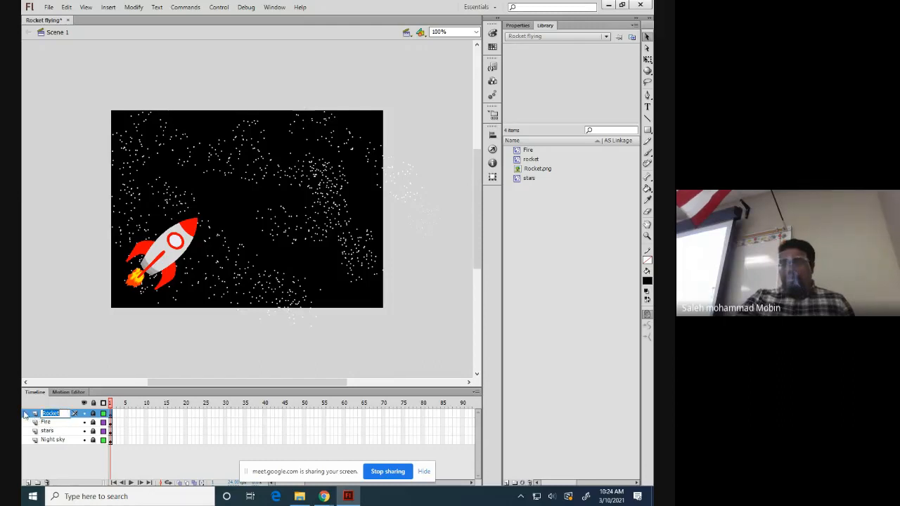
pyautogui.rightClick(26, 414)
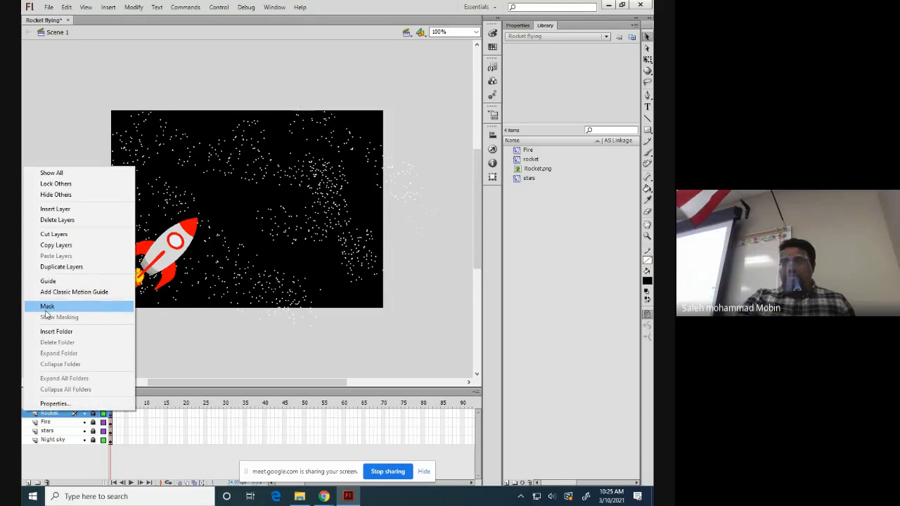
pyautogui.click(56, 219)
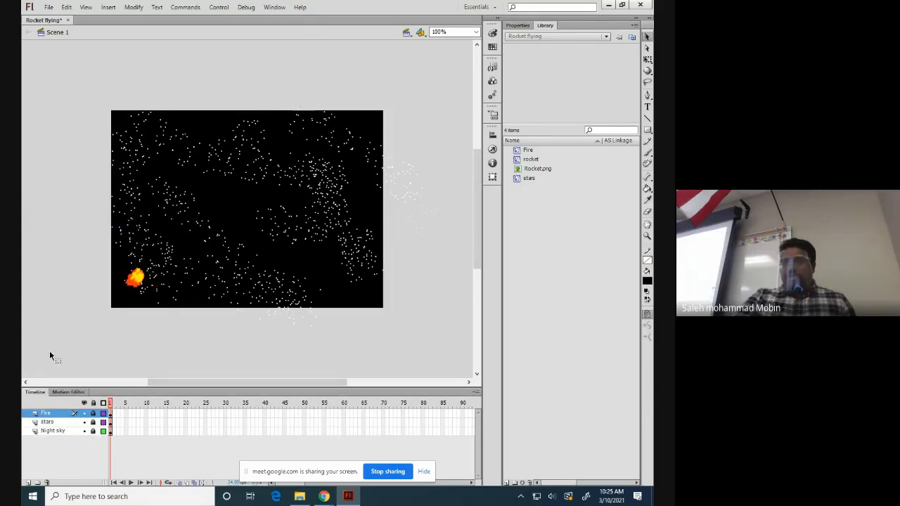
pyautogui.rightClick(46, 413)
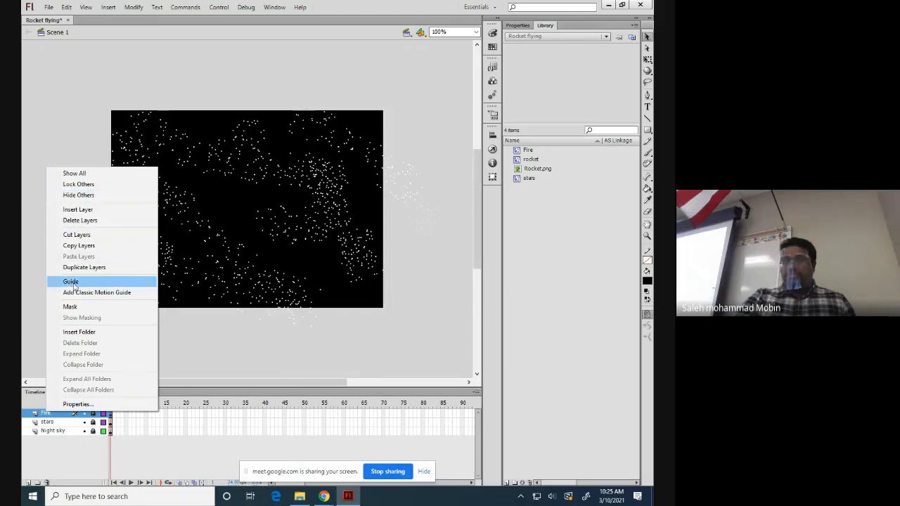
pyautogui.click(80, 220)
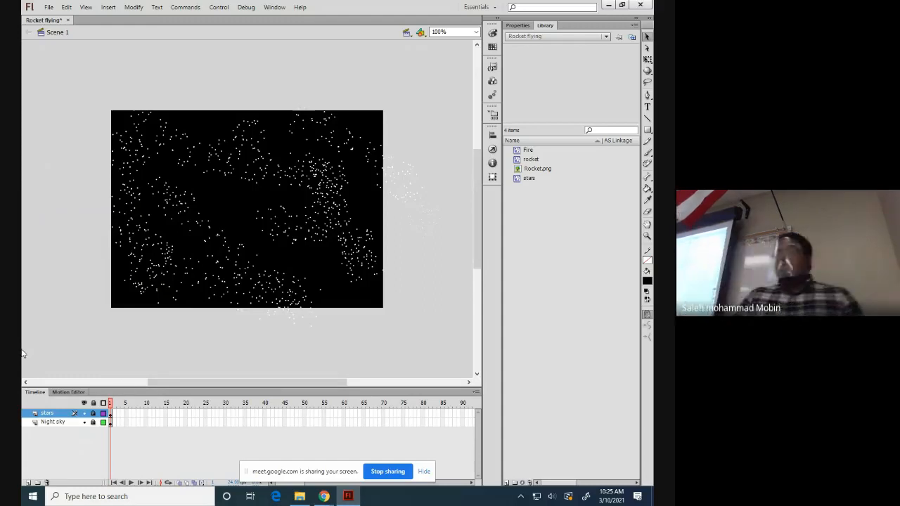
# Insert a new layer above the stars layer and name it Rocket.
pyautogui.click(134, 7)
pyautogui.press('Escape')
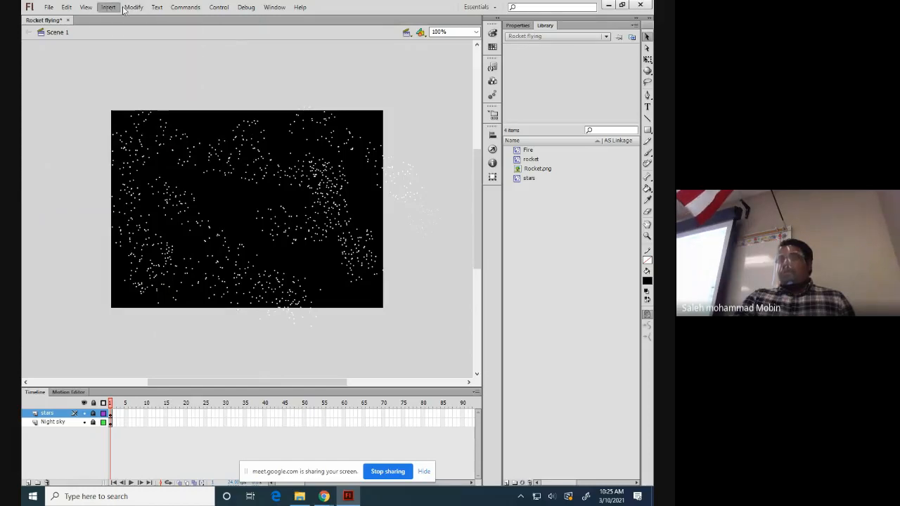
pyautogui.click(125, 8)
pyautogui.moveTo(110, 9)
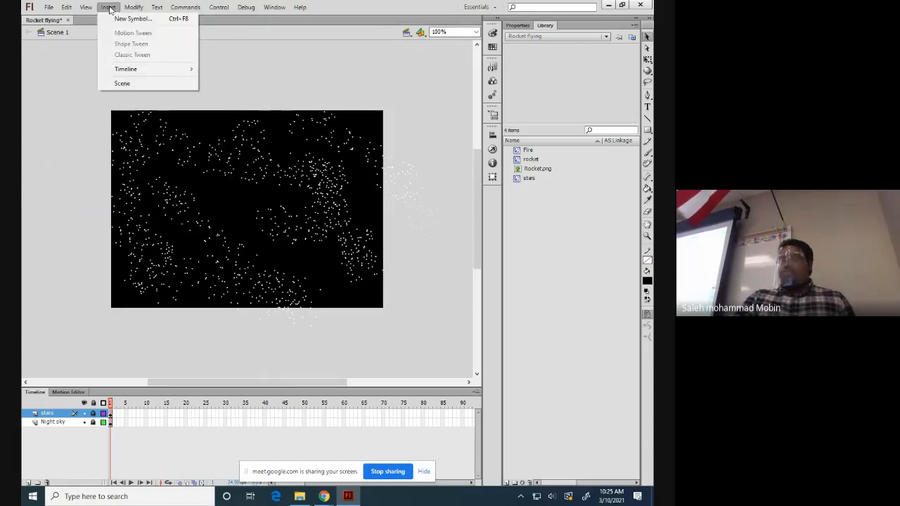
pyautogui.click(109, 8)
pyautogui.click(109, 8)
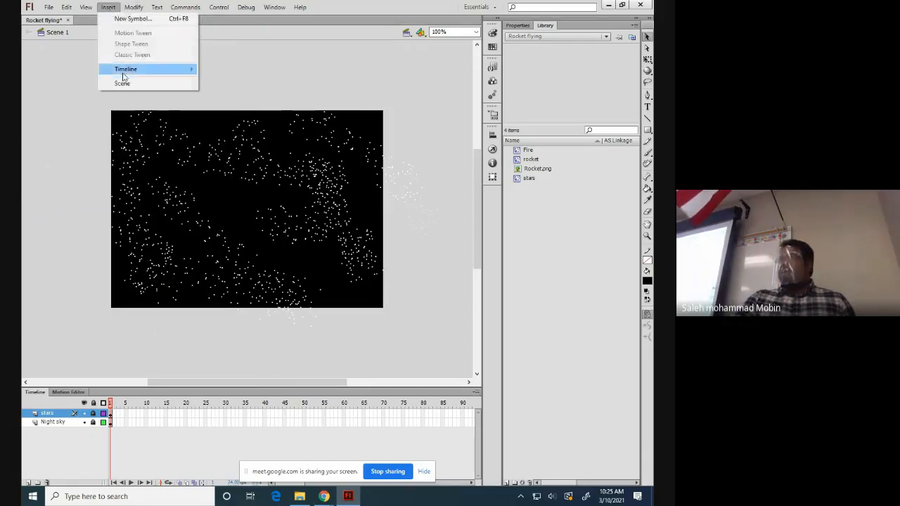
pyautogui.moveTo(121, 70)
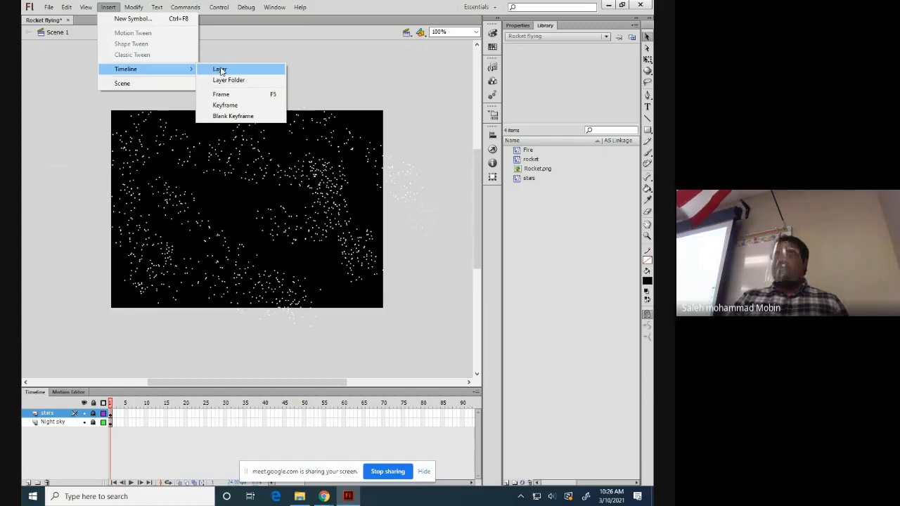
pyautogui.click(220, 70)
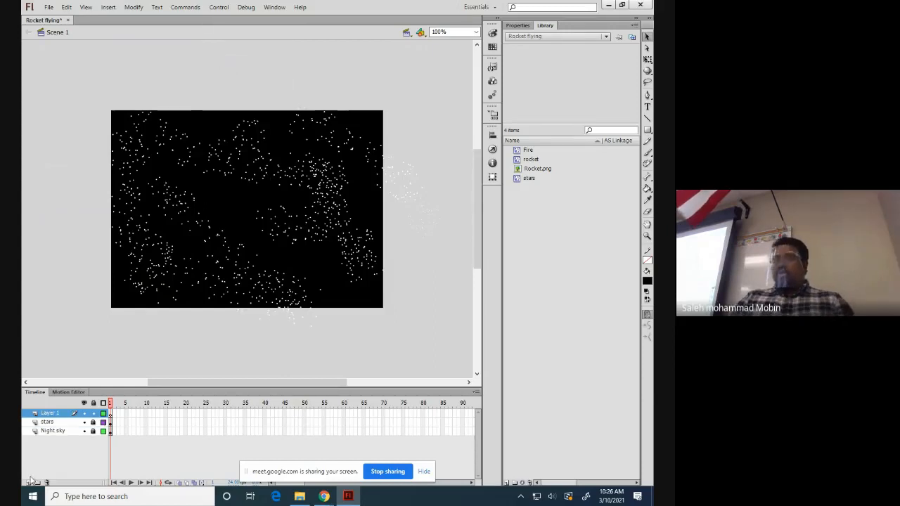
pyautogui.doubleClick(54, 414)
pyautogui.write('Rocke')
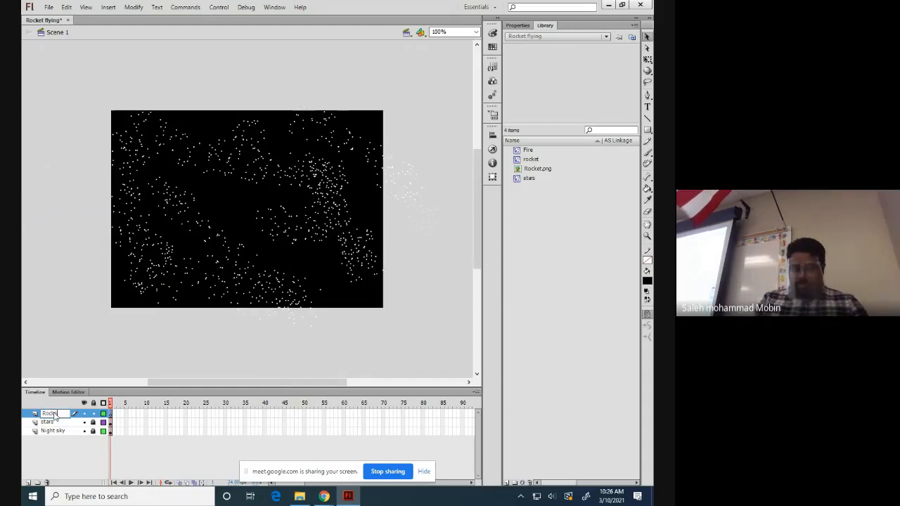
pyautogui.write('t')
pyautogui.click(60, 466)
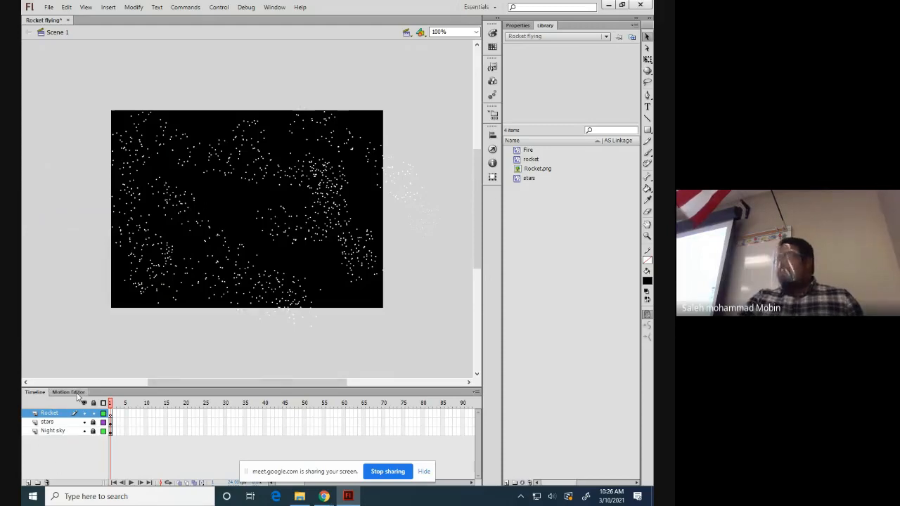
# Switch to Gmail, search for "Rocket" and open the e-mail "Rocket flying animation related images".
pyautogui.click(607, 6)
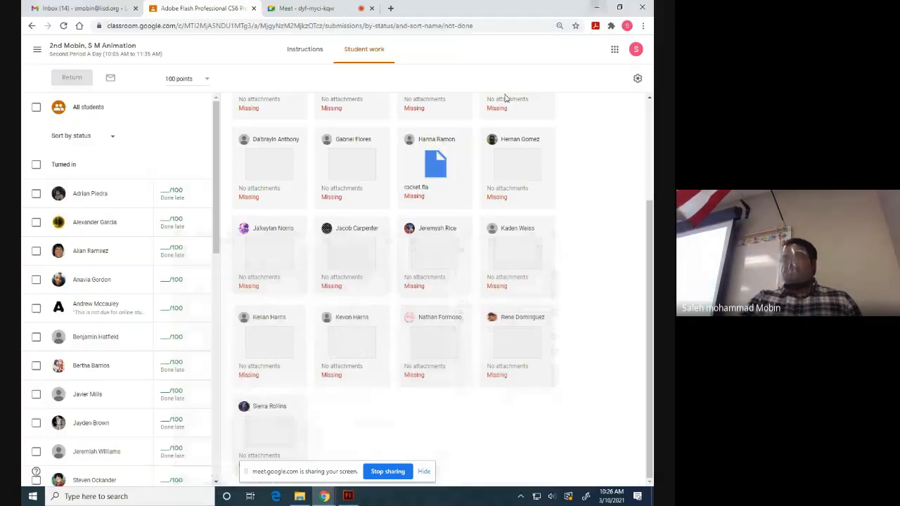
pyautogui.click(57, 7)
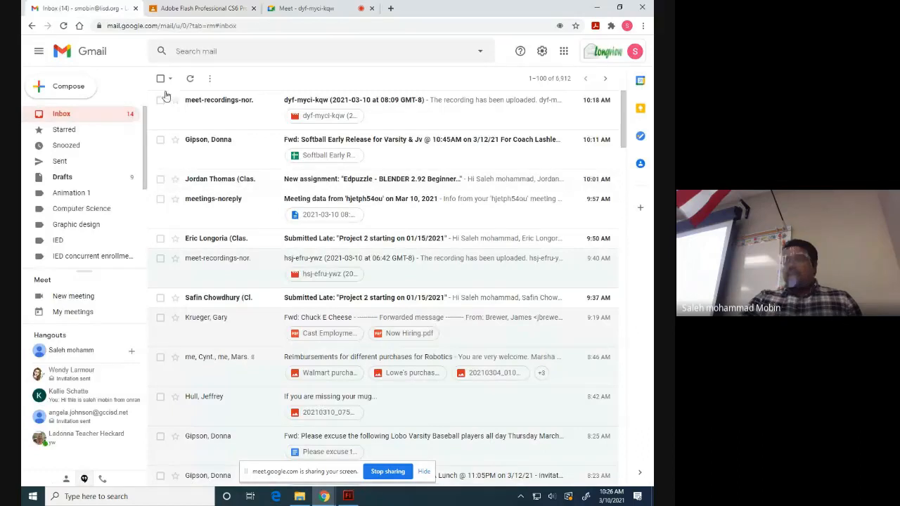
pyautogui.click(195, 53)
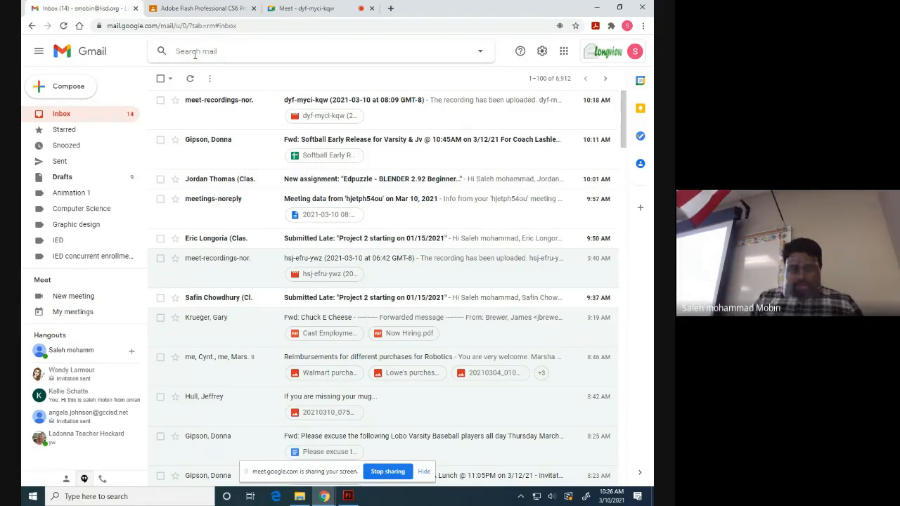
pyautogui.write('Roc')
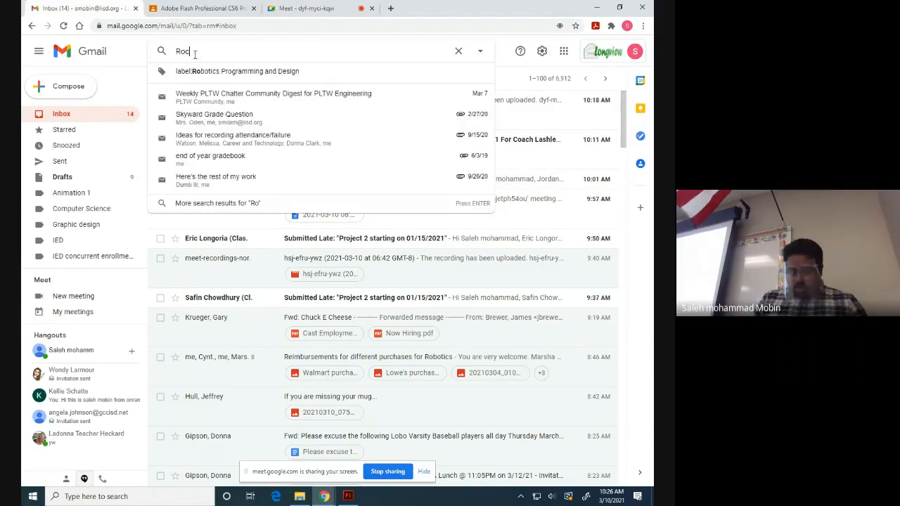
pyautogui.write('k')
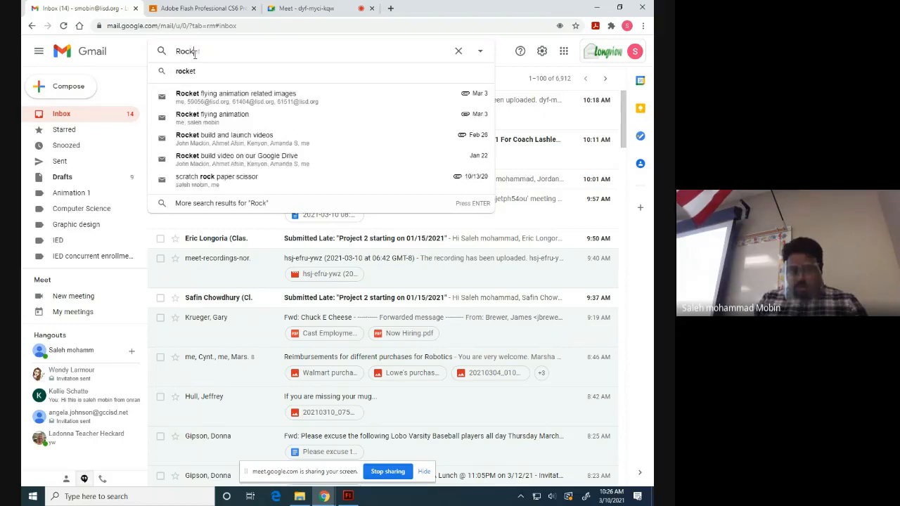
pyautogui.write('et')
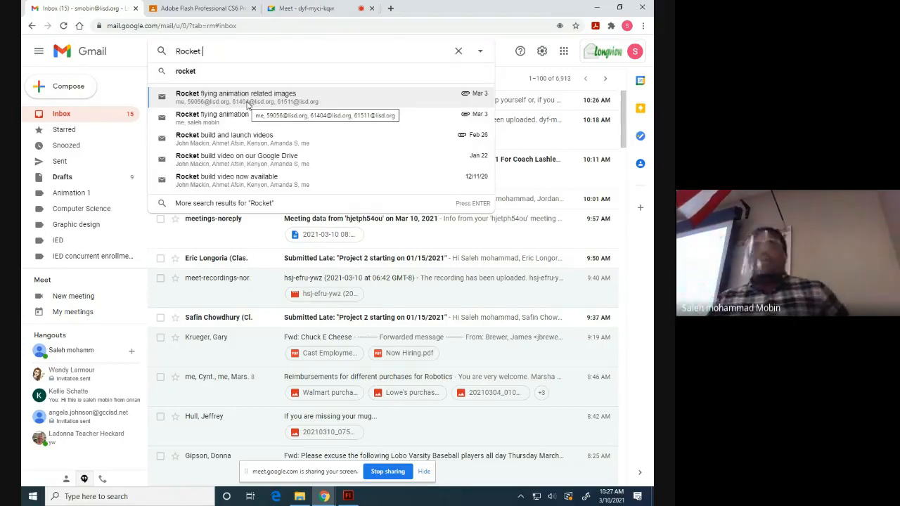
pyautogui.press('Escape')
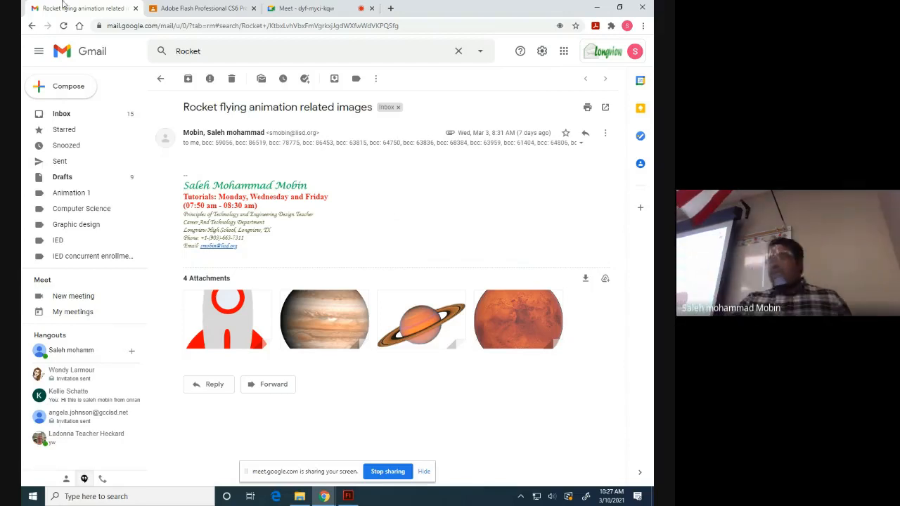
# Preview the rocket picture attached to the e-mail and close the preview.
pyautogui.moveTo(227, 341)
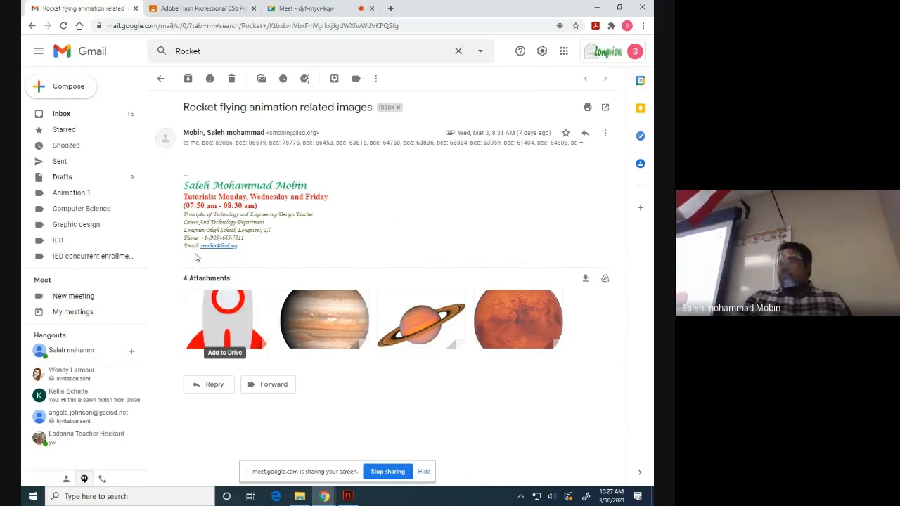
pyautogui.click(226, 304)
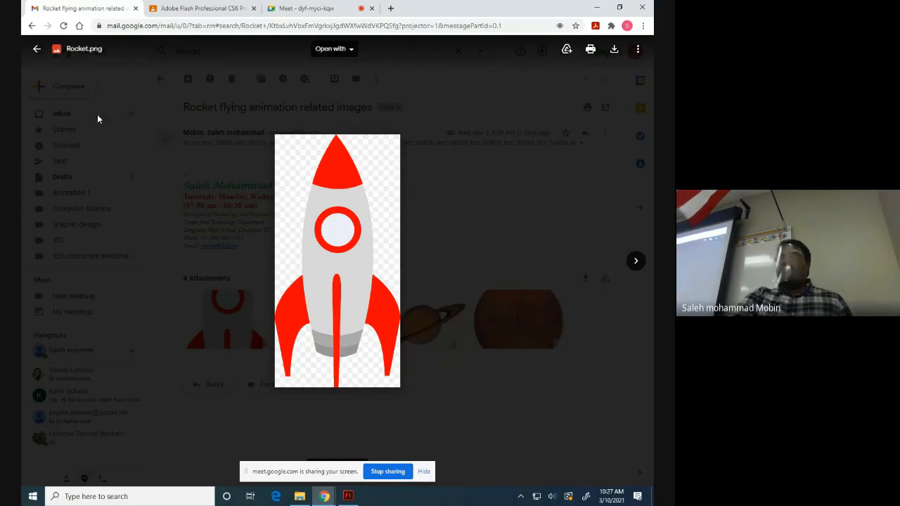
pyautogui.click(152, 137)
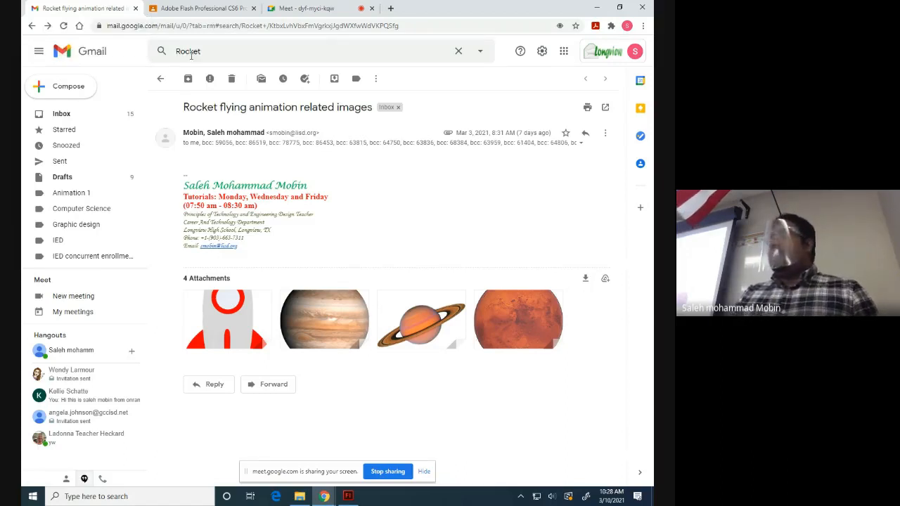
# Reopen the "Rocket flying animation related images" e-mail from the mail search and download its Rocket.png attachment.
pyautogui.click(235, 53)
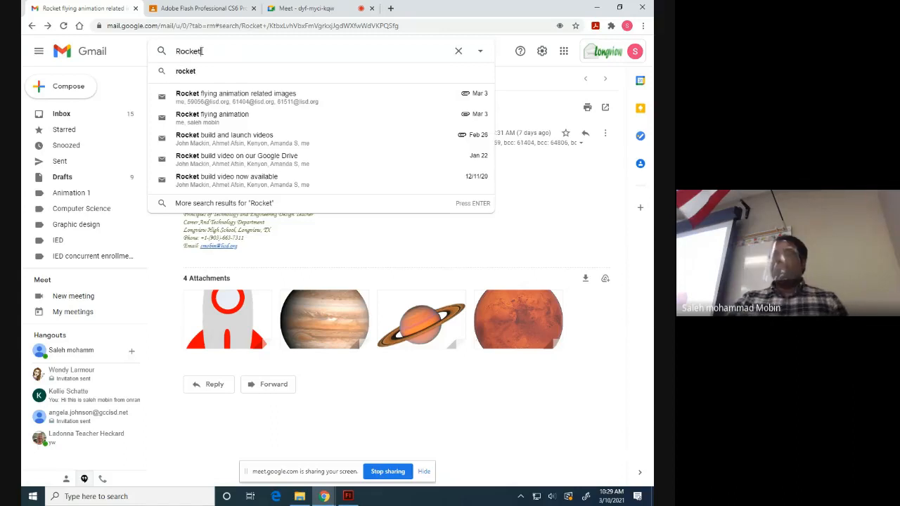
pyautogui.click(231, 96)
pyautogui.moveTo(215, 336)
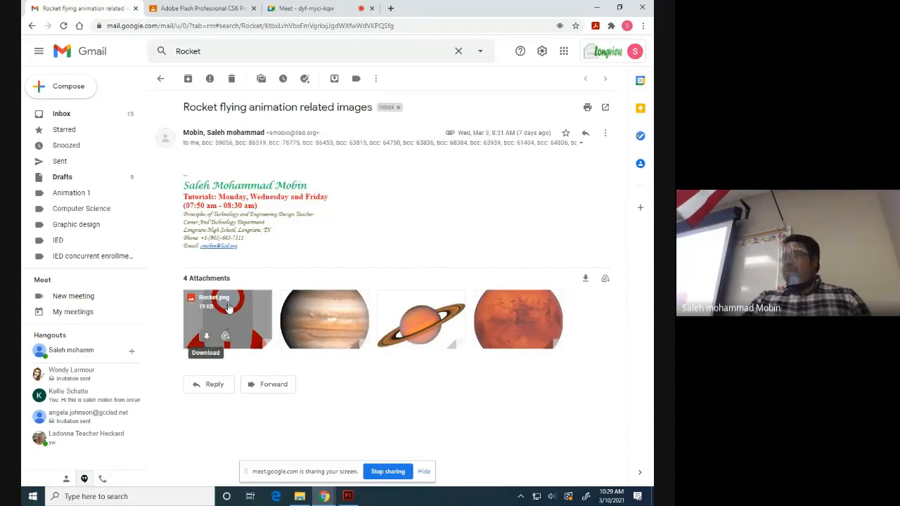
pyautogui.click(227, 306)
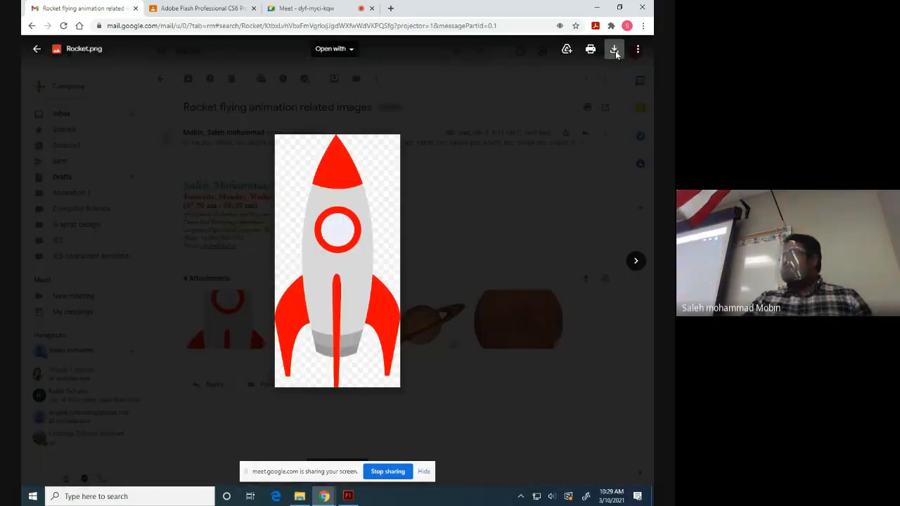
pyautogui.click(613, 57)
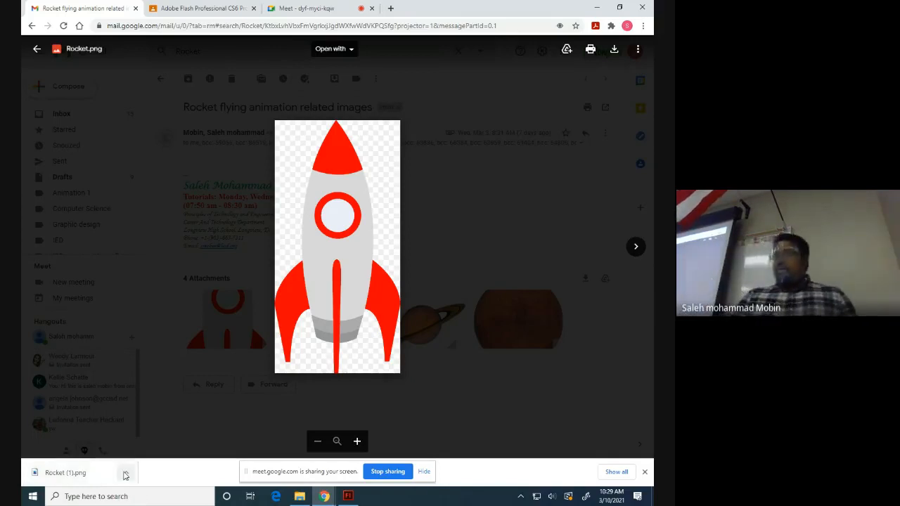
# Show the downloaded Rocket (1) image in its folder and move it to the Rocket flying folder on the desktop.
pyautogui.click(125, 472)
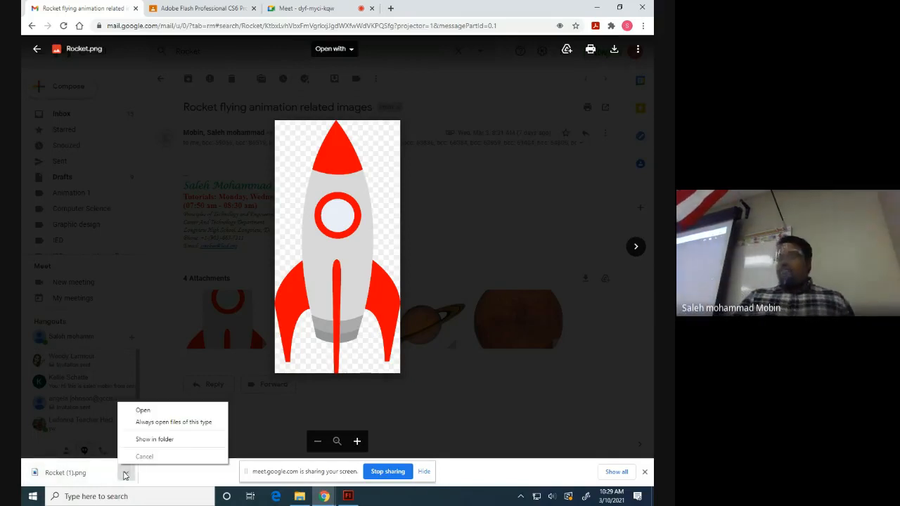
pyautogui.click(148, 439)
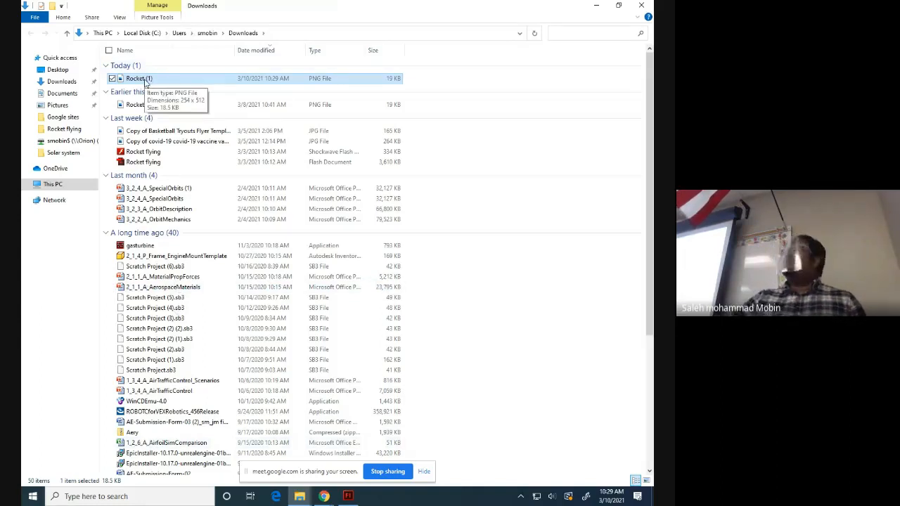
pyautogui.doubleClick(142, 79)
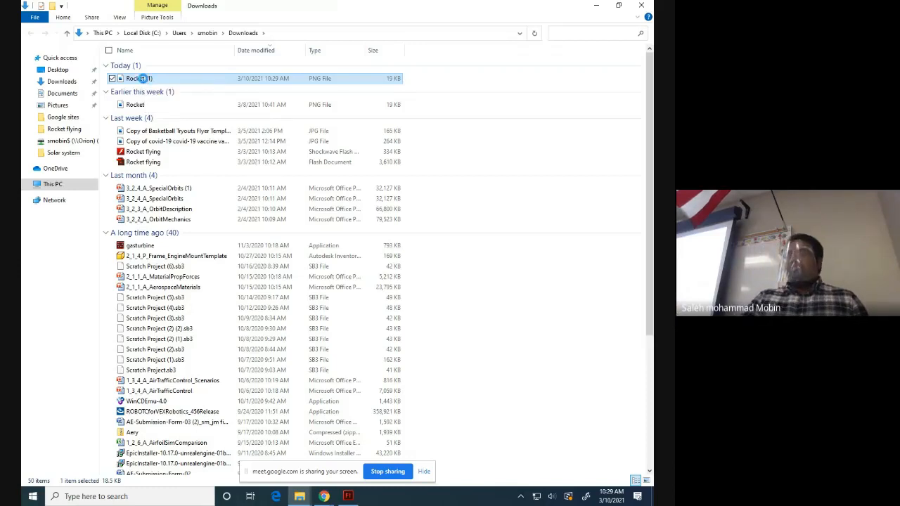
pyautogui.rightClick(173, 79)
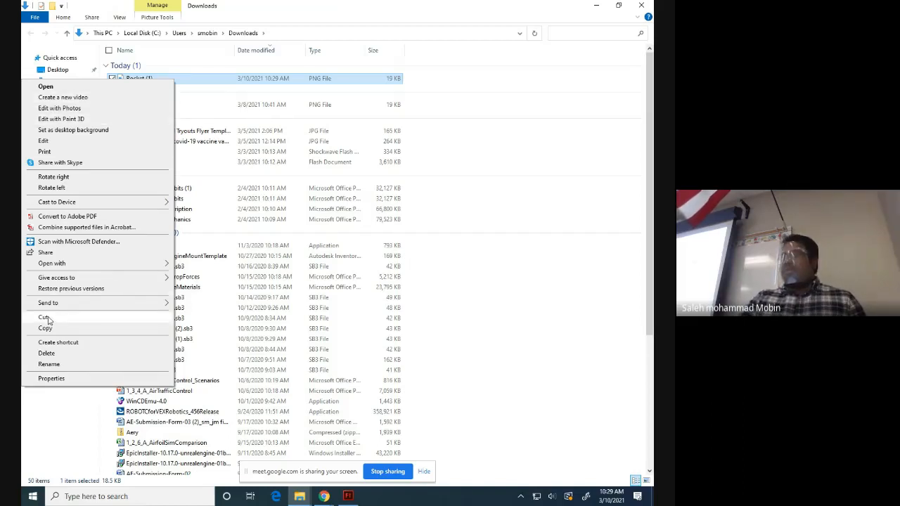
pyautogui.click(44, 317)
pyautogui.click(598, 6)
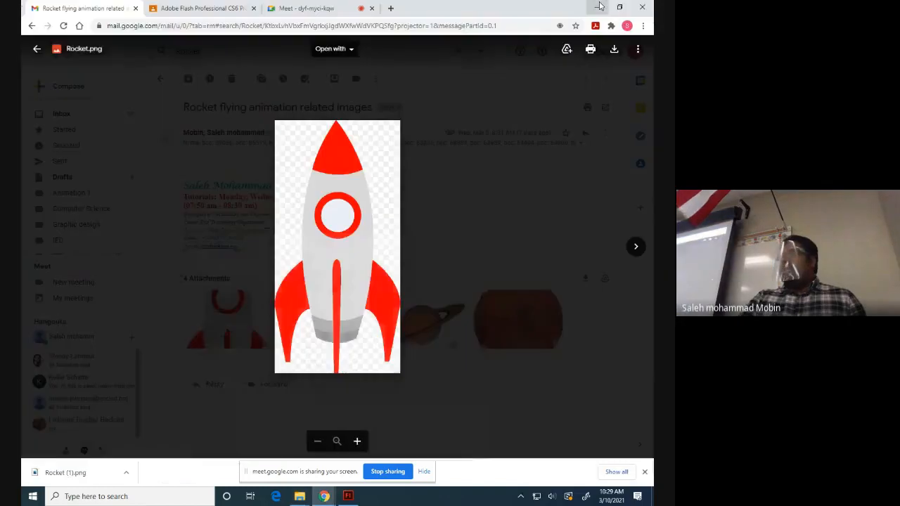
pyautogui.click(598, 6)
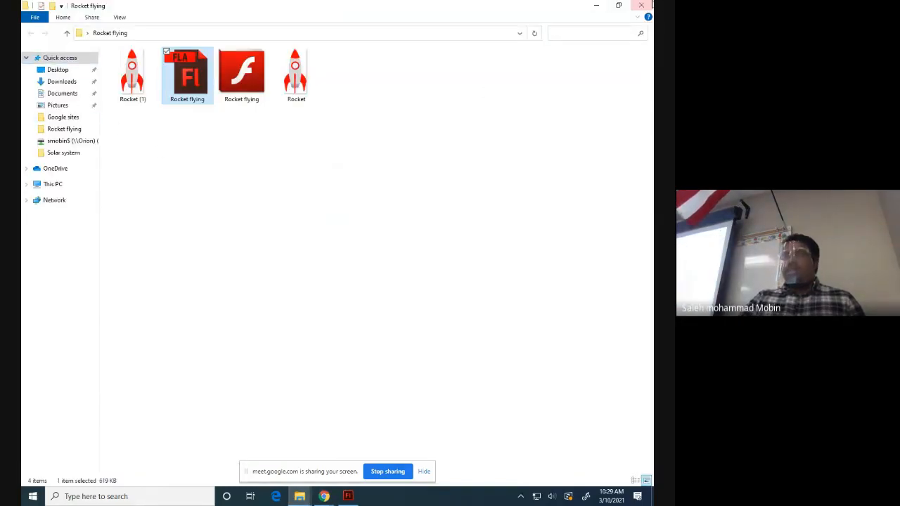
pyautogui.click(596, 6)
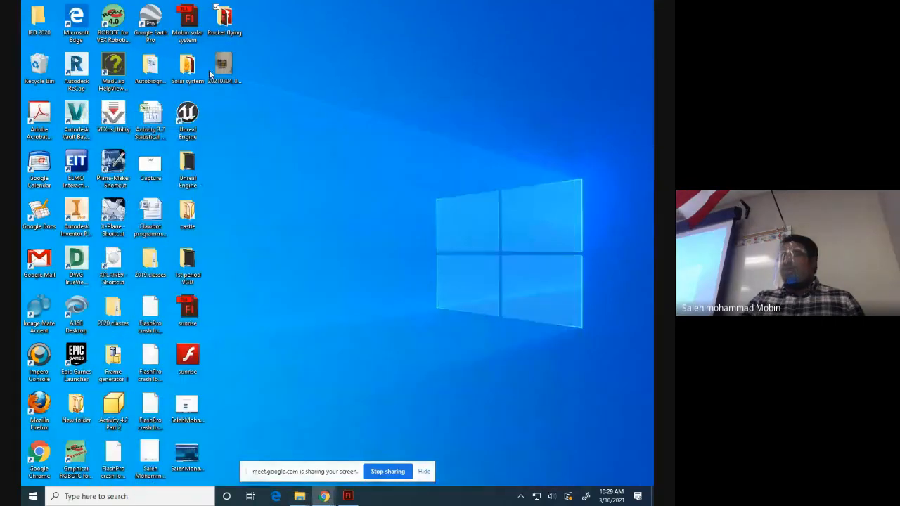
# Paste the Rocket (1) image into the Rocket flying folder on the desktop and minimize the folder window.
pyautogui.doubleClick(222, 21)
pyautogui.rightClick(373, 227)
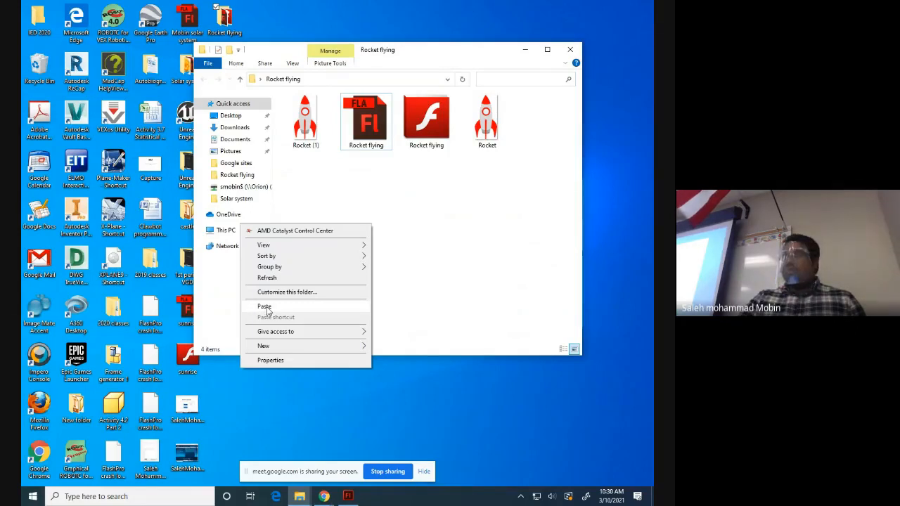
pyautogui.click(264, 307)
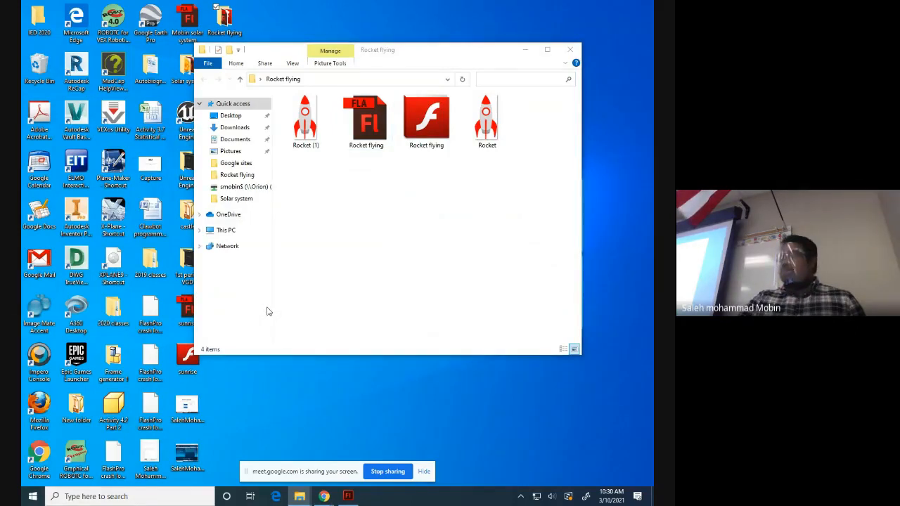
pyautogui.click(180, 171)
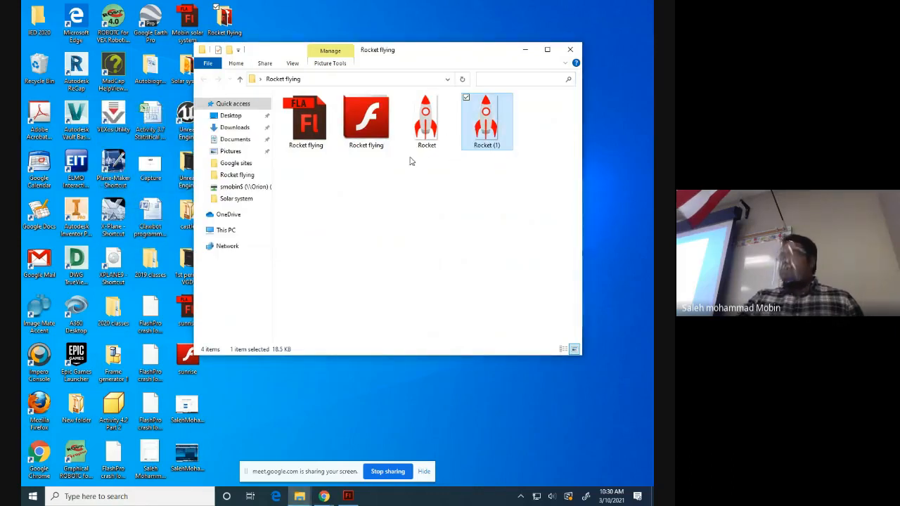
pyautogui.click(524, 51)
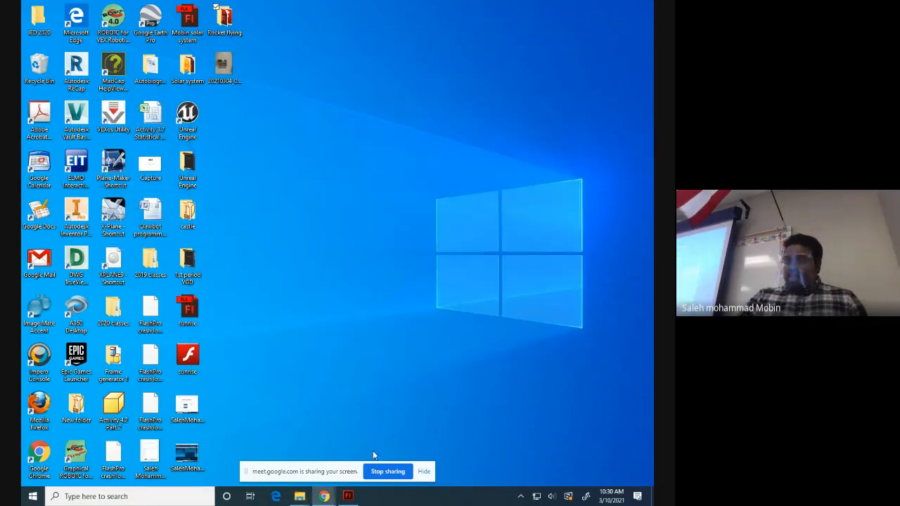
# Switch to Flash and import the Rocket image from the desktop's Rocket flying folder onto the Rocket layer's stage, without replacing existing library items.
pyautogui.click(348, 496)
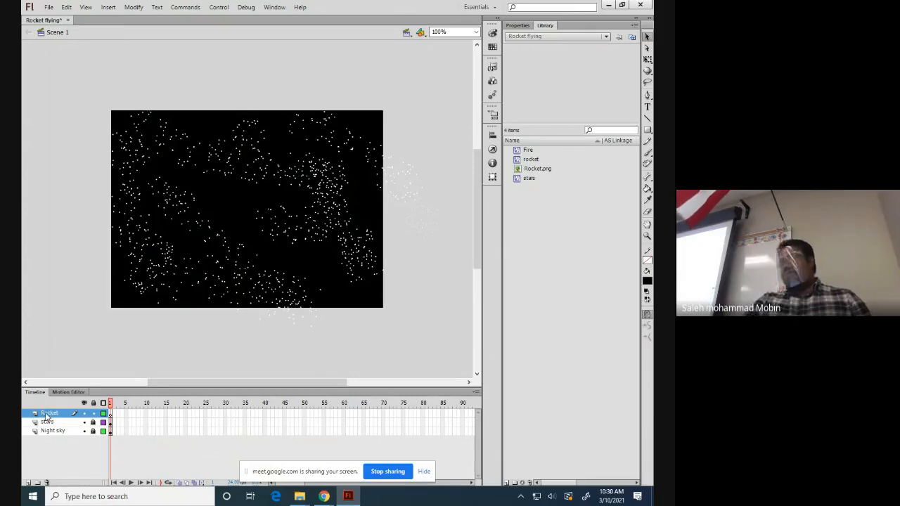
pyautogui.click(49, 8)
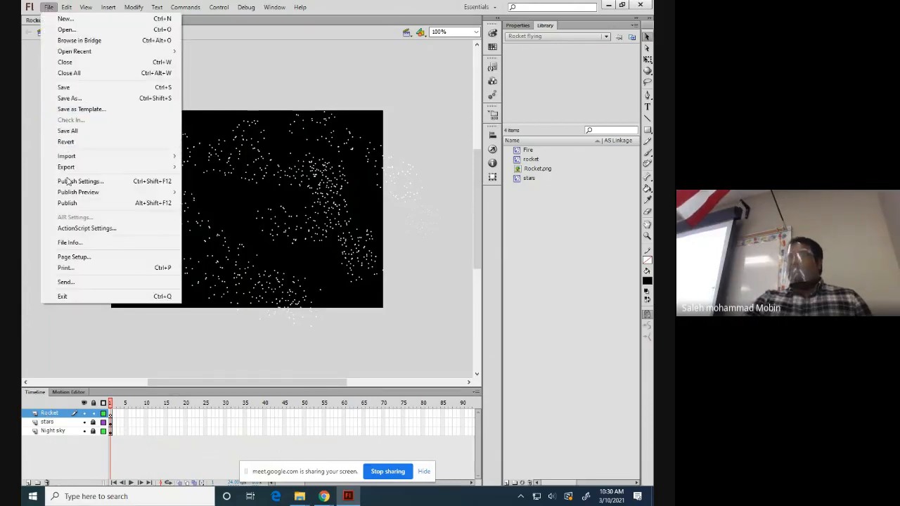
pyautogui.moveTo(70, 155)
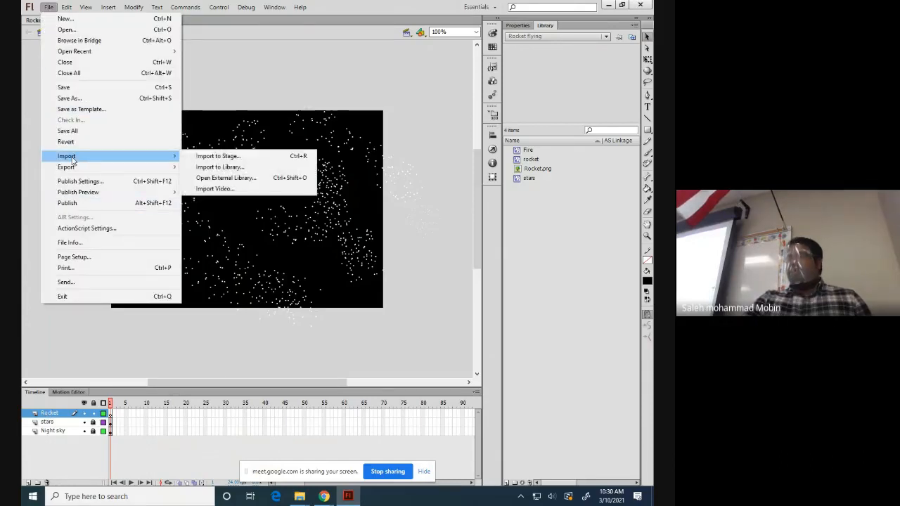
pyautogui.click(221, 158)
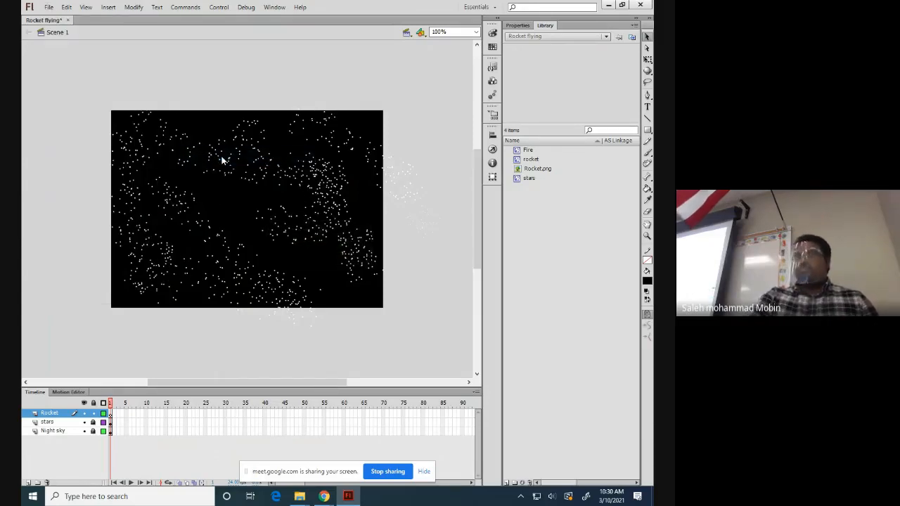
pyautogui.hotkey('ctrl', 'r')
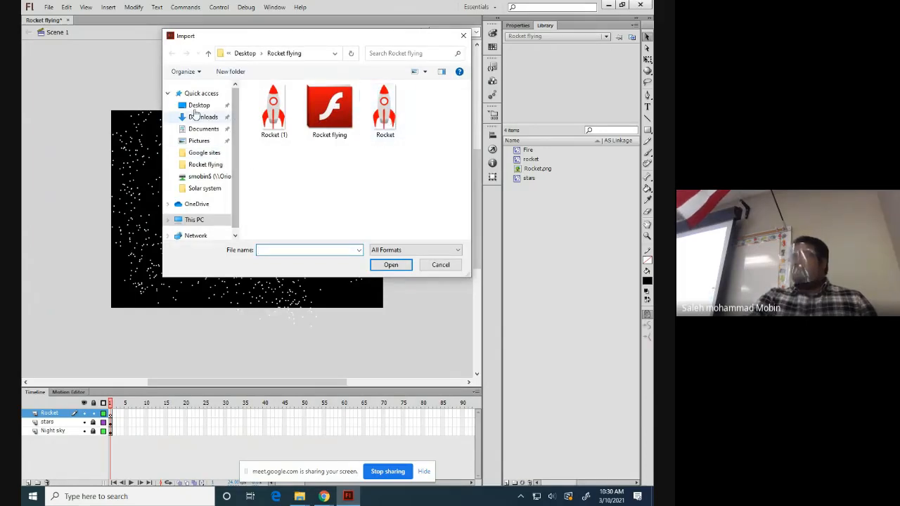
pyautogui.click(198, 106)
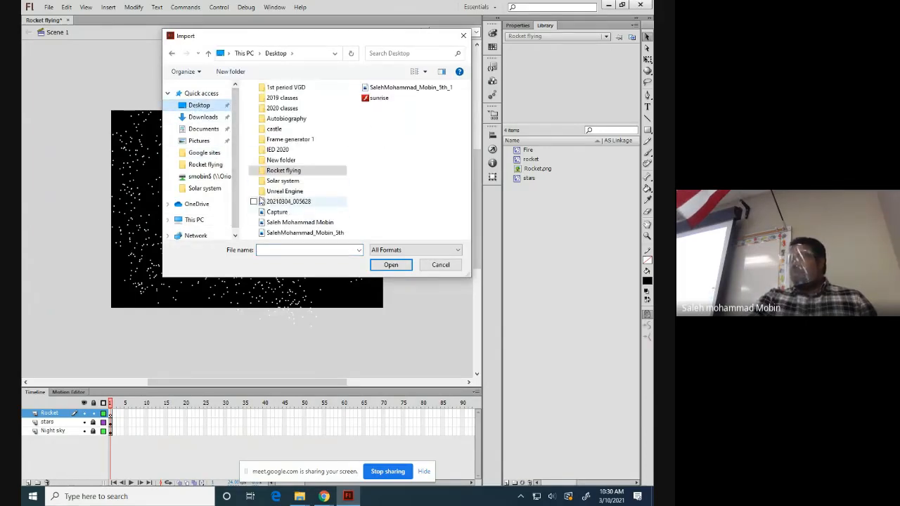
pyautogui.doubleClick(284, 171)
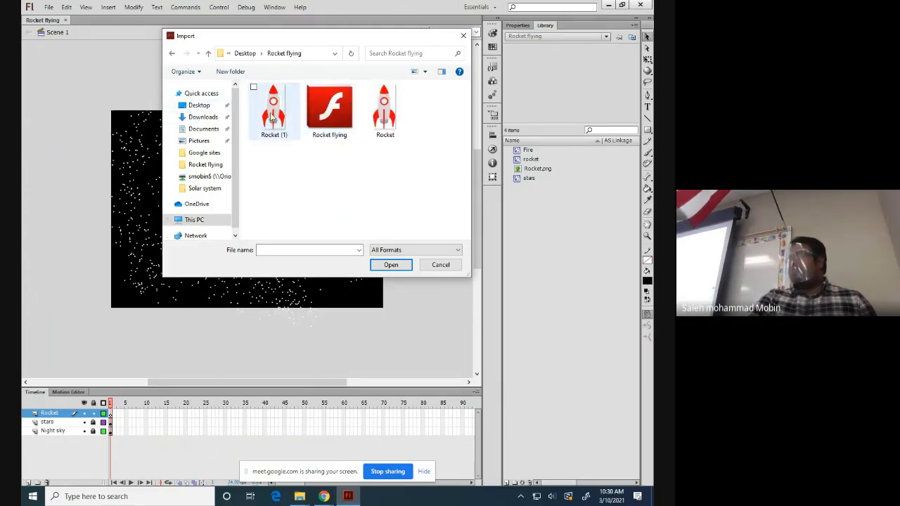
pyautogui.click(384, 111)
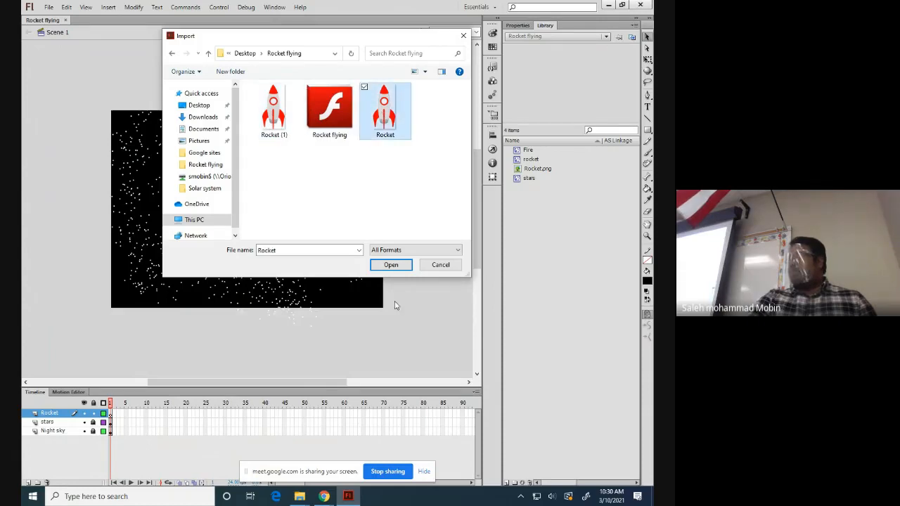
pyautogui.click(392, 264)
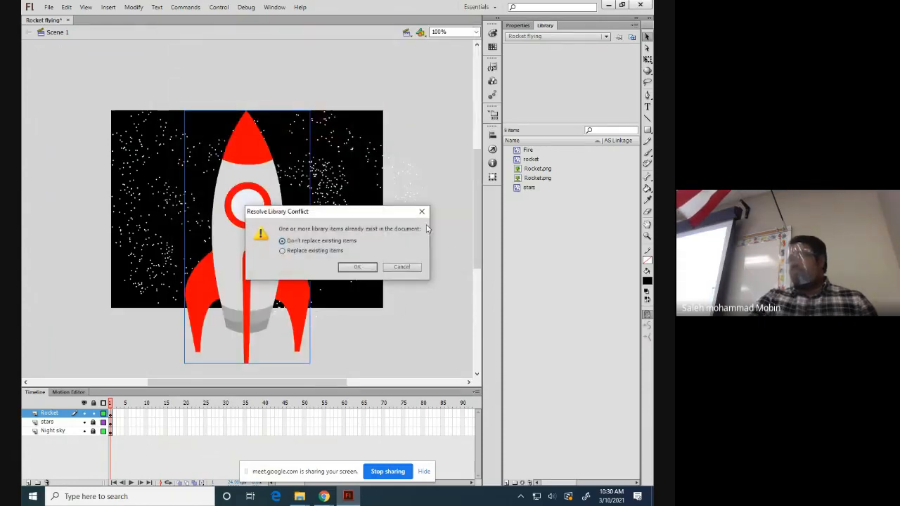
pyautogui.click(362, 268)
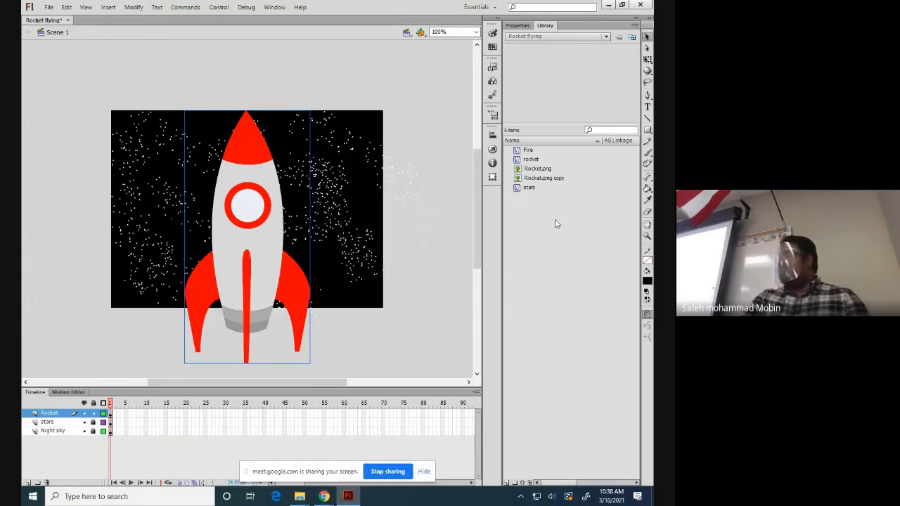
# Delete the old Fire and rocket symbols from the library.
pyautogui.click(531, 160)
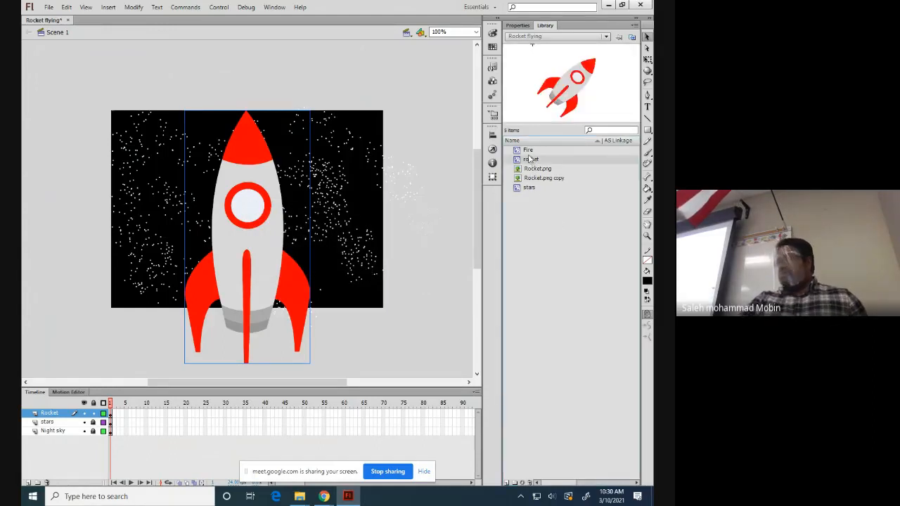
pyautogui.click(528, 151)
pyautogui.rightClick(529, 151)
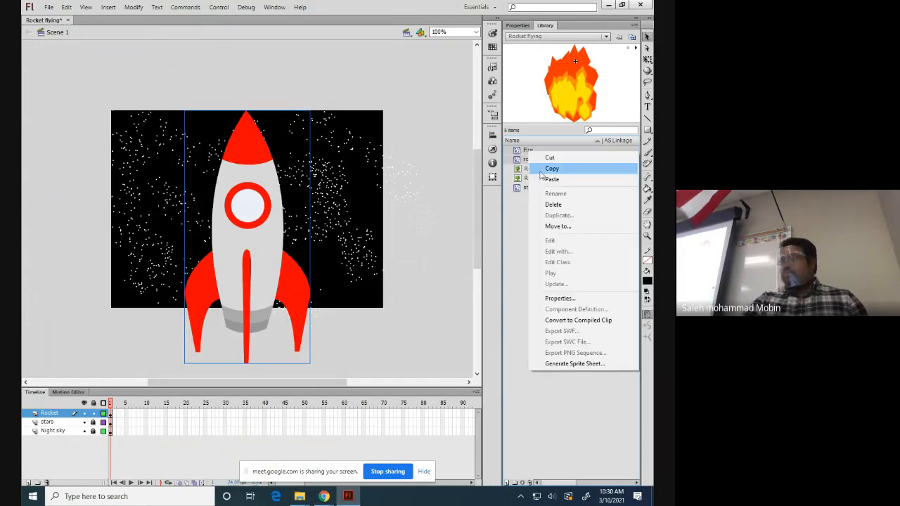
pyautogui.click(554, 206)
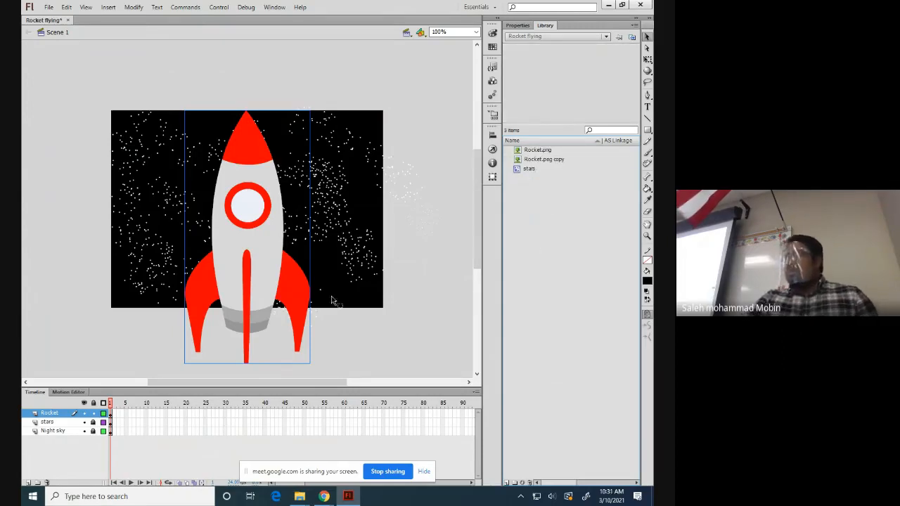
pyautogui.rightClick(529, 152)
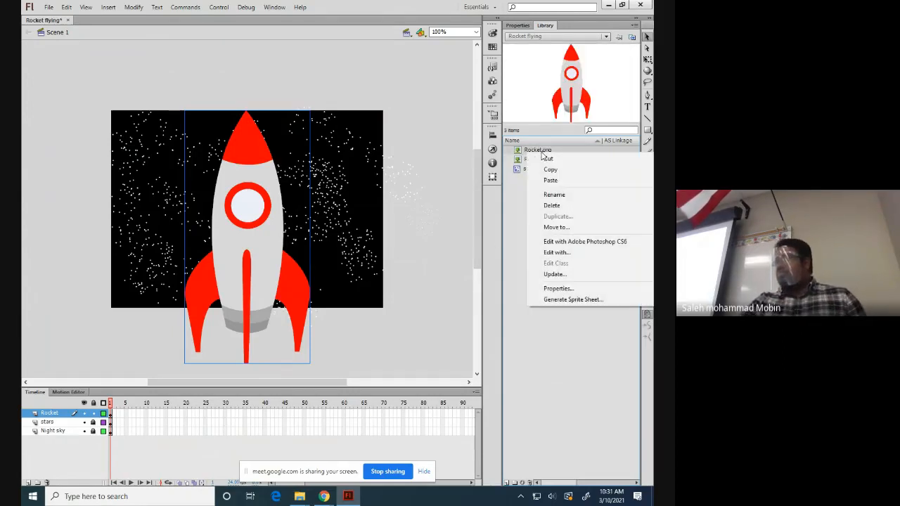
pyautogui.click(498, 243)
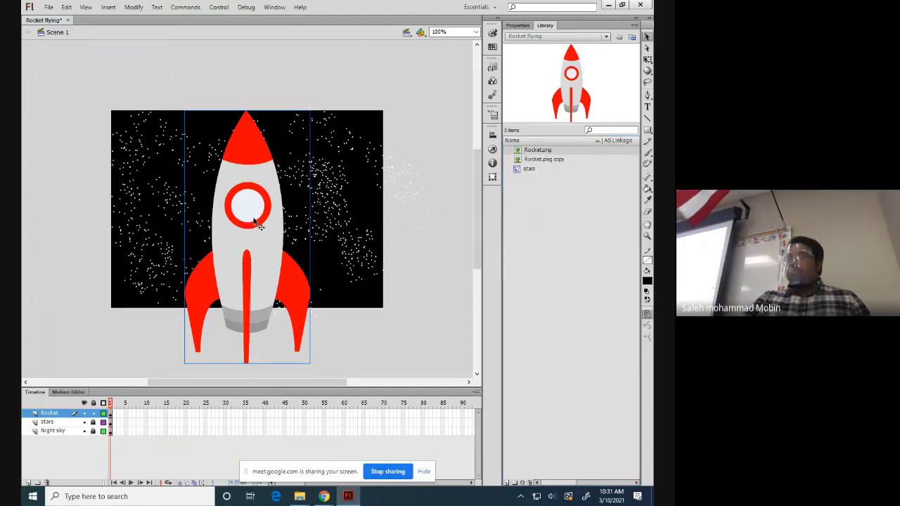
# Shrink the rocket with Free Transform and place it in the stage's lower-left corner, tilted to point toward the upper right.
pyautogui.moveTo(256, 224); pyautogui.dragTo(252, 206)
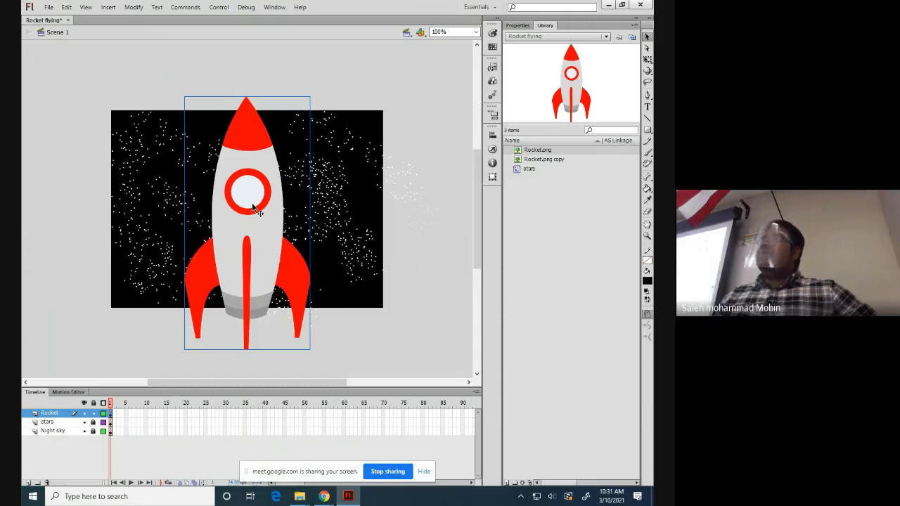
pyautogui.click(647, 62)
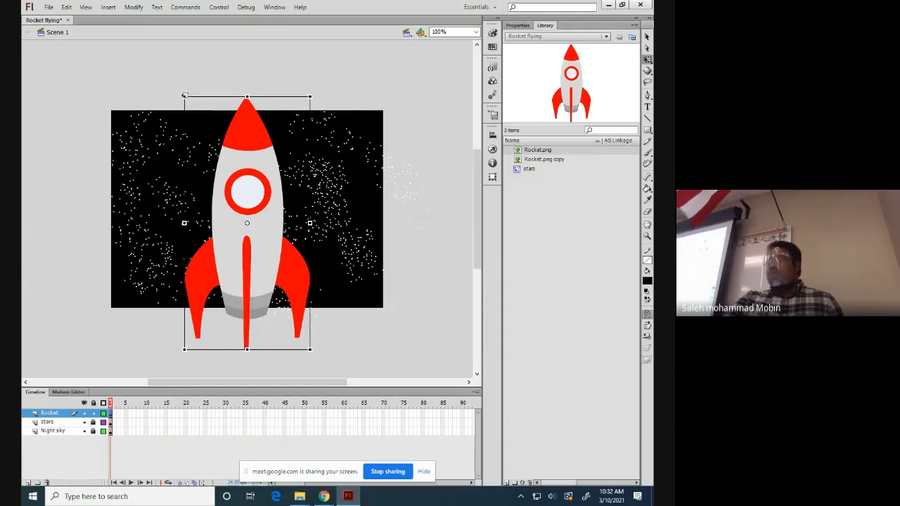
pyautogui.moveTo(185, 98); pyautogui.dragTo(209, 120)
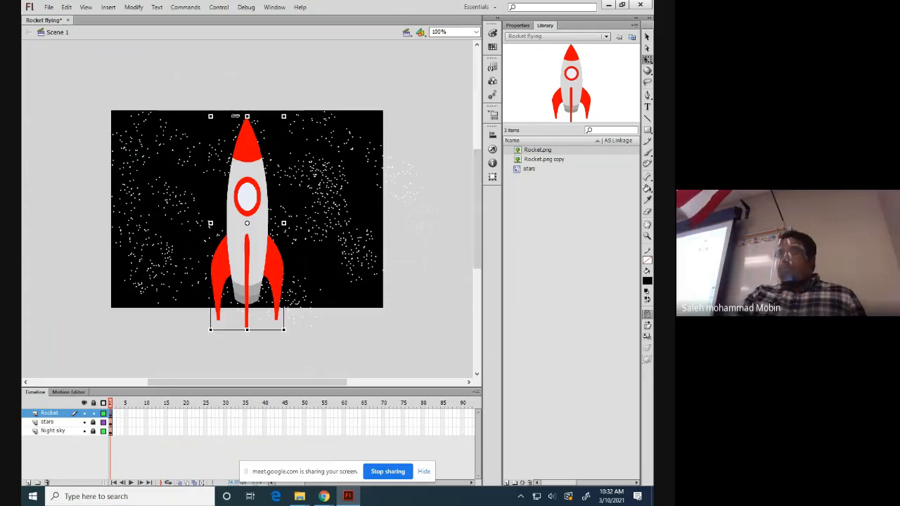
pyautogui.moveTo(210, 116); pyautogui.dragTo(230, 173)
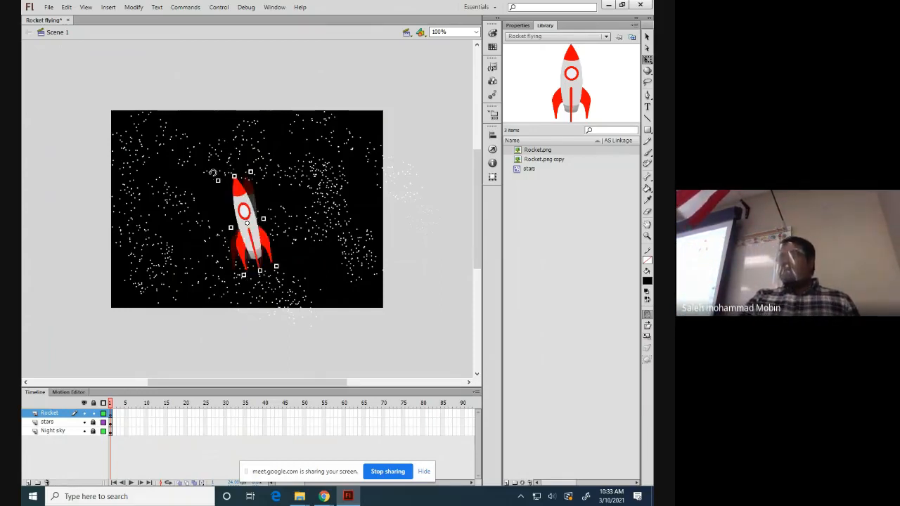
pyautogui.moveTo(214, 173); pyautogui.dragTo(187, 260)
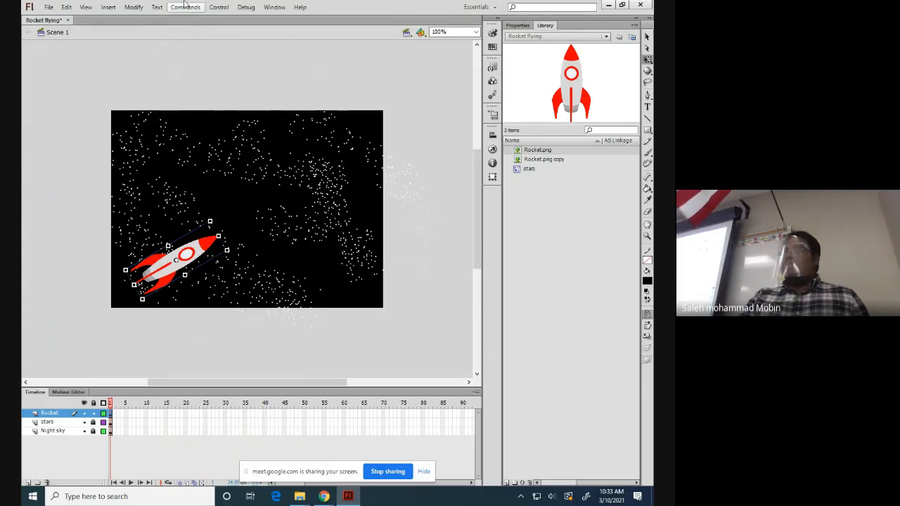
# Convert the tilted rocket image on the stage to a Movie Clip symbol named Rocket.
pyautogui.click(131, 9)
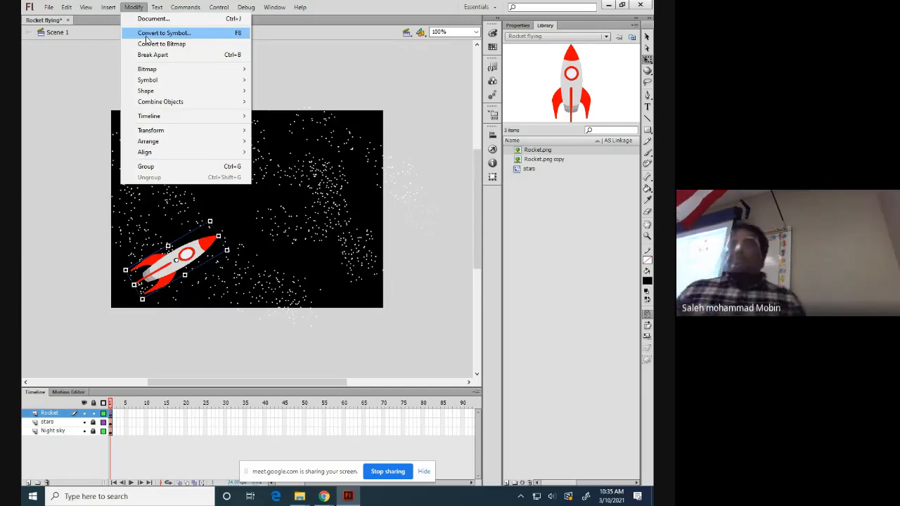
pyautogui.click(59, 268)
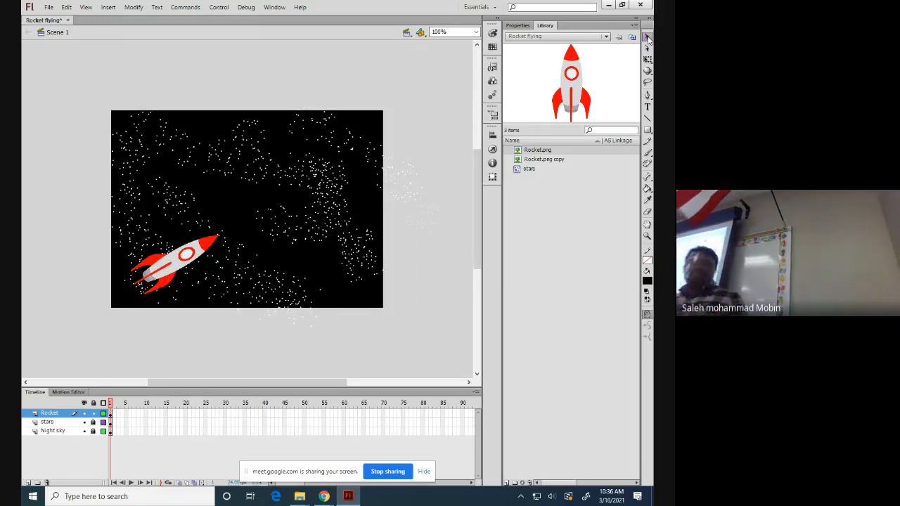
pyautogui.click(187, 264)
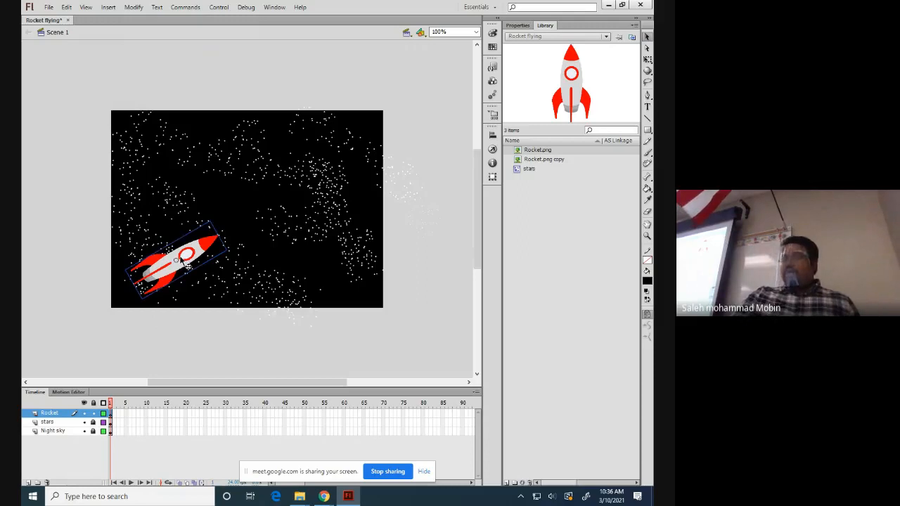
pyautogui.click(138, 9)
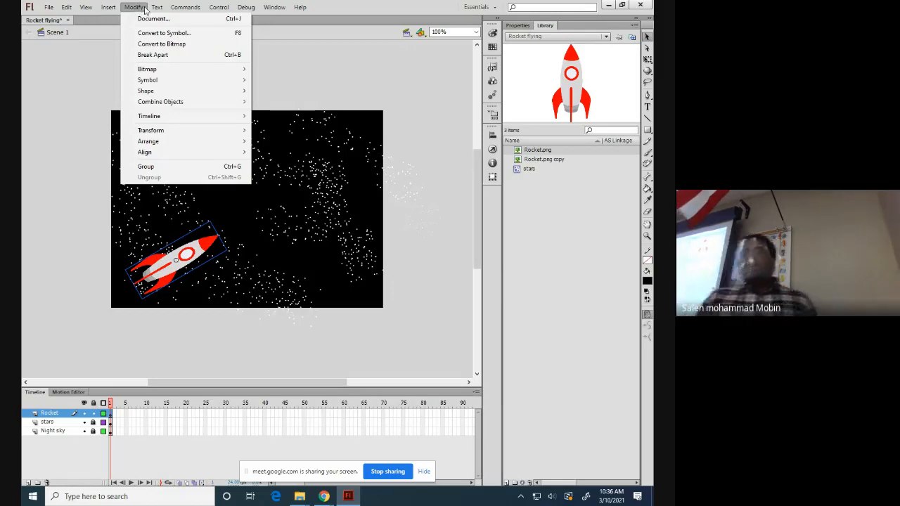
pyautogui.click(138, 8)
pyautogui.click(138, 9)
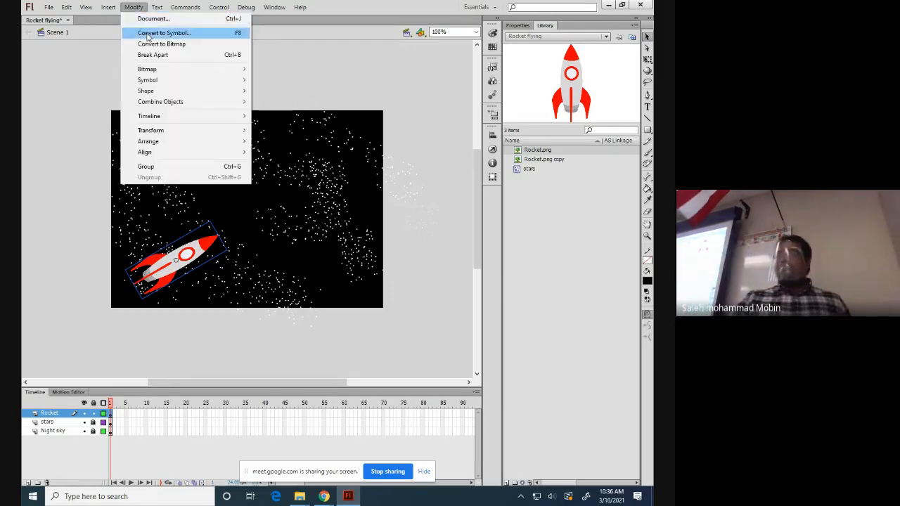
pyautogui.click(150, 33)
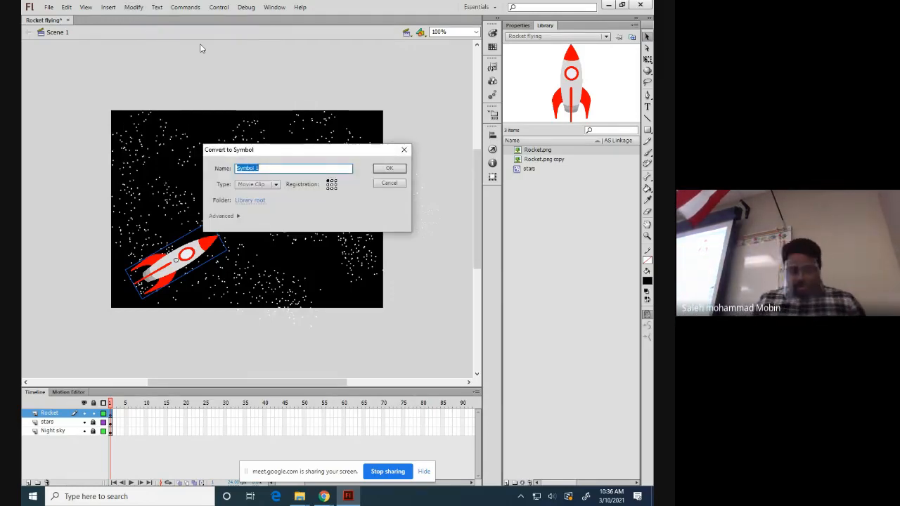
pyautogui.write('Rocket')
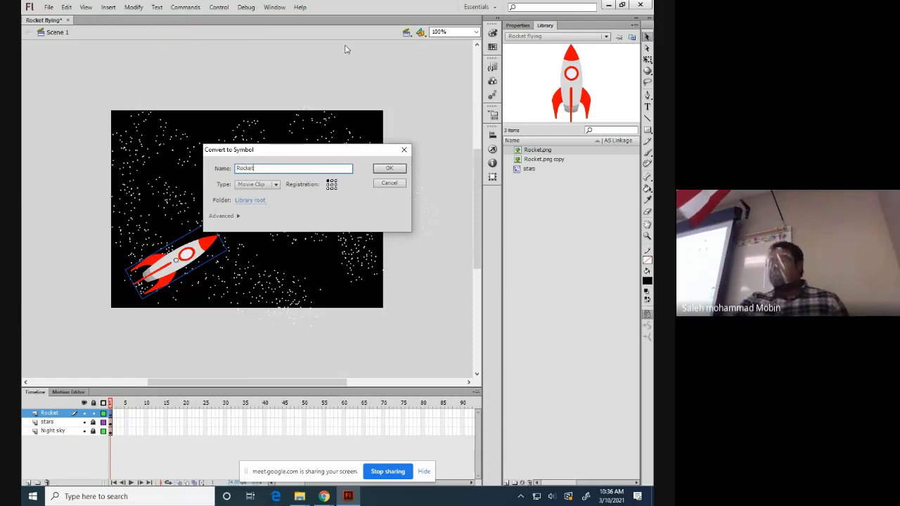
pyautogui.click(276, 185)
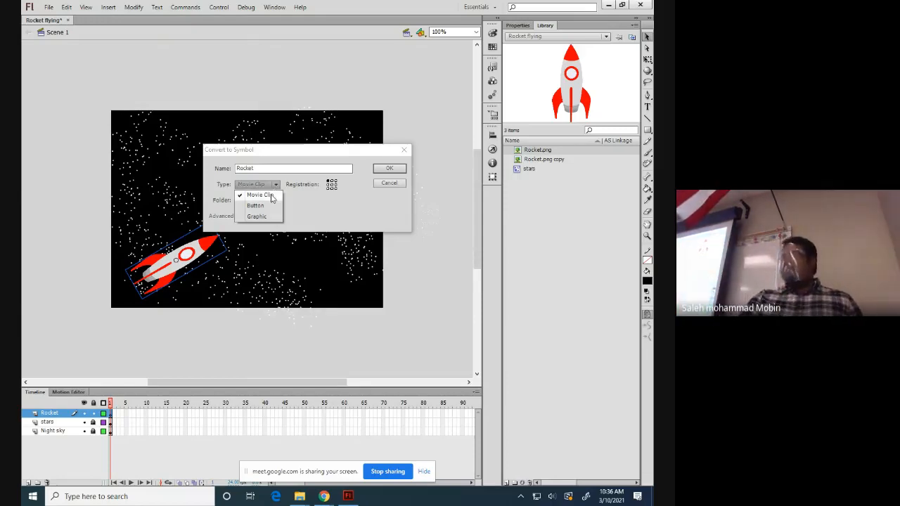
pyautogui.click(273, 196)
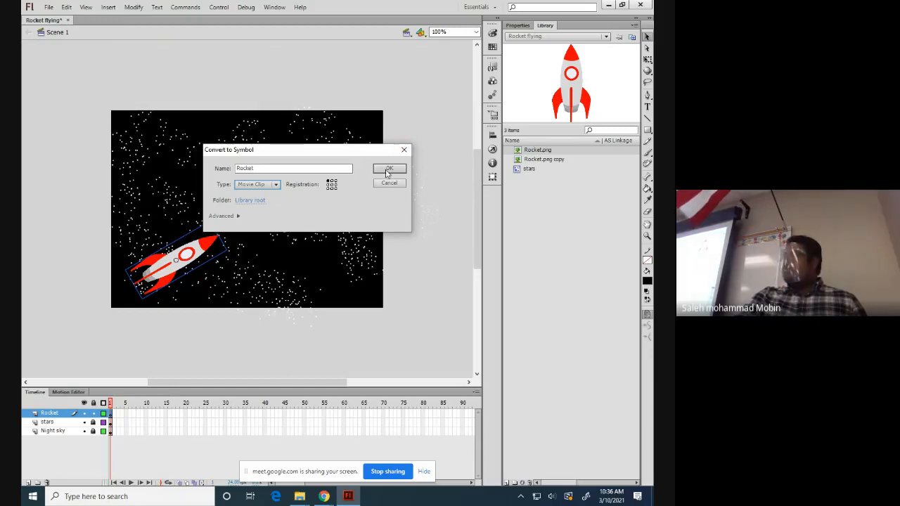
pyautogui.click(251, 186)
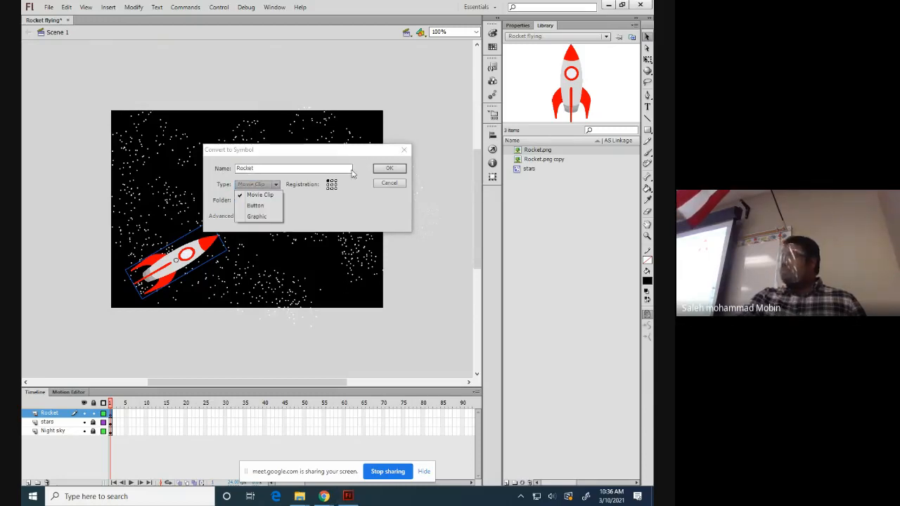
pyautogui.click(375, 171)
pyautogui.click(388, 170)
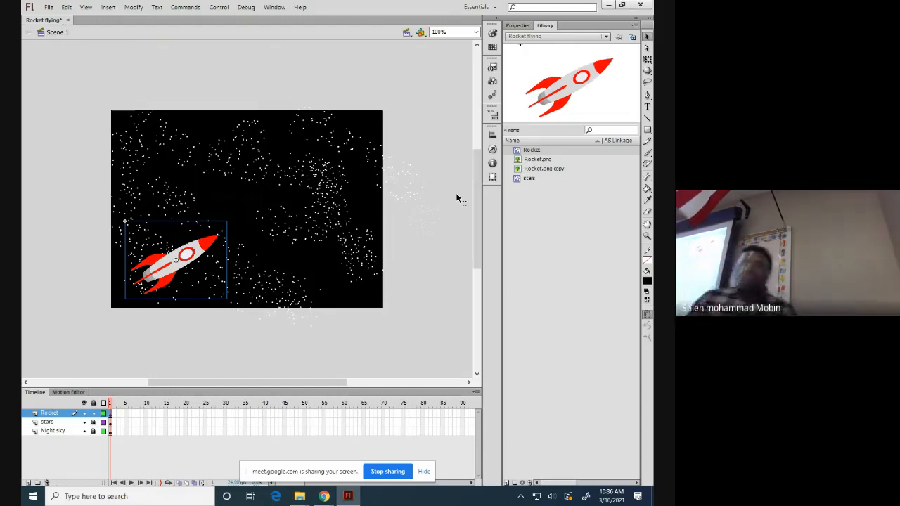
# Add a new layer above the Rocket layer, name it Fire, and save the document.
pyautogui.click(109, 8)
pyautogui.moveTo(154, 73)
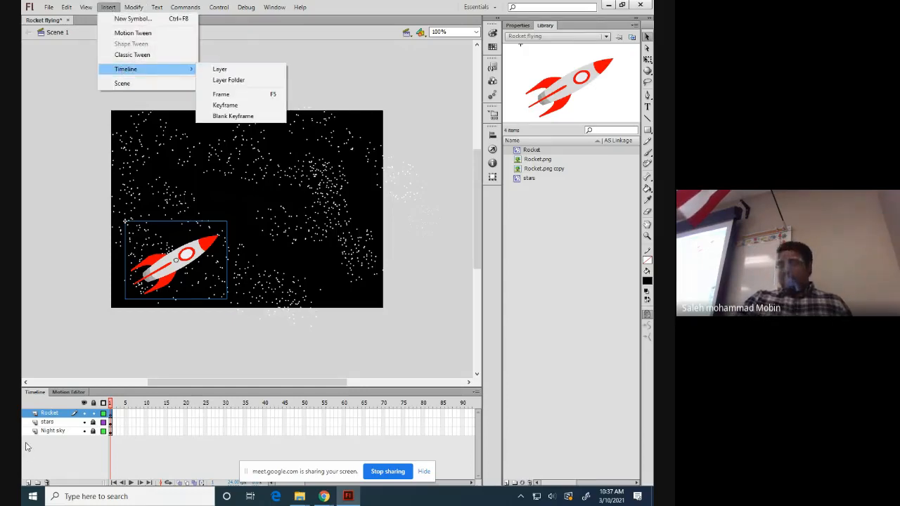
pyautogui.click(28, 482)
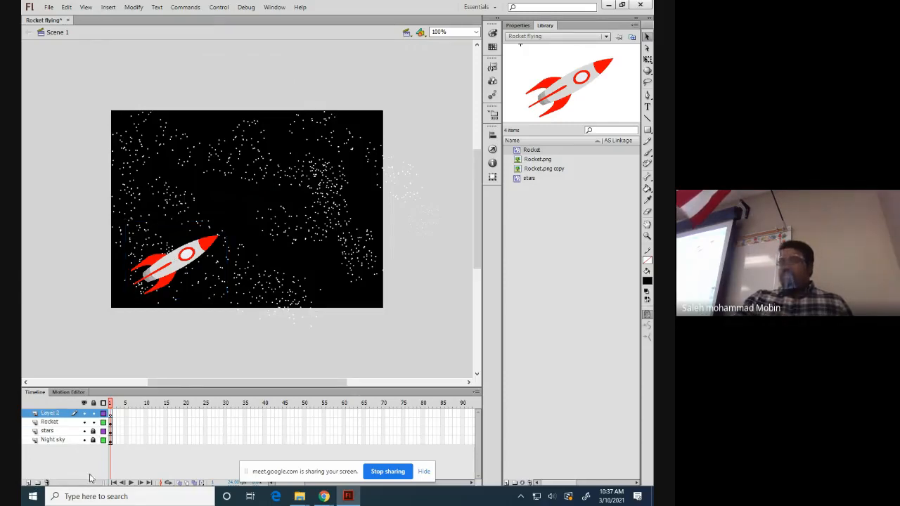
pyautogui.doubleClick(50, 415)
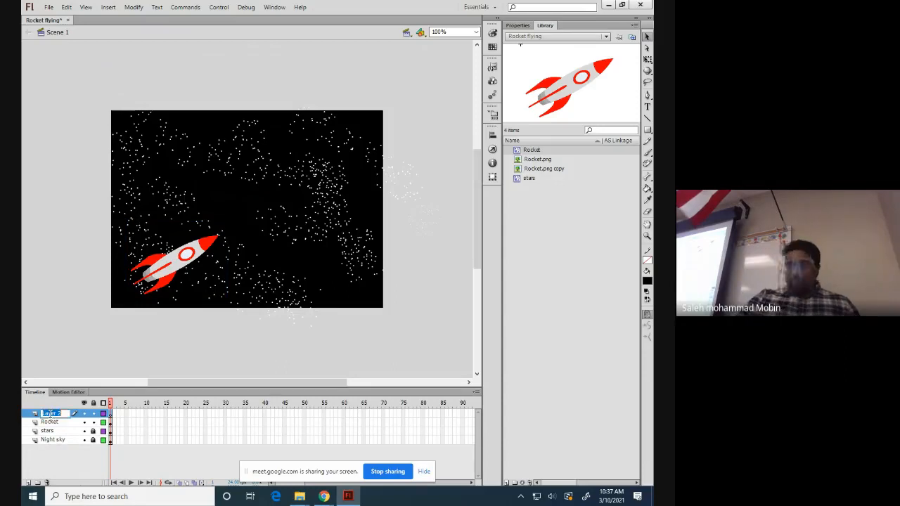
pyautogui.write('Fire')
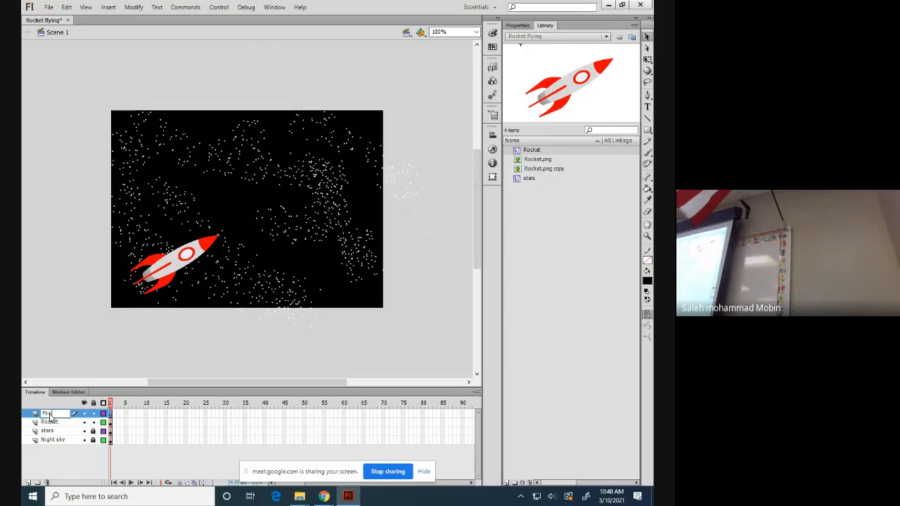
pyautogui.hotkey('ctrl', 's')
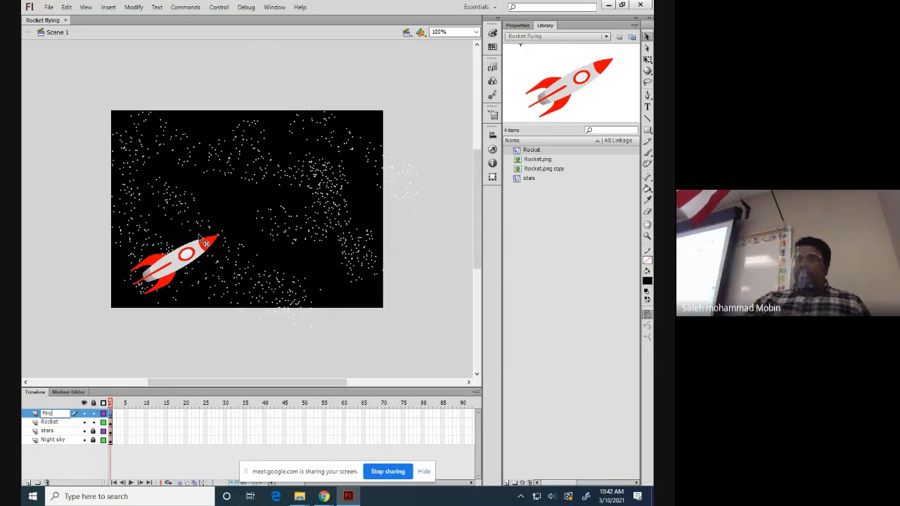
pyautogui.press('Return')
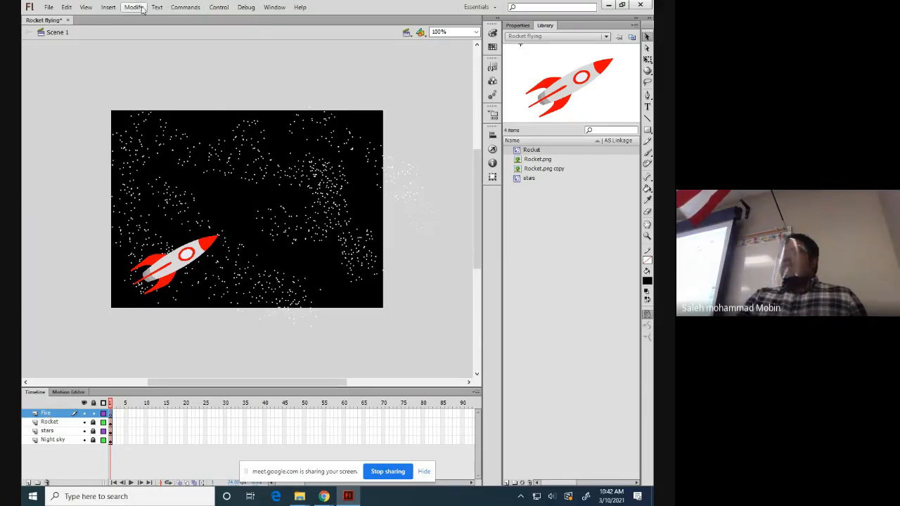
# Create a new Movie Clip symbol named Fire in the library root.
pyautogui.click(107, 8)
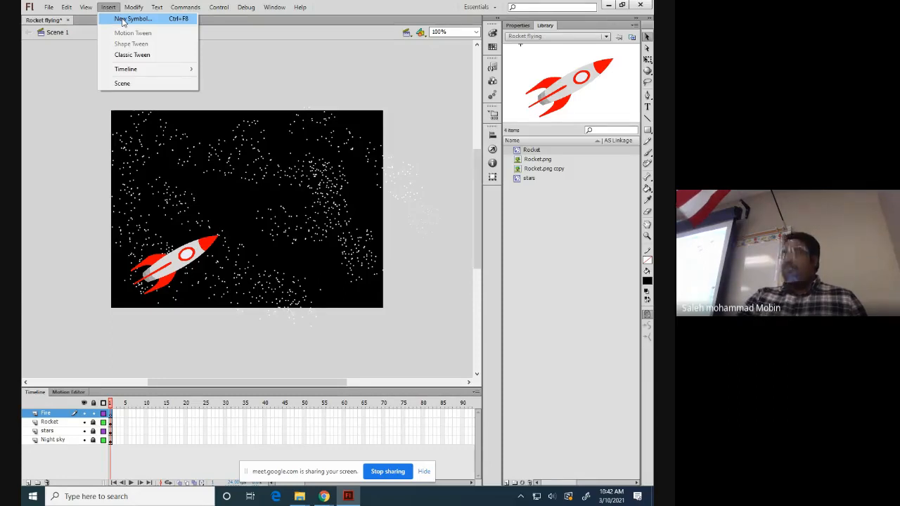
pyautogui.click(122, 20)
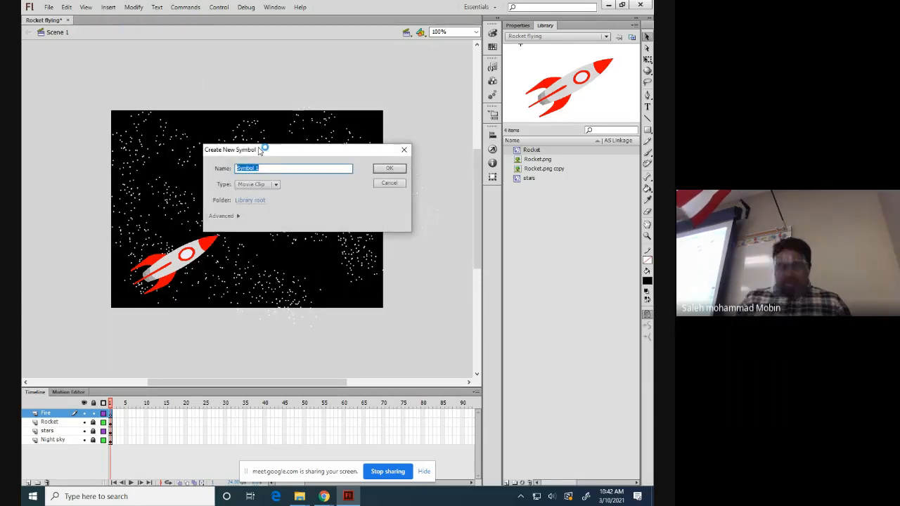
pyautogui.write('F')
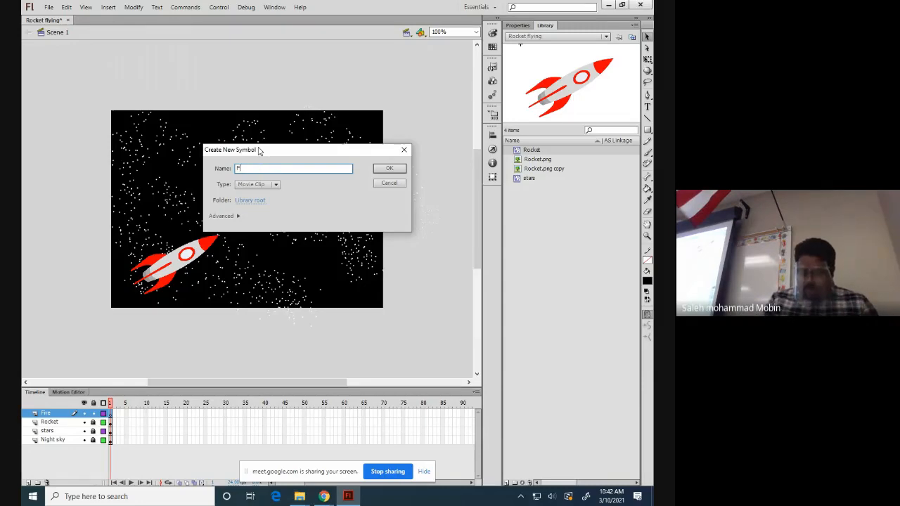
pyautogui.write('ire')
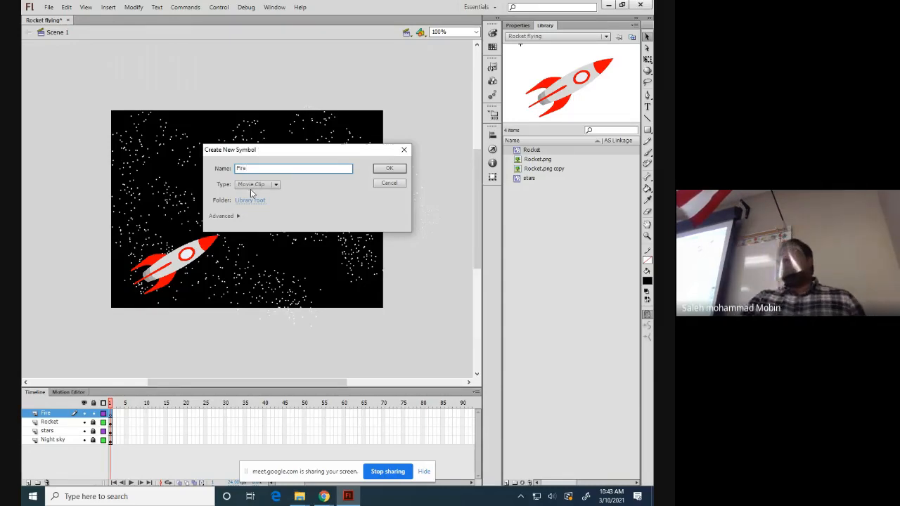
pyautogui.click(389, 168)
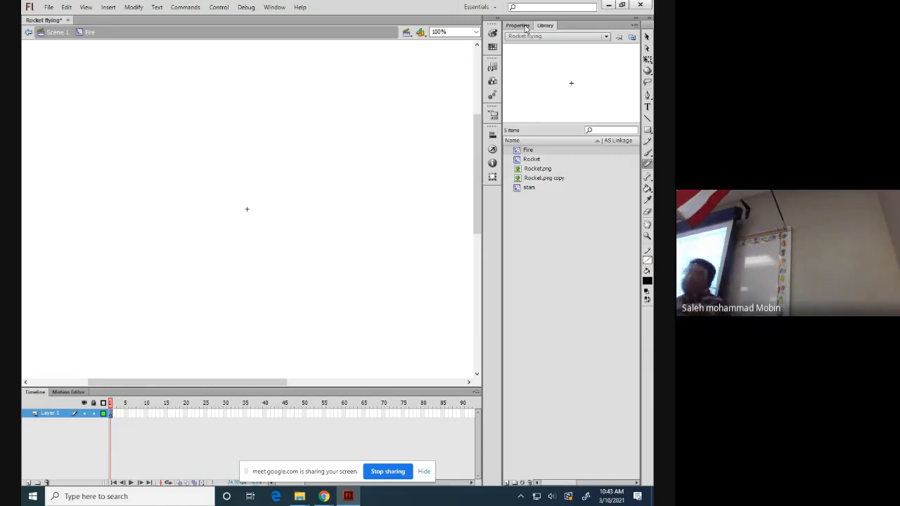
# Place a Fire Animation effect with the Deco Tool at the centre of the Fire symbol, using a 50-frame duration.
pyautogui.click(524, 27)
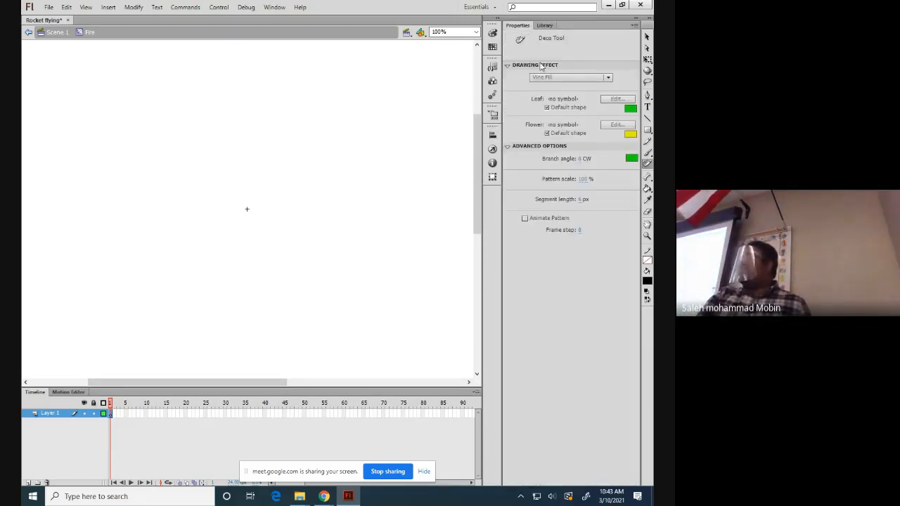
pyautogui.click(584, 78)
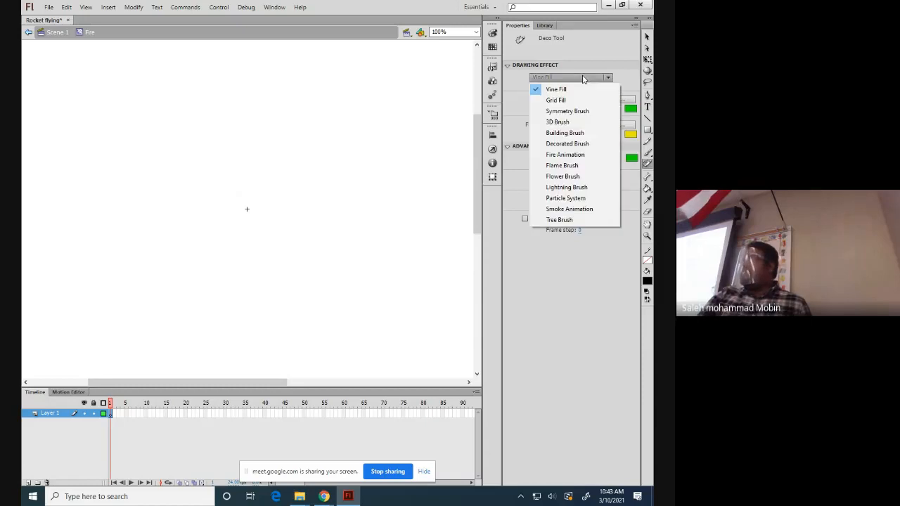
pyautogui.click(560, 156)
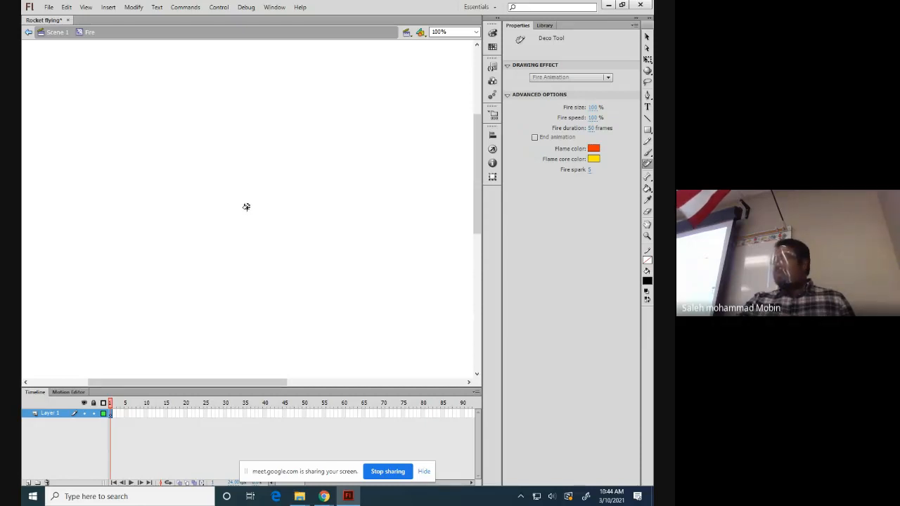
pyautogui.click(246, 207)
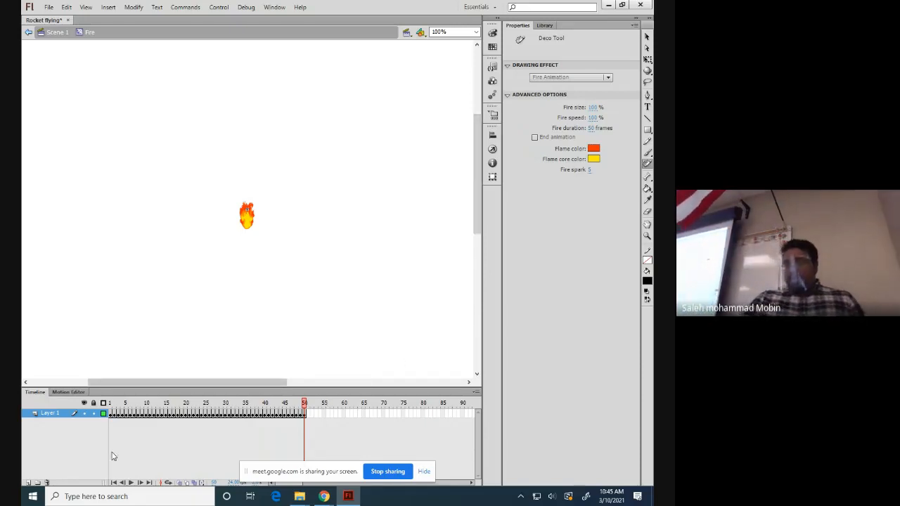
# Remove frames 1 to 10 from the fire animation in the Fire symbol.
pyautogui.click(147, 414)
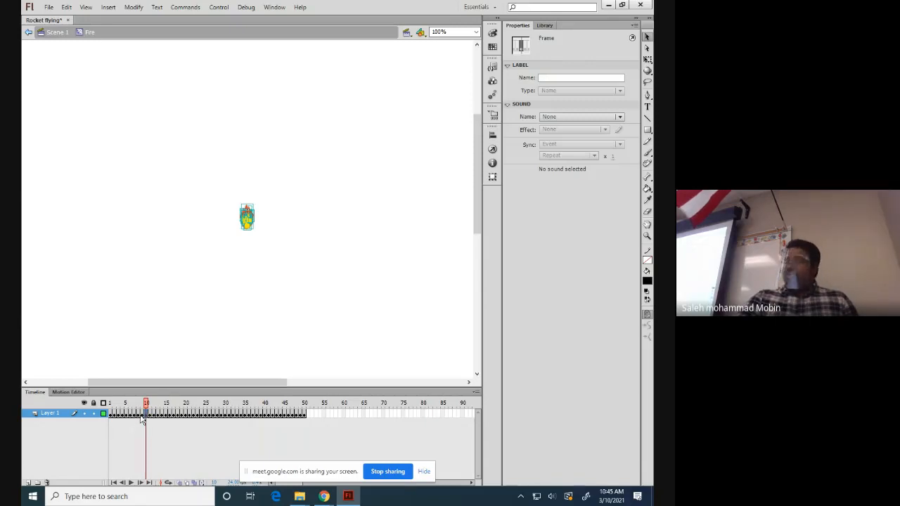
pyautogui.keyDown('shift'); pyautogui.click(142, 415); pyautogui.keyUp('shift')
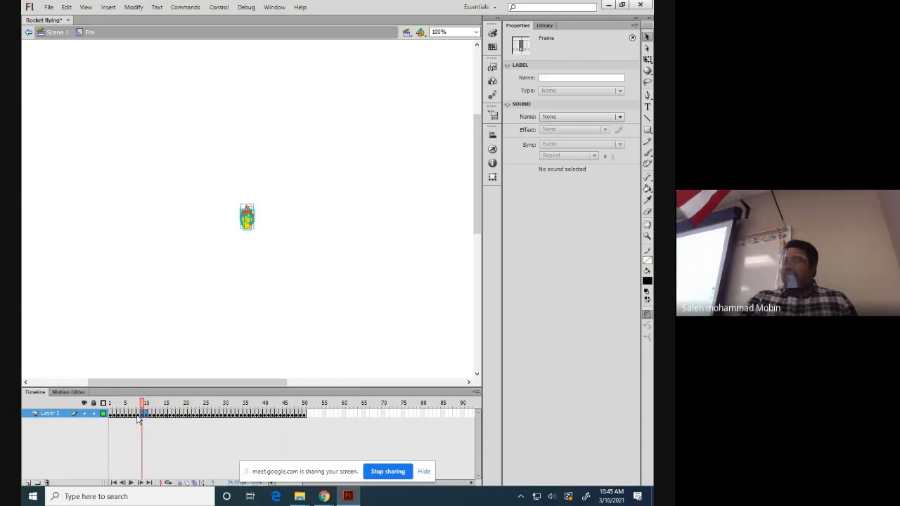
pyautogui.keyDown('shift'); pyautogui.click(138, 415); pyautogui.keyUp('shift')
pyautogui.keyDown('shift'); pyautogui.click(134, 416); pyautogui.keyUp('shift')
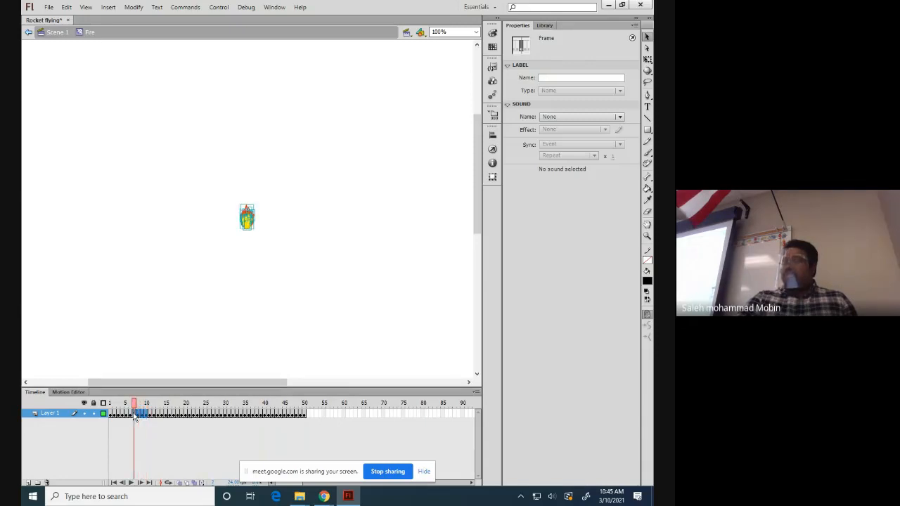
pyautogui.keyDown('shift'); pyautogui.click(129, 416); pyautogui.keyUp('shift')
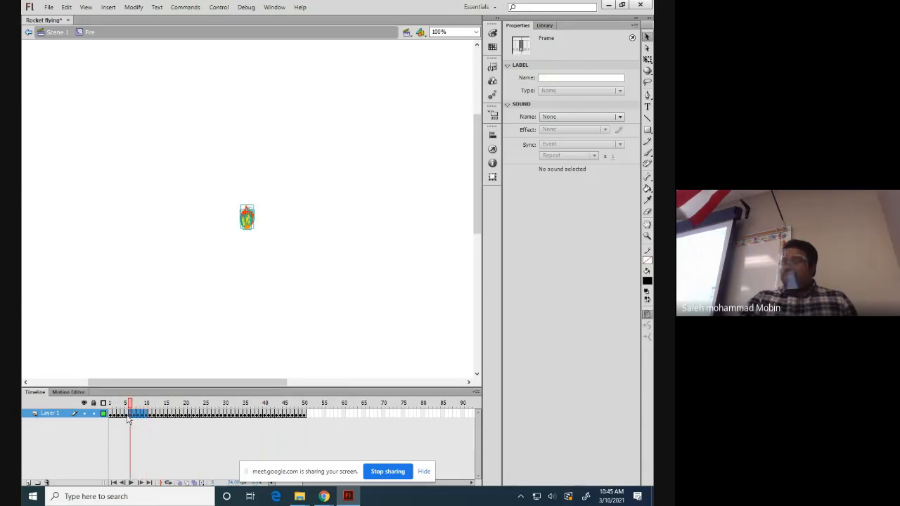
pyautogui.keyDown('shift'); pyautogui.click(127, 415); pyautogui.keyUp('shift')
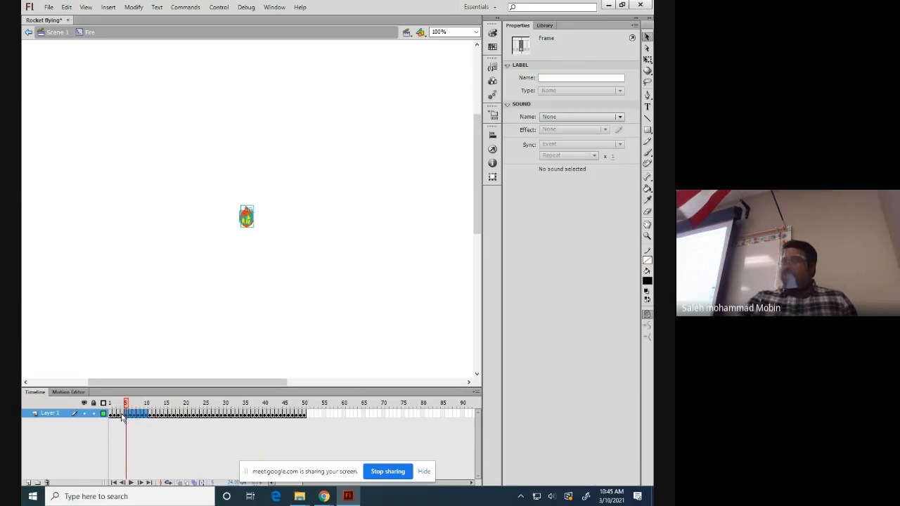
pyautogui.keyDown('shift'); pyautogui.click(120, 415); pyautogui.keyUp('shift')
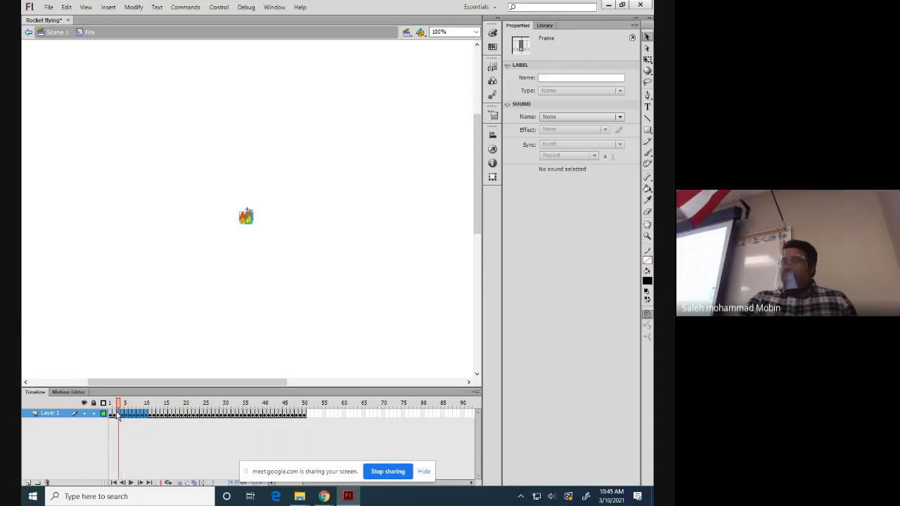
pyautogui.keyDown('shift'); pyautogui.click(115, 415); pyautogui.keyUp('shift')
pyautogui.keyDown('shift'); pyautogui.click(112, 415); pyautogui.keyUp('shift')
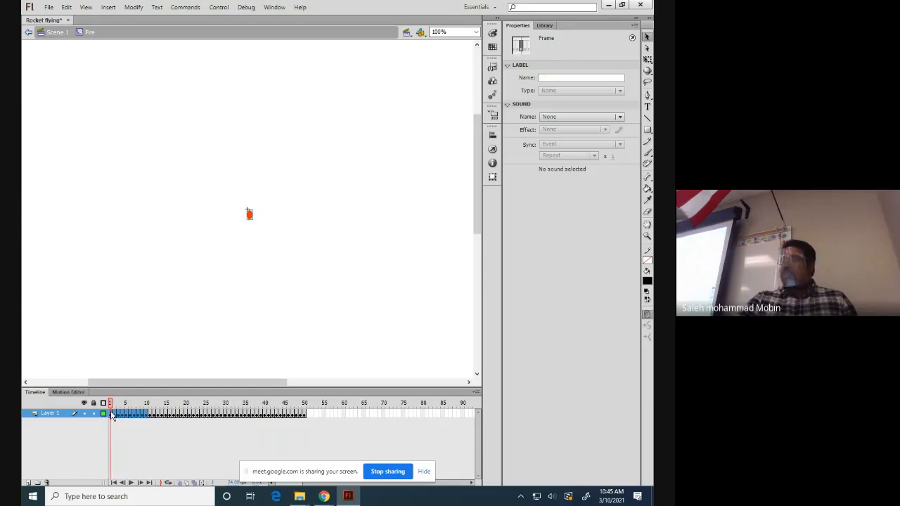
pyautogui.rightClick(112, 414)
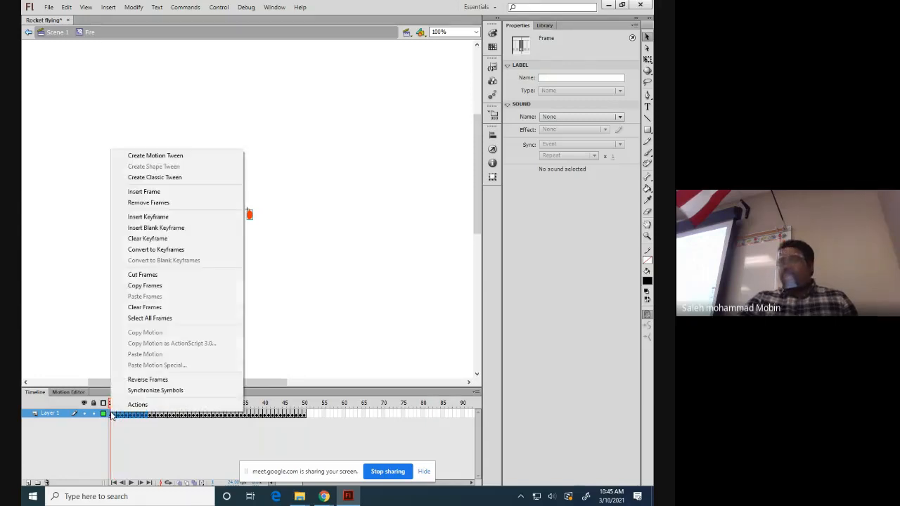
pyautogui.click(149, 202)
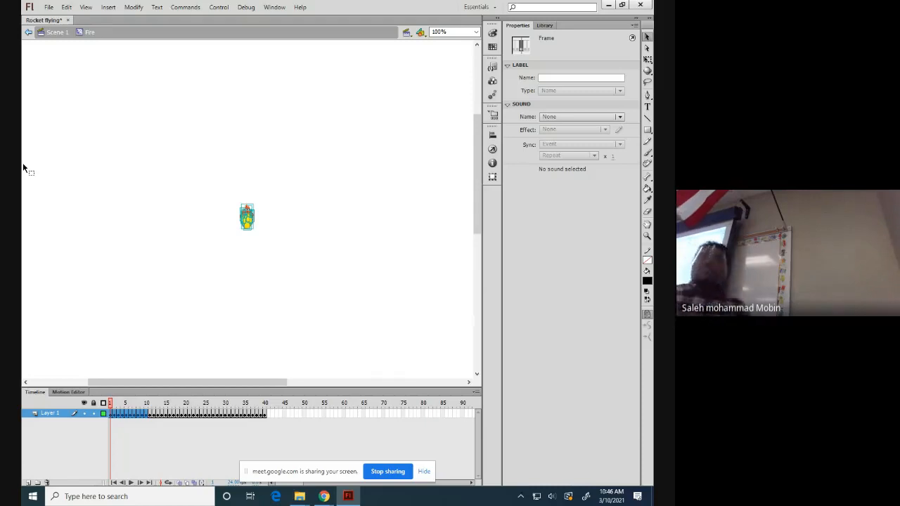
# Return to Scene 1 and place an instance of the Fire symbol at the rocket's tail on the Fire layer.
pyautogui.click(54, 32)
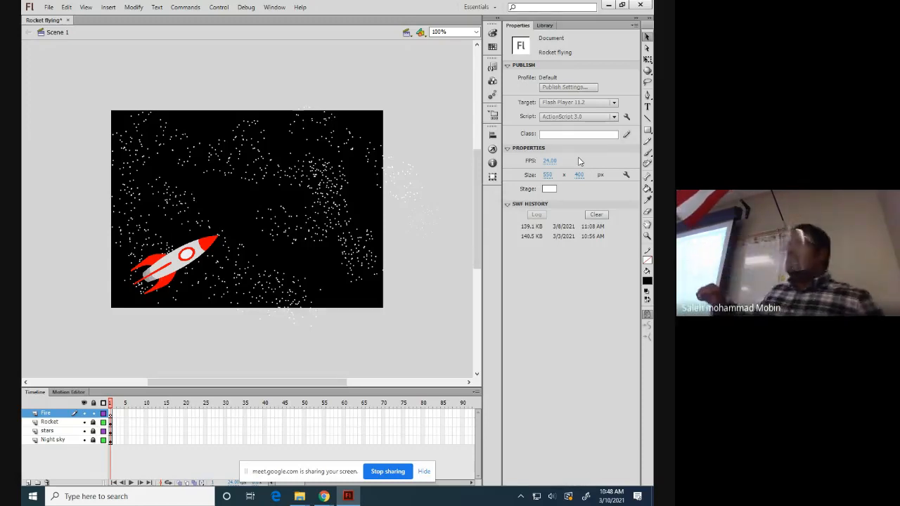
pyautogui.click(543, 26)
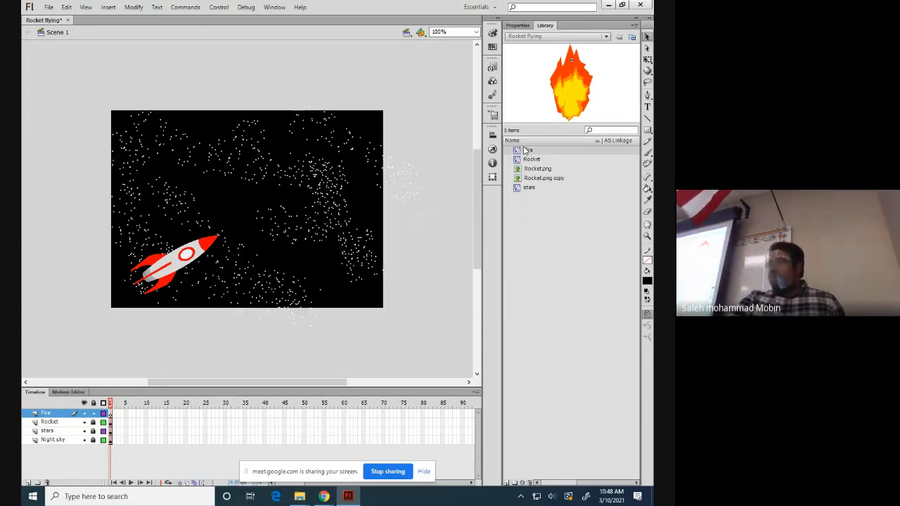
pyautogui.moveTo(526, 151); pyautogui.dragTo(133, 286)
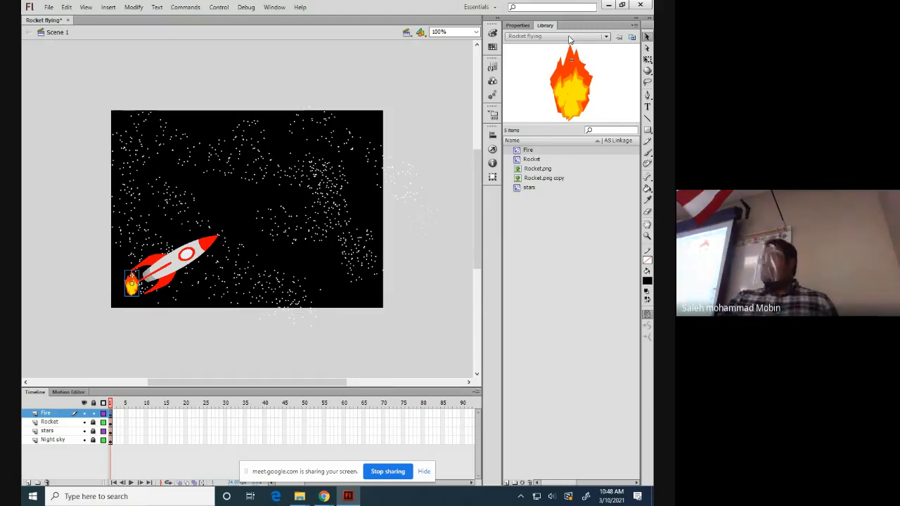
# Rotate the fire with Free Transform so it trails along the rocket's axis, align it with the tail, and save the document.
pyautogui.click(647, 61)
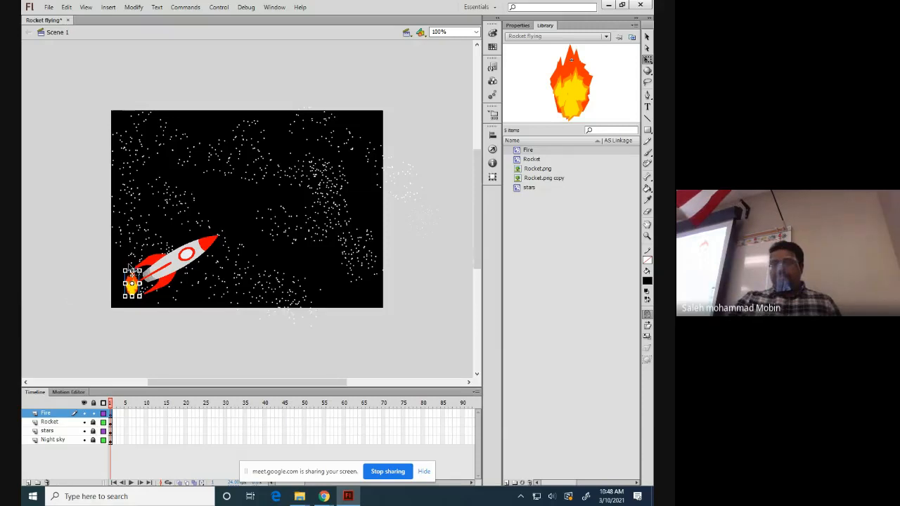
pyautogui.moveTo(126, 267); pyautogui.dragTo(113, 300)
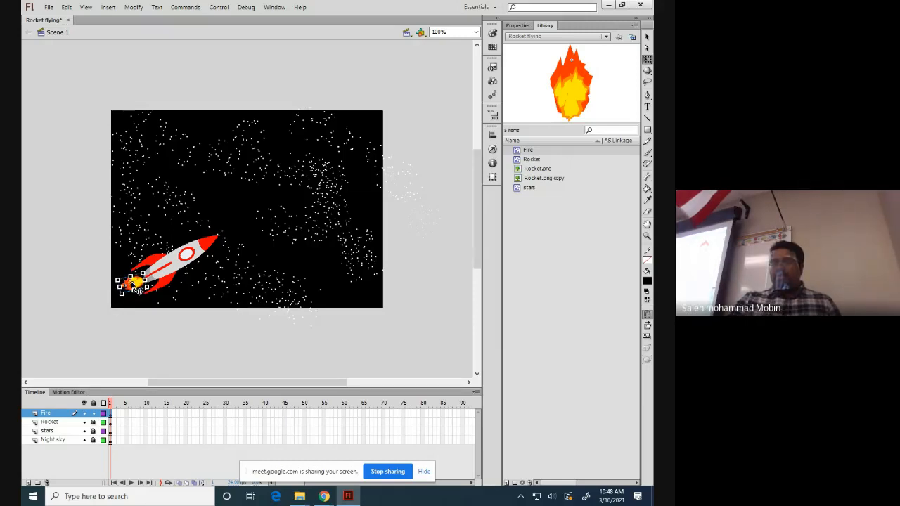
pyautogui.moveTo(133, 288); pyautogui.dragTo(138, 289)
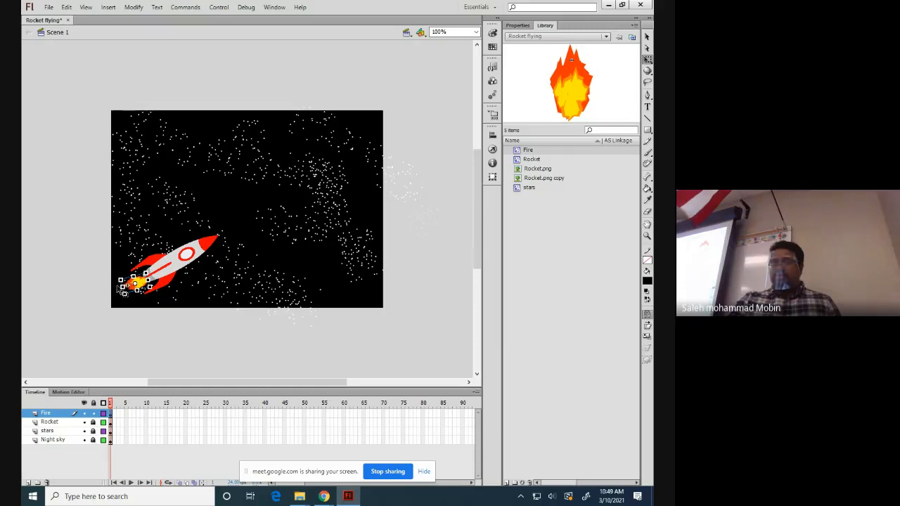
pyautogui.moveTo(120, 279); pyautogui.dragTo(119, 284)
pyautogui.click(177, 289)
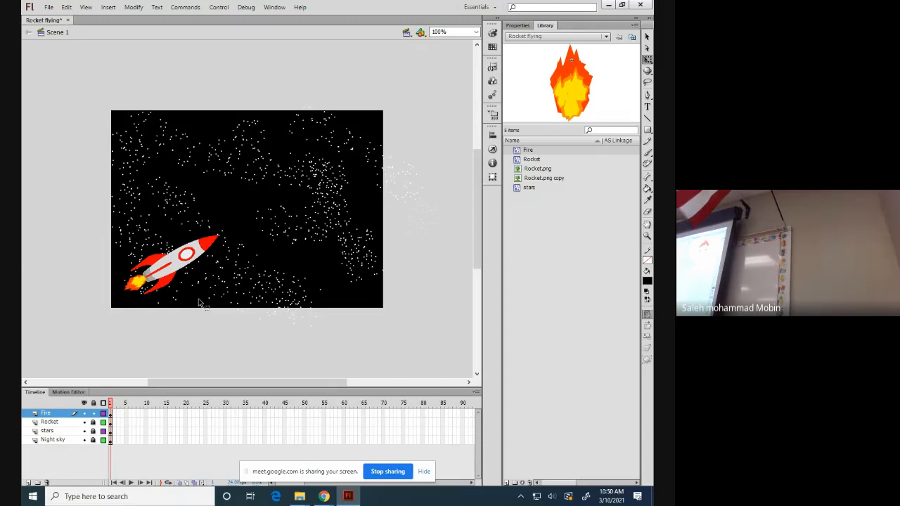
pyautogui.hotkey('ctrl', 's')
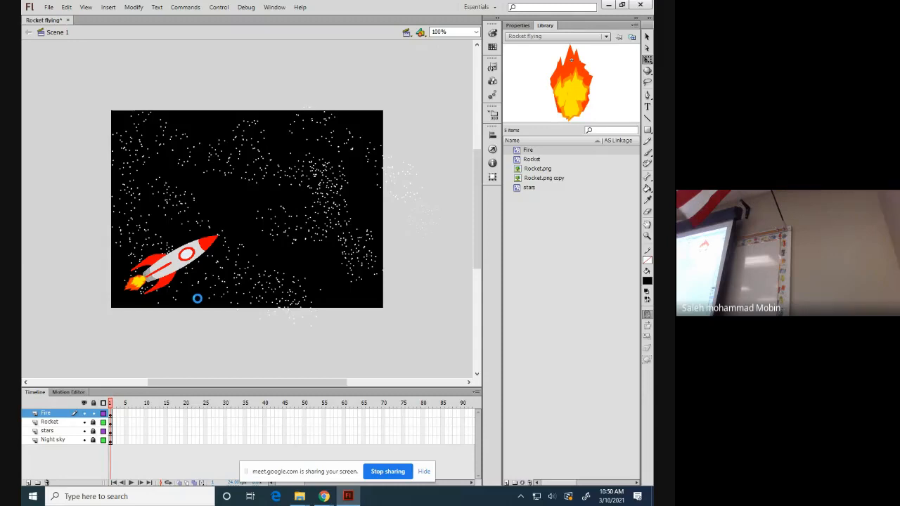
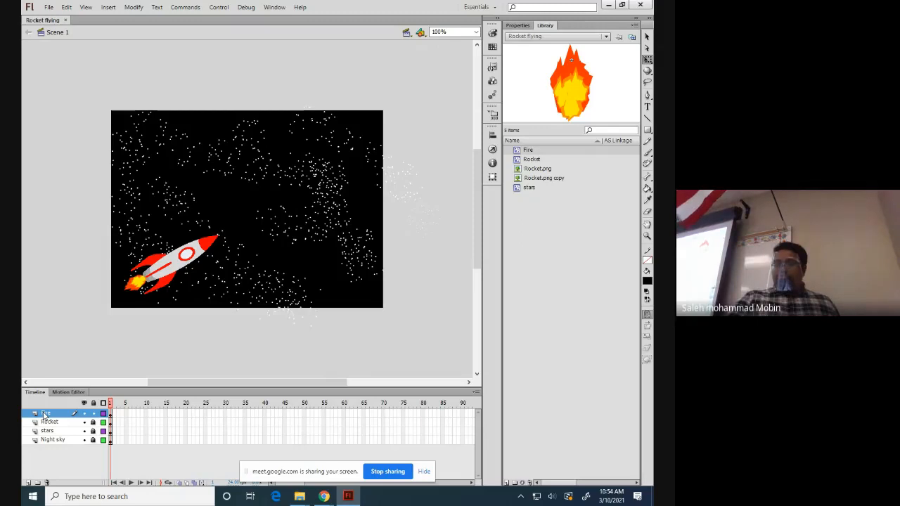
# Move the Fire layer beneath the Rocket layer, keeping it above the stars layer.
pyautogui.moveTo(44, 413); pyautogui.dragTo(45, 430)
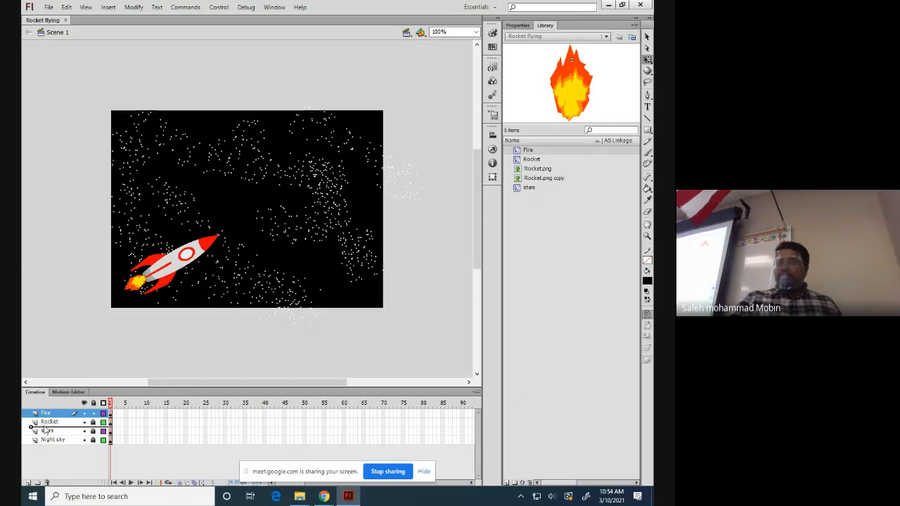
pyautogui.moveTo(44, 429); pyautogui.dragTo(45, 425)
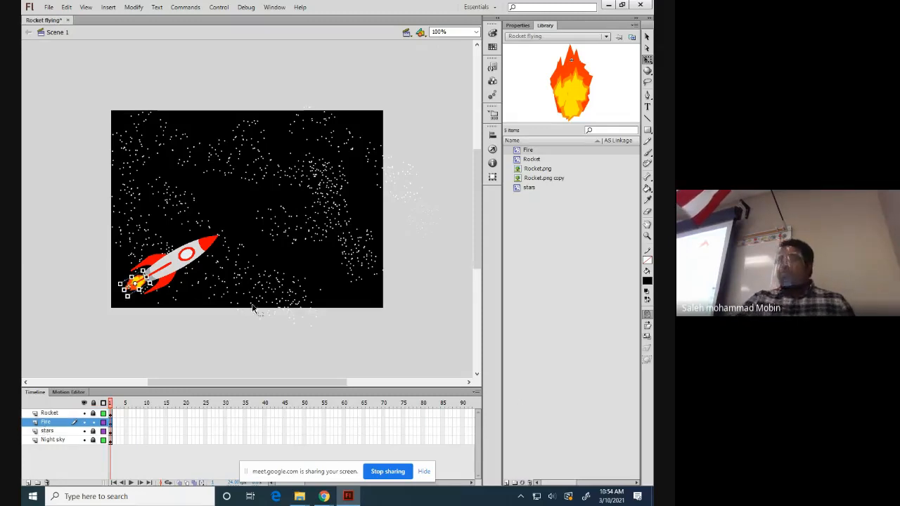
# Lock the Fire layer and add a new layer named Mars above the Rocket layer.
pyautogui.click(274, 332)
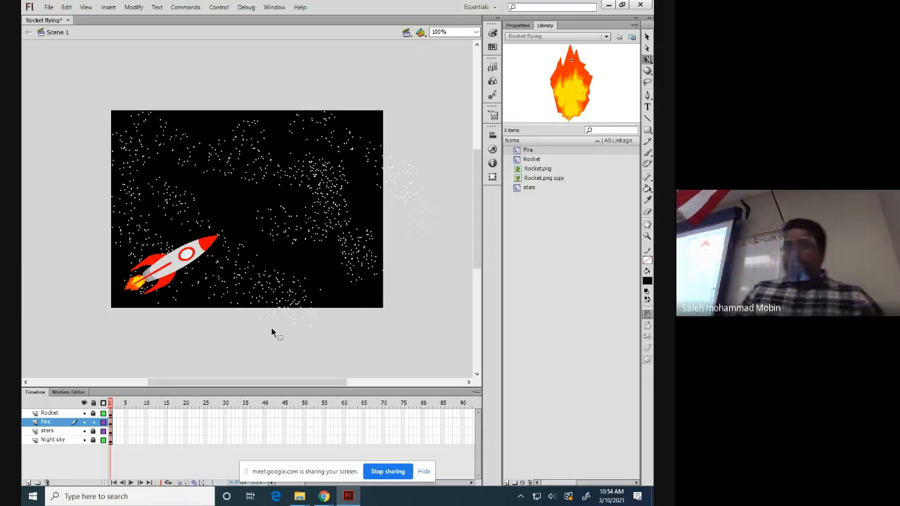
pyautogui.click(93, 421)
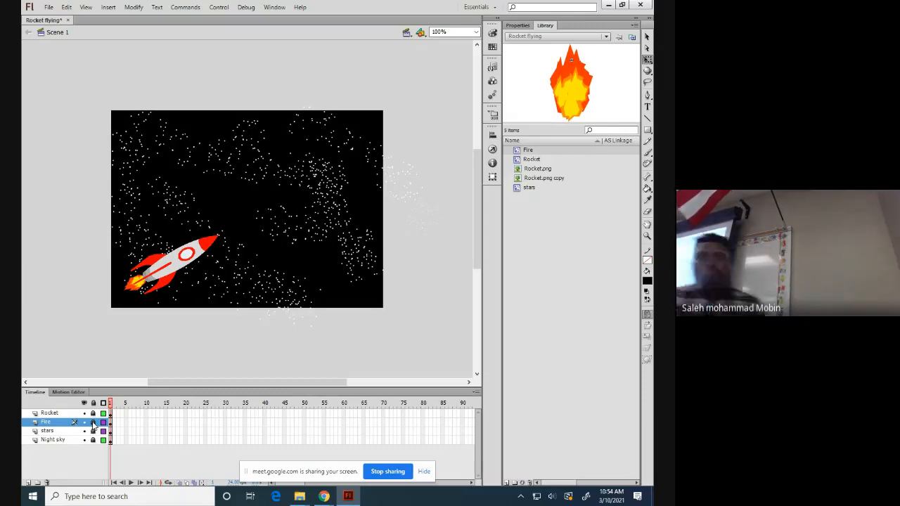
pyautogui.click(46, 413)
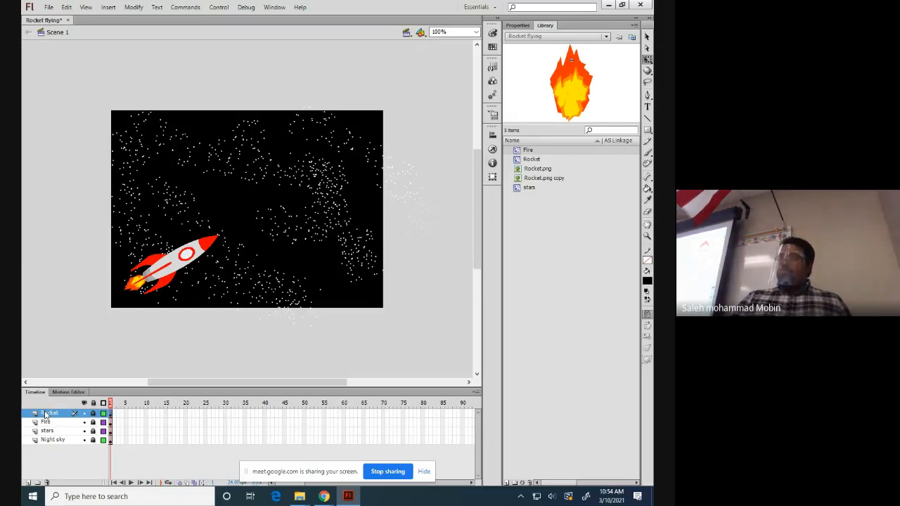
pyautogui.click(28, 482)
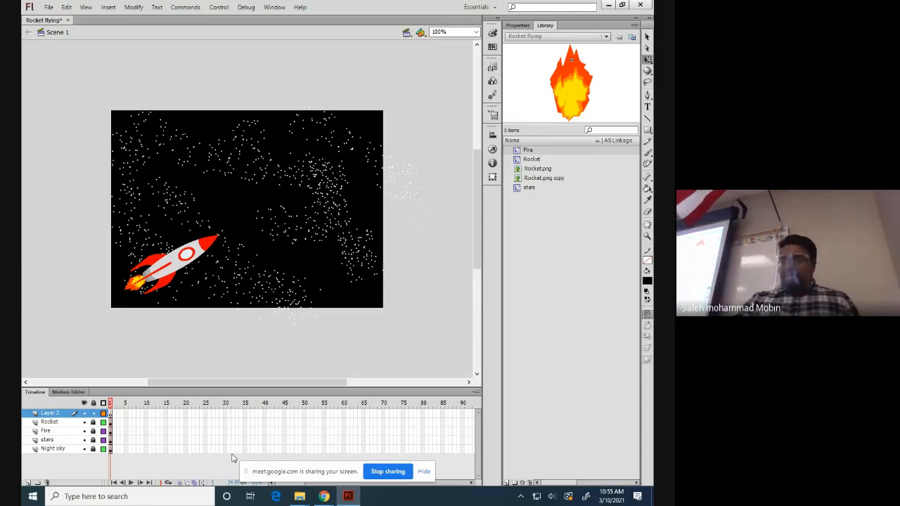
pyautogui.doubleClick(49, 414)
pyautogui.write('Mas')
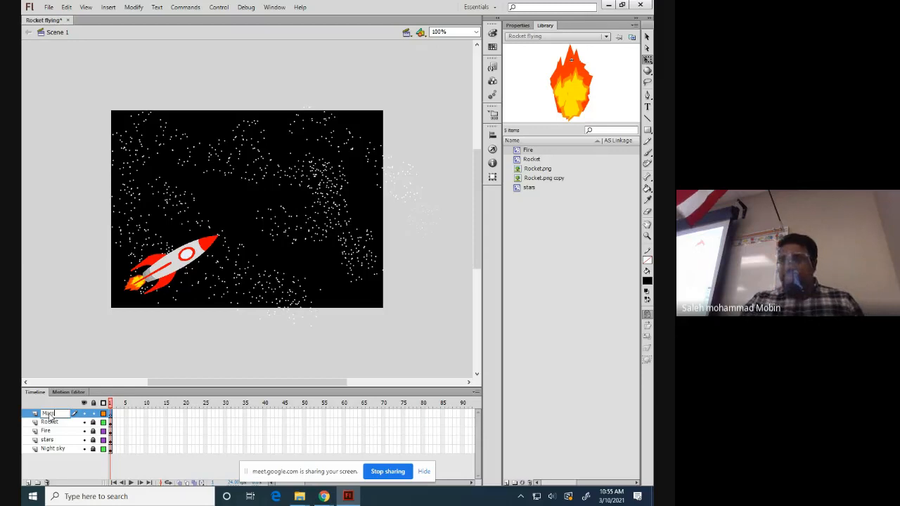
pyautogui.press('Return')
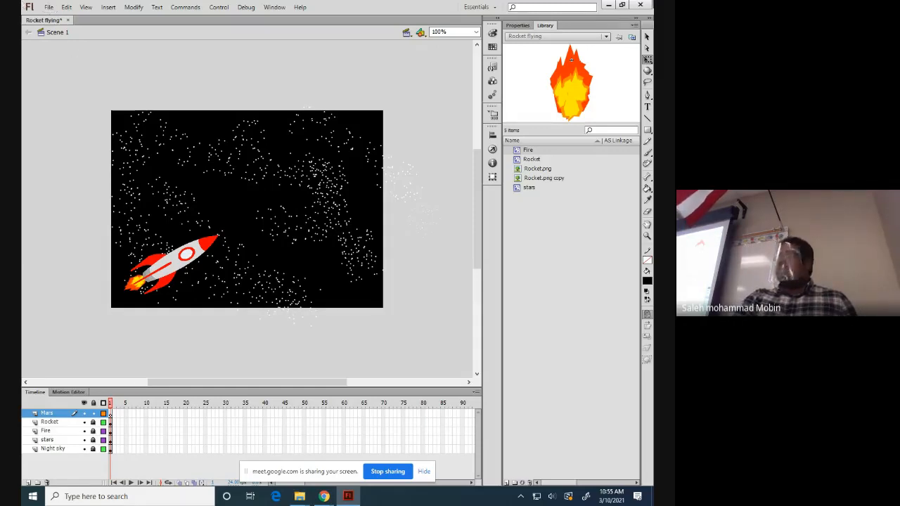
# Switch to Chrome and download the Mars.png attachment from the rocket flying animation images e-mail.
pyautogui.click(608, 5)
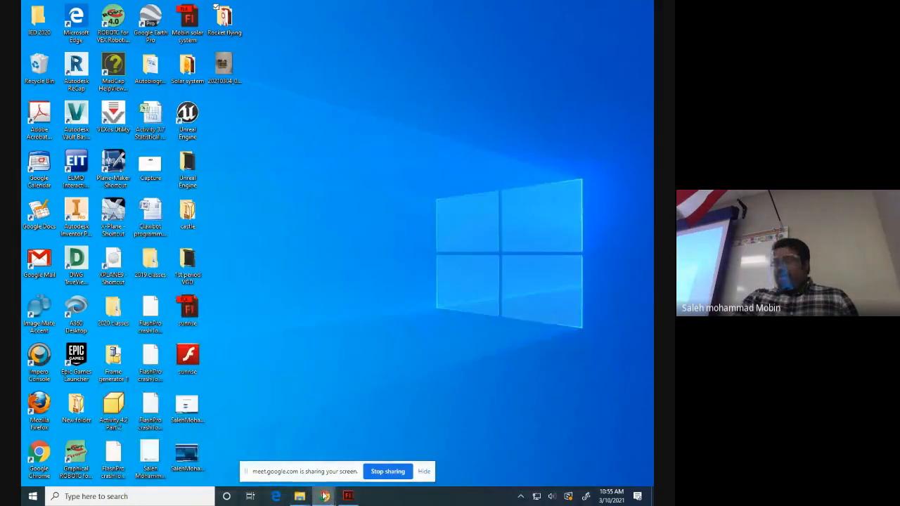
pyautogui.moveTo(324, 496)
pyautogui.click(287, 457)
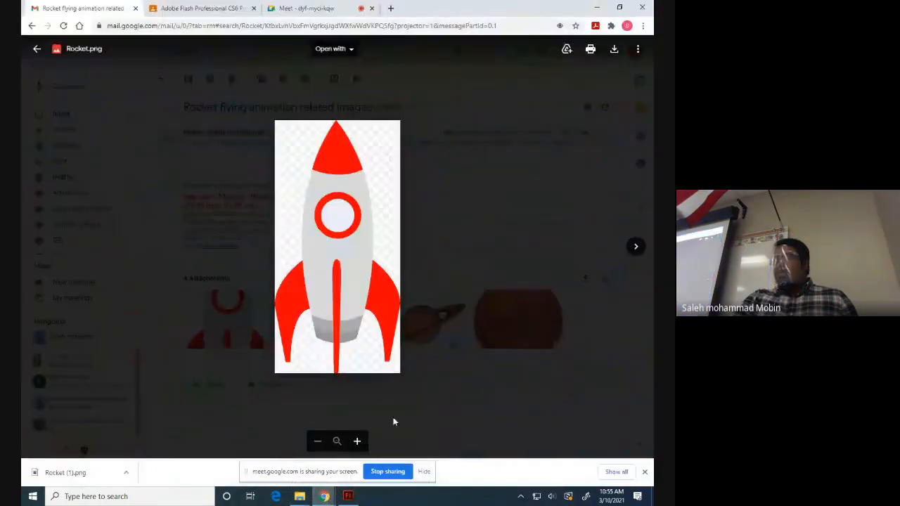
pyautogui.click(463, 296)
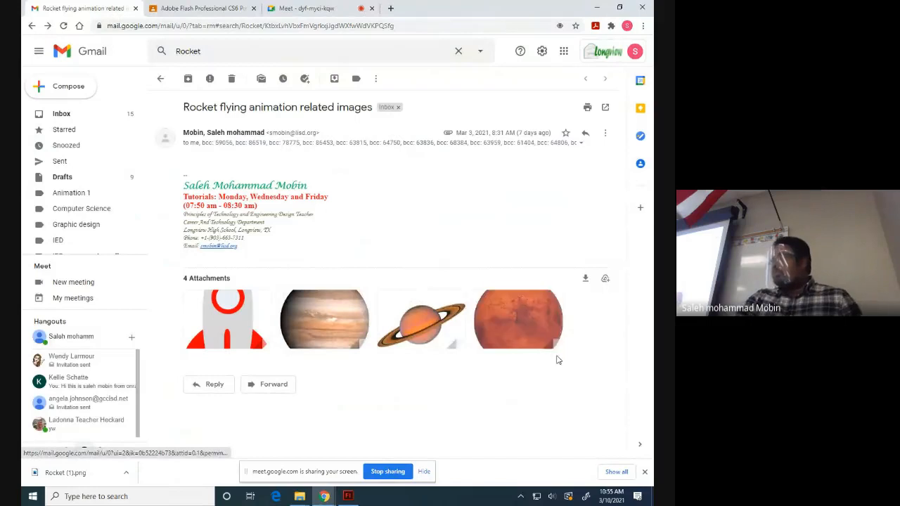
pyautogui.click(515, 321)
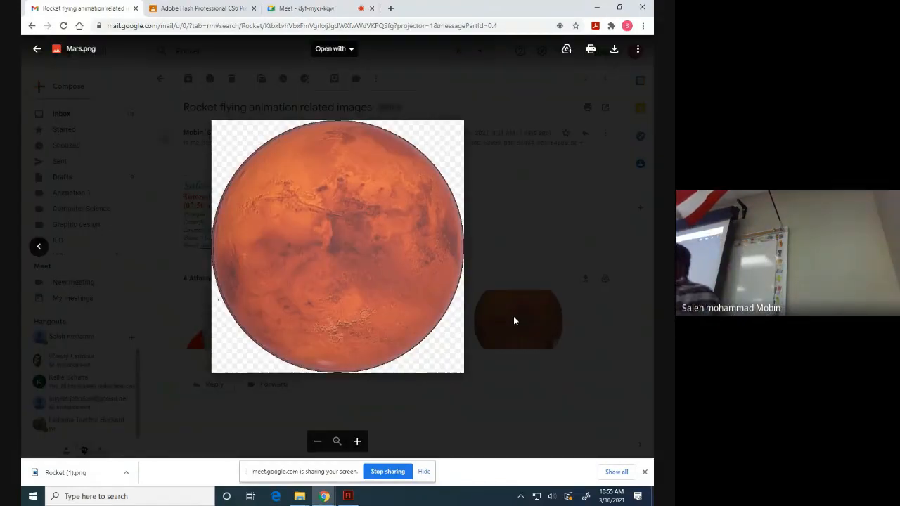
pyautogui.click(611, 54)
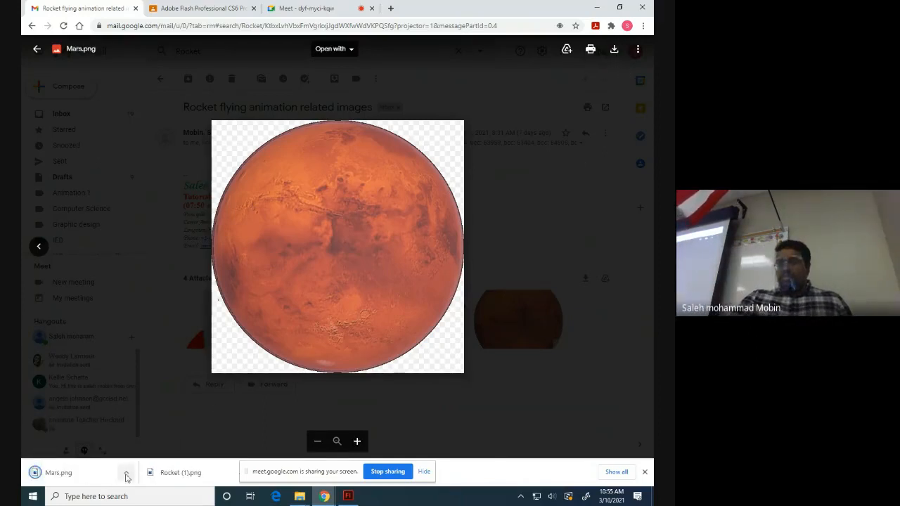
pyautogui.click(127, 474)
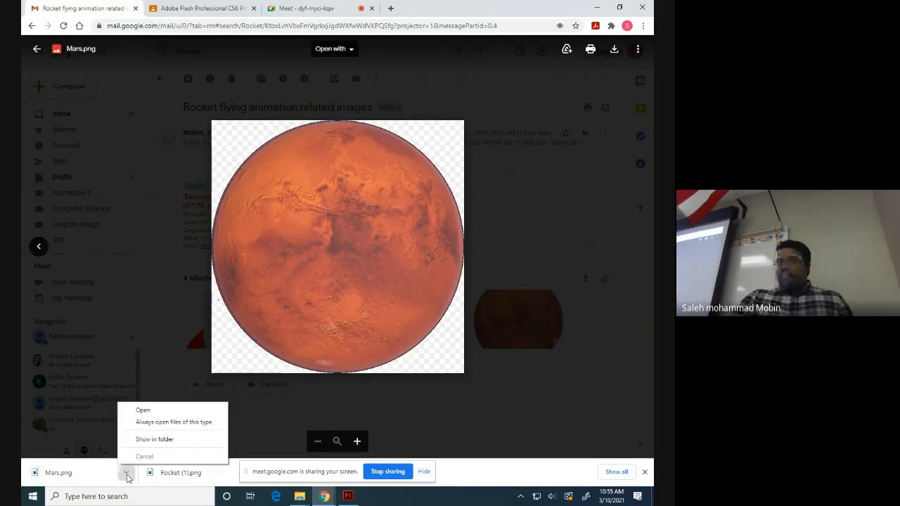
pyautogui.click(155, 439)
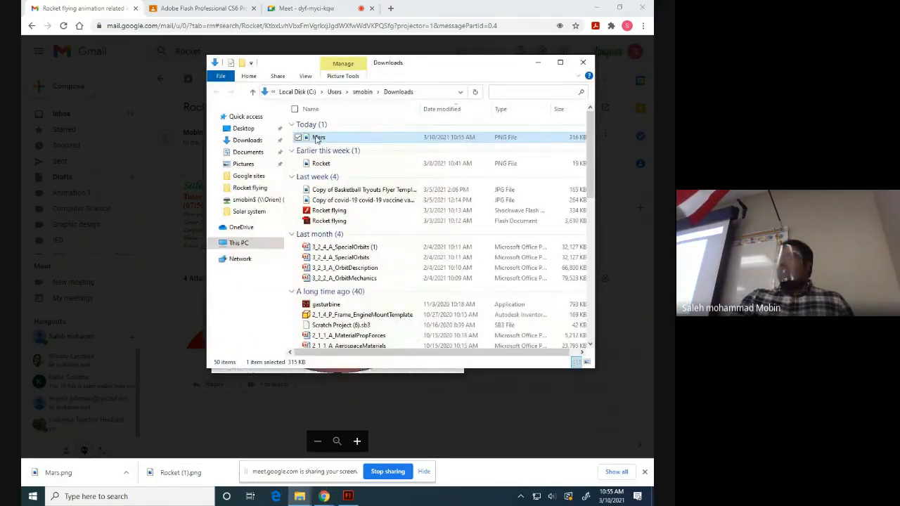
pyautogui.rightClick(315, 138)
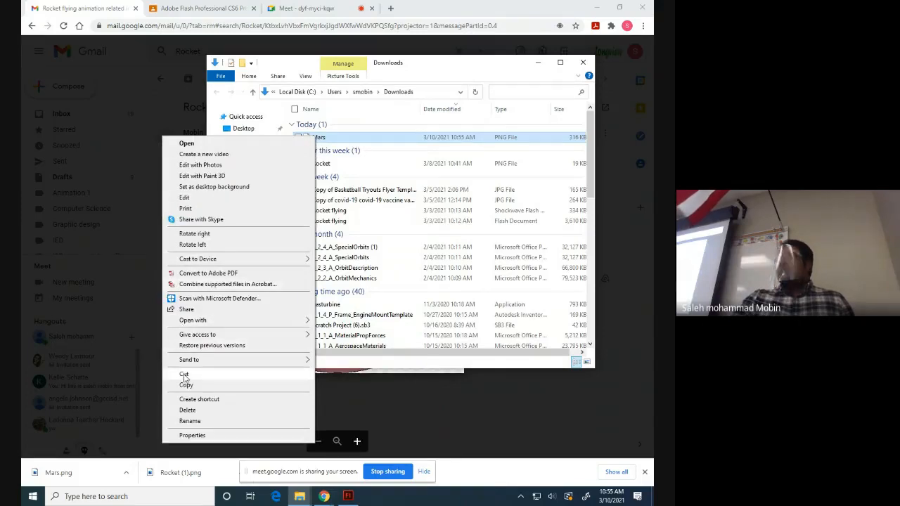
pyautogui.click(585, 65)
pyautogui.click(585, 65)
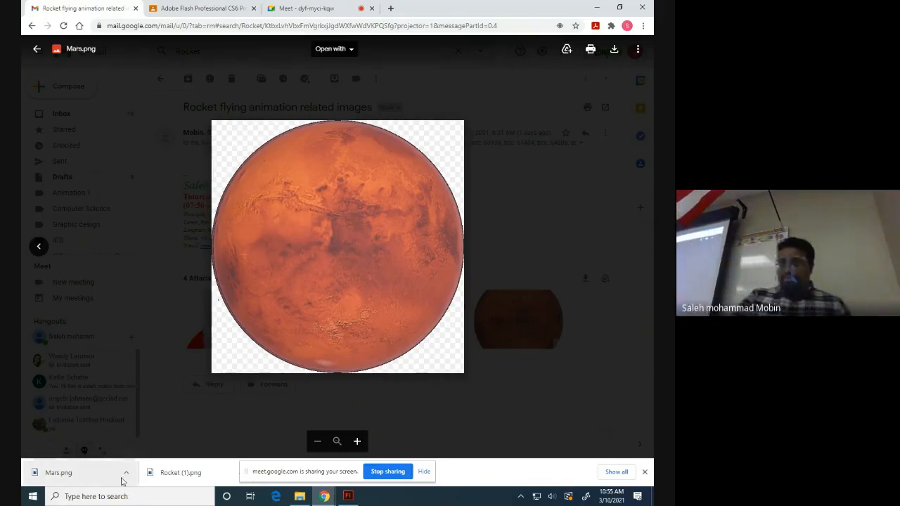
# Move the downloaded Mars image from the Downloads folder into the Rocket flying folder on the desktop.
pyautogui.click(126, 473)
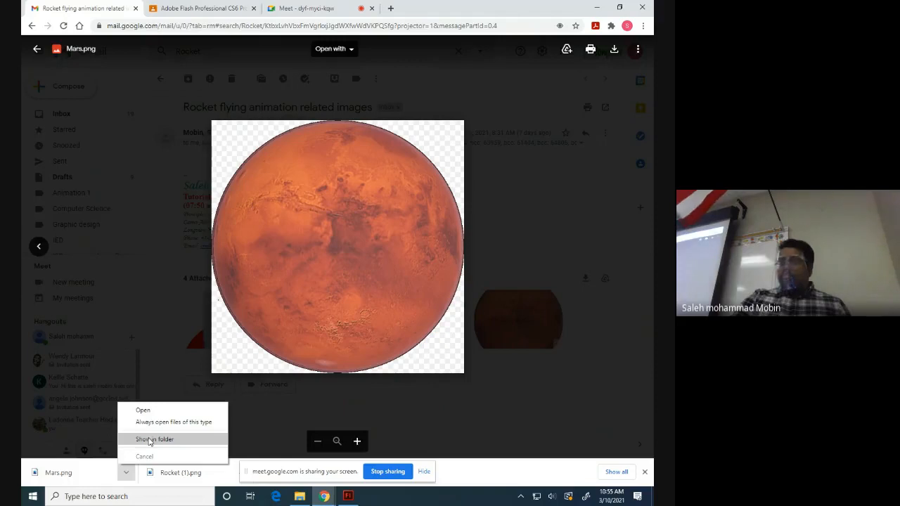
pyautogui.click(149, 440)
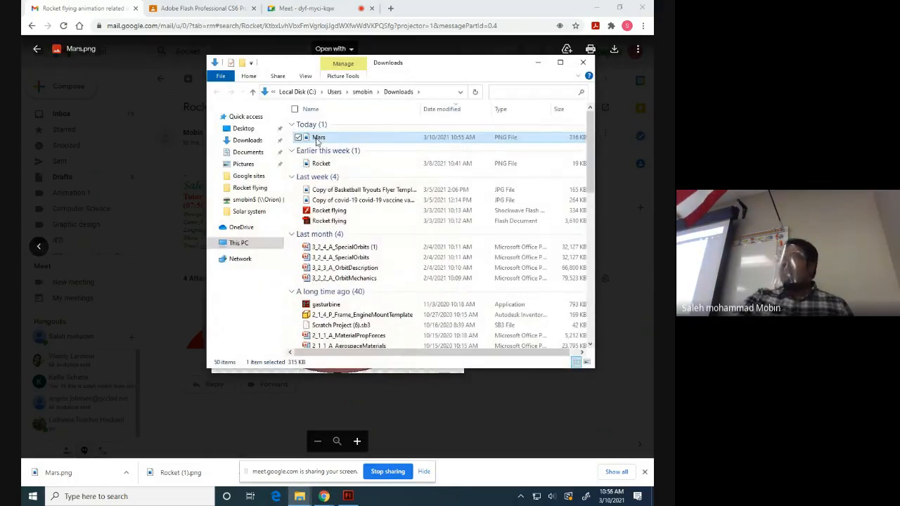
pyautogui.rightClick(314, 139)
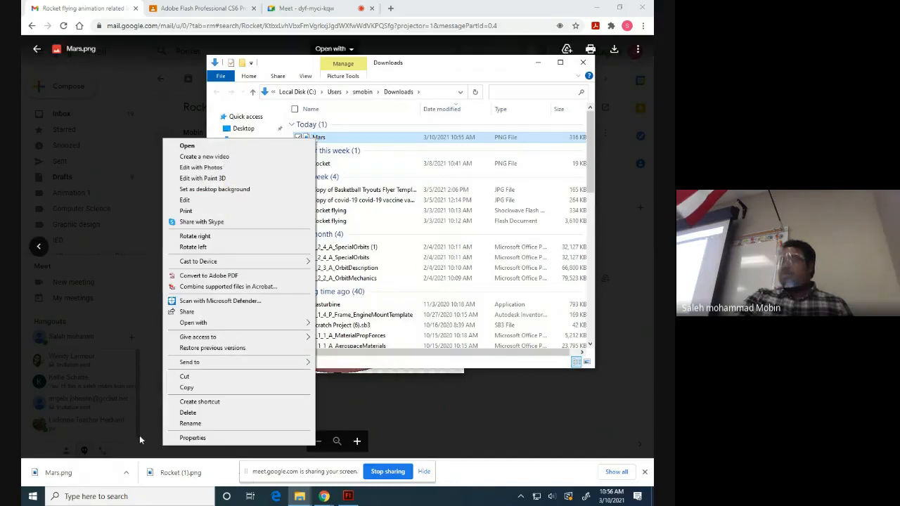
pyautogui.click(180, 377)
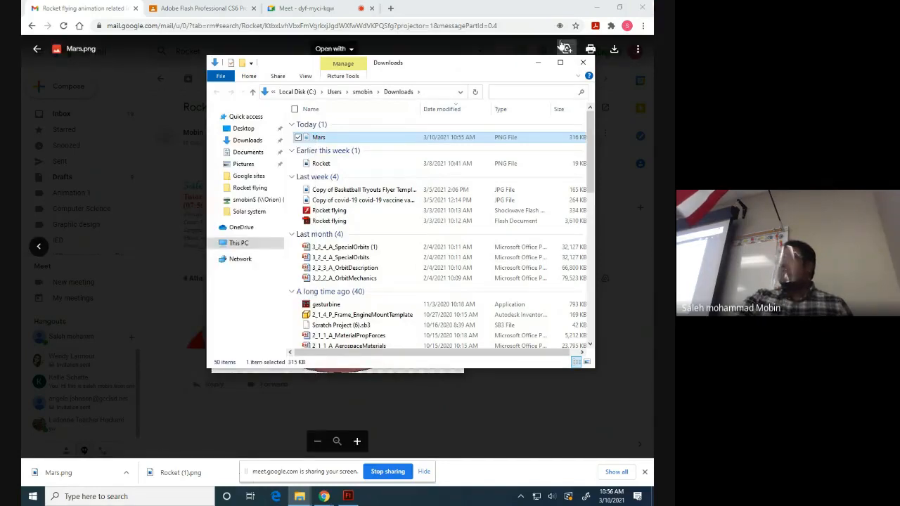
pyautogui.click(595, 9)
pyautogui.click(595, 9)
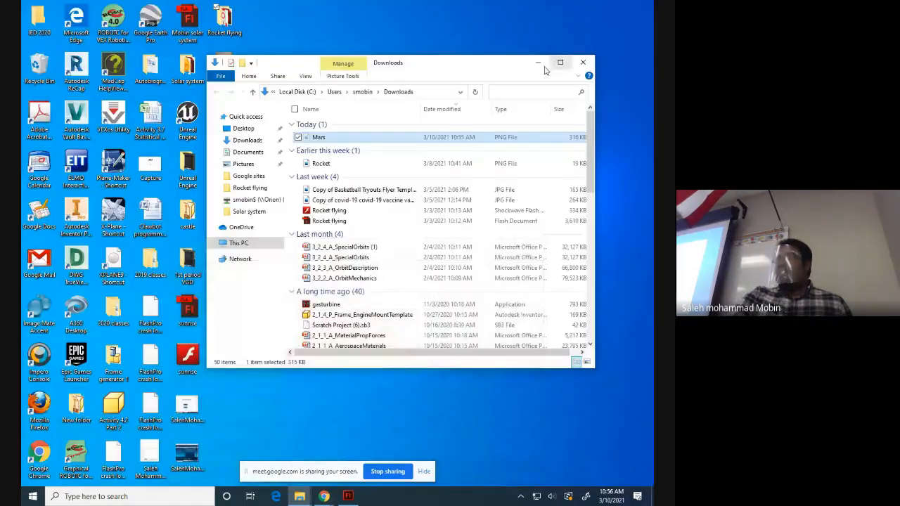
pyautogui.click(557, 62)
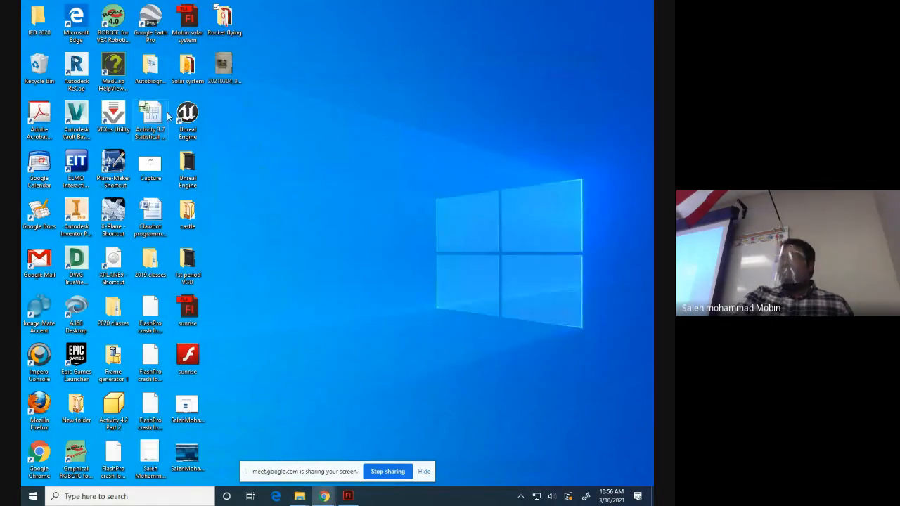
pyautogui.doubleClick(225, 19)
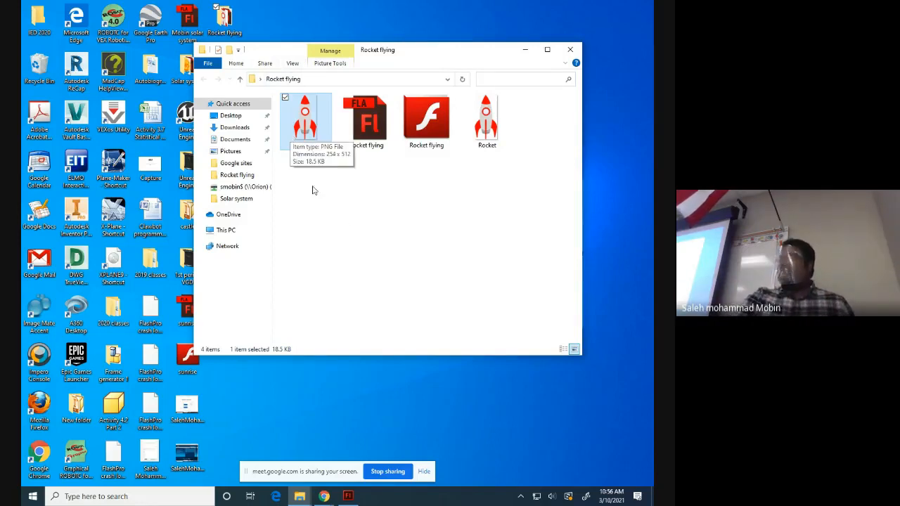
pyautogui.rightClick(344, 222)
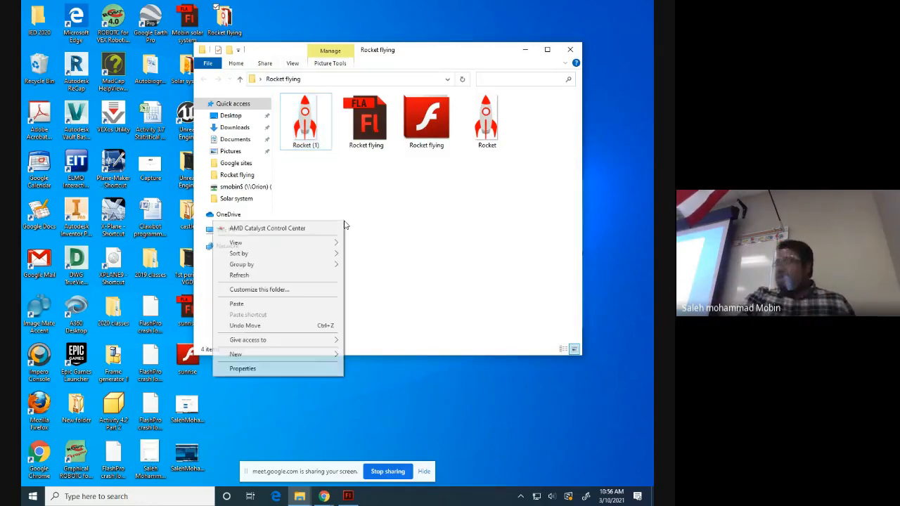
pyautogui.click(236, 304)
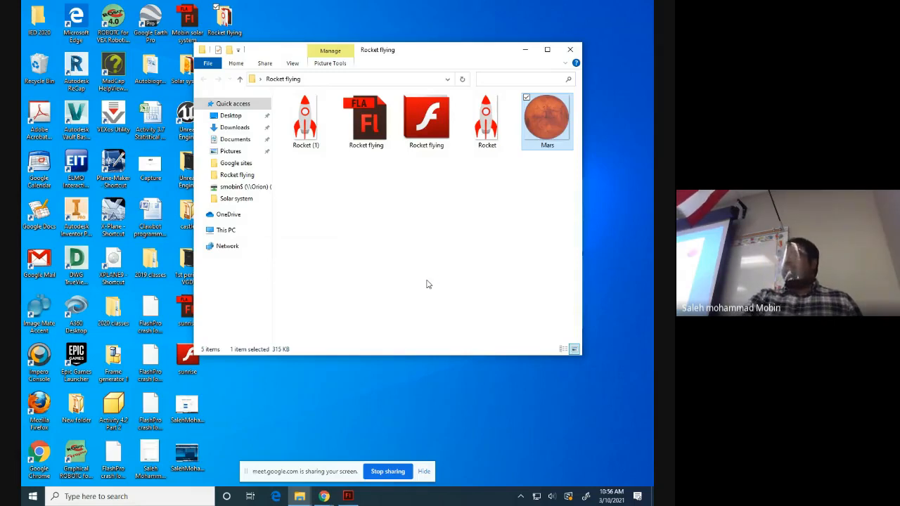
pyautogui.click(416, 261)
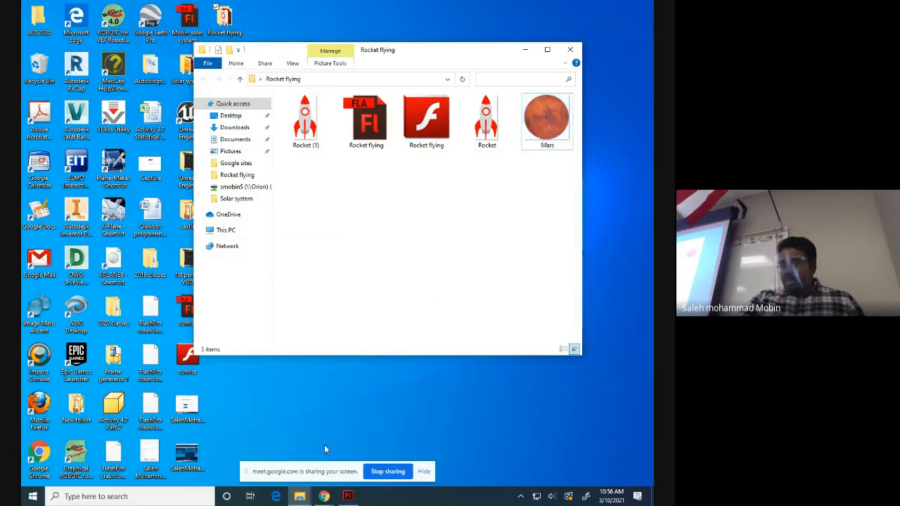
# Switch back to Flash and import the Mars image from the Rocket flying folder onto the stage in the Mars layer.
pyautogui.click(347, 497)
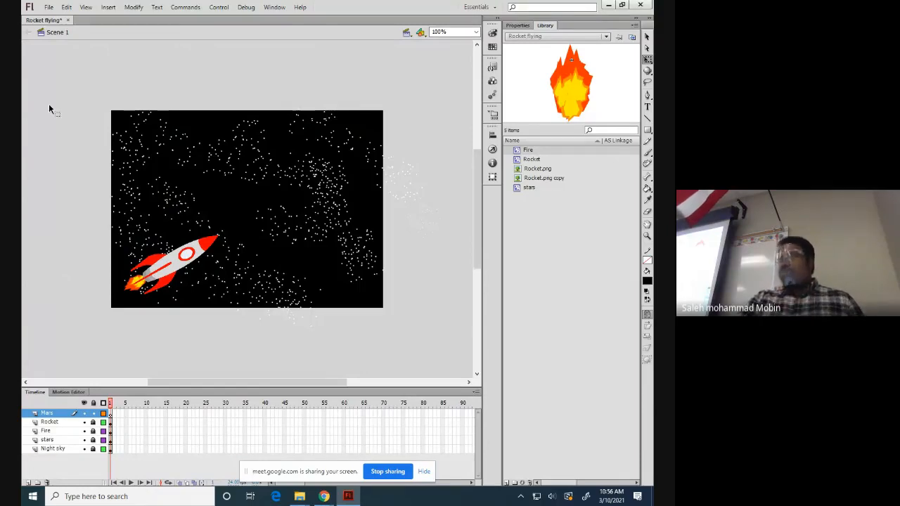
pyautogui.click(47, 7)
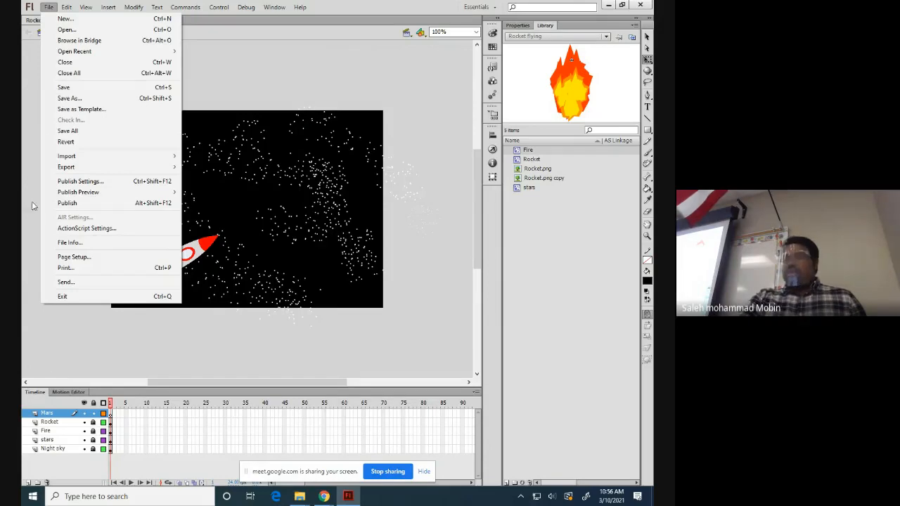
pyautogui.moveTo(76, 156)
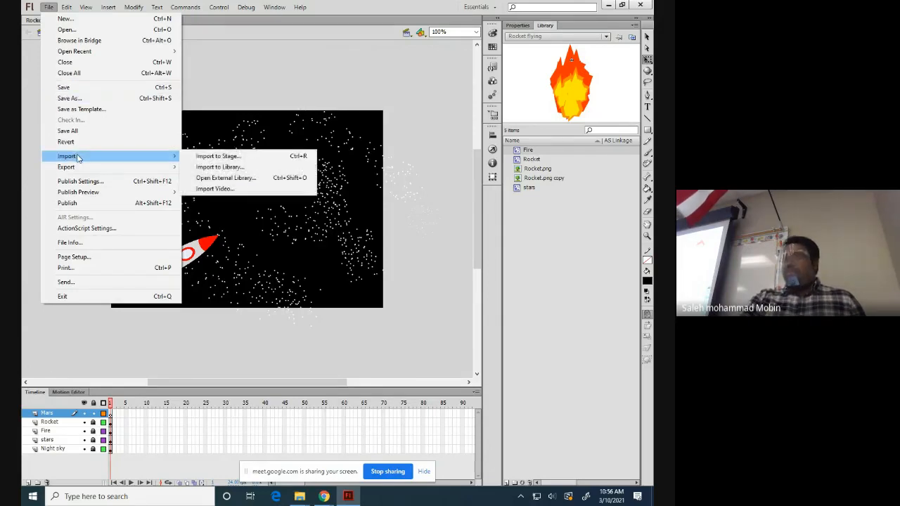
pyautogui.click(211, 157)
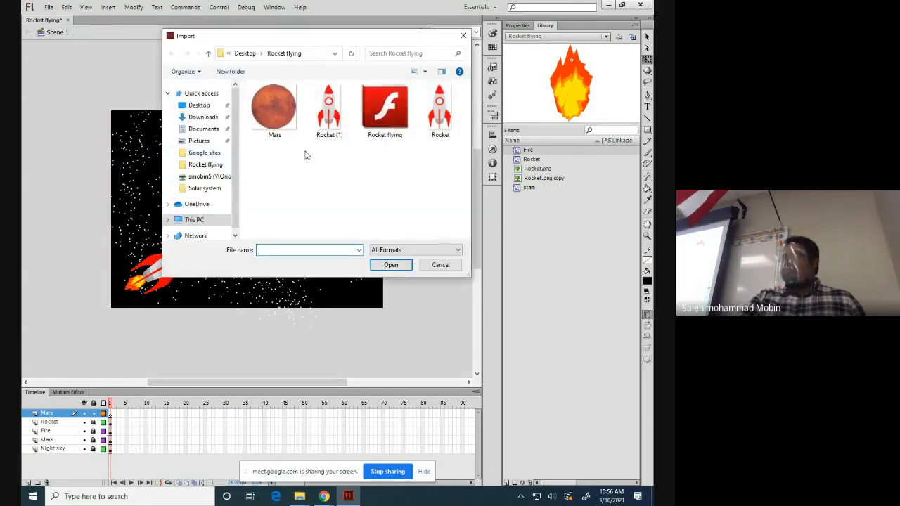
pyautogui.click(199, 106)
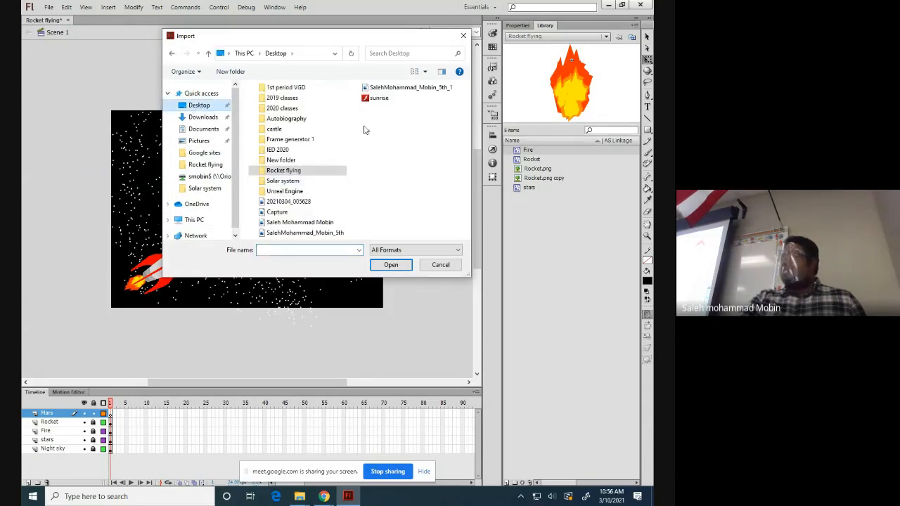
pyautogui.click(291, 171)
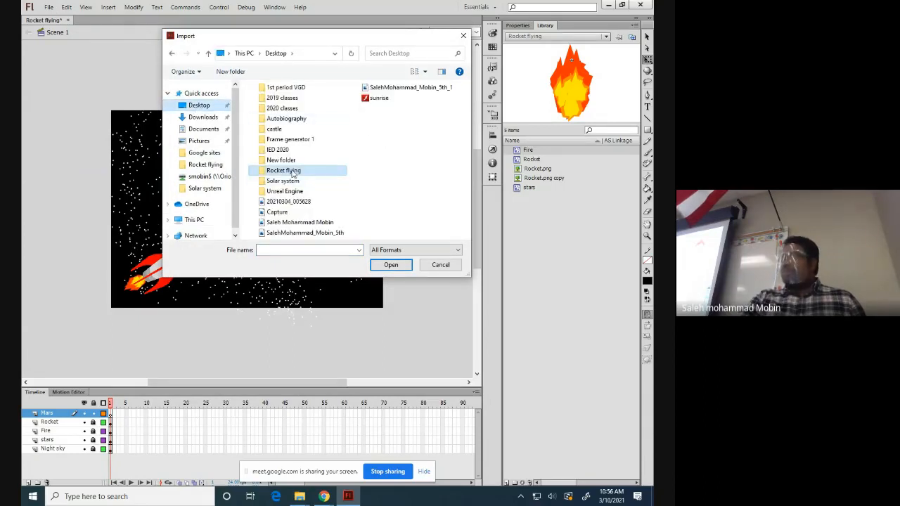
pyautogui.doubleClick(293, 174)
pyautogui.click(279, 117)
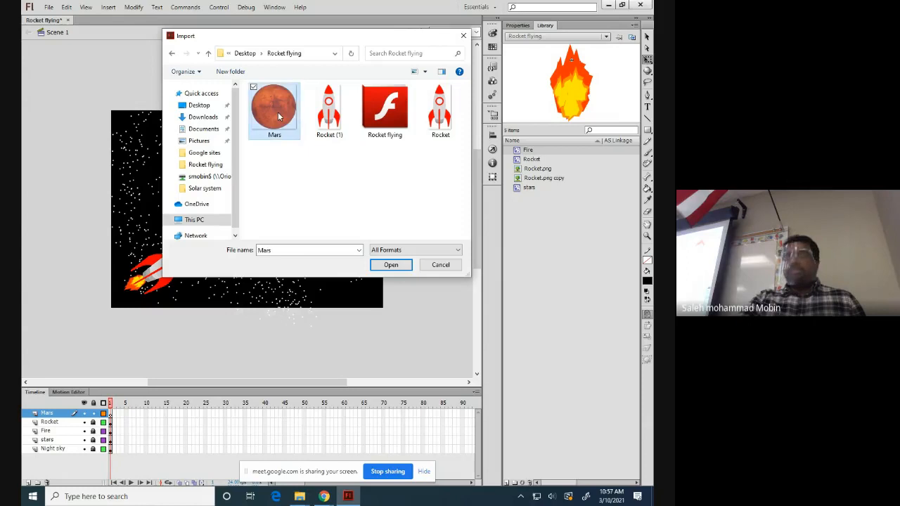
pyautogui.click(391, 265)
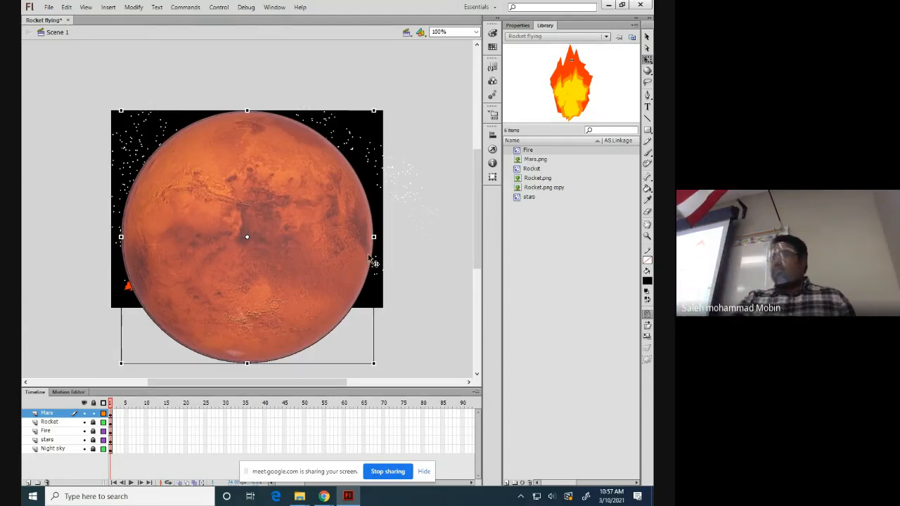
# Scale the Mars image down proportionally about its centre to roughly a quarter of its size with Free Transform.
pyautogui.click(646, 62)
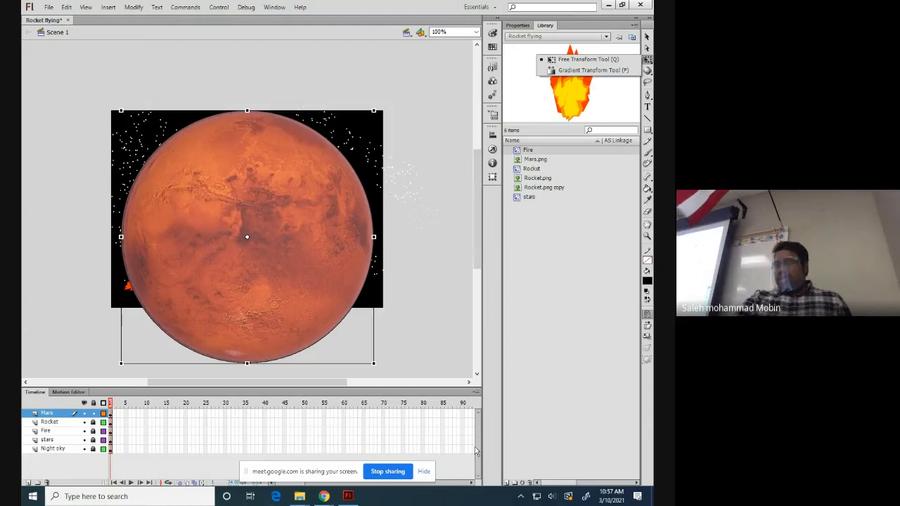
pyautogui.moveTo(372, 362); pyautogui.dragTo(281, 272)
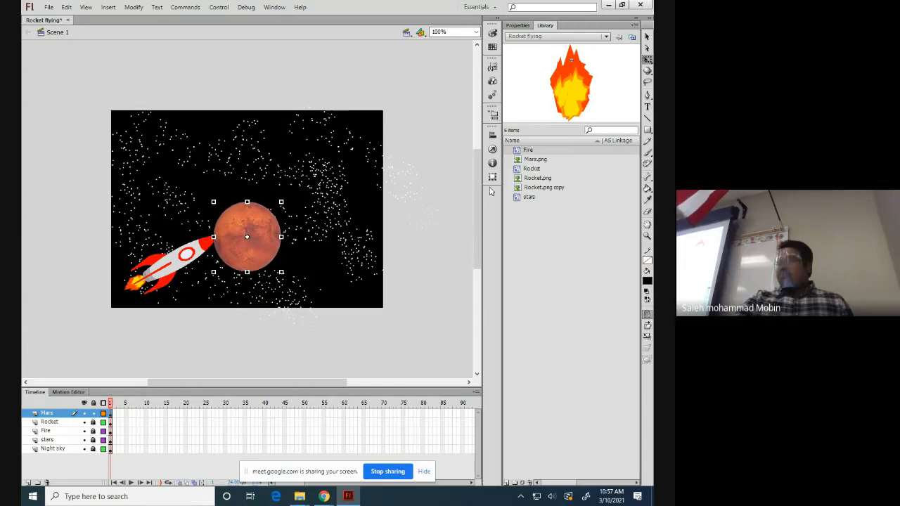
# Set the width and height of the Mars image to 90 each.
pyautogui.click(518, 26)
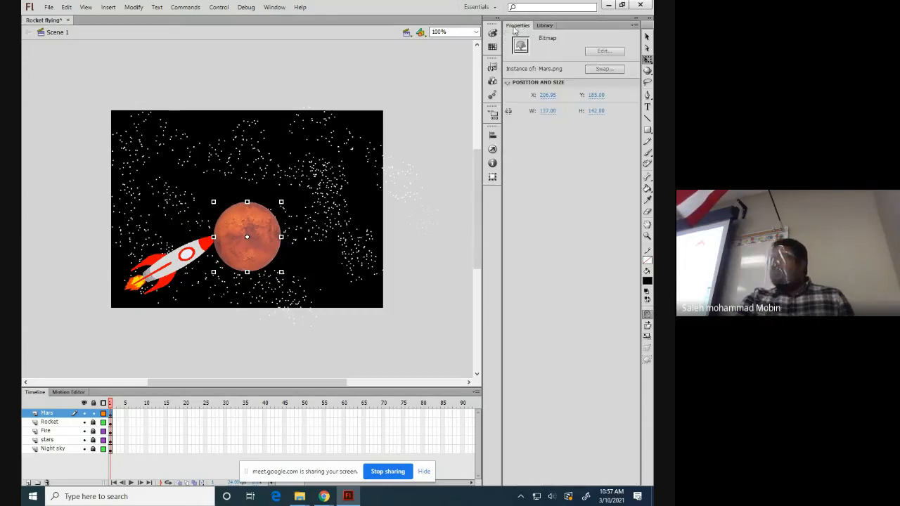
pyautogui.click(545, 111)
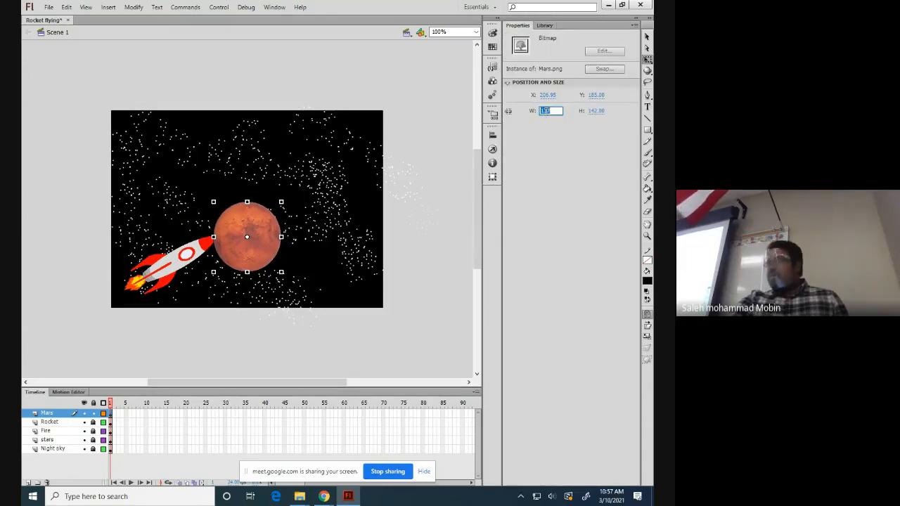
pyautogui.write('90')
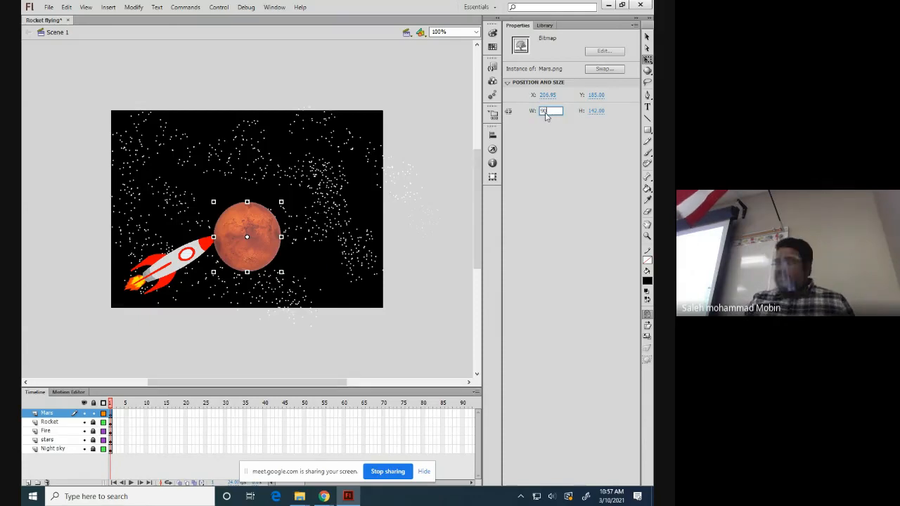
pyautogui.click(590, 112)
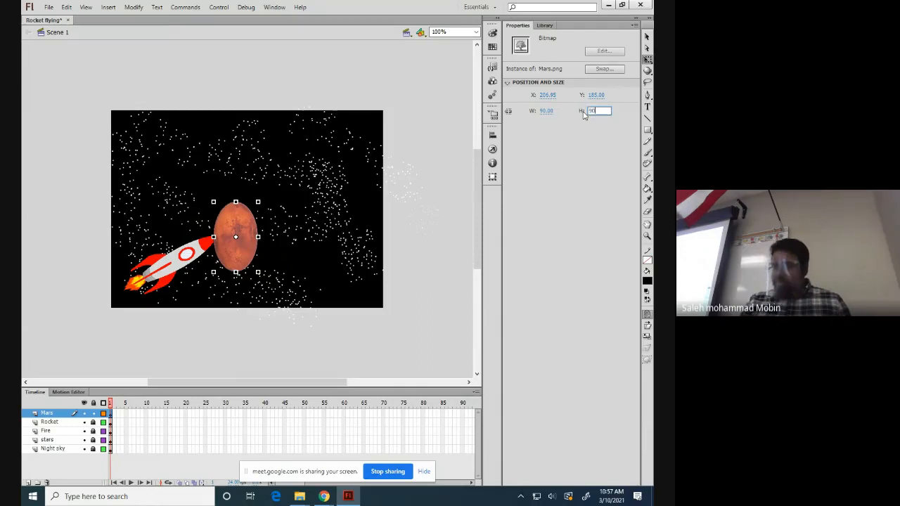
pyautogui.click(420, 263)
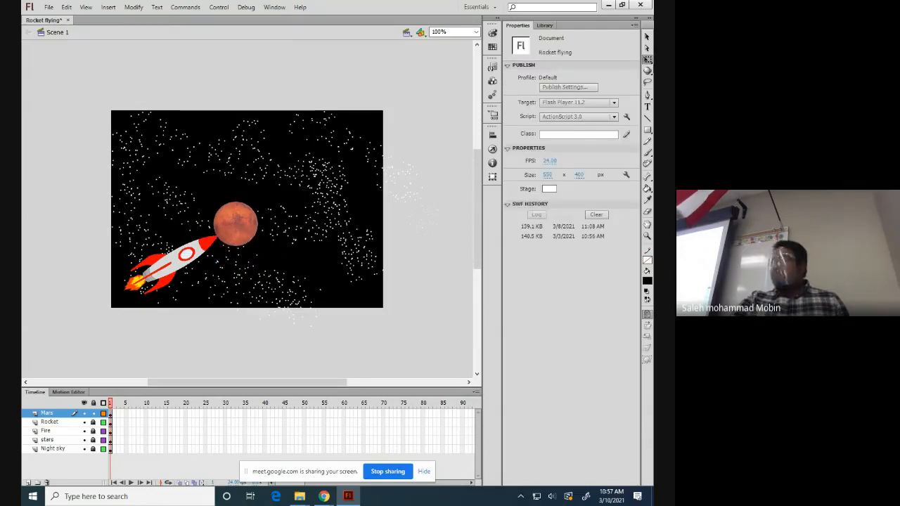
# Resize the Mars image to 80 by 80 and move it off the stage, just beyond the stage's upper-right corner.
pyautogui.click(647, 59)
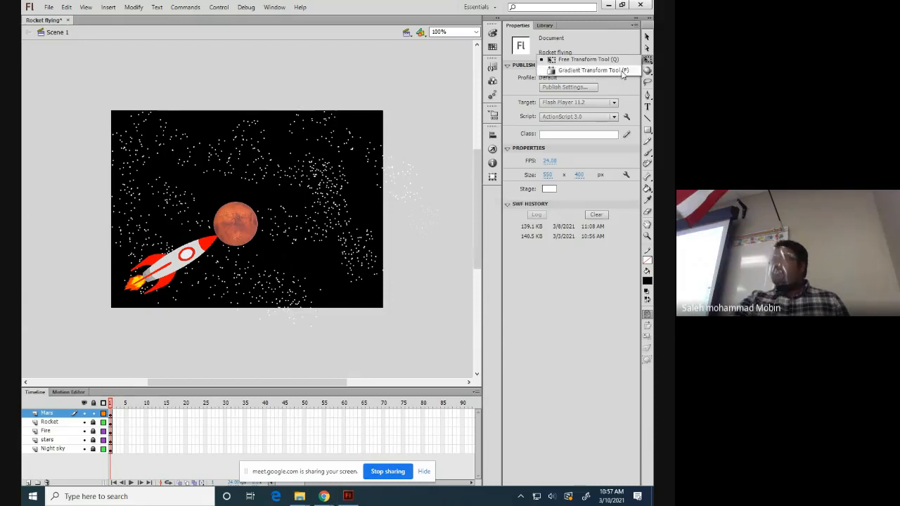
pyautogui.click(622, 72)
pyautogui.click(227, 222)
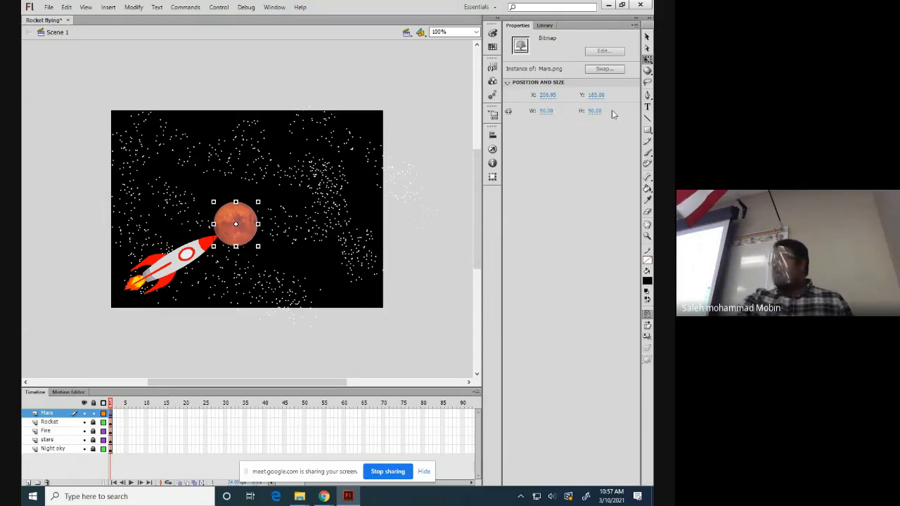
pyautogui.click(547, 111)
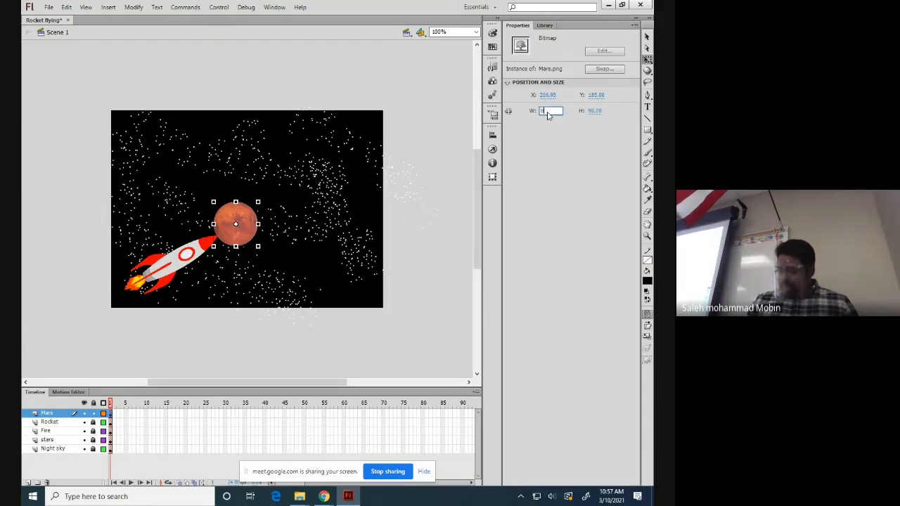
pyautogui.write('80')
pyautogui.press('Tab')
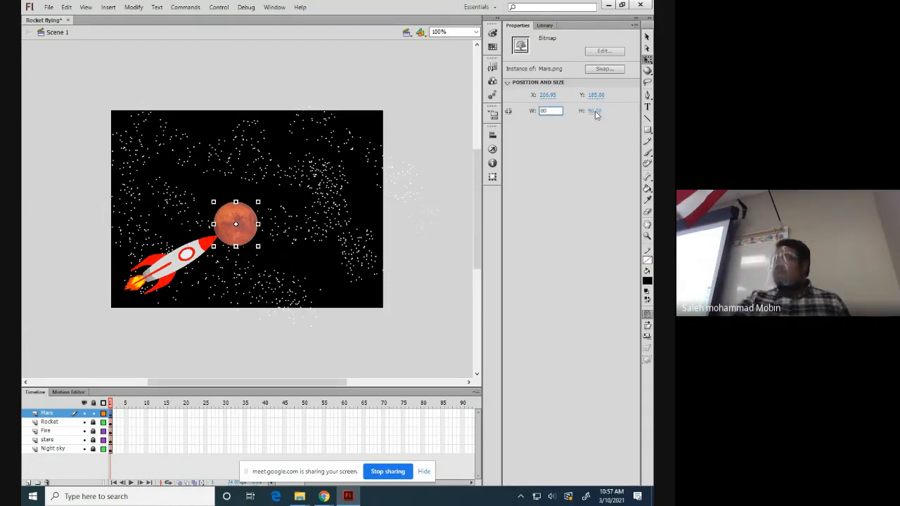
pyautogui.write('8')
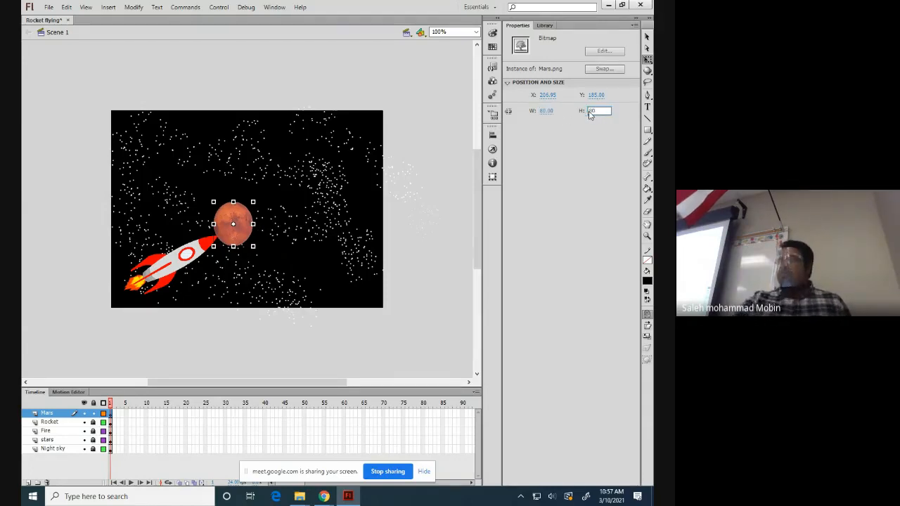
pyautogui.write('0')
pyautogui.press('Return')
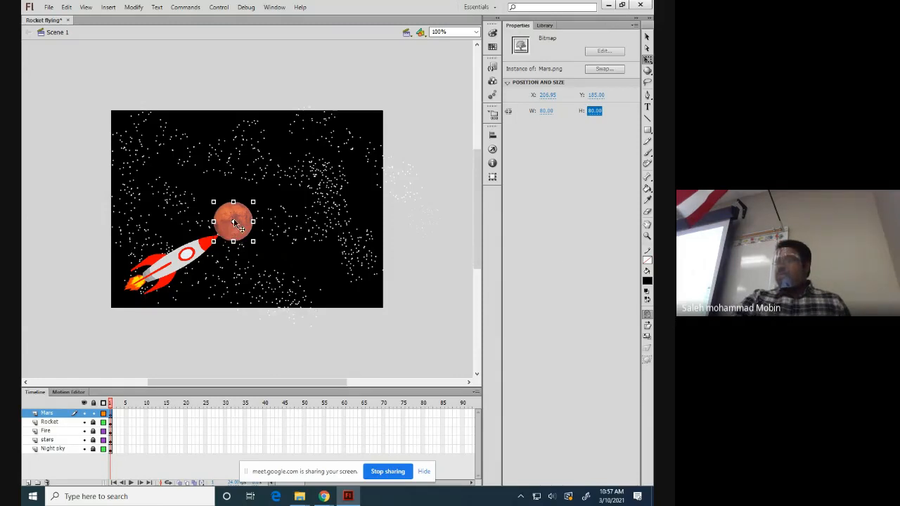
pyautogui.moveTo(235, 219); pyautogui.dragTo(276, 188)
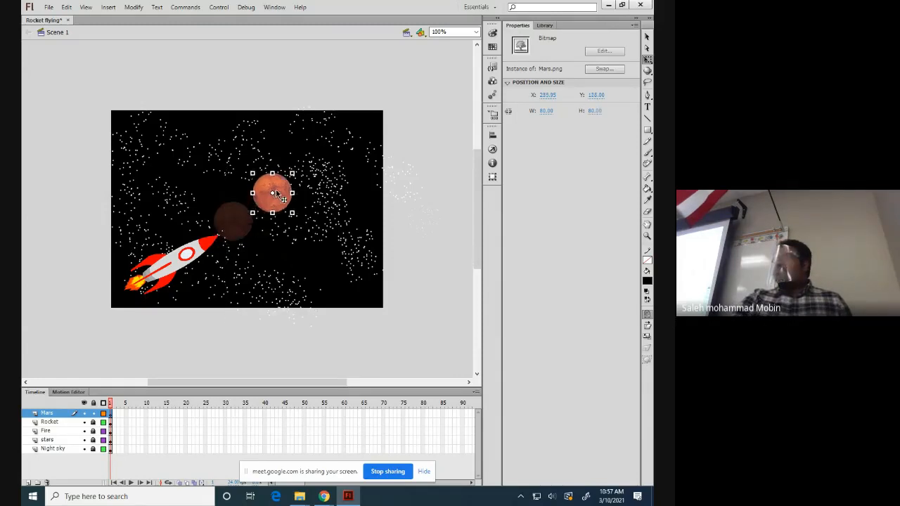
pyautogui.moveTo(337, 152); pyautogui.dragTo(406, 95)
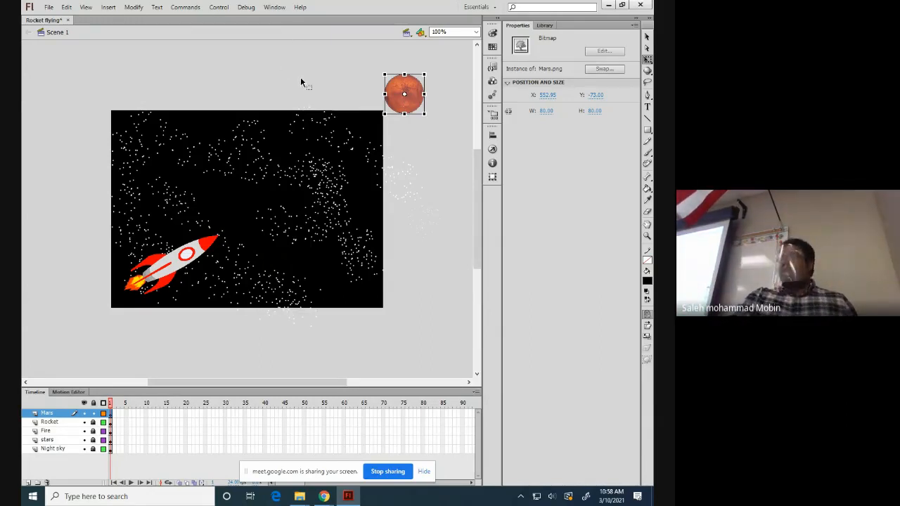
# Convert the Mars image to a movie clip symbol named Mars and lock the Mars layer.
pyautogui.click(133, 9)
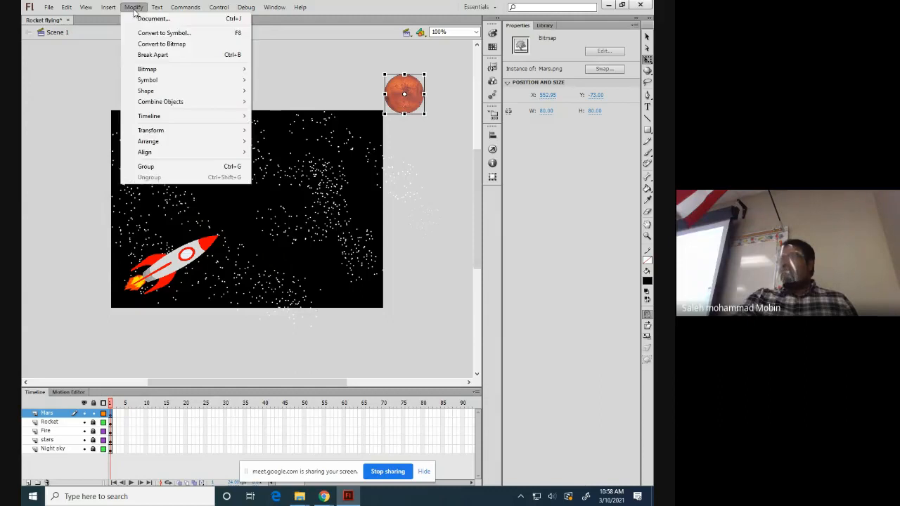
pyautogui.click(148, 34)
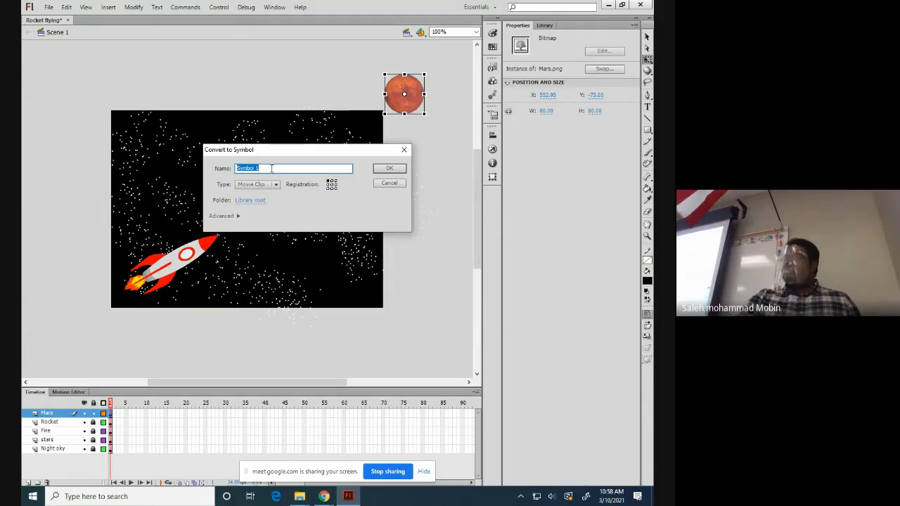
pyautogui.write('Mars')
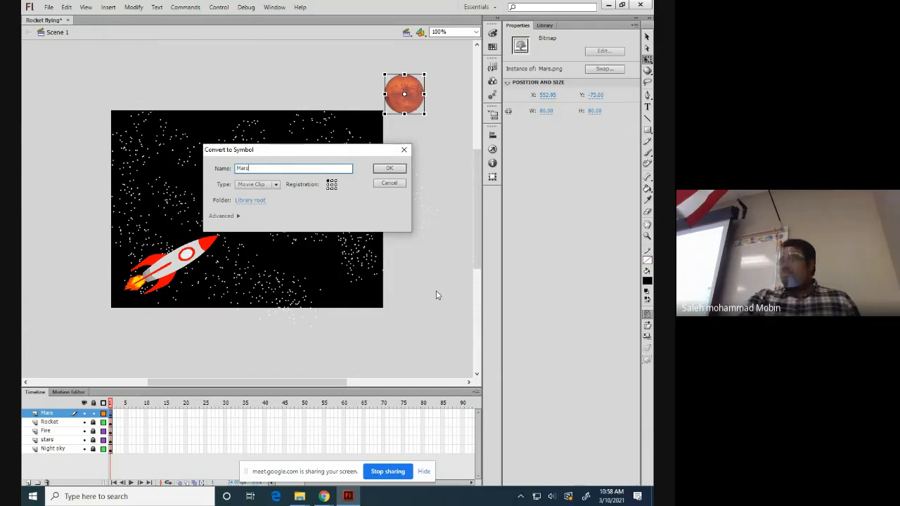
pyautogui.click(391, 169)
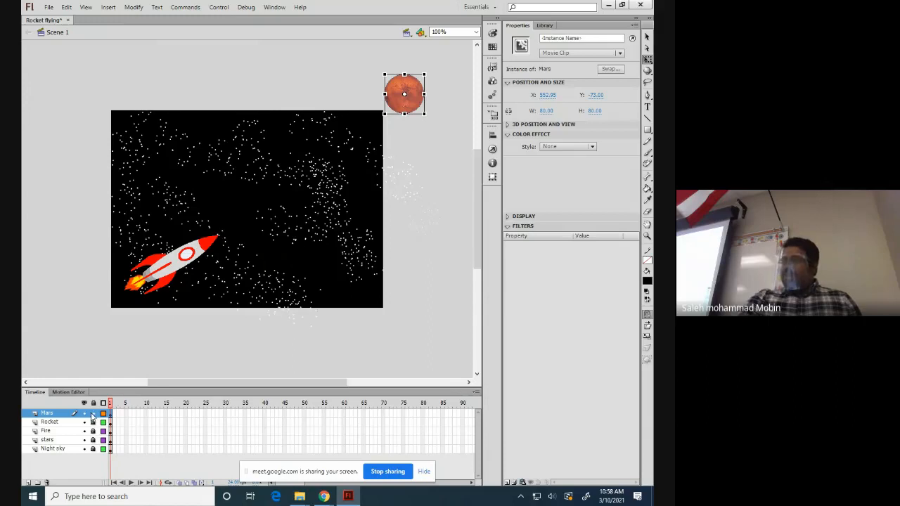
pyautogui.click(94, 415)
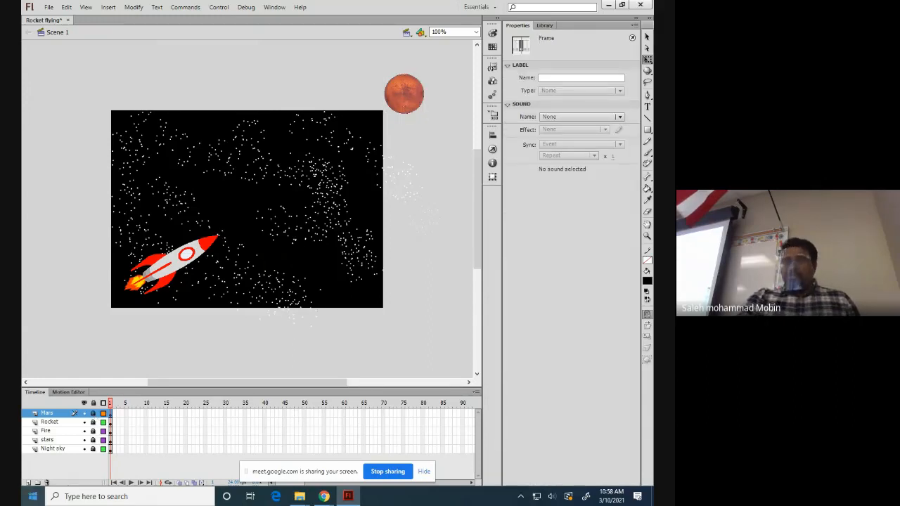
# Add a new layer above the Mars layer and name it Jupiter.
pyautogui.click(28, 483)
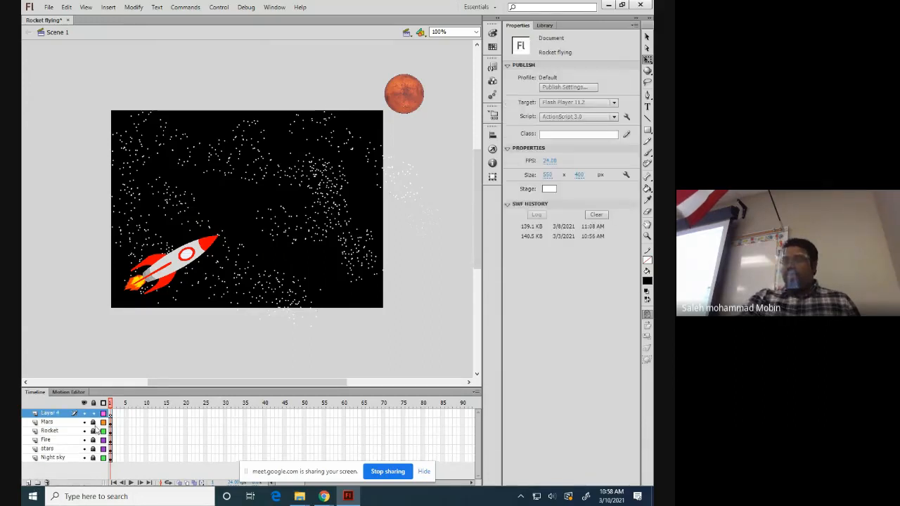
pyautogui.click(52, 414)
pyautogui.doubleClick(52, 413)
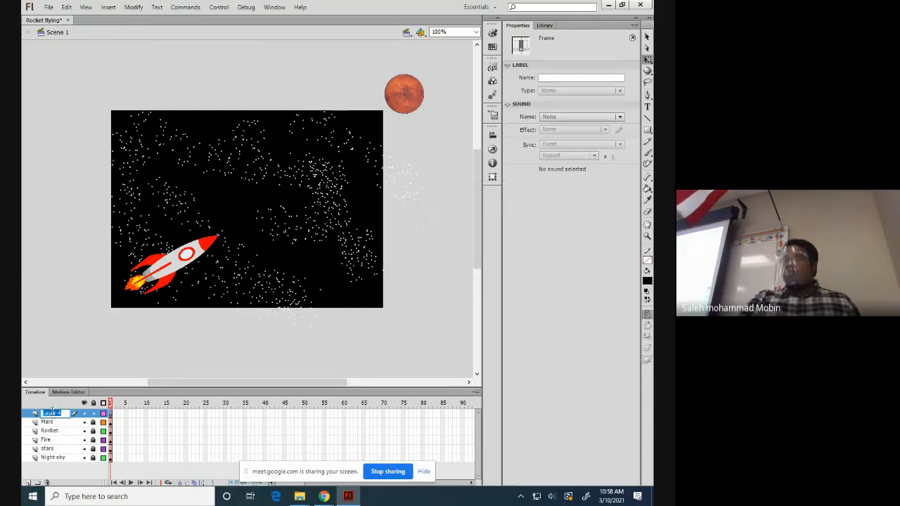
pyautogui.press('BackSpace')
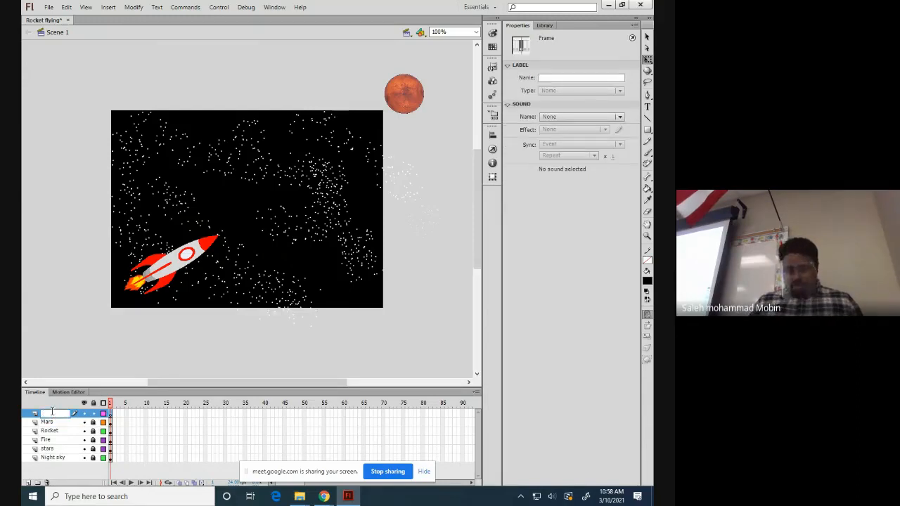
pyautogui.write('S')
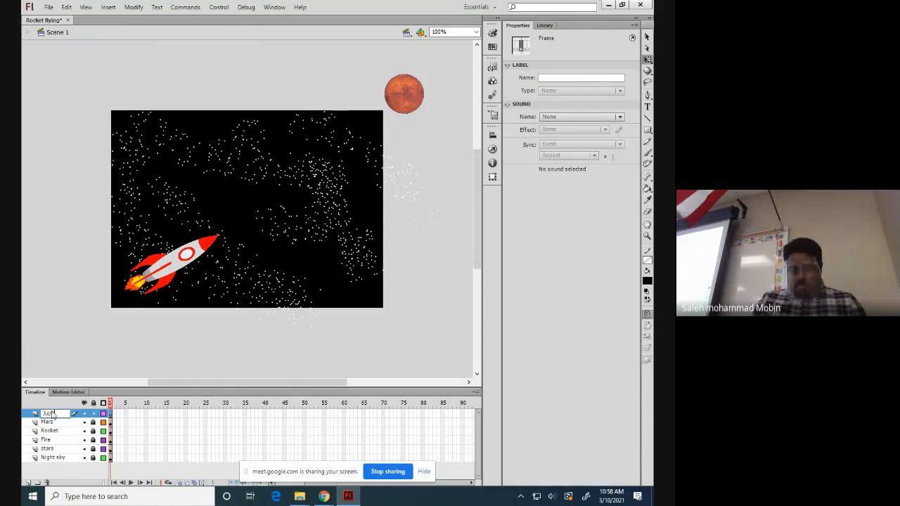
pyautogui.click(415, 202)
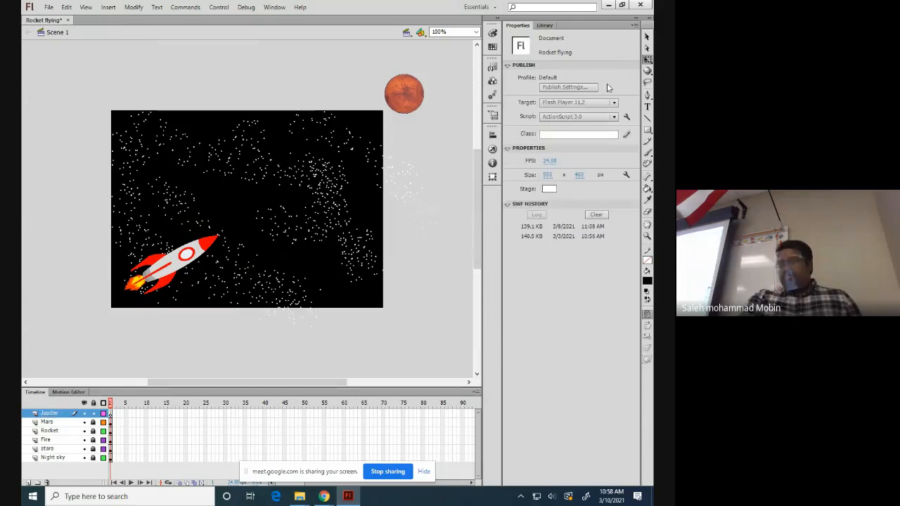
# Switch to Chrome and download the Jupiter_(transparent).png attachment from the rocket flying animation images e-mail.
pyautogui.click(608, 5)
pyautogui.click(324, 496)
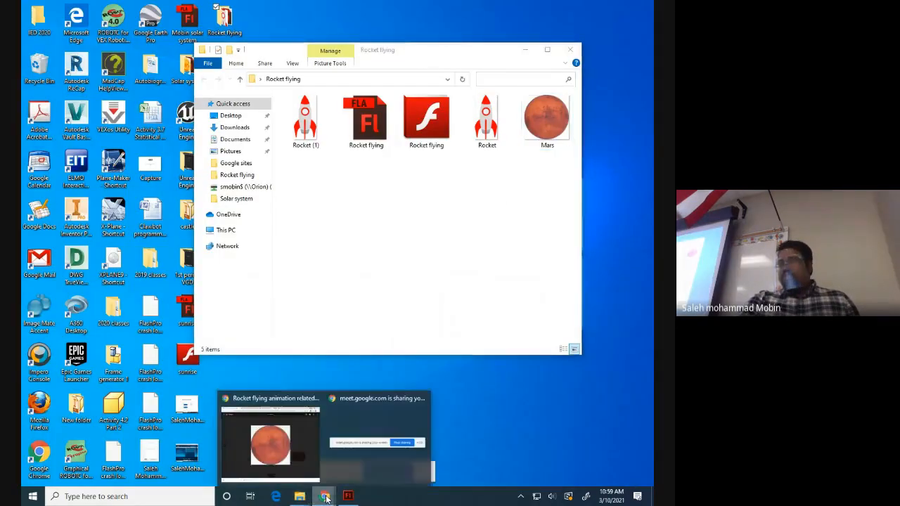
pyautogui.click(295, 462)
pyautogui.click(515, 212)
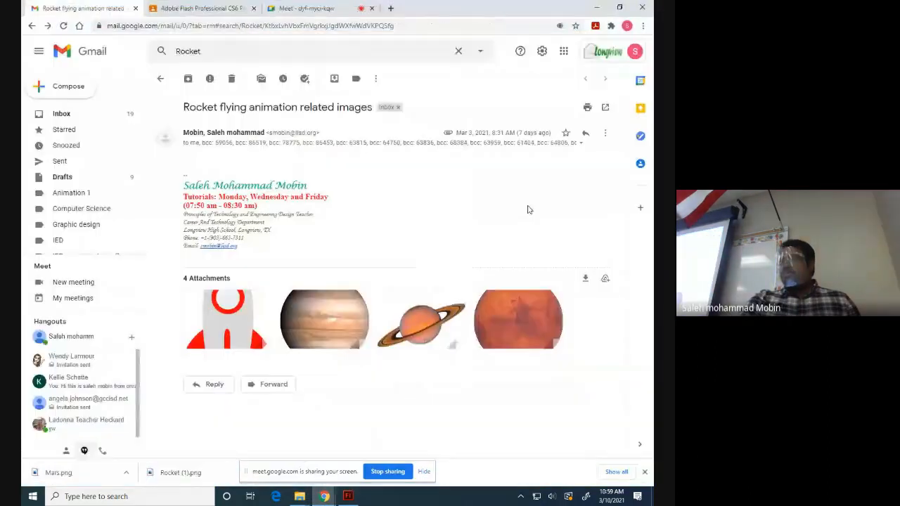
pyautogui.click(326, 321)
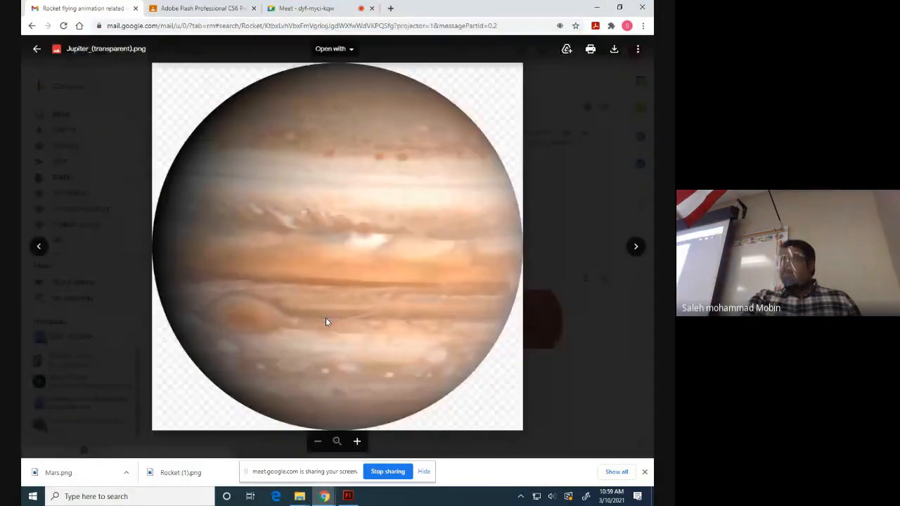
pyautogui.click(614, 54)
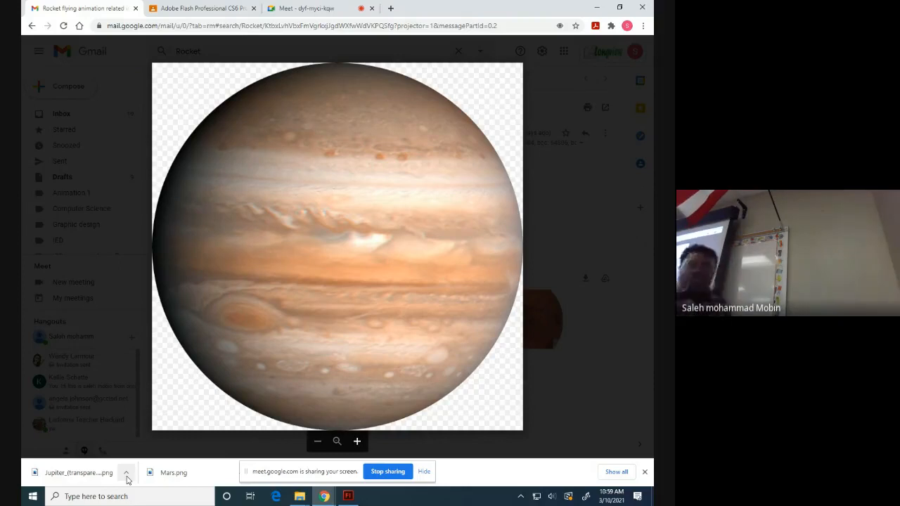
# Move the downloaded Jupiter image from the Downloads folder into the Rocket flying folder and switch back to Flash.
pyautogui.click(127, 476)
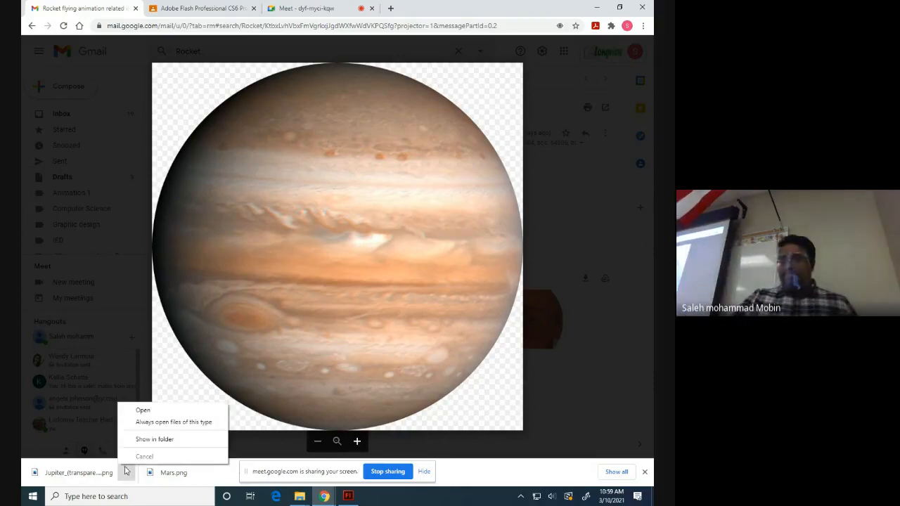
pyautogui.click(154, 439)
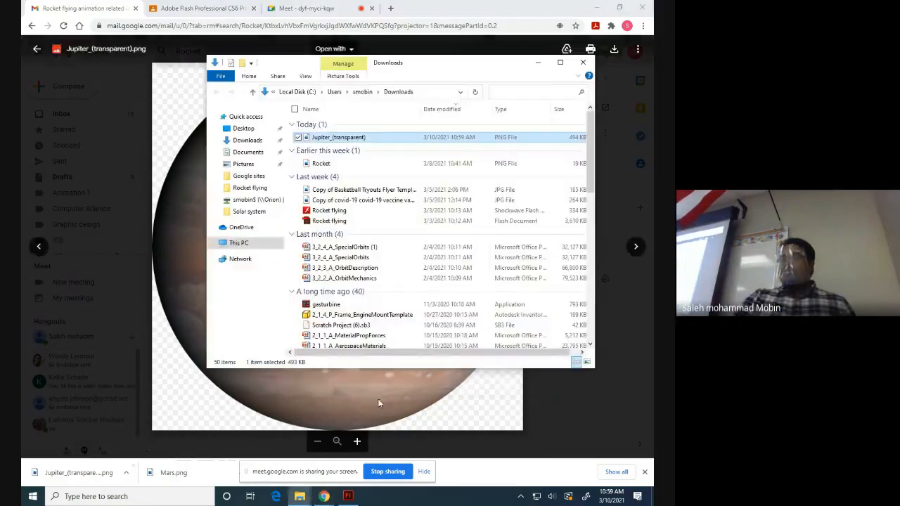
pyautogui.rightClick(356, 137)
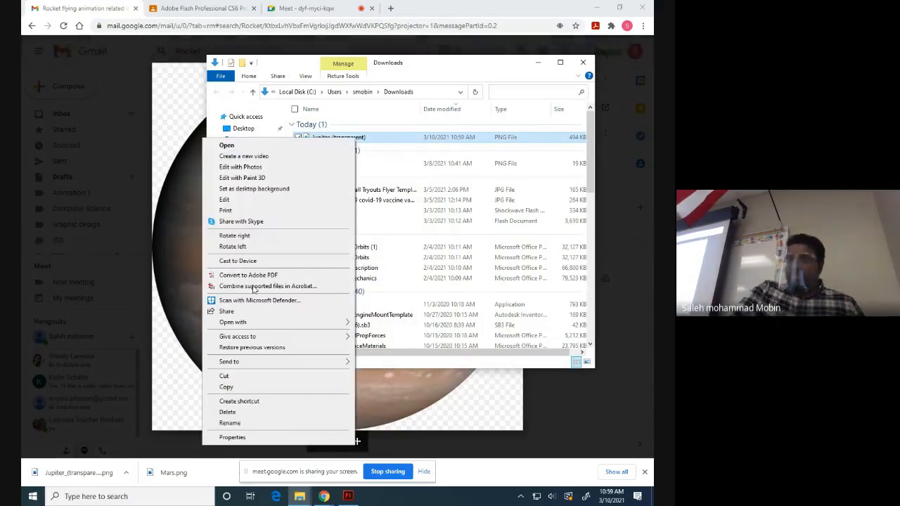
pyautogui.click(227, 378)
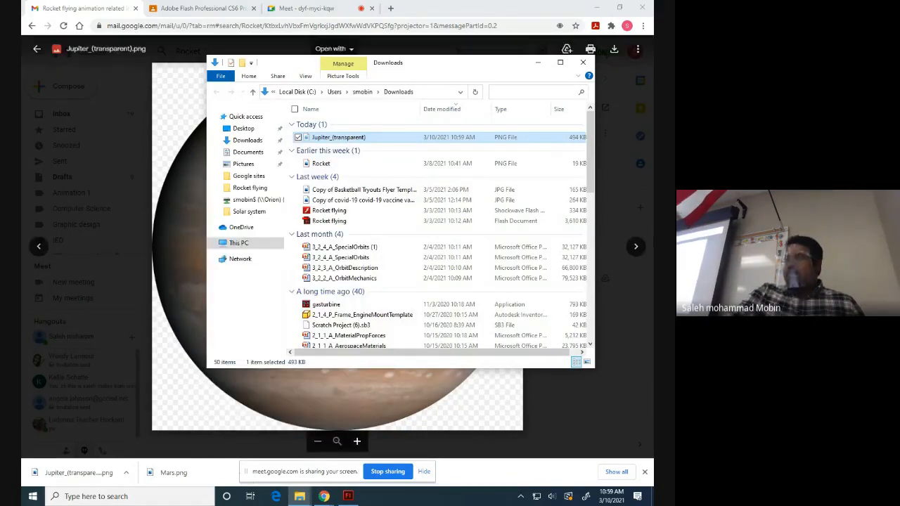
pyautogui.click(540, 65)
pyautogui.click(596, 7)
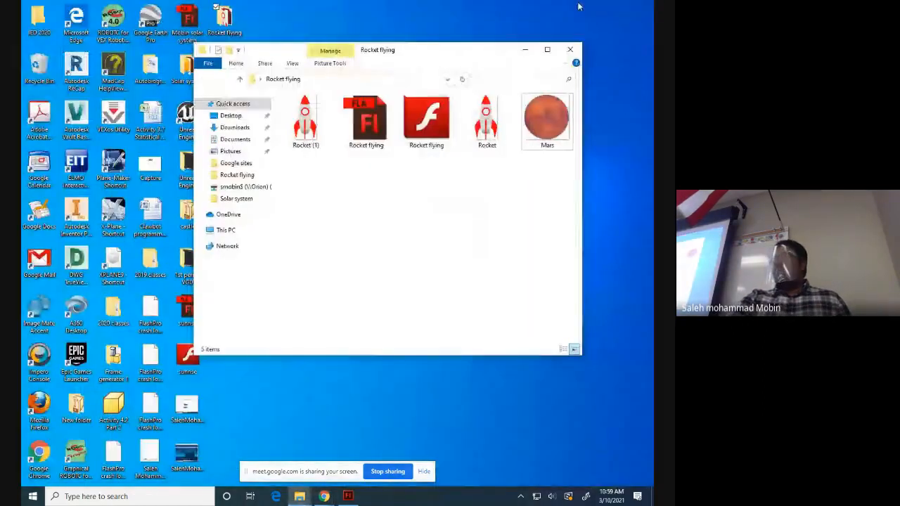
pyautogui.rightClick(394, 201)
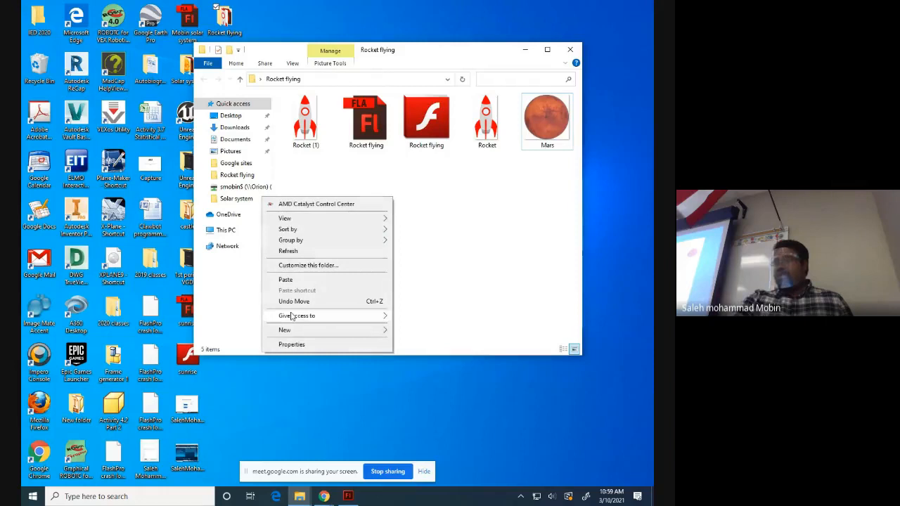
pyautogui.click(288, 280)
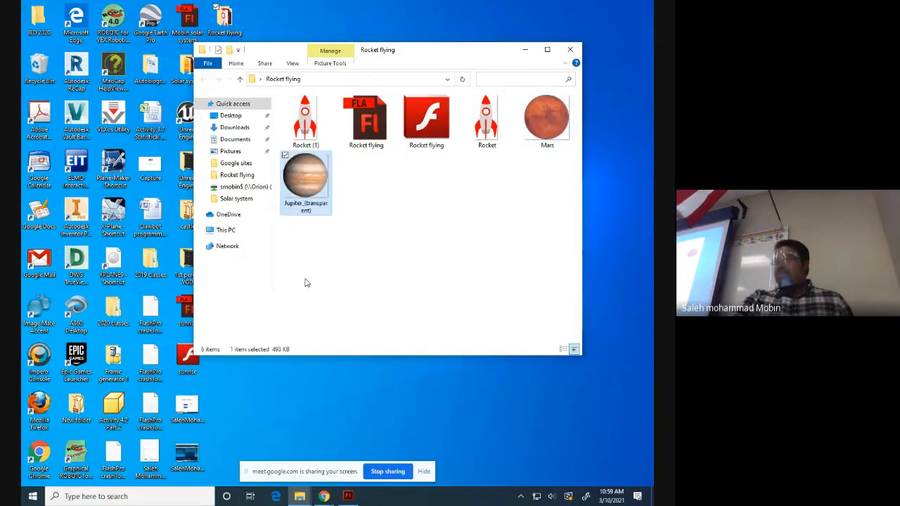
pyautogui.click(347, 496)
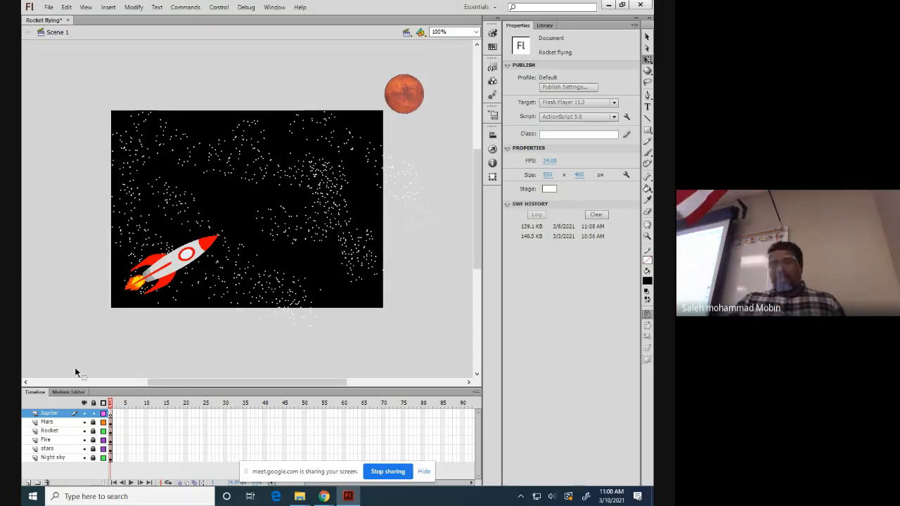
# Hide the Mars layer, import the Jupiter_(transparent) image to the stage on the Jupiter layer, and save the file.
pyautogui.click(84, 422)
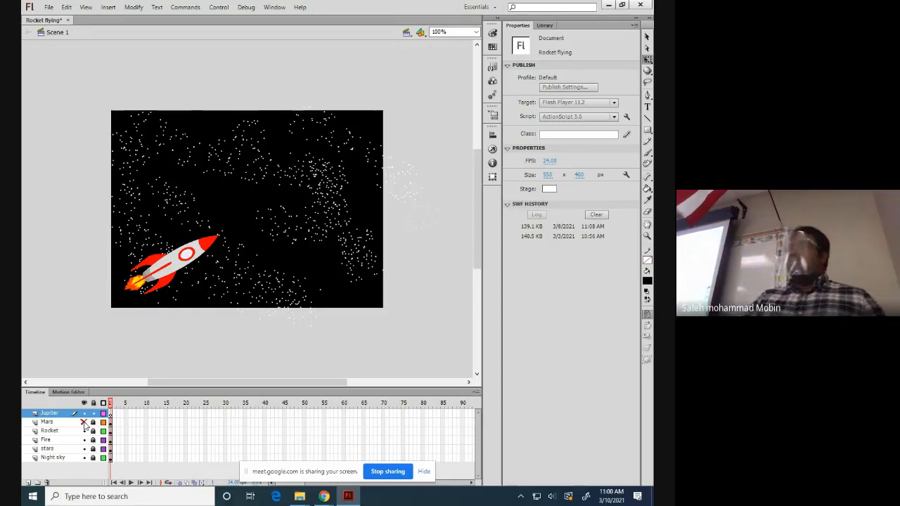
pyautogui.click(46, 414)
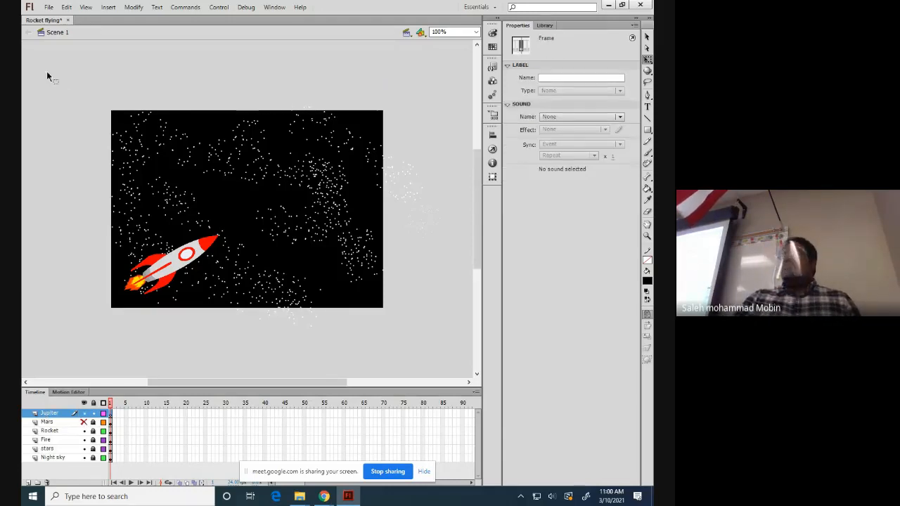
pyautogui.click(47, 7)
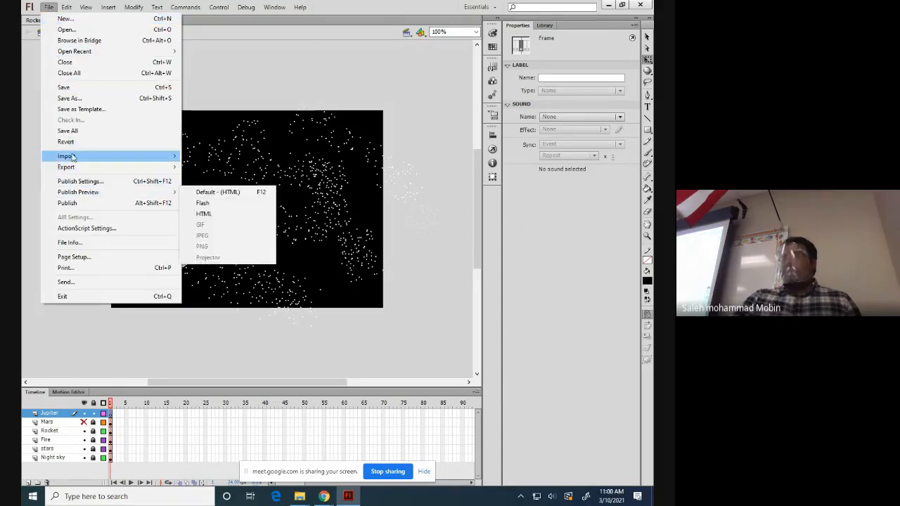
pyautogui.moveTo(72, 157)
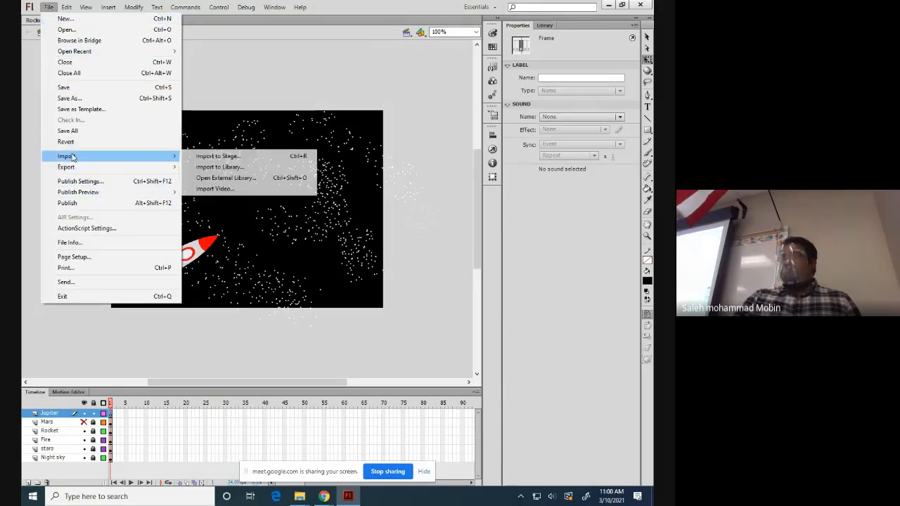
pyautogui.click(212, 158)
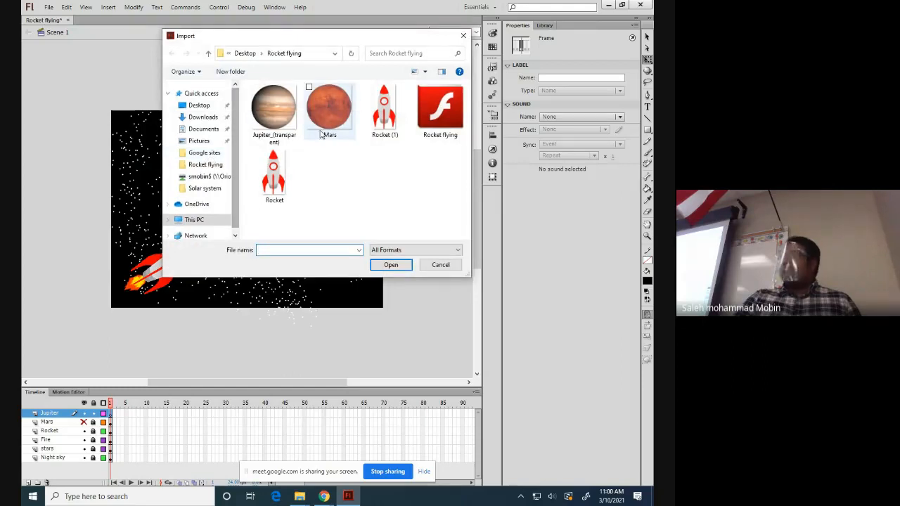
pyautogui.click(273, 111)
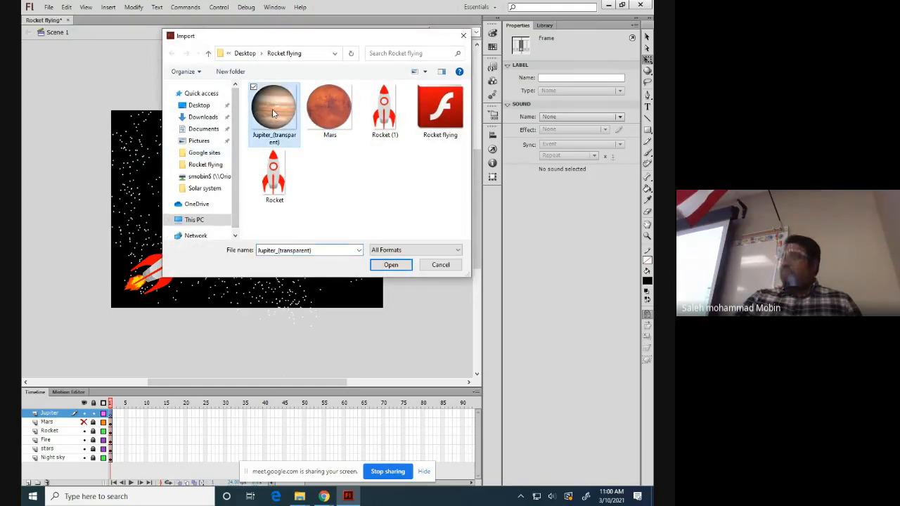
pyautogui.click(399, 264)
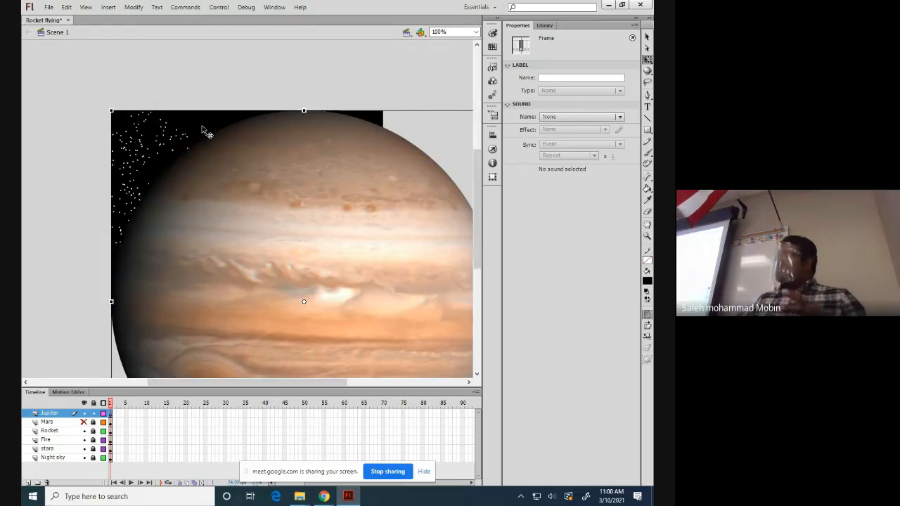
pyautogui.hotkey('ctrl', 's')
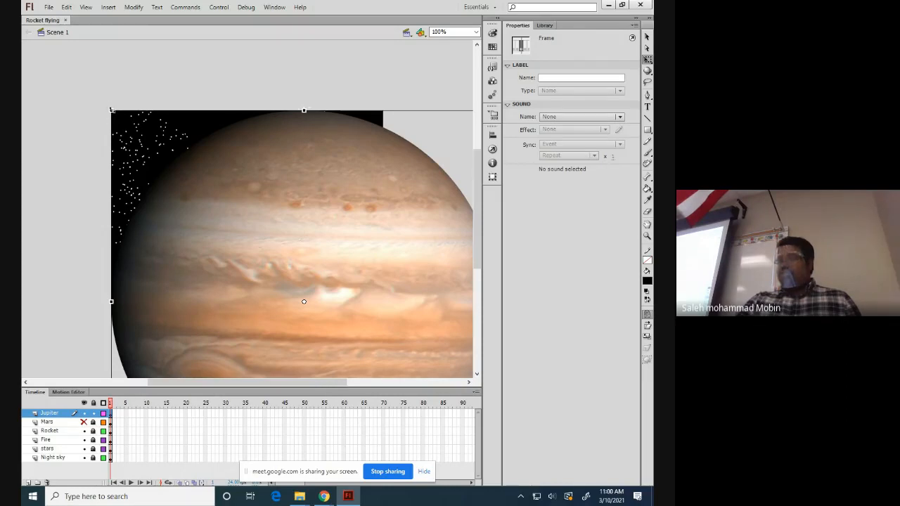
# Shrink the Jupiter image to 200 by 200 px and move it just outside the stage's upper-right corner, at about X 555, Y -153.
pyautogui.moveTo(111, 110); pyautogui.dragTo(251, 247)
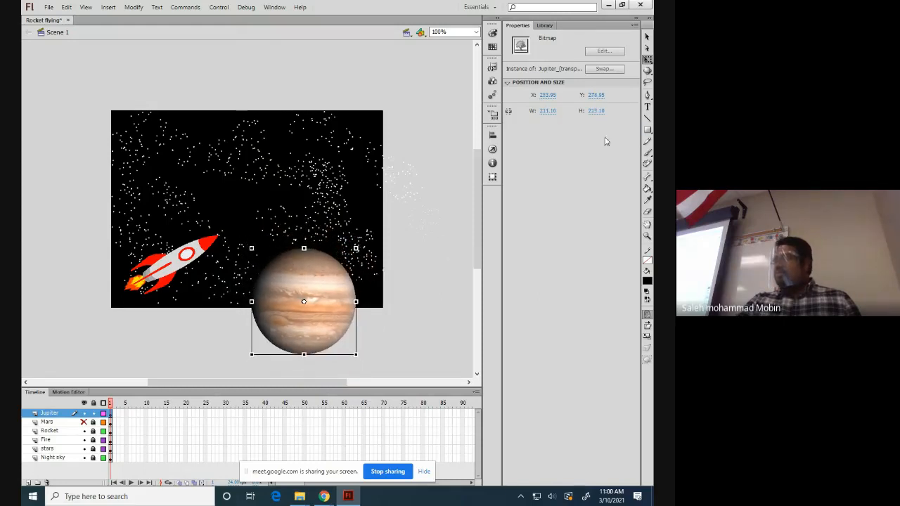
pyautogui.click(545, 111)
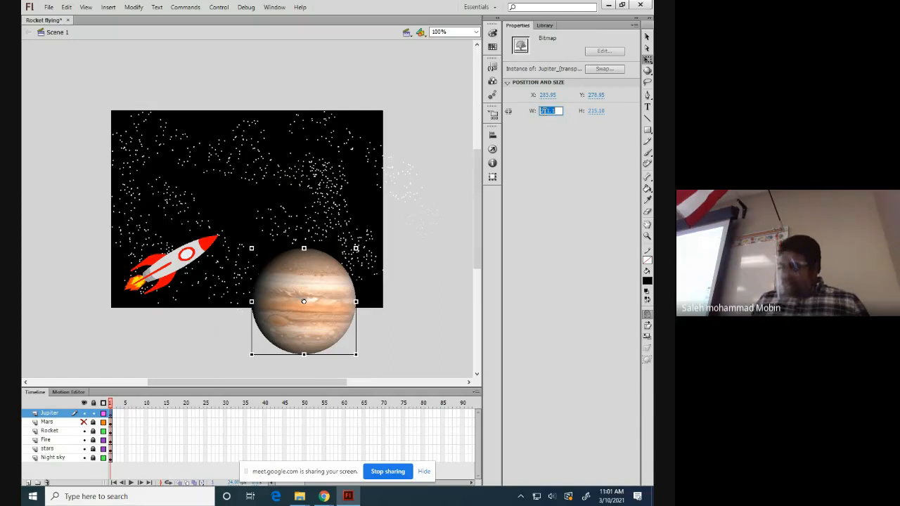
pyautogui.write('200')
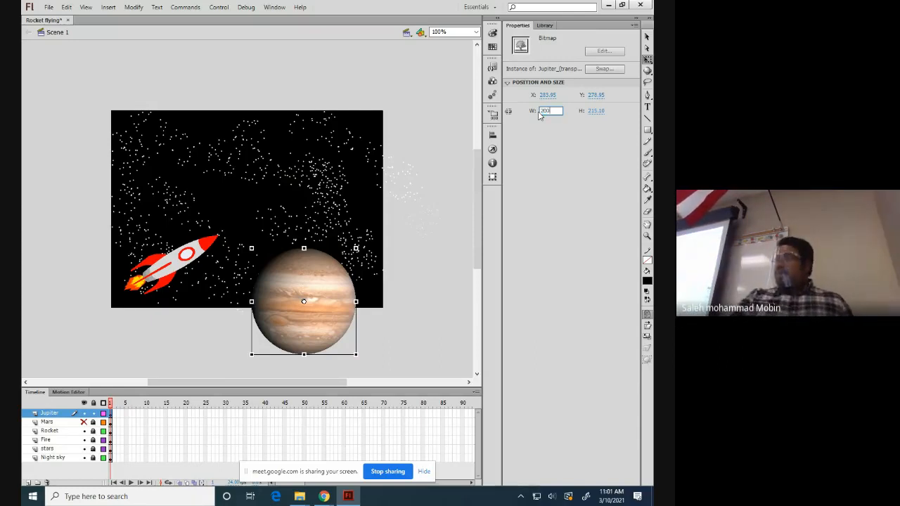
pyautogui.click(590, 112)
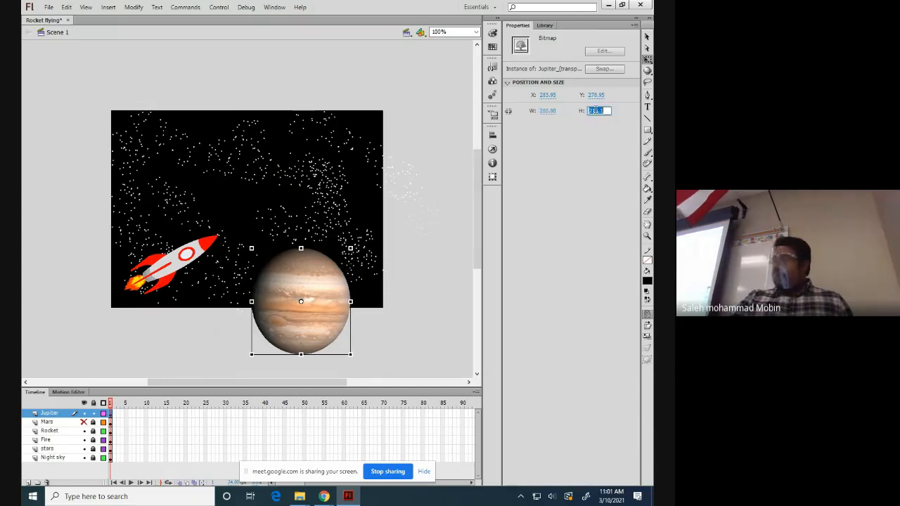
pyautogui.write('2')
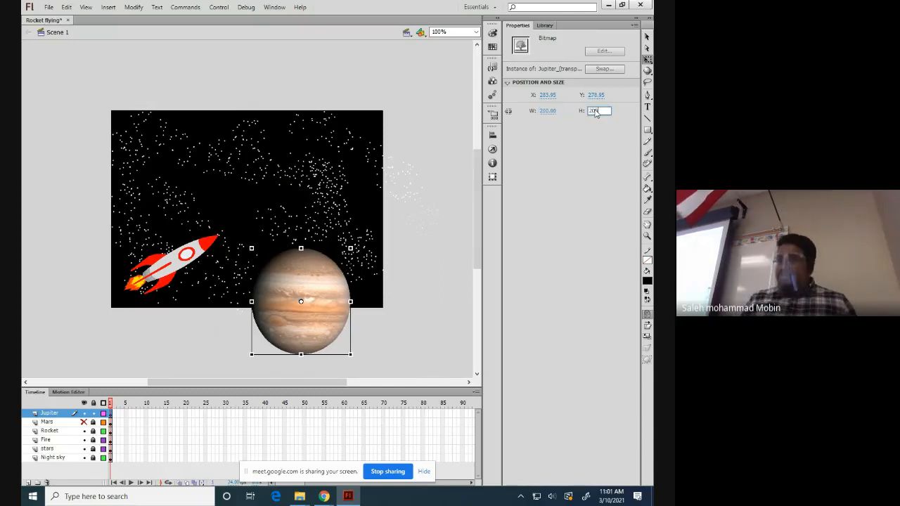
pyautogui.write('00')
pyautogui.click(428, 223)
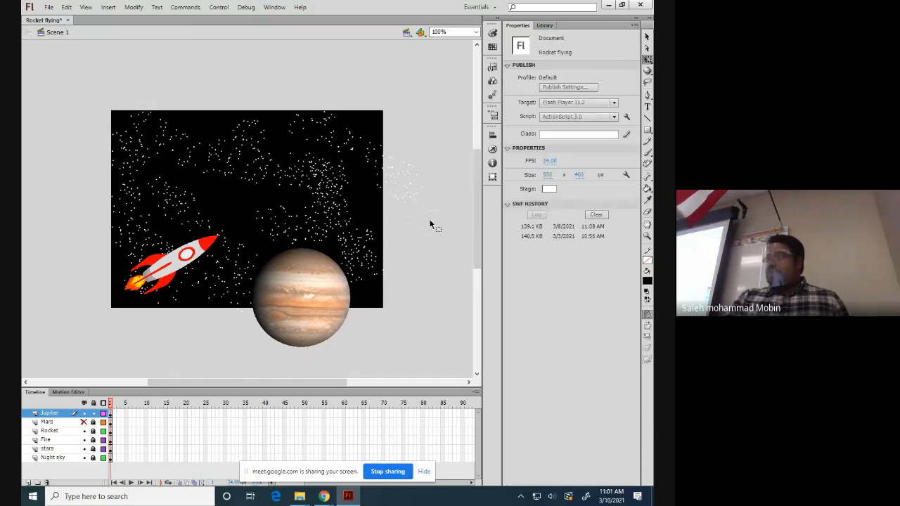
pyautogui.moveTo(297, 284); pyautogui.dragTo(431, 76)
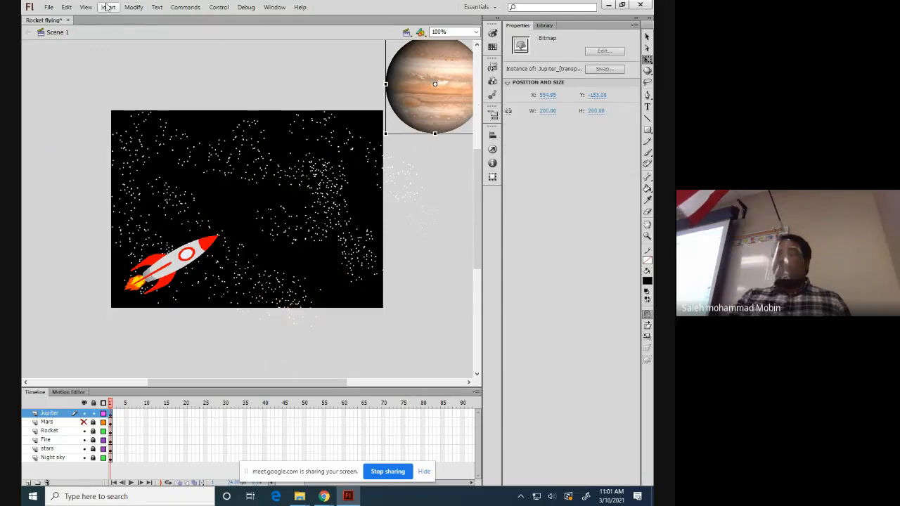
# Convert the Jupiter image to a movie clip symbol named Jupiter, and hide and lock the Jupiter layer.
pyautogui.click(132, 7)
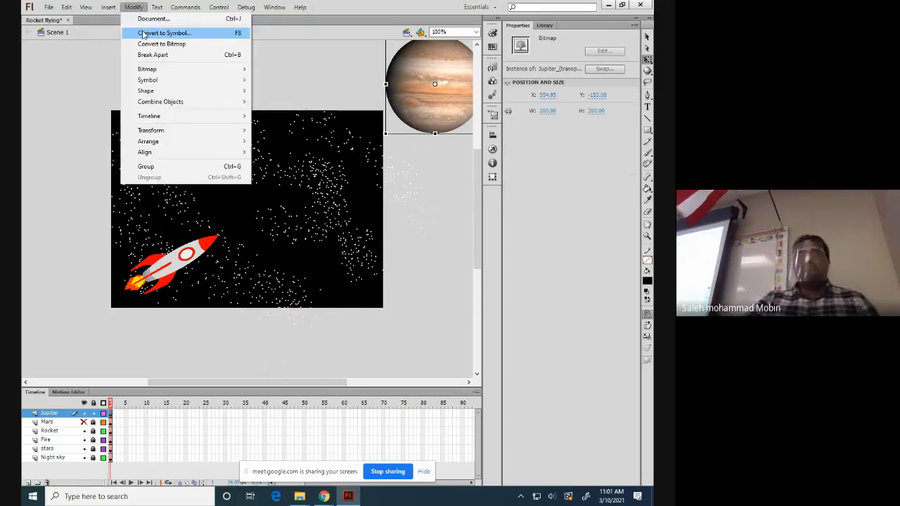
pyautogui.click(142, 33)
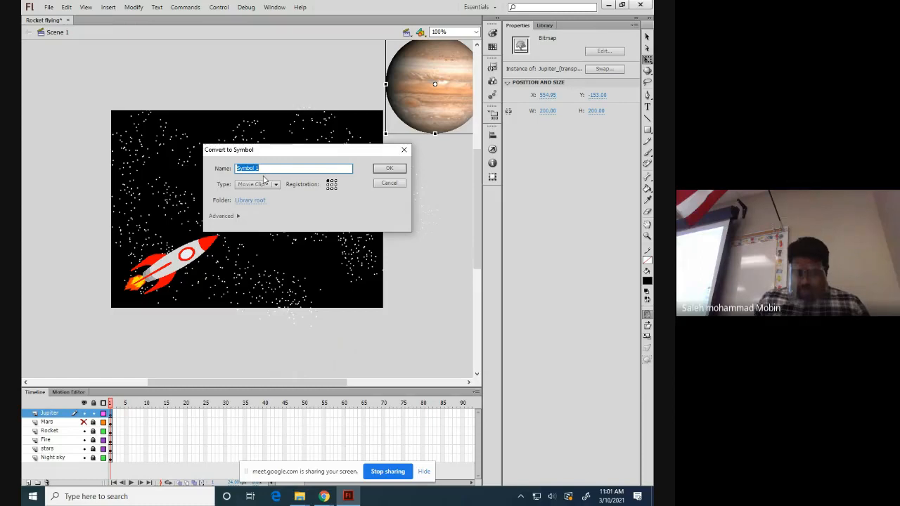
pyautogui.write('Jupiter')
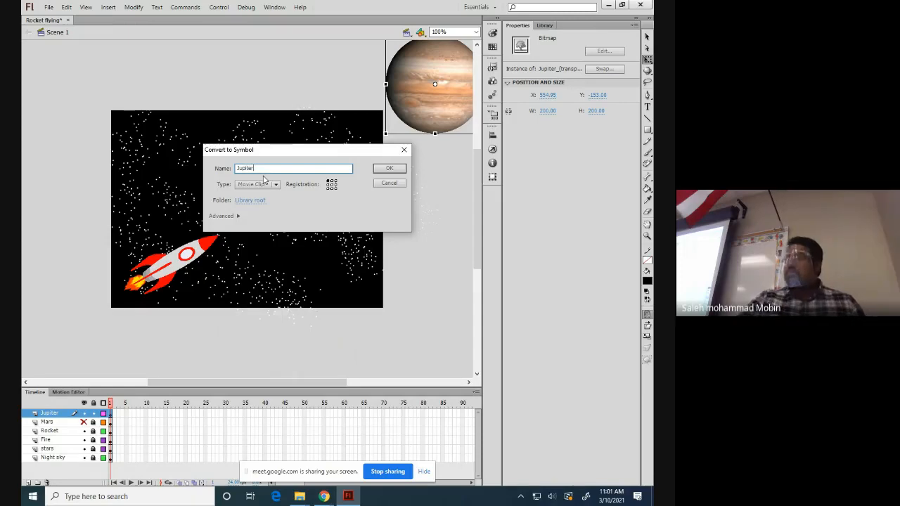
pyautogui.click(383, 168)
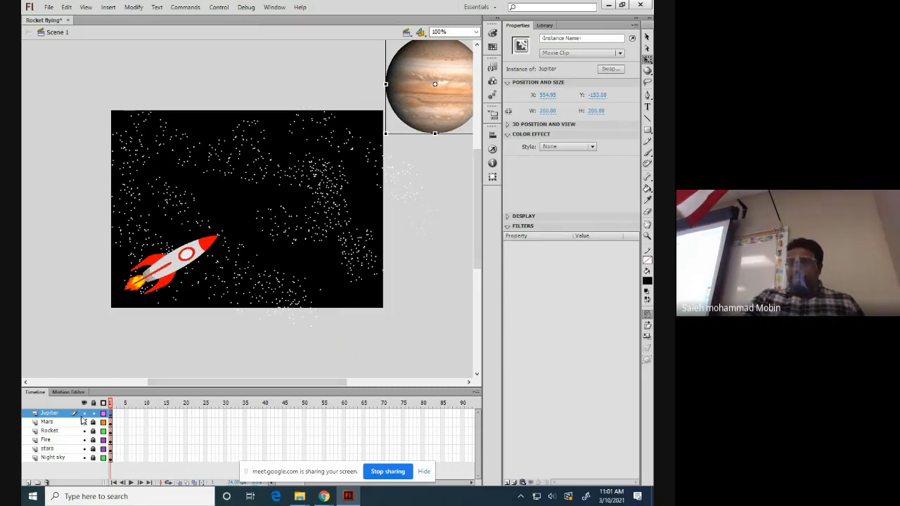
pyautogui.click(84, 414)
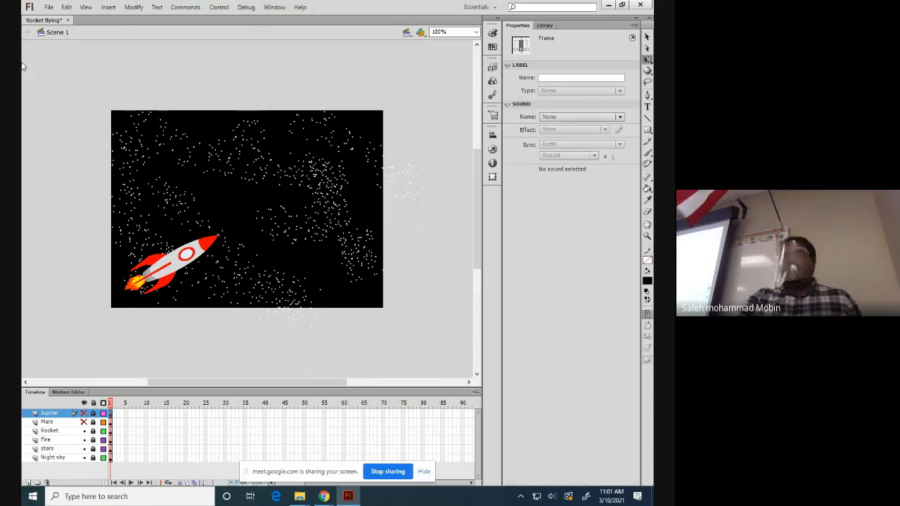
# Switch to Chrome and download the saturn.png attachment from the rocket flying animation images e-mail.
pyautogui.click(608, 5)
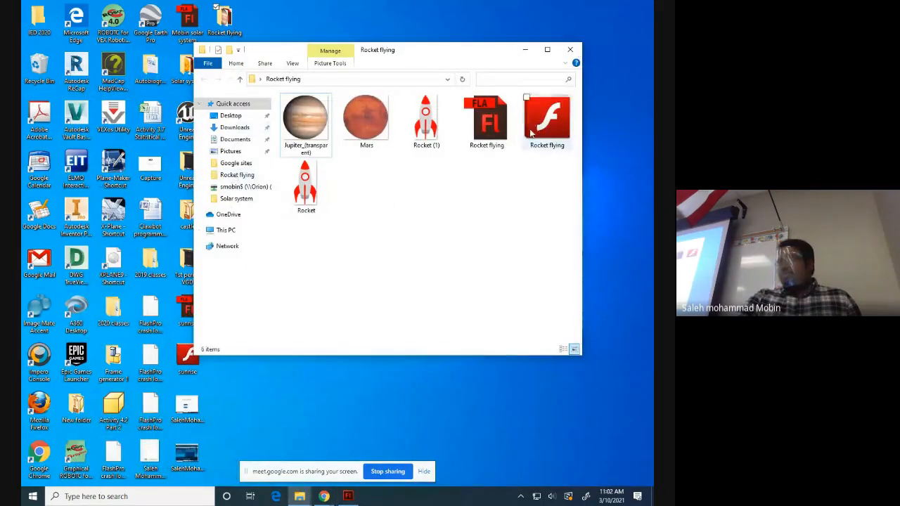
pyautogui.click(323, 496)
pyautogui.click(283, 462)
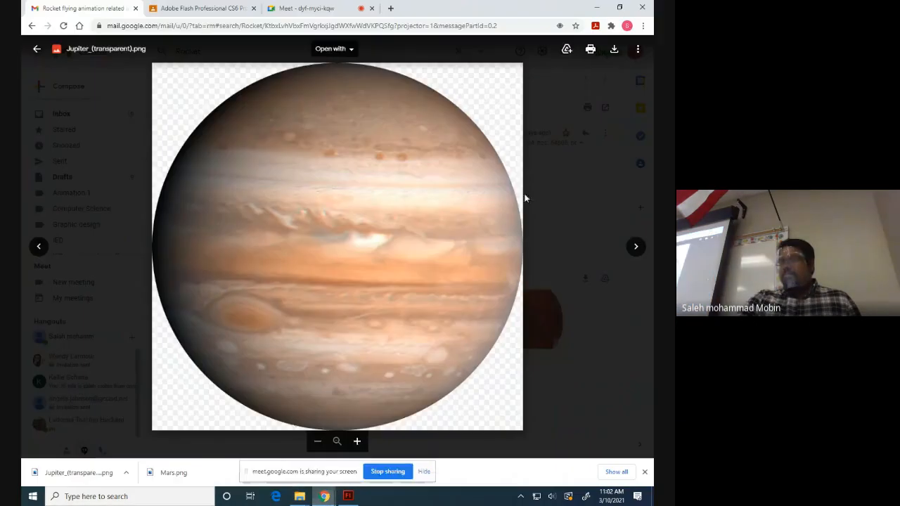
pyautogui.click(561, 222)
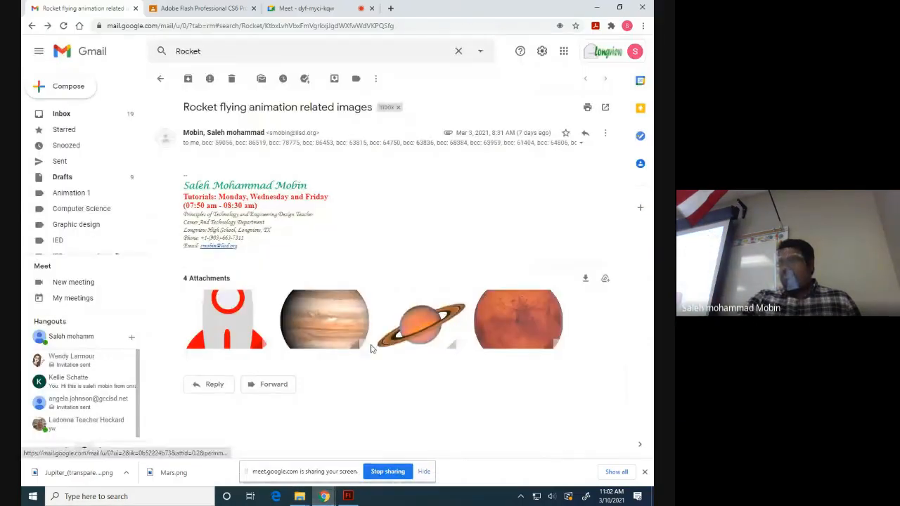
pyautogui.click(416, 319)
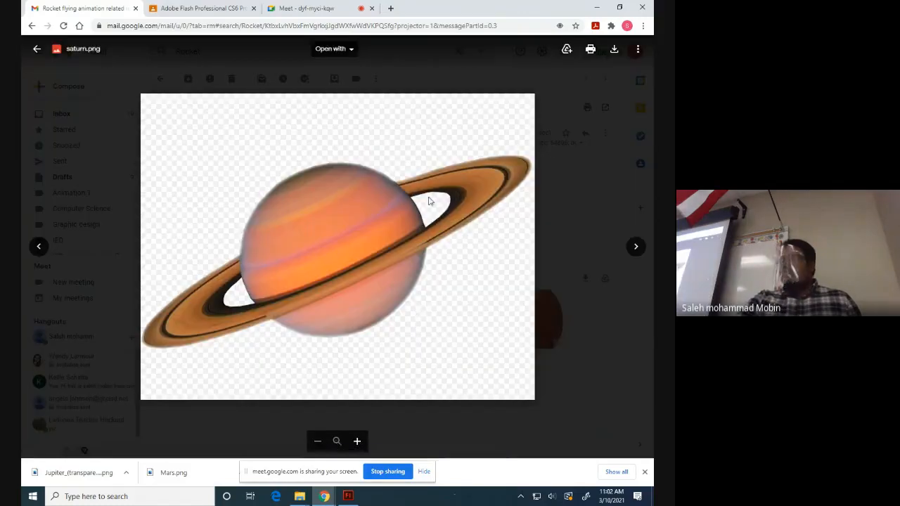
pyautogui.click(614, 50)
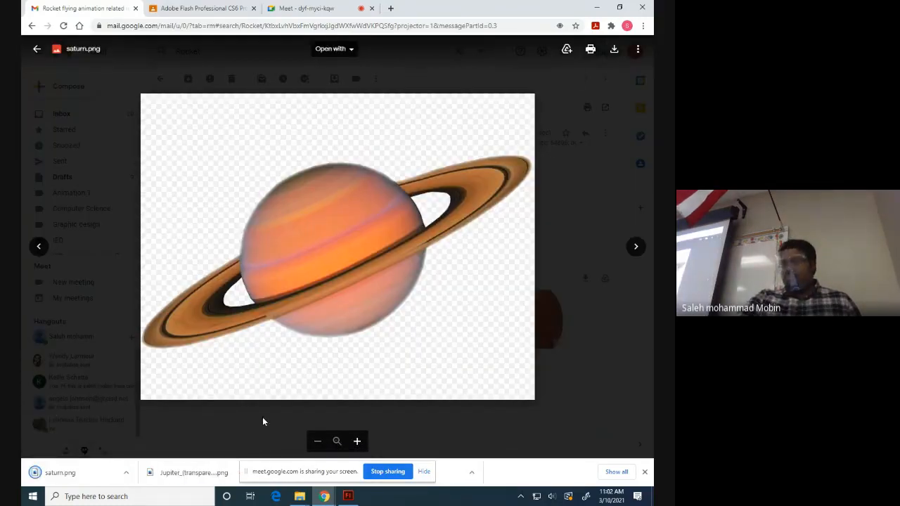
# Move the downloaded saturn image from the Downloads folder into the Rocket flying folder and switch back to Flash.
pyautogui.click(126, 472)
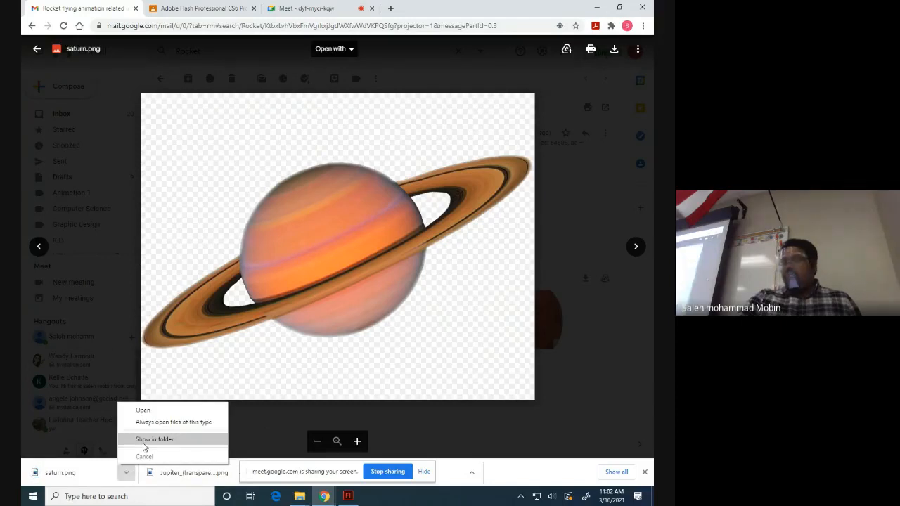
pyautogui.click(147, 440)
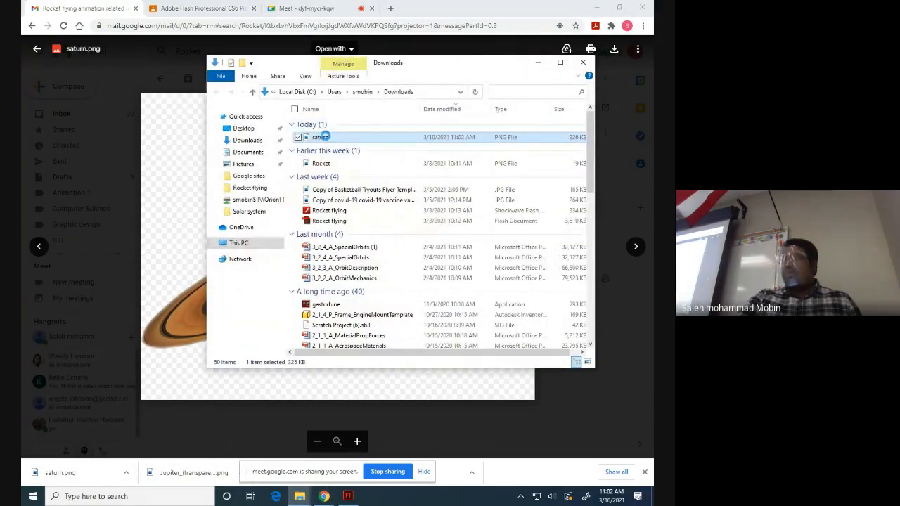
pyautogui.rightClick(325, 138)
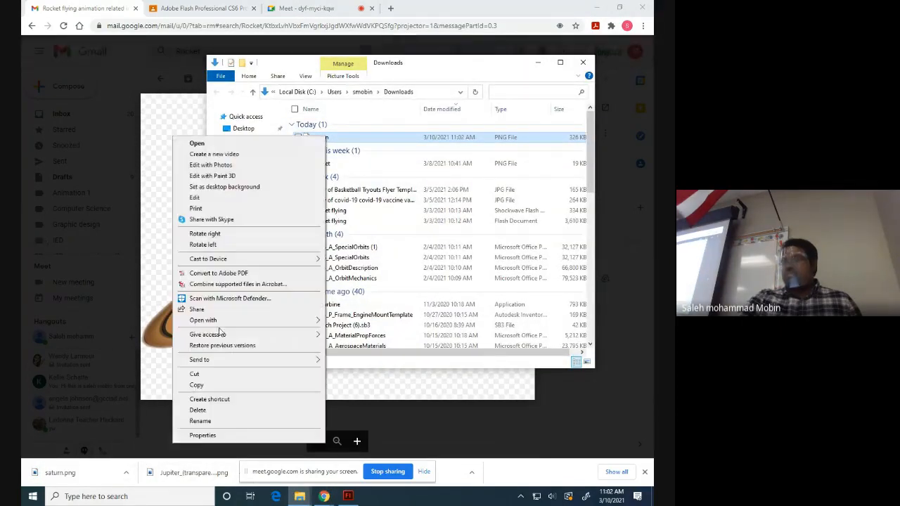
pyautogui.click(197, 374)
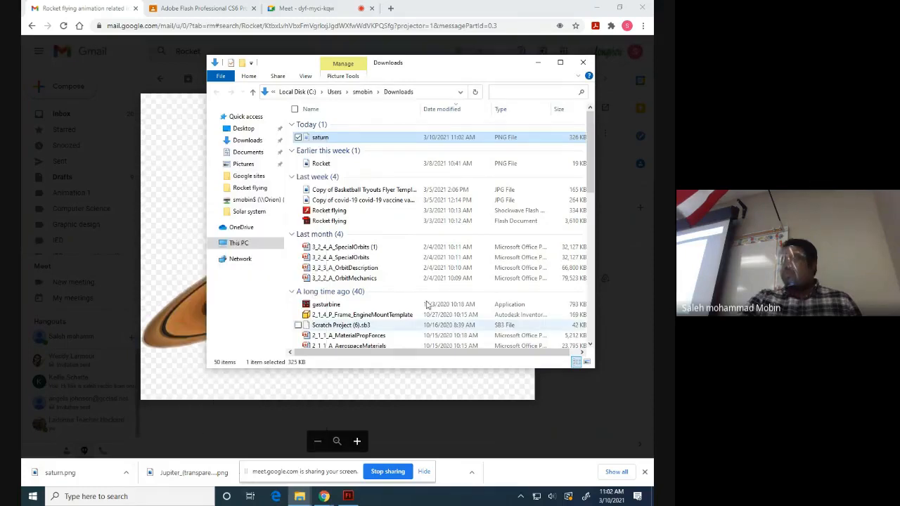
pyautogui.click(537, 63)
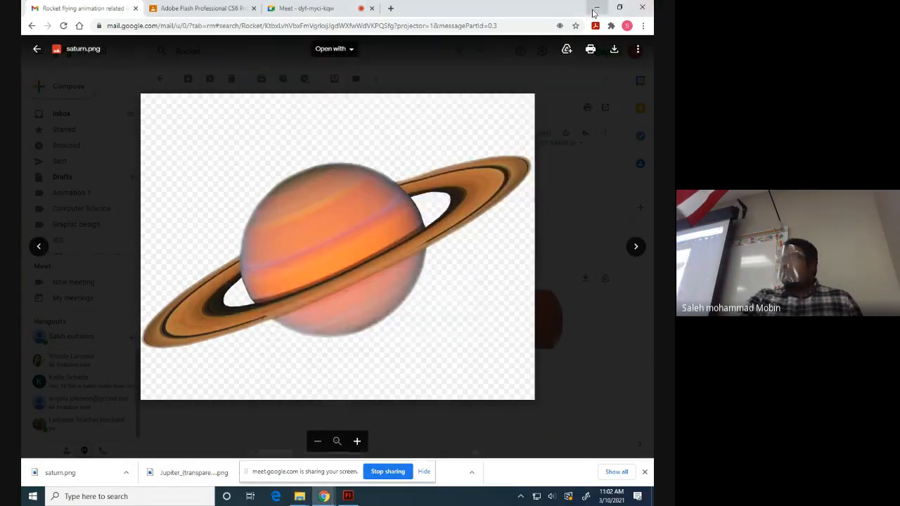
pyautogui.click(597, 7)
pyautogui.rightClick(290, 228)
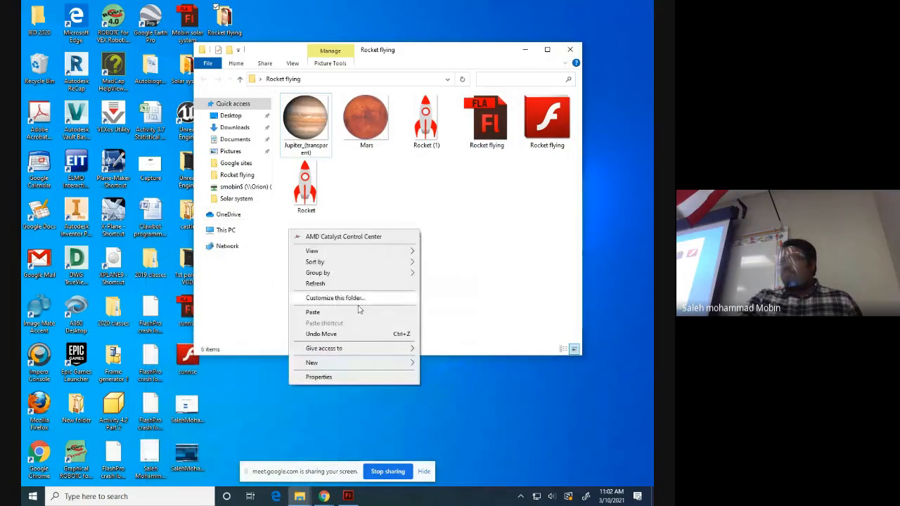
pyautogui.click(331, 315)
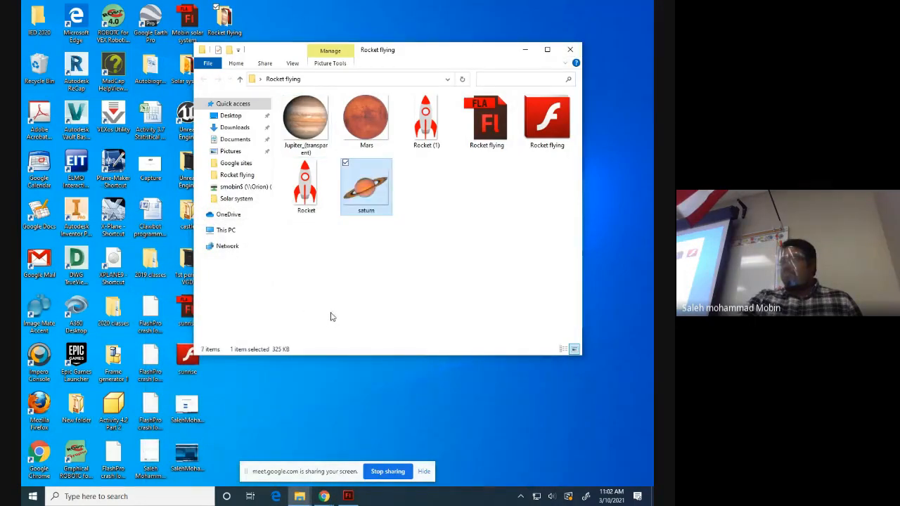
pyautogui.click(490, 259)
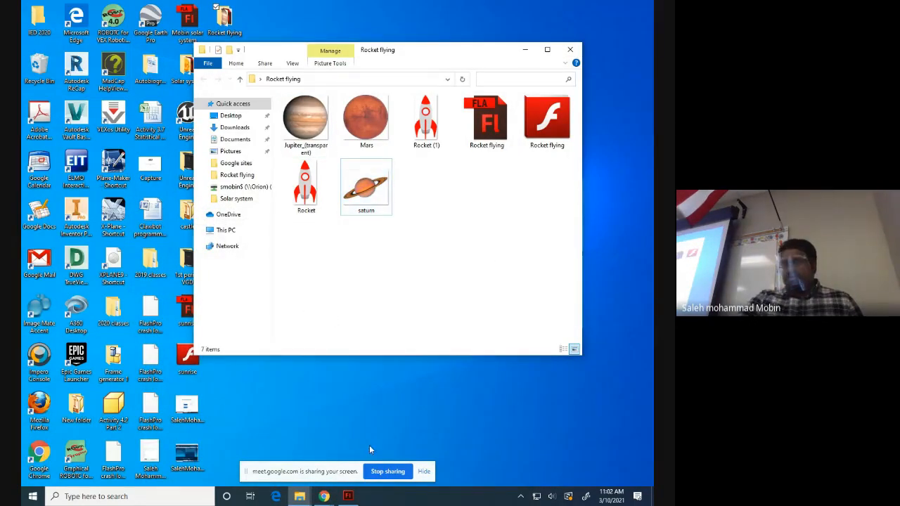
pyautogui.click(348, 496)
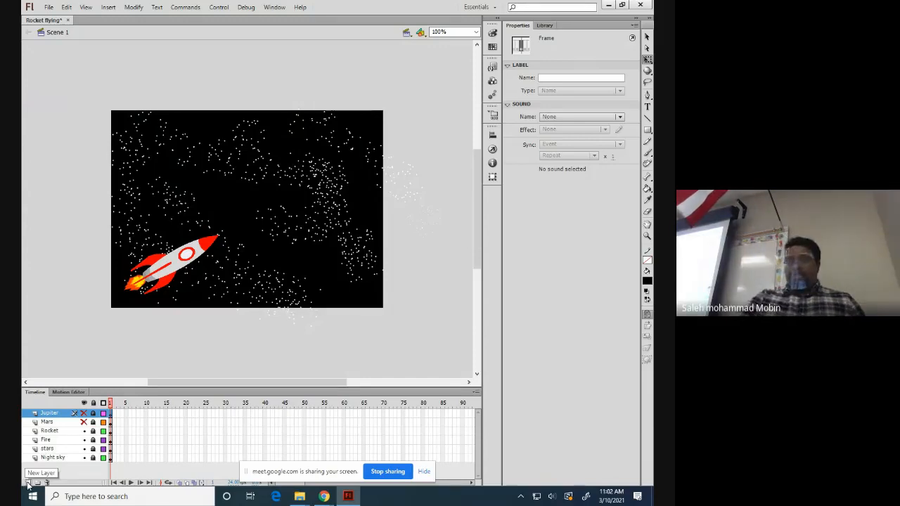
# Add a new layer above the Jupiter layer, name it saturn, and make it the active layer.
pyautogui.click(28, 482)
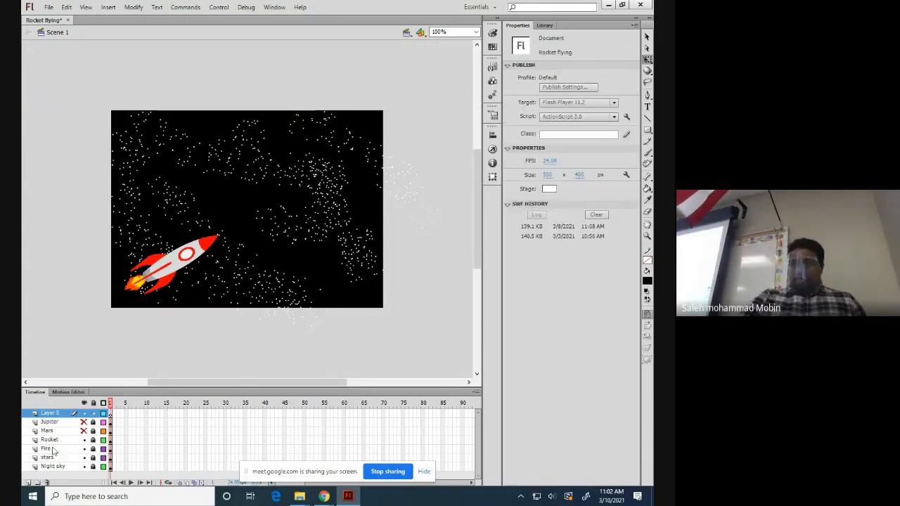
pyautogui.doubleClick(51, 413)
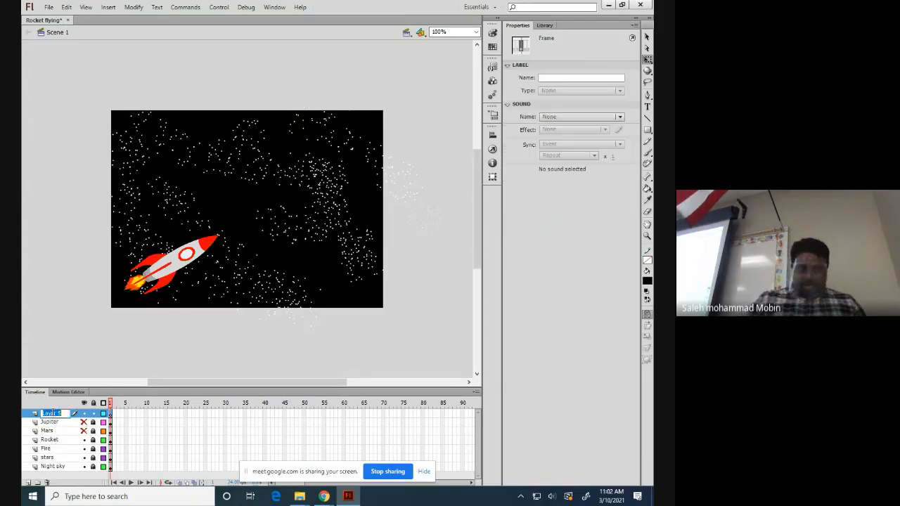
pyautogui.write('saturn')
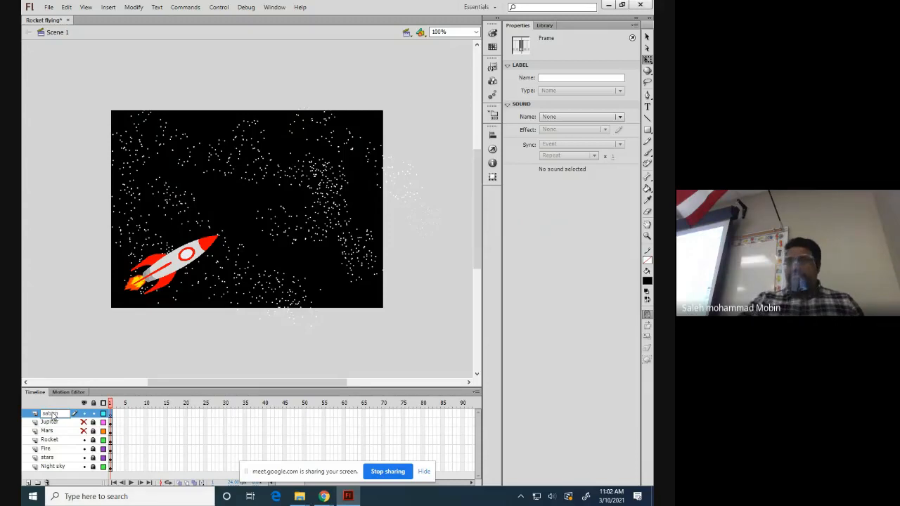
pyautogui.click(55, 424)
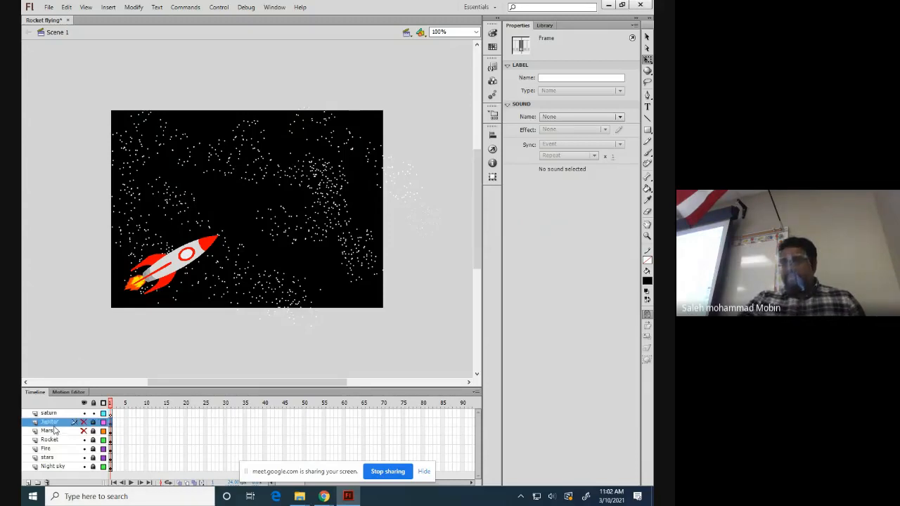
pyautogui.click(50, 414)
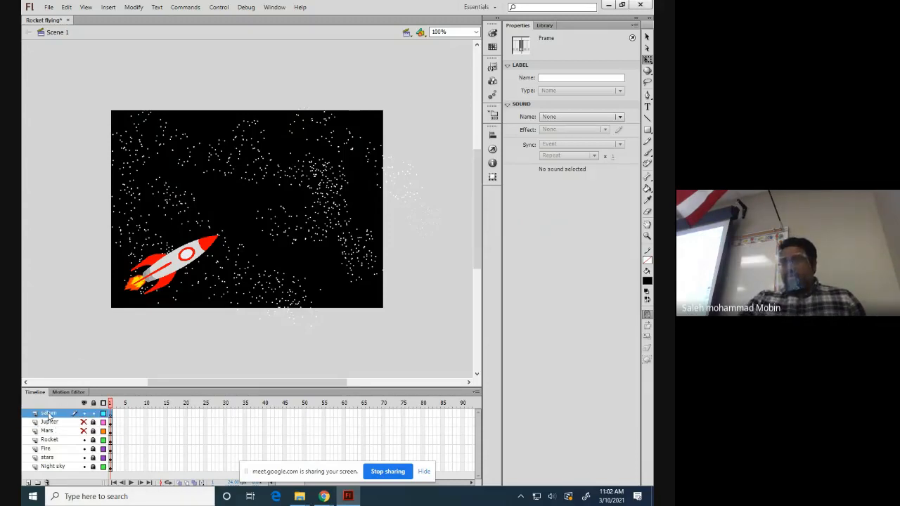
# Import the saturn image from the Rocket flying folder onto the stage in the saturn layer.
pyautogui.click(49, 9)
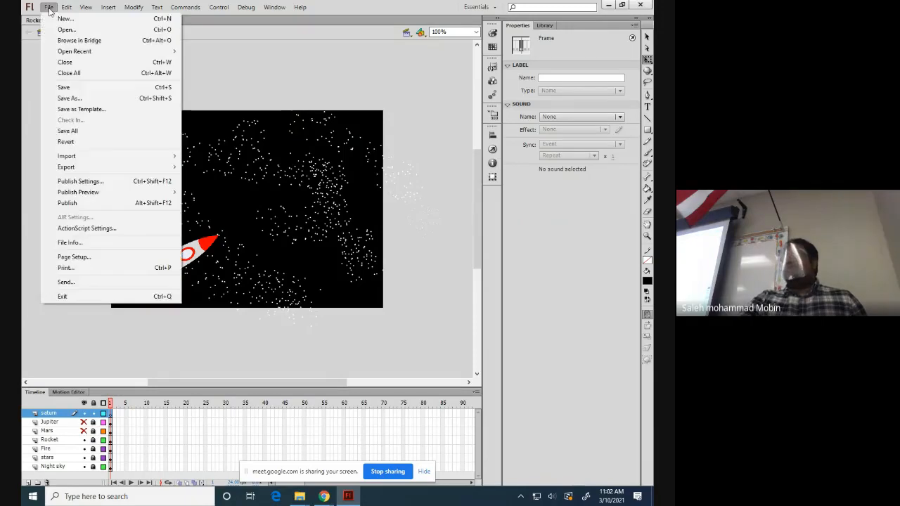
pyautogui.moveTo(109, 173)
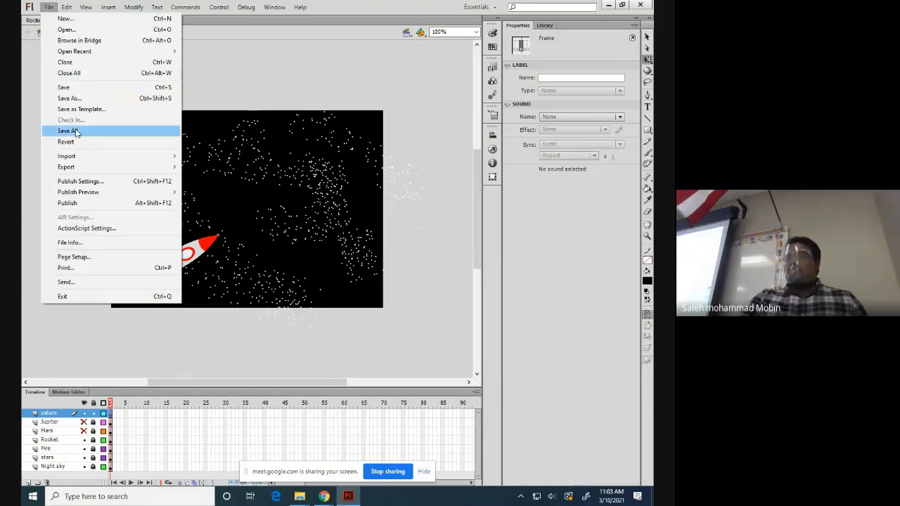
pyautogui.moveTo(77, 158)
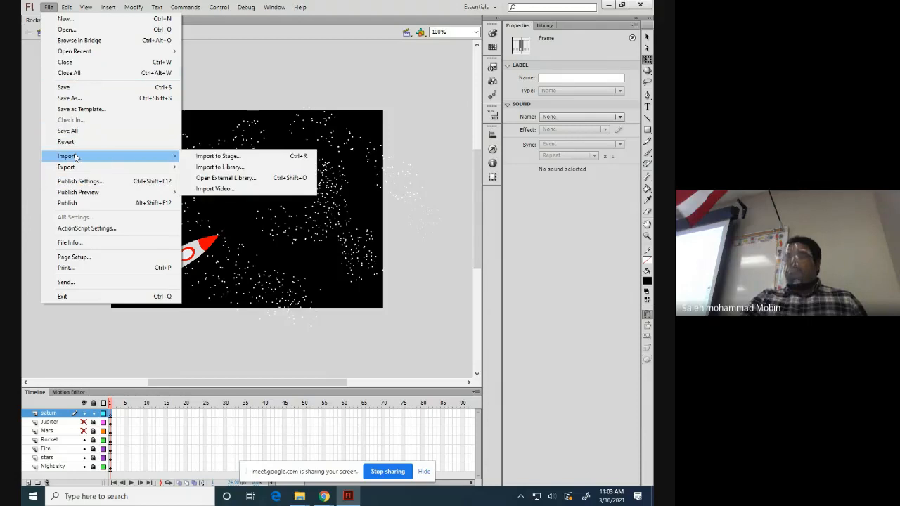
pyautogui.click(212, 156)
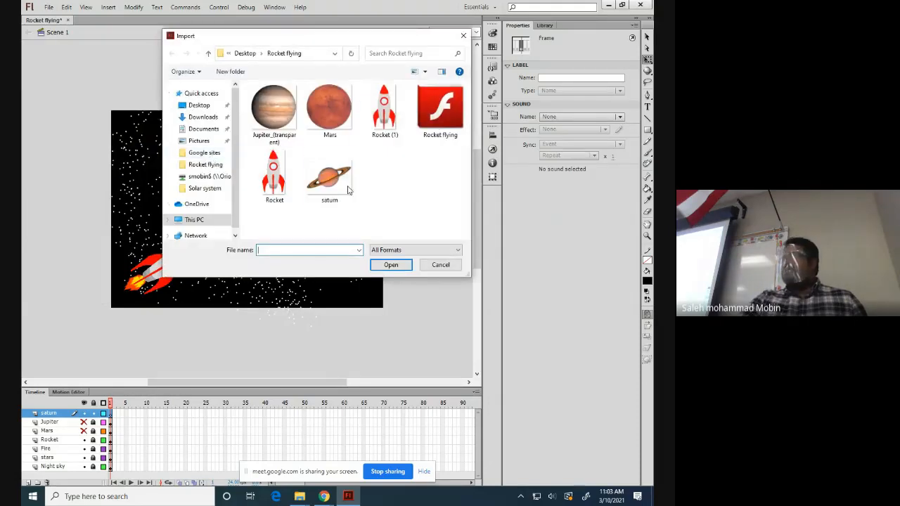
pyautogui.click(338, 184)
pyautogui.click(391, 264)
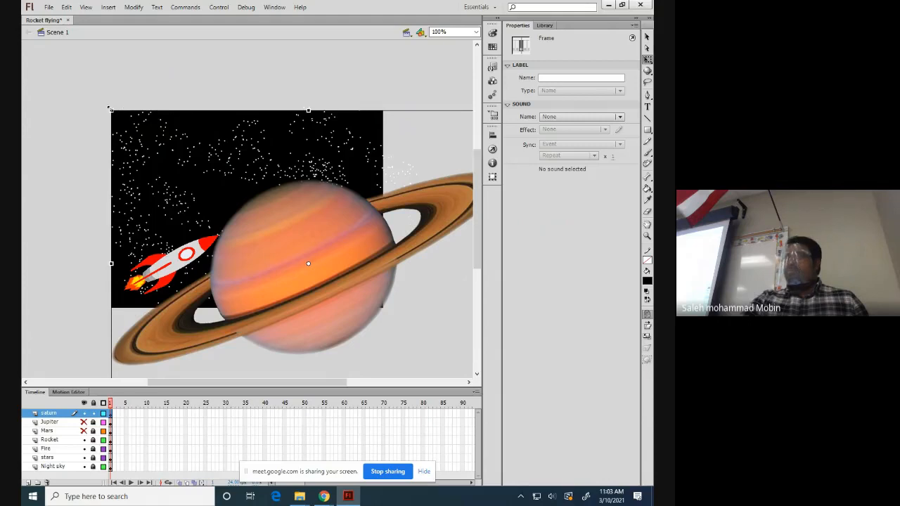
# Scale down the imported Saturn image and set its width and height to 375.
pyautogui.moveTo(109, 109); pyautogui.dragTo(215, 187)
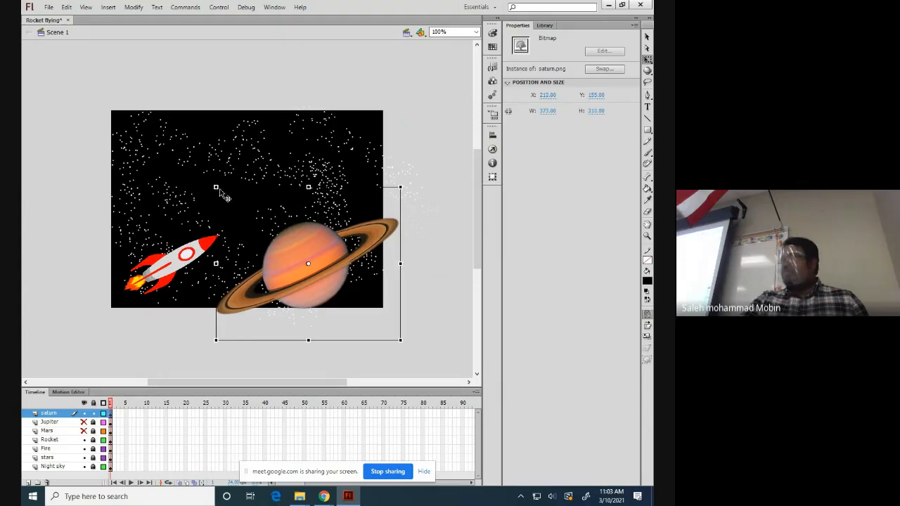
pyautogui.click(547, 111)
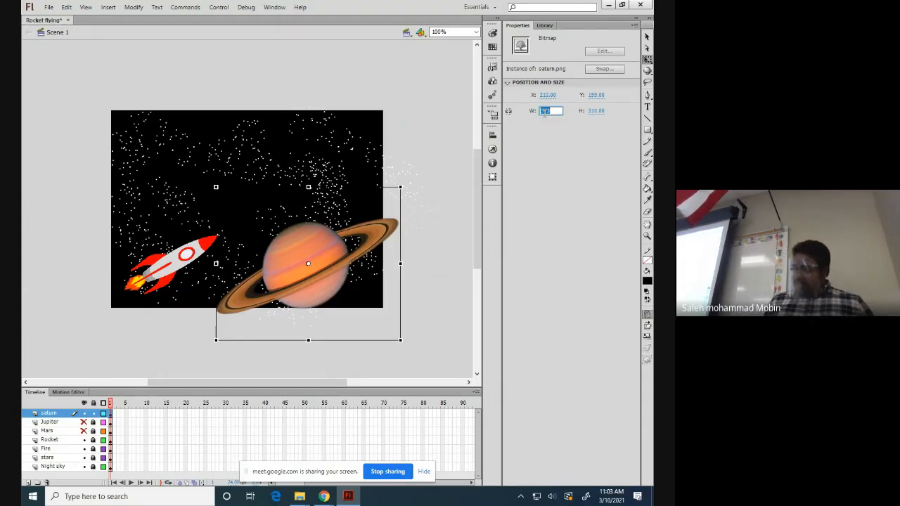
pyautogui.write('375')
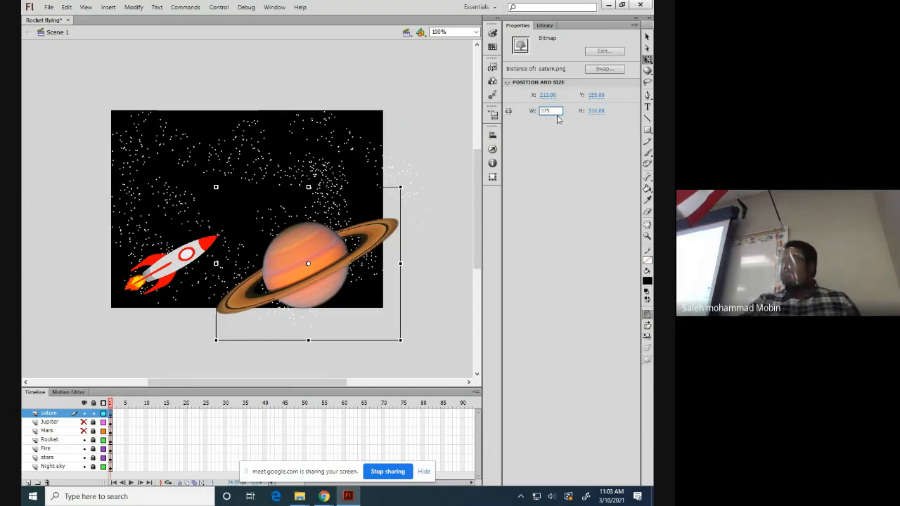
pyautogui.click(596, 111)
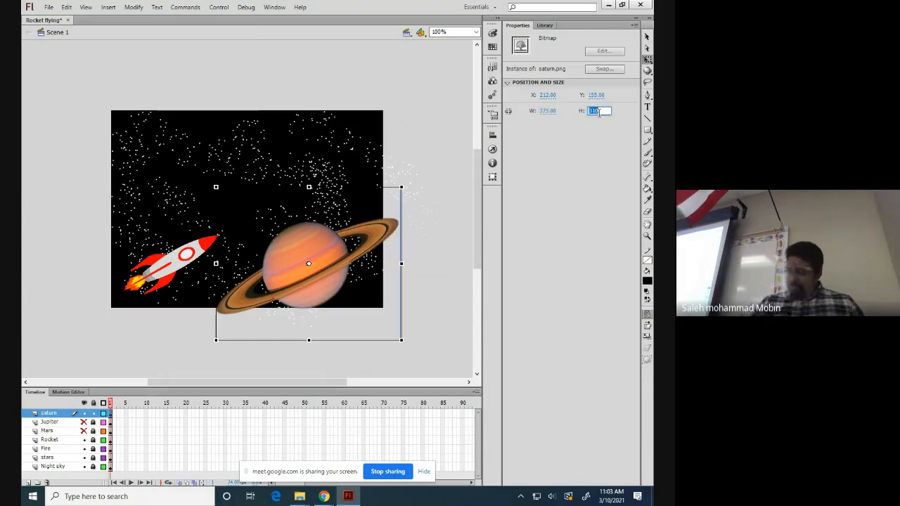
pyautogui.write('3')
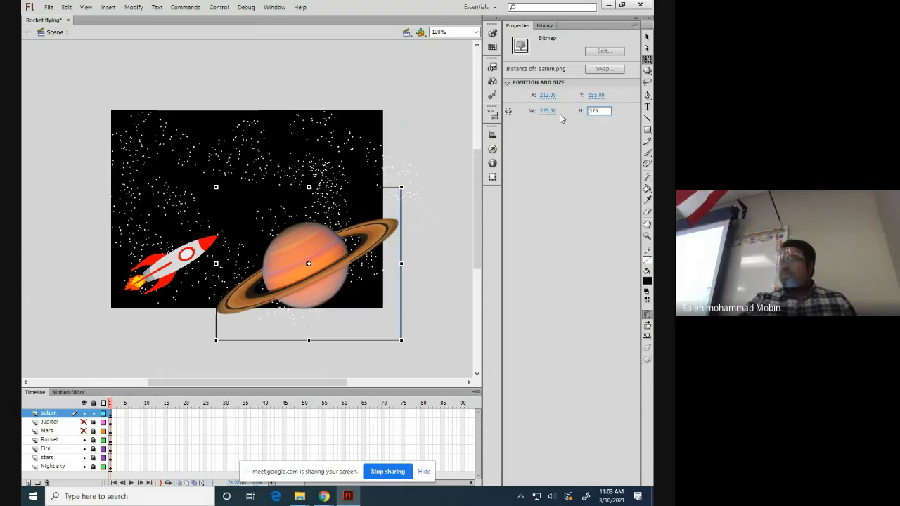
pyautogui.write('75')
pyautogui.press('Return')
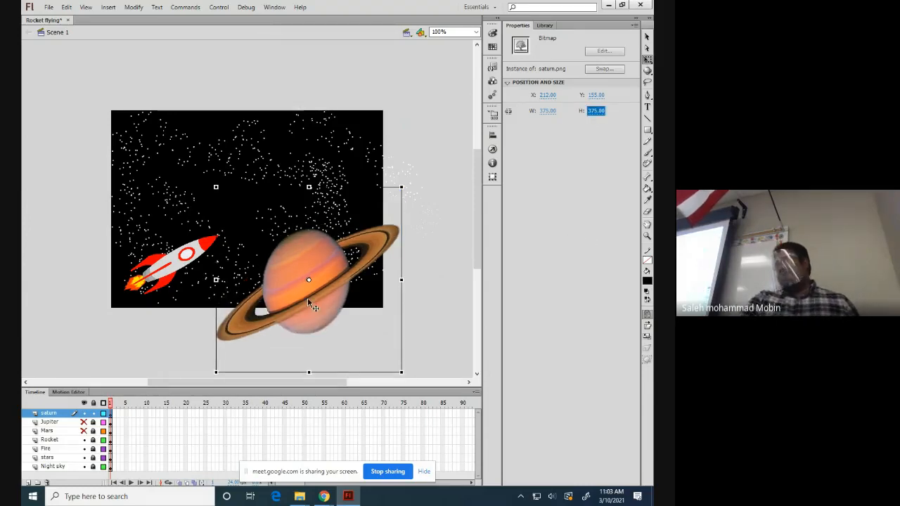
# Resize the Saturn image to 350 by 350 and move it just outside the stage's upper-right corner.
pyautogui.click(544, 111)
pyautogui.press('BackSpace')
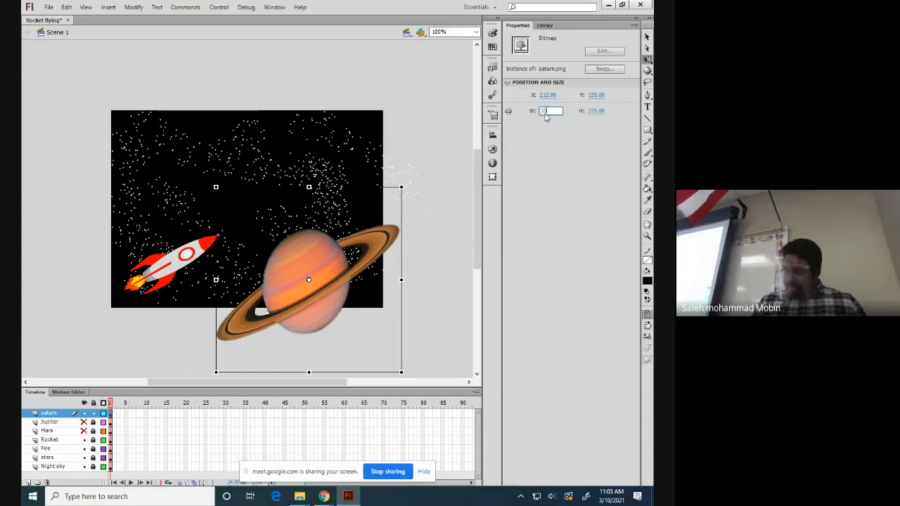
pyautogui.click(593, 111)
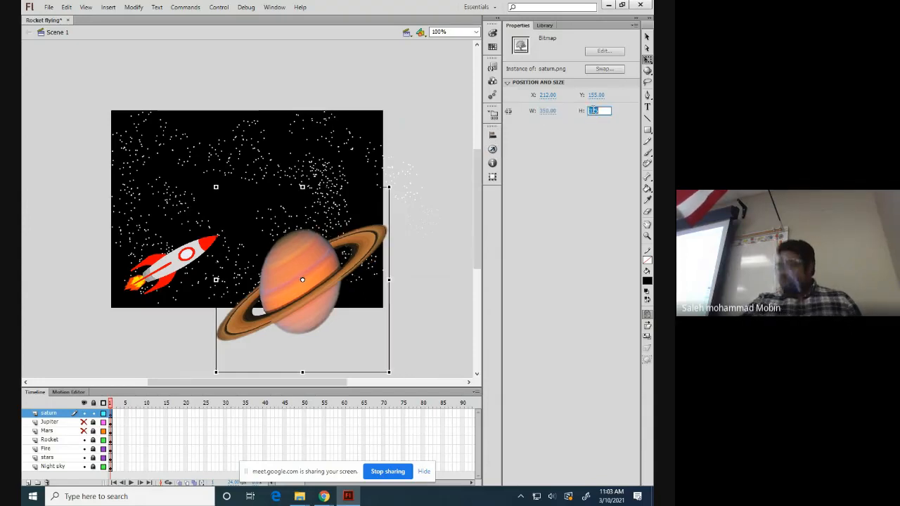
pyautogui.press('BackSpace')
pyautogui.write('350')
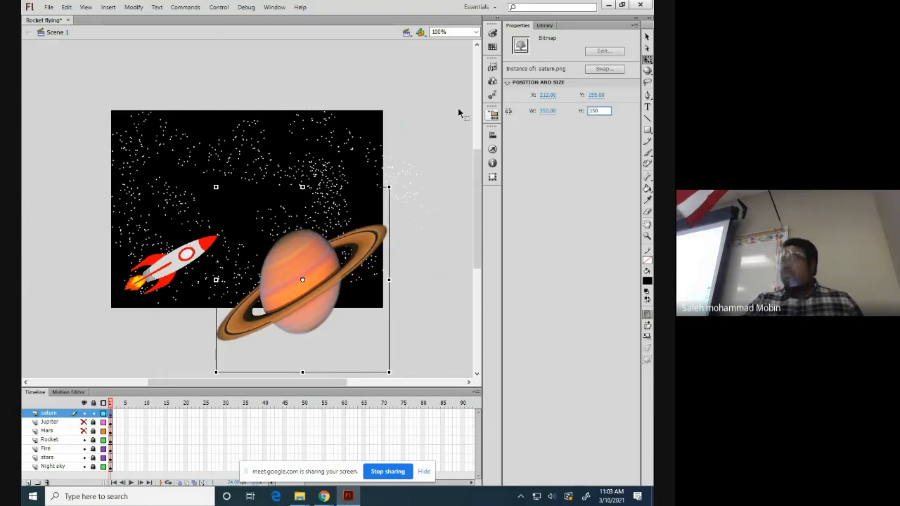
pyautogui.press('Return')
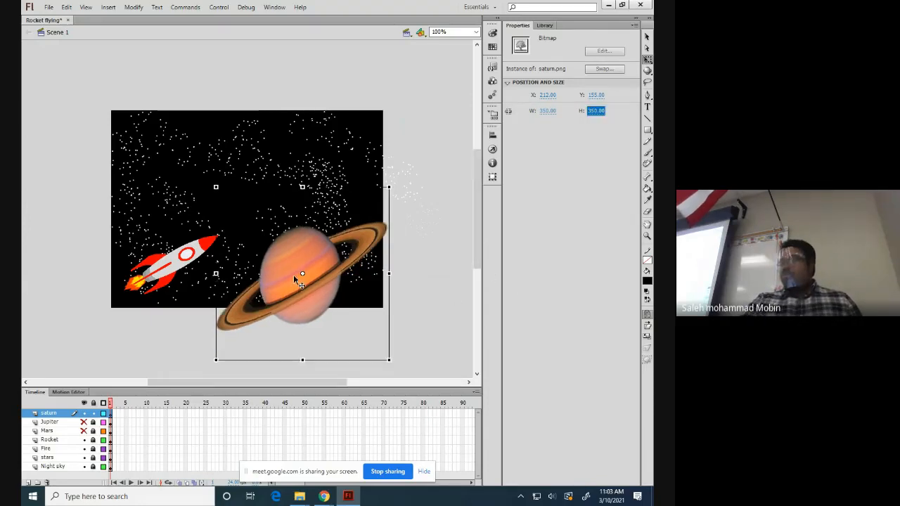
pyautogui.moveTo(293, 274); pyautogui.dragTo(463, 100)
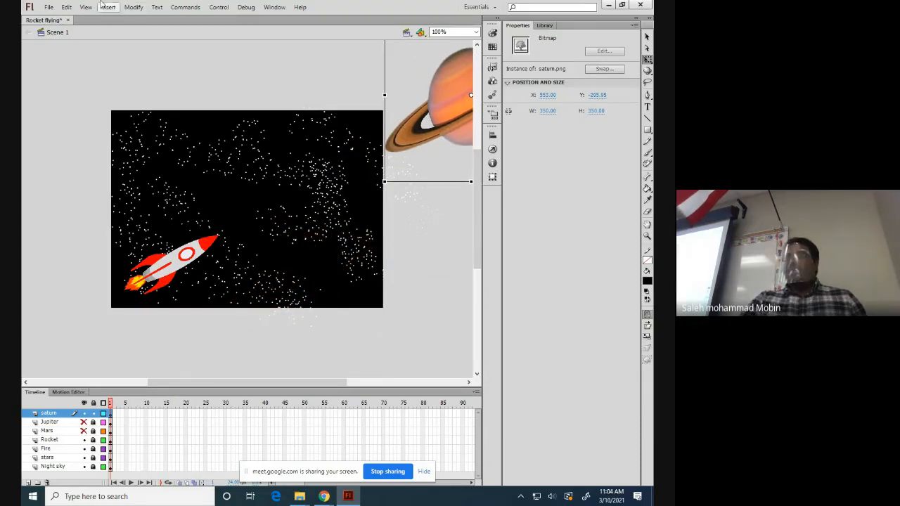
# Convert the Saturn image to a movie clip symbol named saturn, and lock and hide its layer.
pyautogui.click(132, 7)
pyautogui.click(139, 33)
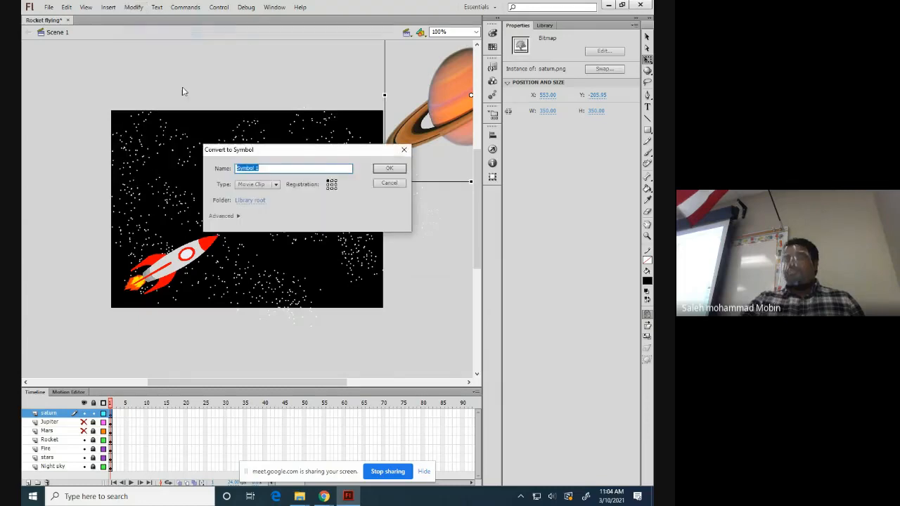
pyautogui.write('saturn')
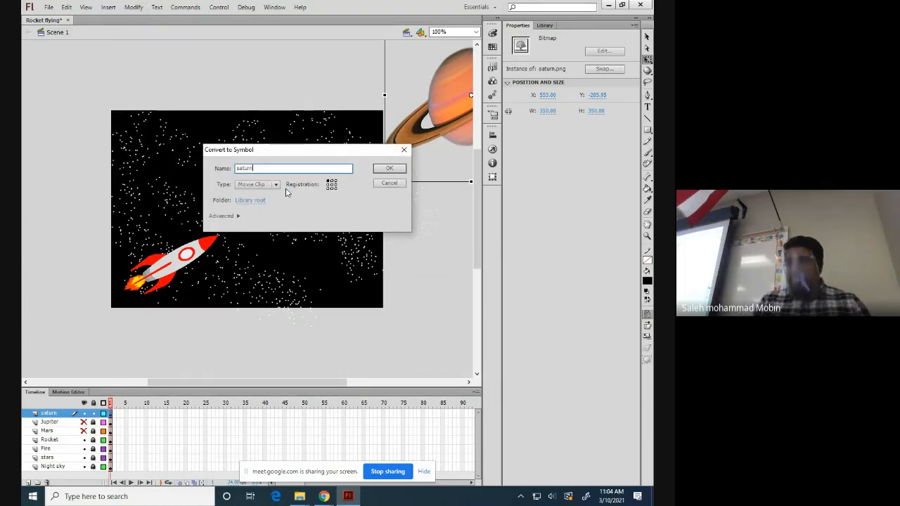
pyautogui.click(385, 168)
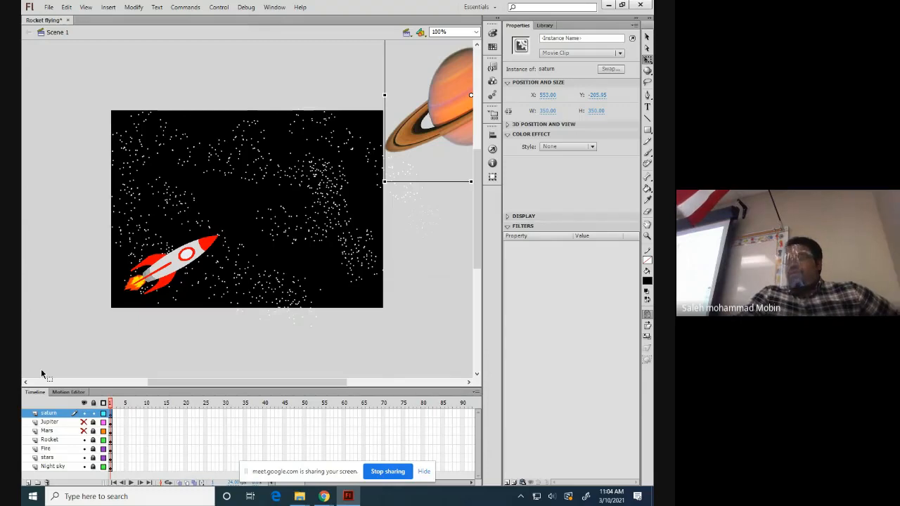
pyautogui.click(84, 413)
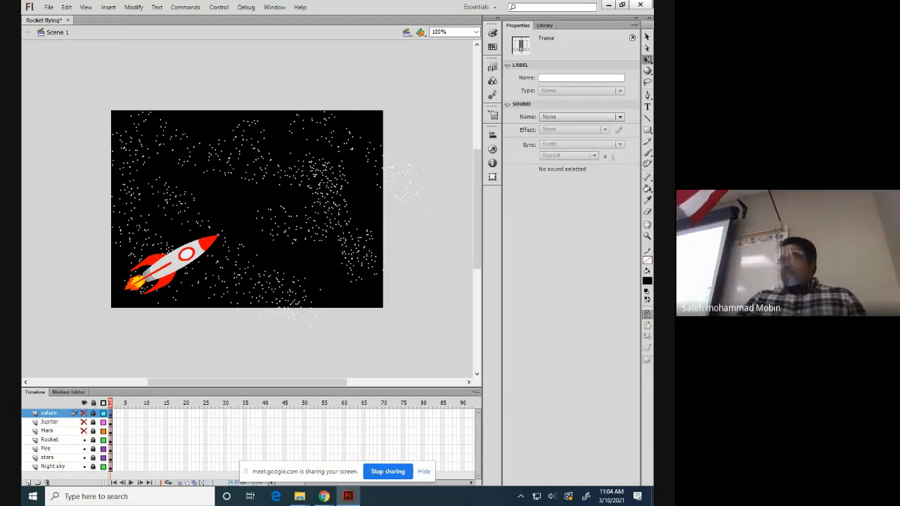
# Restore the program window from full screen, shrink it and reposition it so the whole timeline is accessible.
pyautogui.click(621, 5)
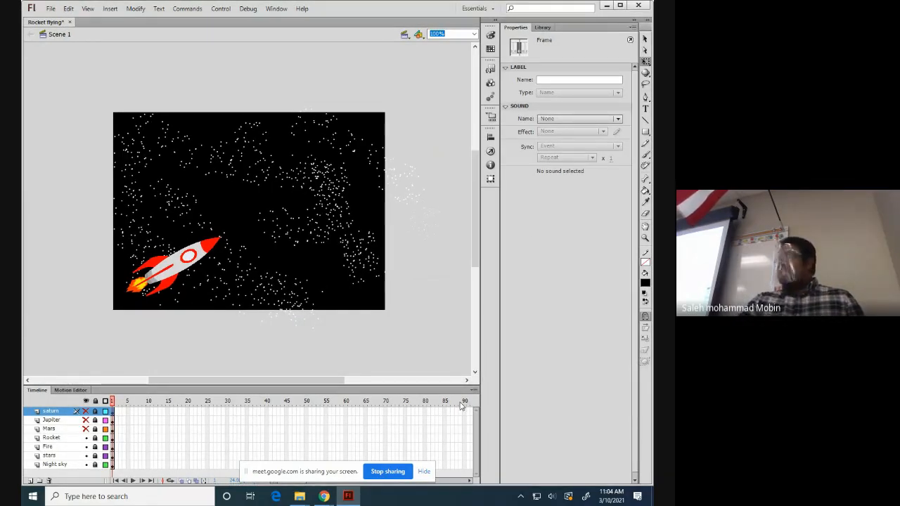
pyautogui.click(620, 7)
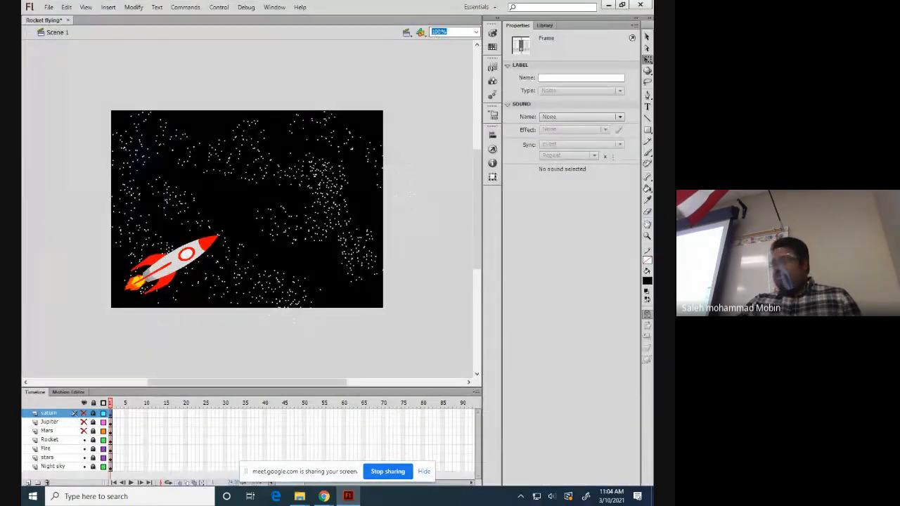
pyautogui.click(620, 5)
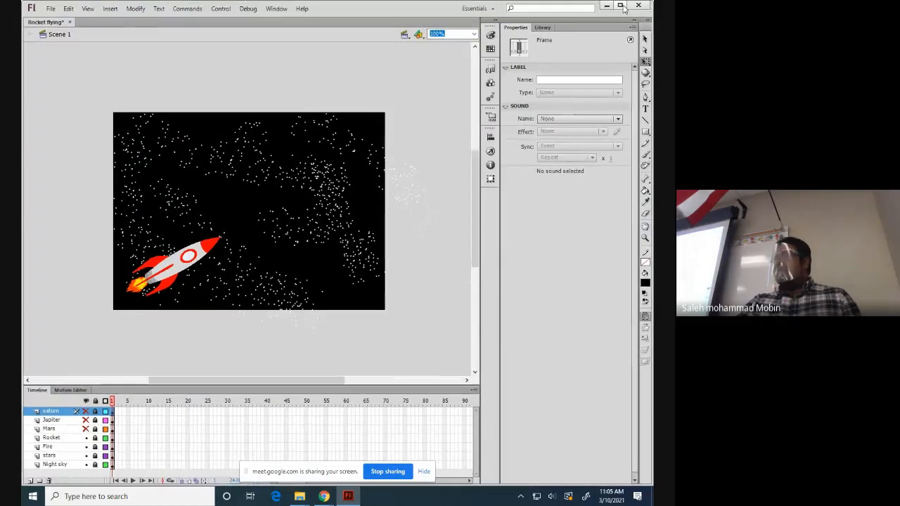
pyautogui.moveTo(24, 3); pyautogui.dragTo(132, 87)
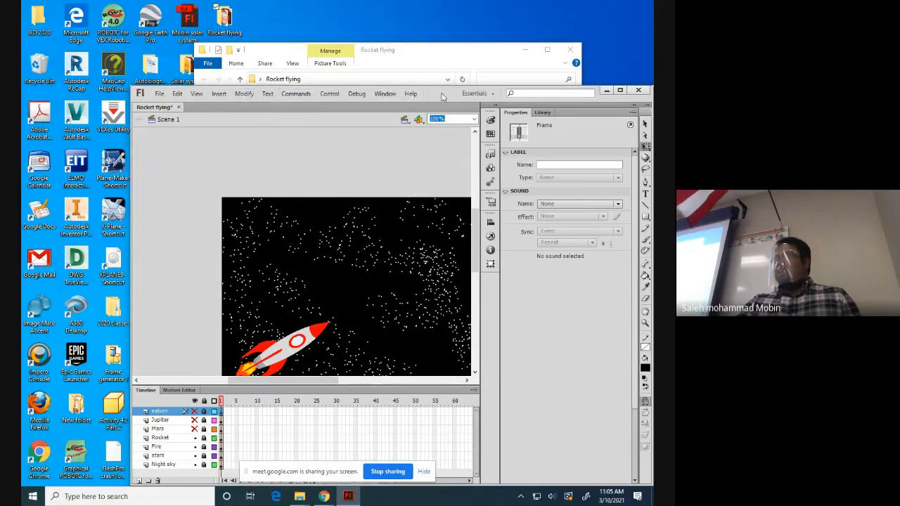
pyautogui.moveTo(441, 95); pyautogui.dragTo(378, 28)
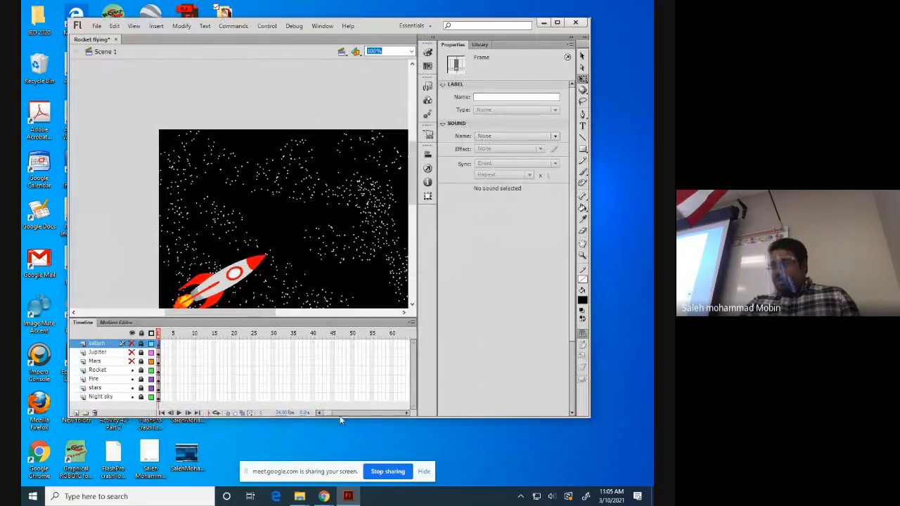
# Insert a keyframe at frame 180 on the Night sky layer.
pyautogui.moveTo(330, 412); pyautogui.dragTo(333, 413)
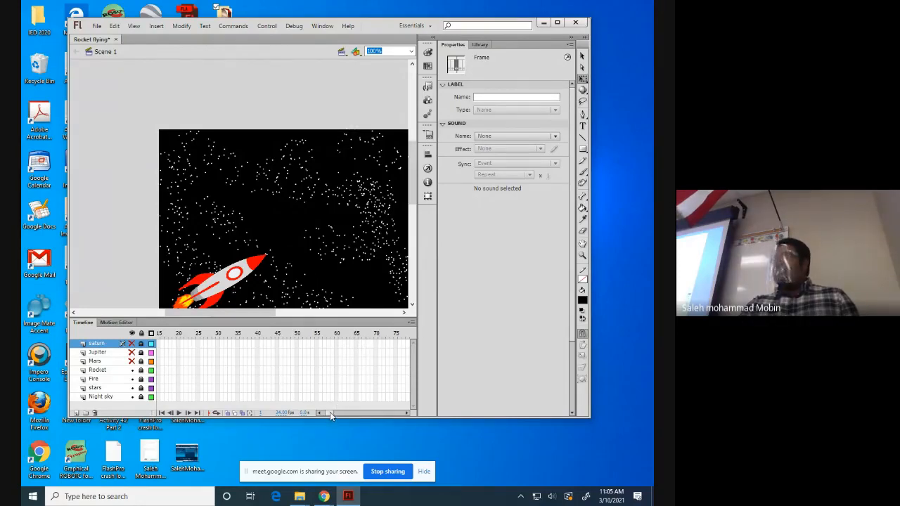
pyautogui.moveTo(330, 412); pyautogui.dragTo(347, 413)
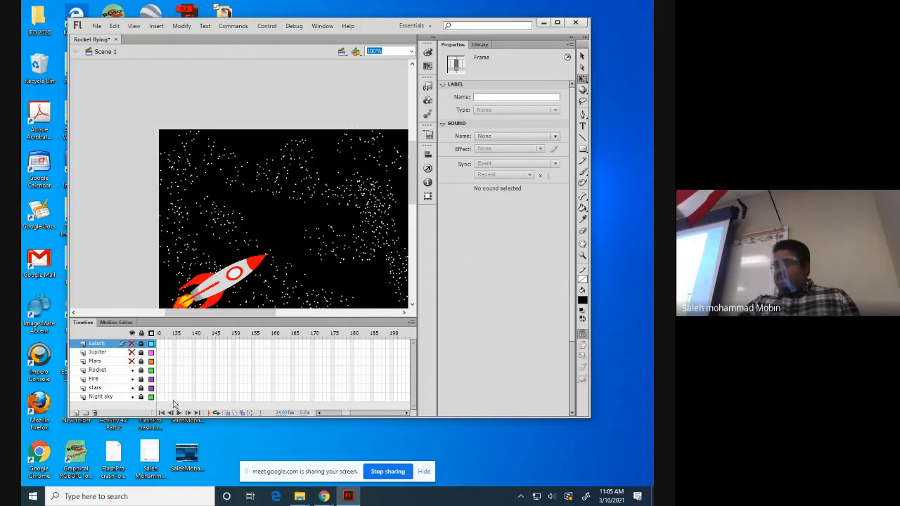
pyautogui.click(102, 398)
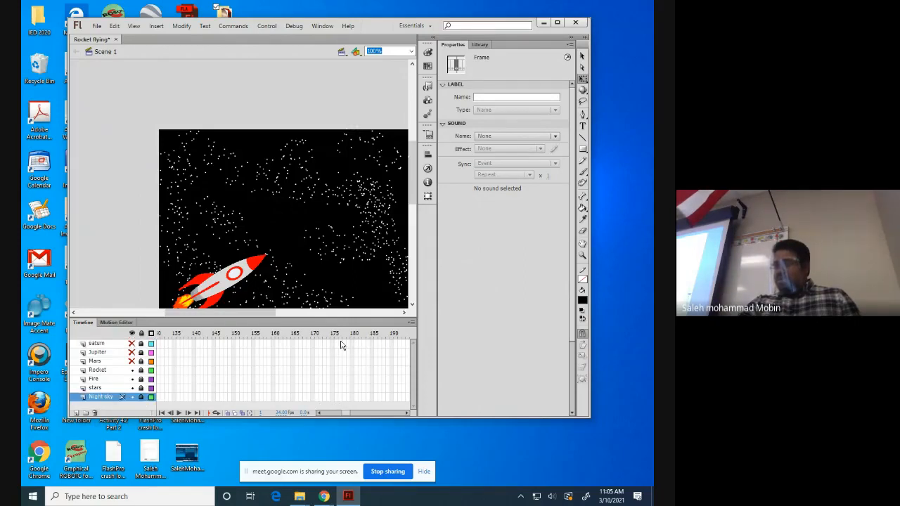
pyautogui.click(352, 397)
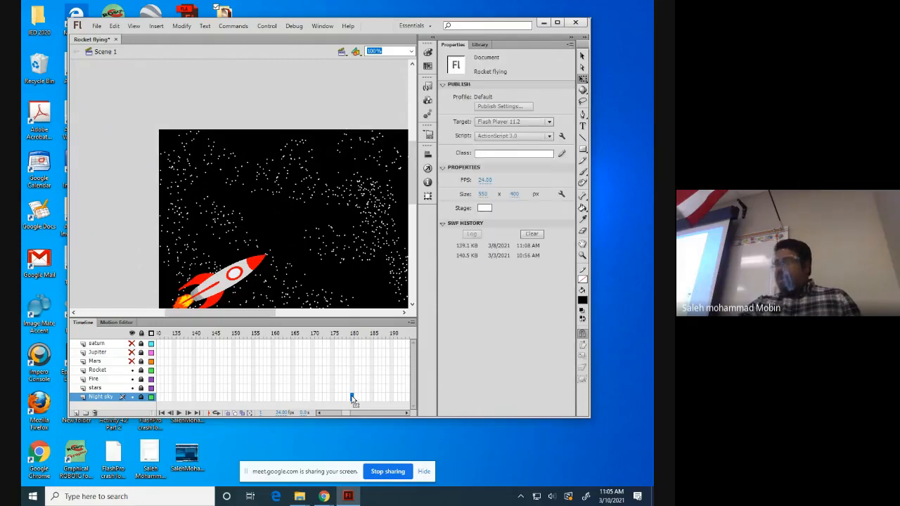
pyautogui.rightClick(352, 399)
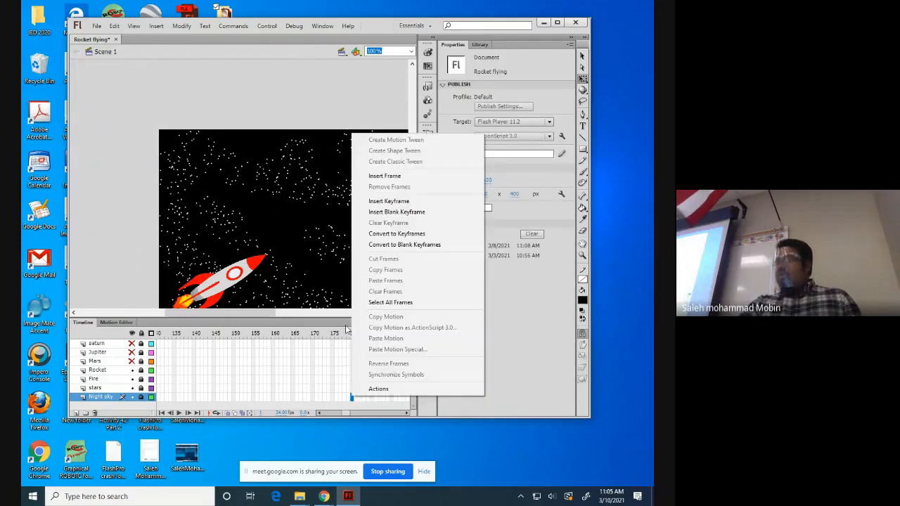
pyautogui.click(391, 202)
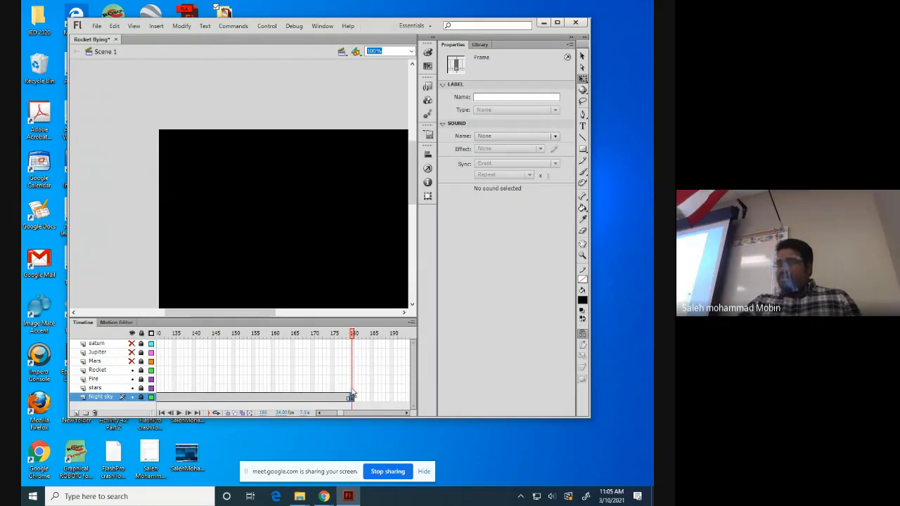
# Insert keyframes at frame 180 on the stars and Fire layers.
pyautogui.rightClick(353, 391)
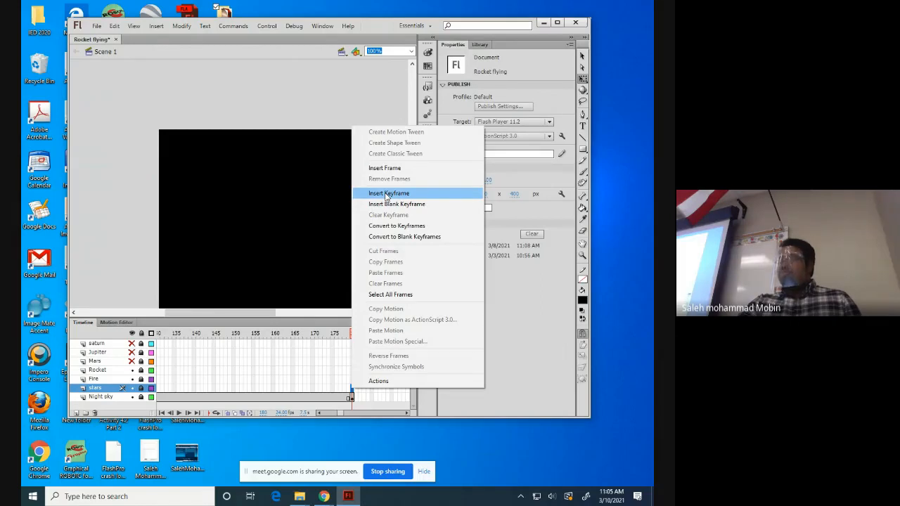
pyautogui.click(385, 194)
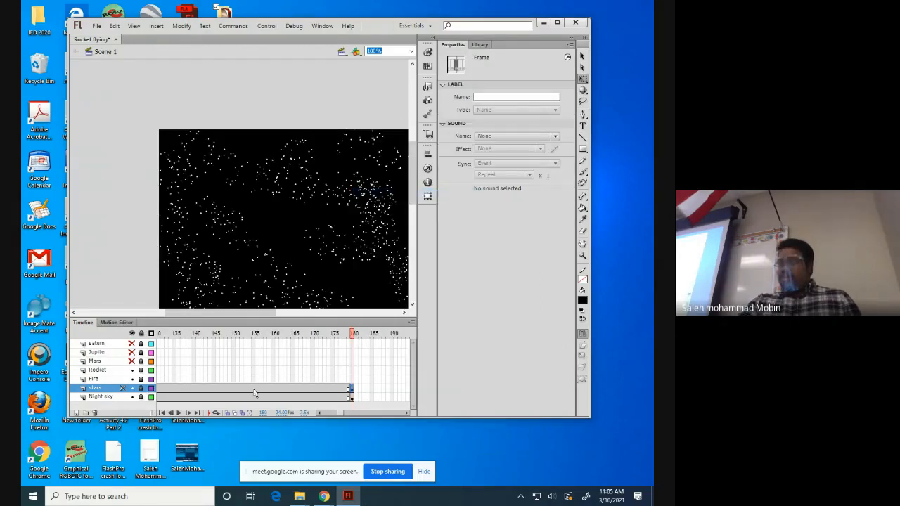
pyautogui.click(353, 380)
pyautogui.rightClick(353, 386)
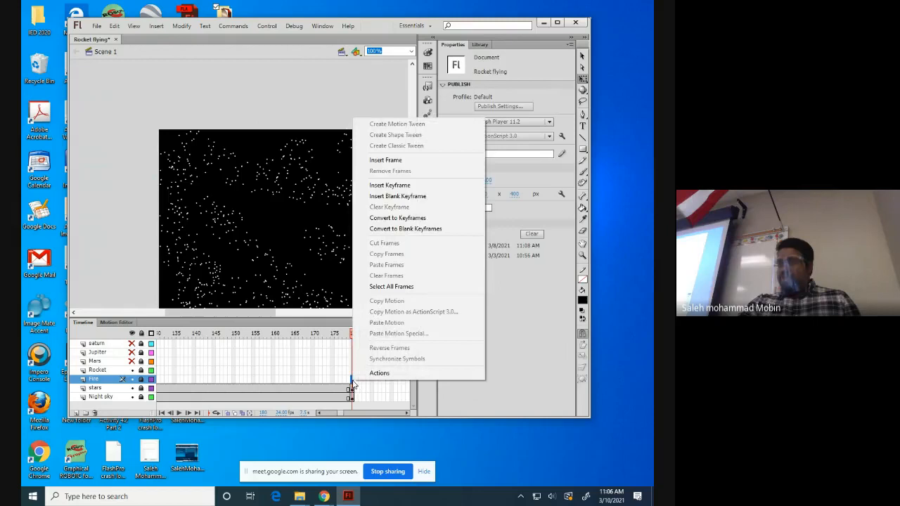
pyautogui.click(386, 186)
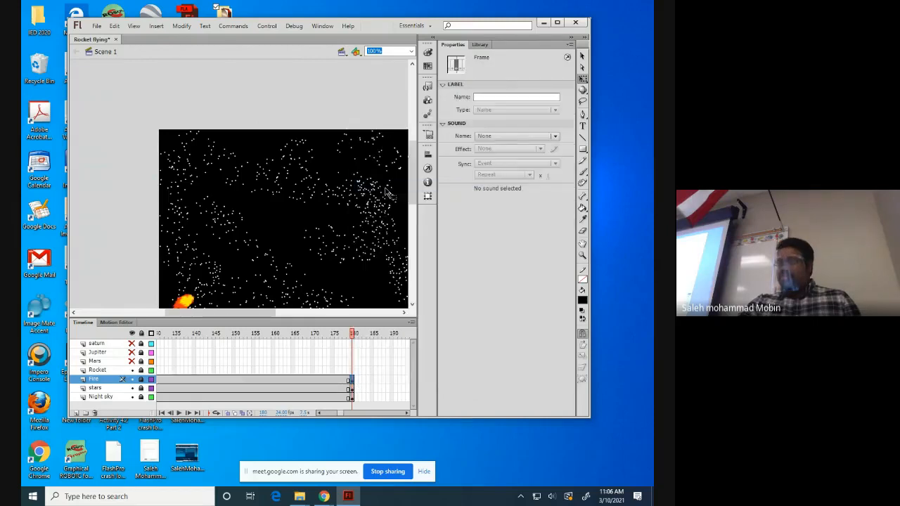
# Insert a keyframe at frame 180 on the Rocket layer.
pyautogui.click(352, 370)
pyautogui.rightClick(352, 370)
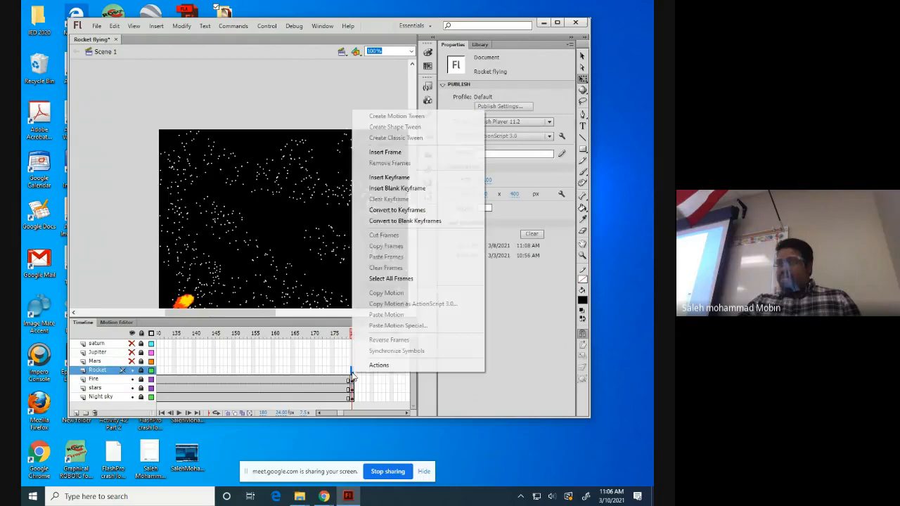
pyautogui.click(388, 176)
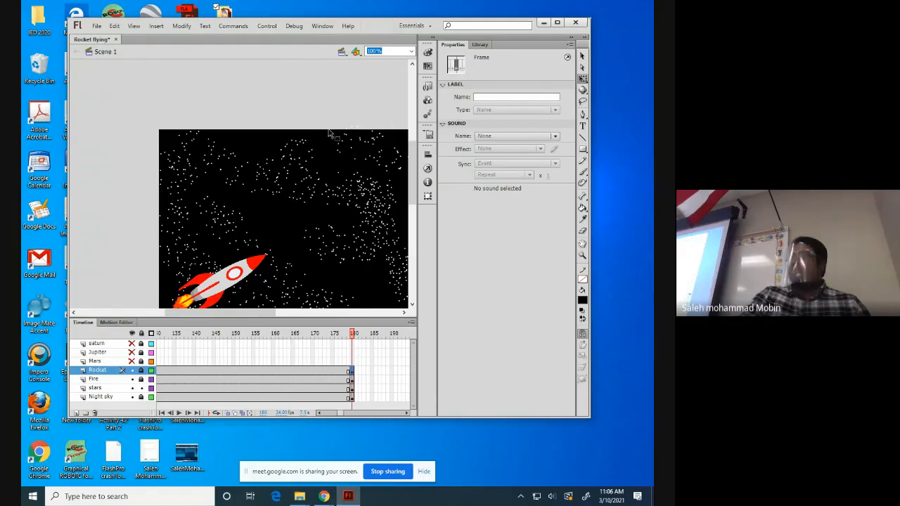
pyautogui.hotkey('ctrl', 'Return')
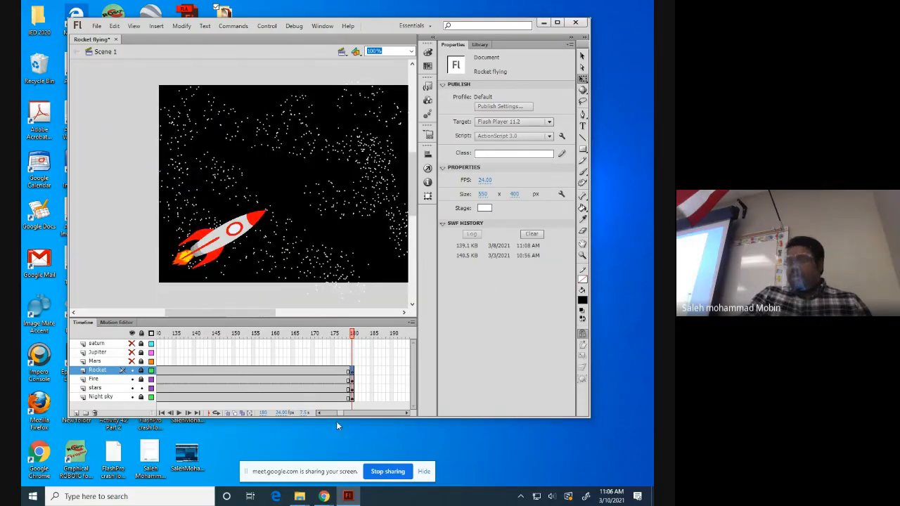
# Move the stars on frame 1 of the stars layer up and slightly right, to about X 22, Y -91.
pyautogui.moveTo(340, 414); pyautogui.dragTo(325, 417)
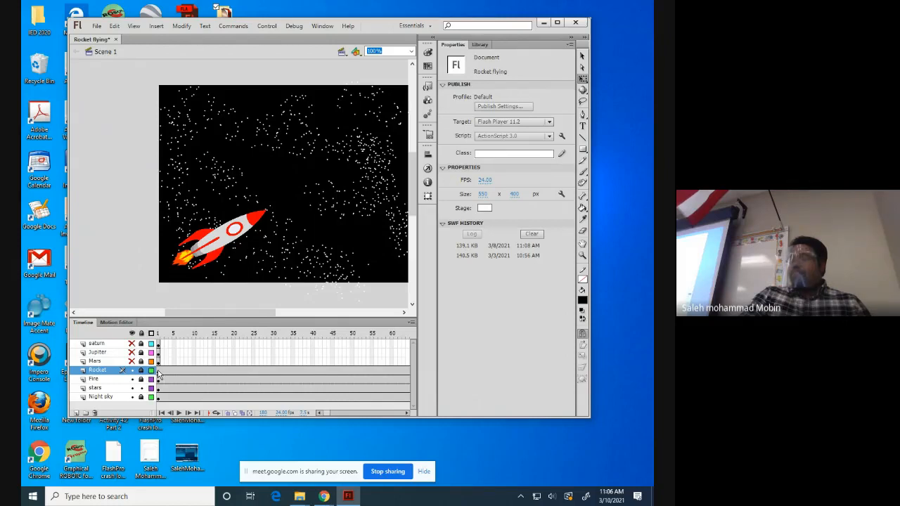
pyautogui.click(159, 372)
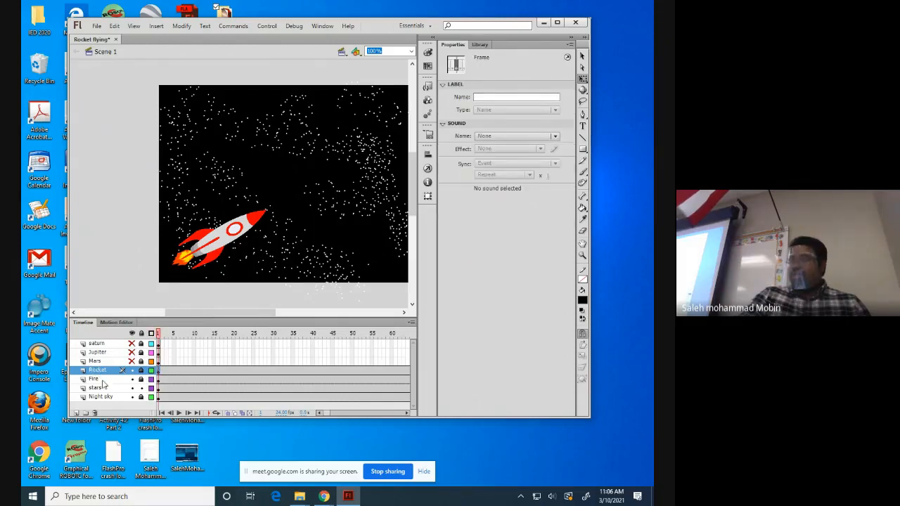
pyautogui.click(159, 388)
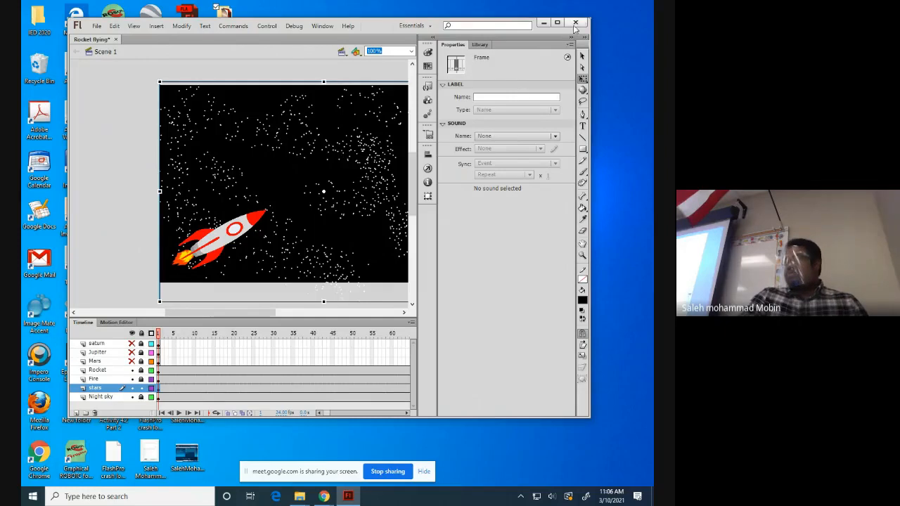
pyautogui.click(581, 59)
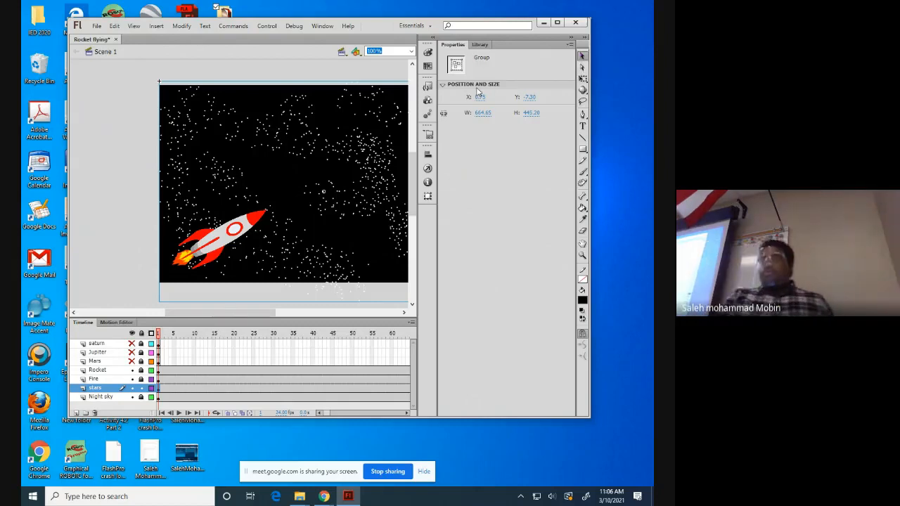
pyautogui.moveTo(231, 167); pyautogui.dragTo(261, 155)
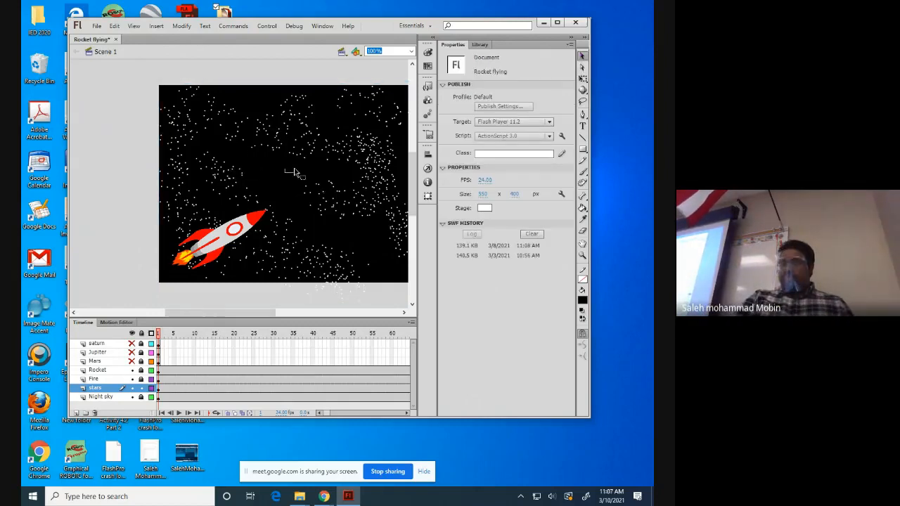
pyautogui.moveTo(339, 161); pyautogui.dragTo(341, 124)
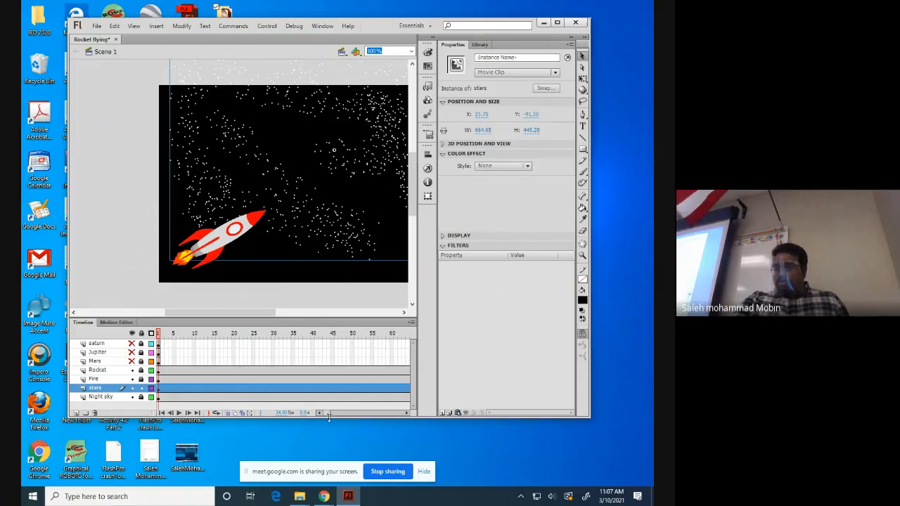
# Create a classic tween on the stars layer and move the stars at frame 180 down-left to about X 46, Y 377.
pyautogui.moveTo(327, 415); pyautogui.dragTo(342, 415)
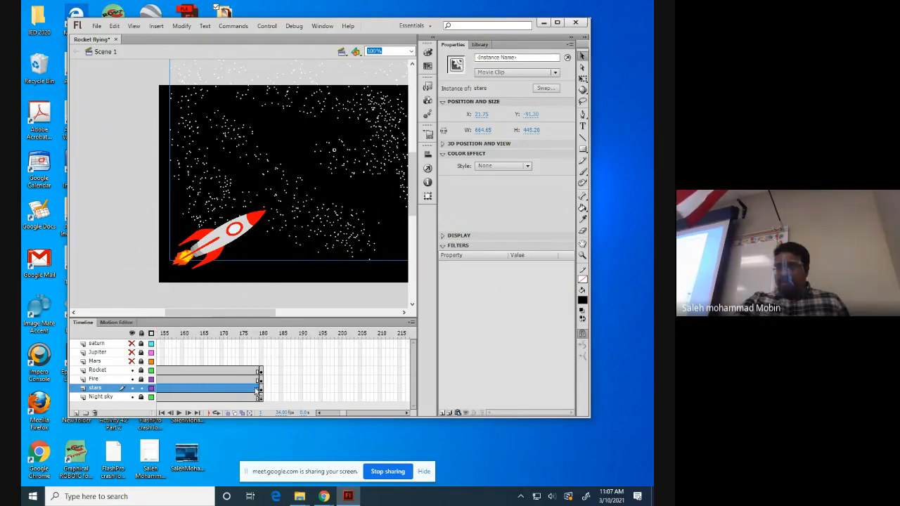
pyautogui.click(261, 389)
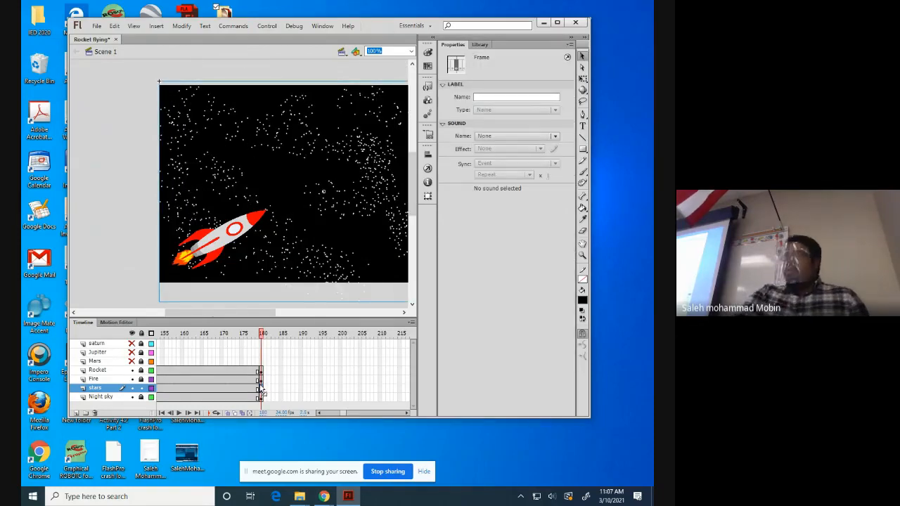
pyautogui.rightClick(211, 391)
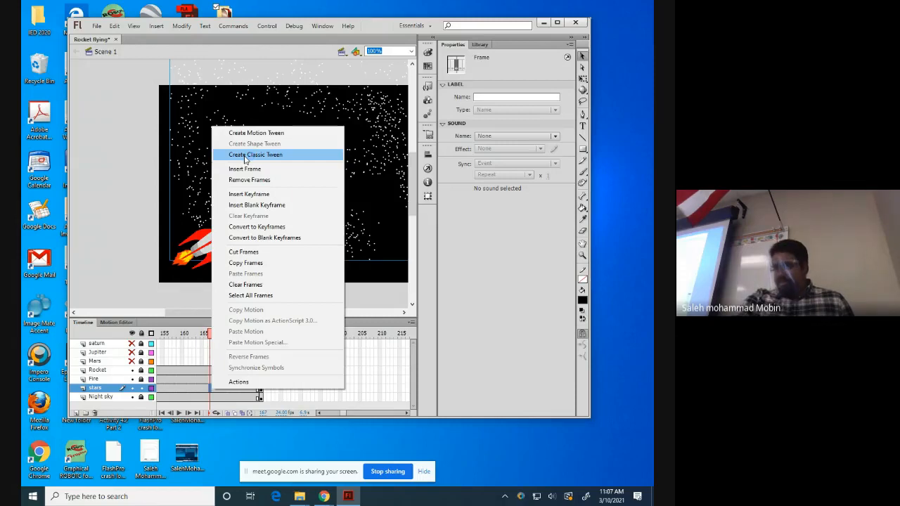
pyautogui.click(245, 156)
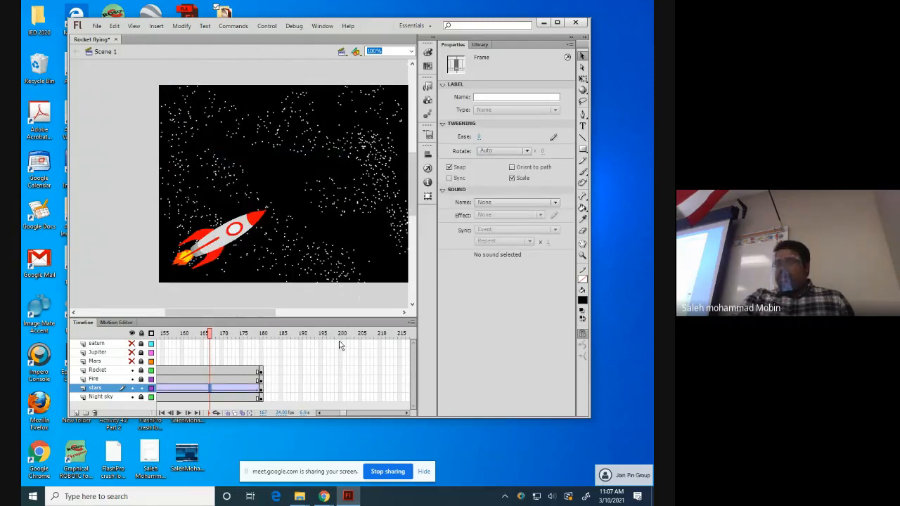
pyautogui.click(262, 391)
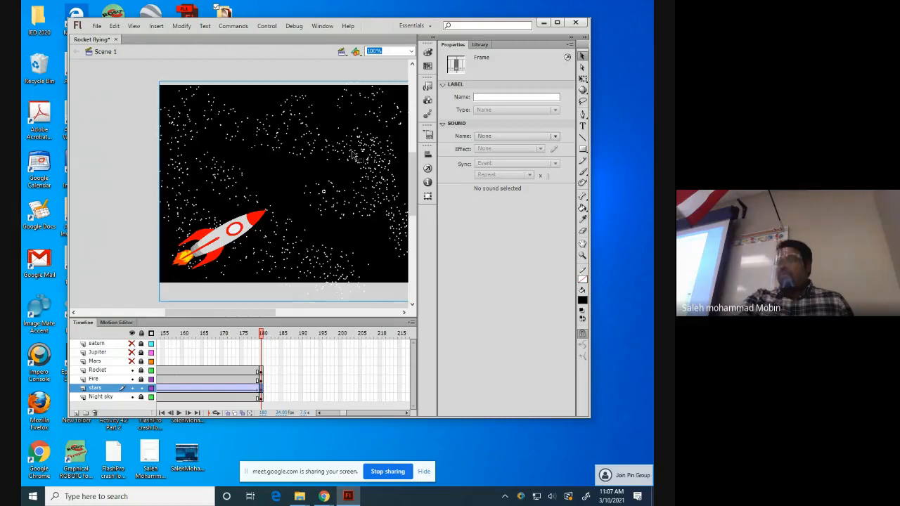
pyautogui.moveTo(359, 144); pyautogui.dragTo(220, 225)
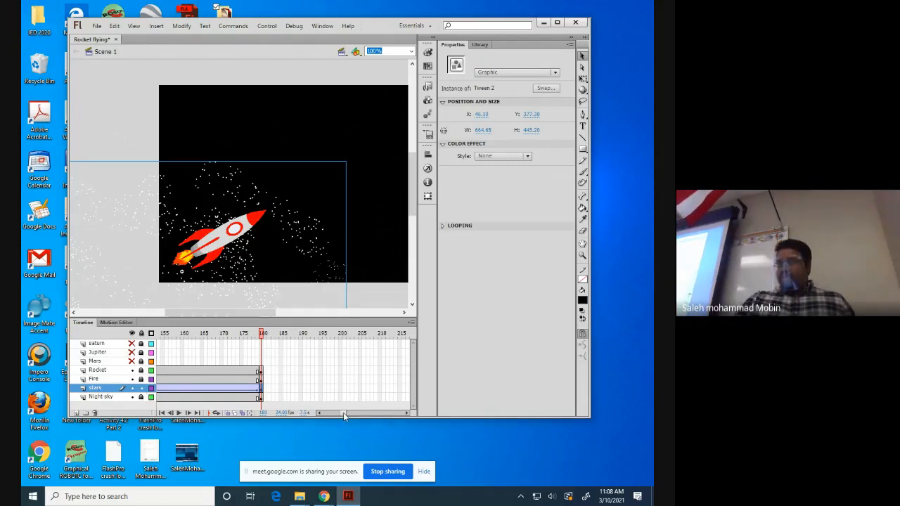
# Insert keyframes at frames 60 and 31 on the Mars layer.
pyautogui.moveTo(344, 415); pyautogui.dragTo(326, 413)
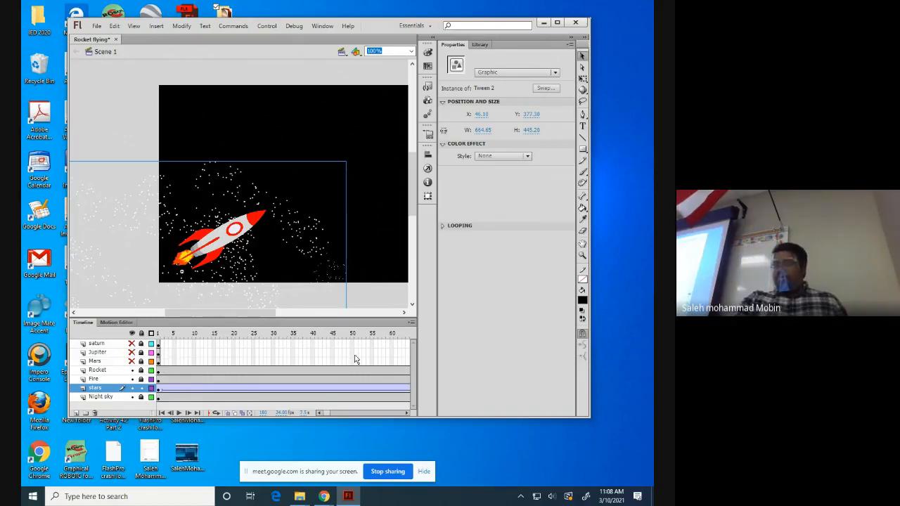
pyautogui.click(391, 362)
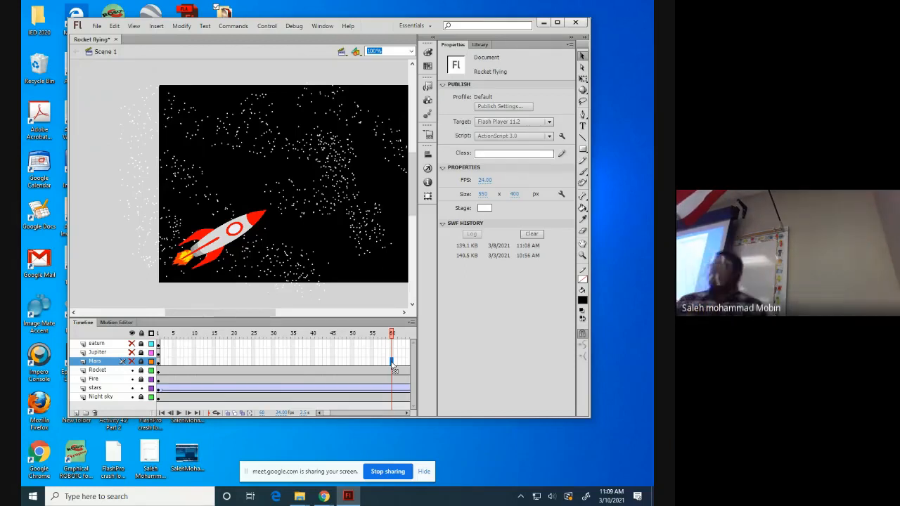
pyautogui.rightClick(392, 365)
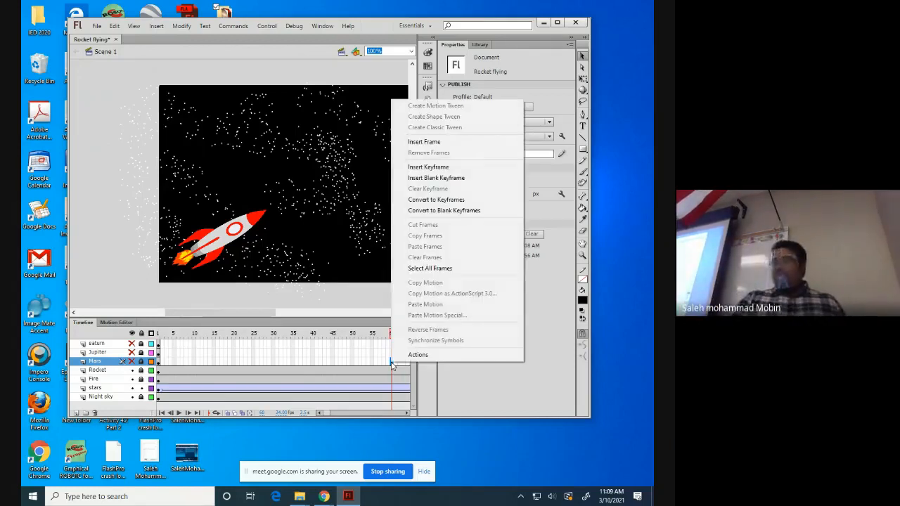
pyautogui.click(423, 167)
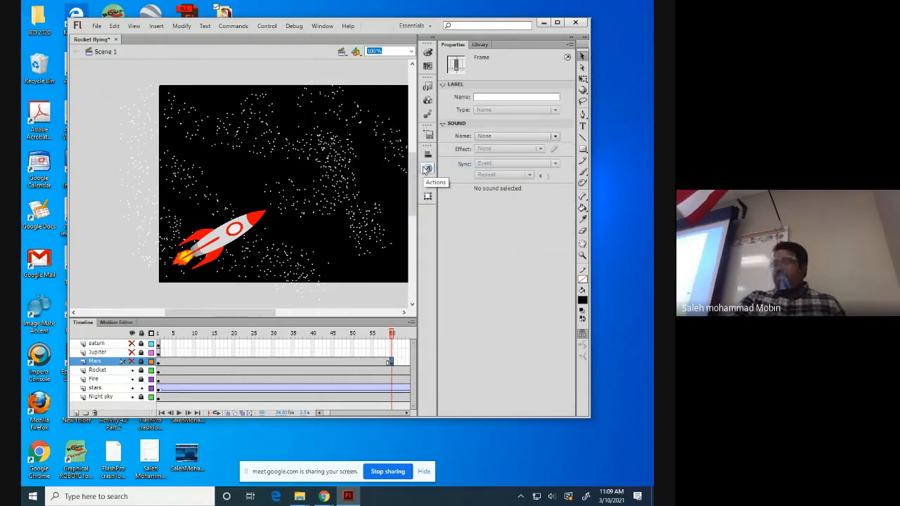
pyautogui.click(277, 363)
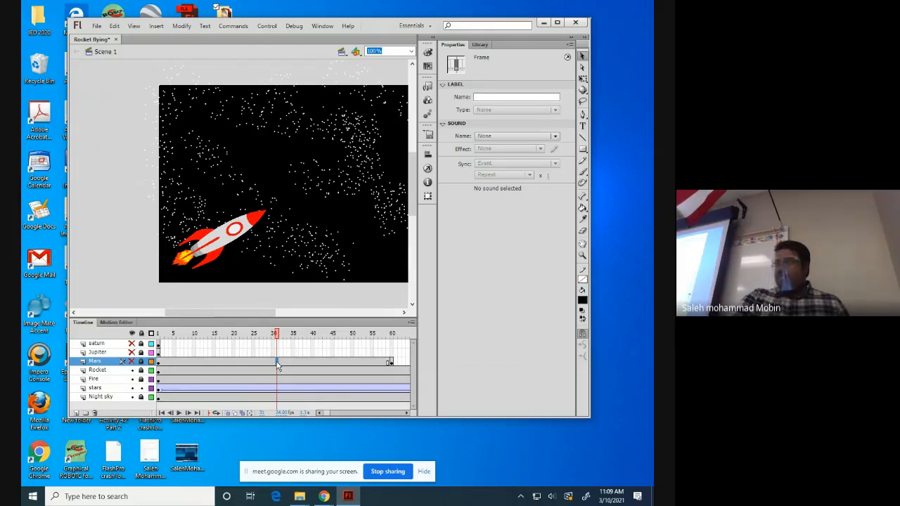
pyautogui.rightClick(277, 364)
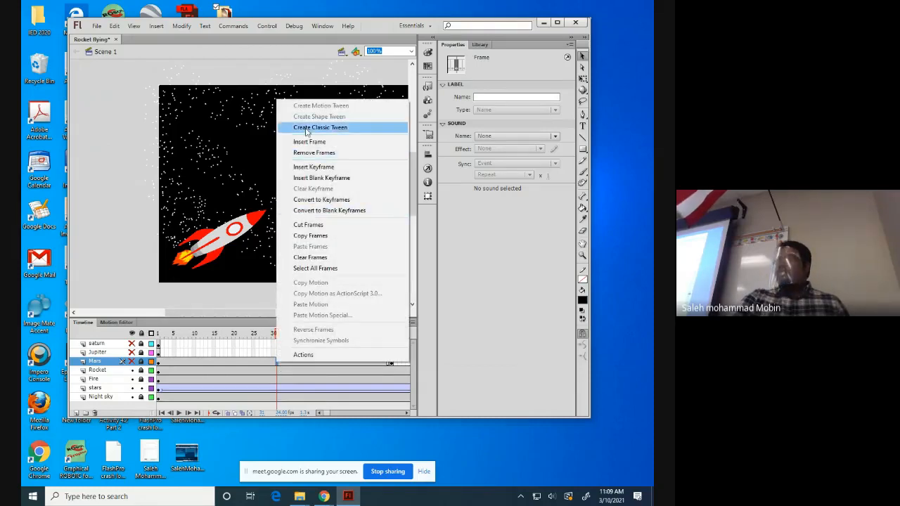
pyautogui.click(309, 169)
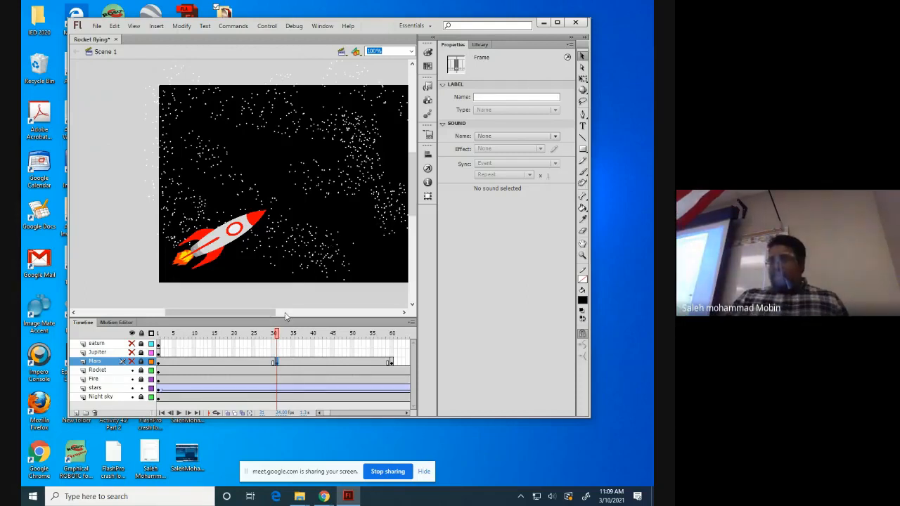
# Insert a blank keyframe at frame 30 on the Mars layer and clear the keyframe across the frames from 1 to 29.
pyautogui.click(274, 363)
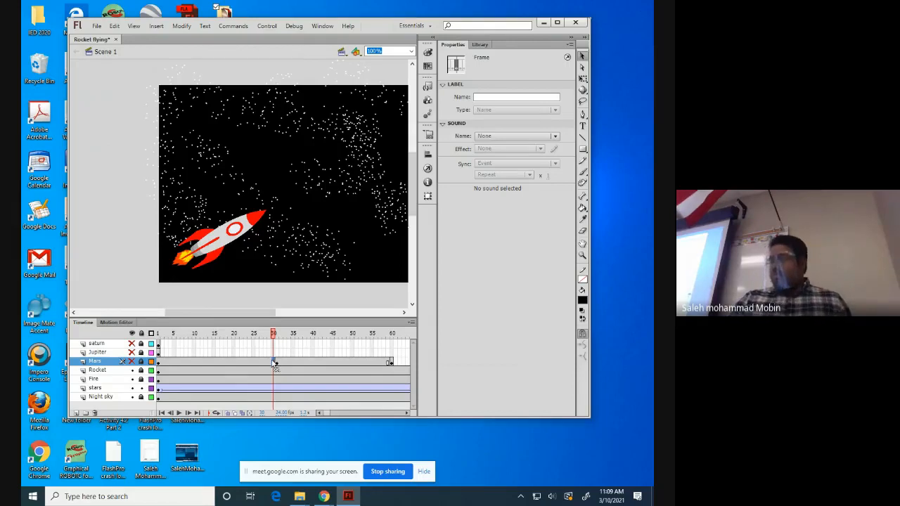
pyautogui.rightClick(274, 363)
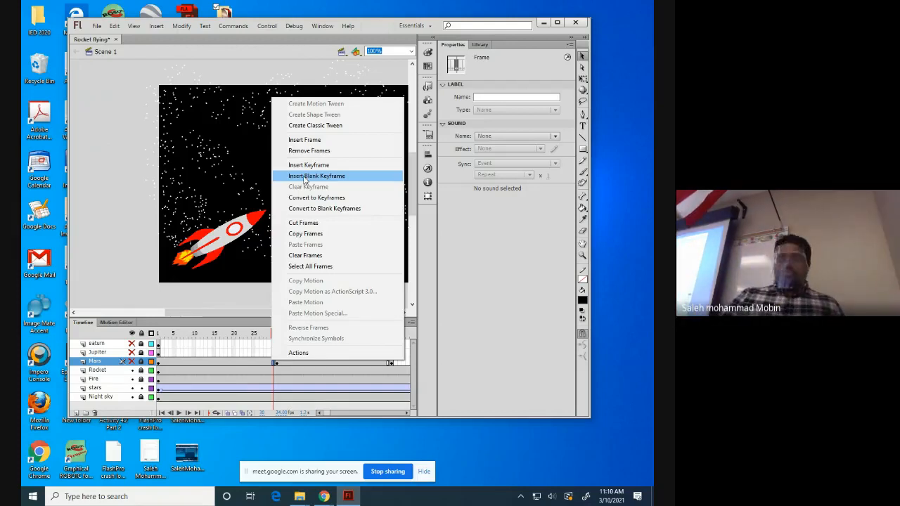
pyautogui.click(305, 177)
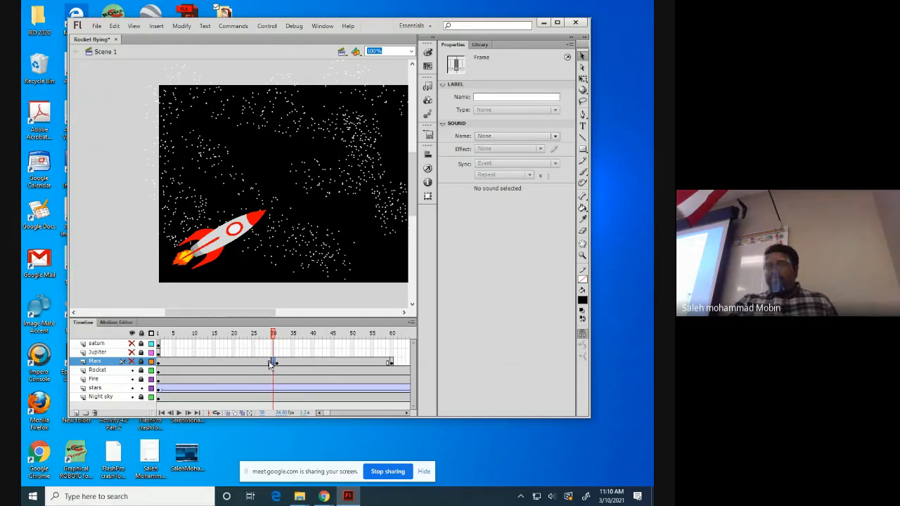
pyautogui.moveTo(271, 362); pyautogui.dragTo(134, 361)
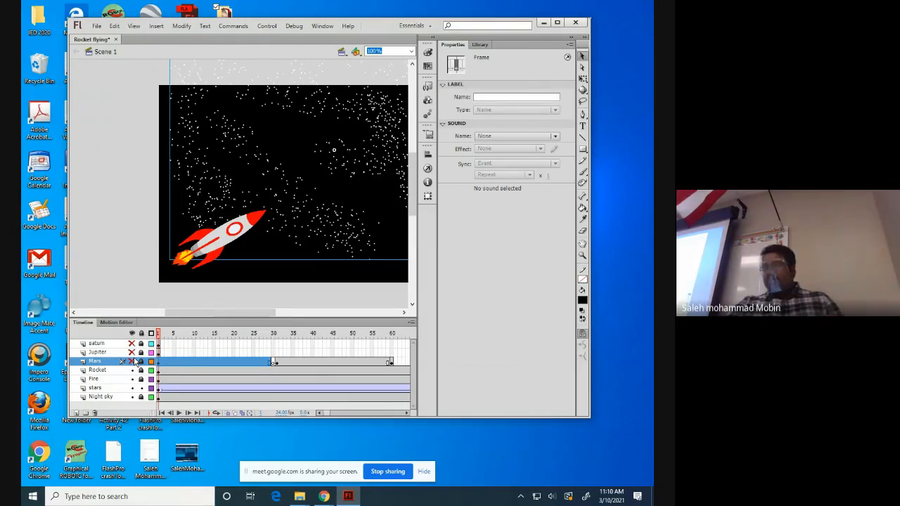
pyautogui.moveTo(135, 359)
pyautogui.mouseDown()
pyautogui.moveTo(121, 356)
pyautogui.moveTo(132, 366)
pyautogui.mouseUp()
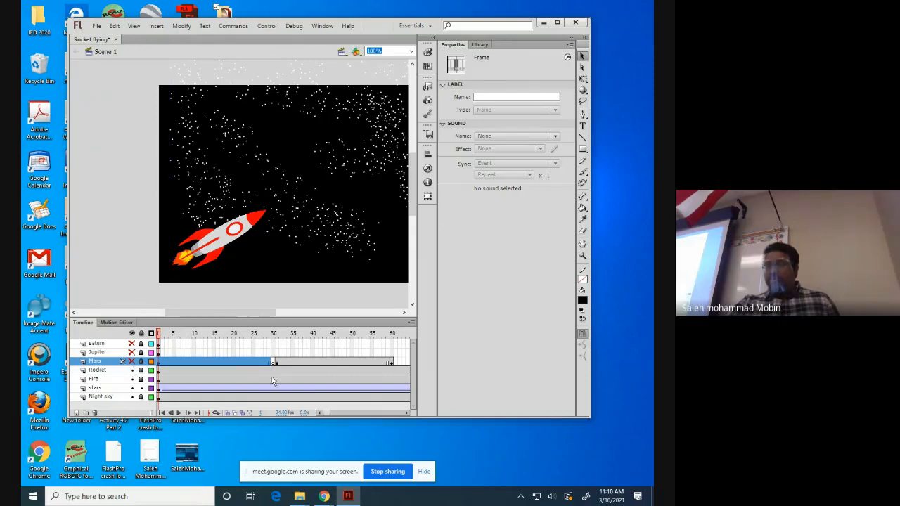
pyautogui.rightClick(221, 362)
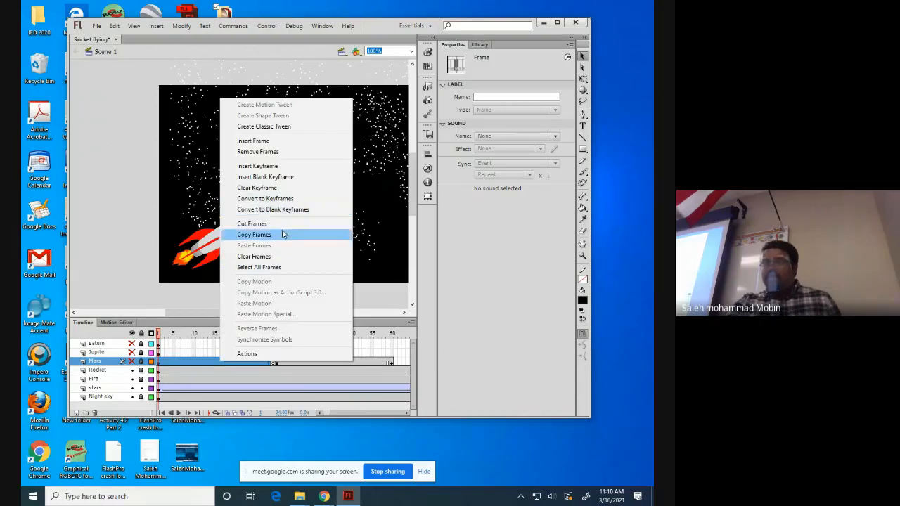
pyautogui.click(248, 193)
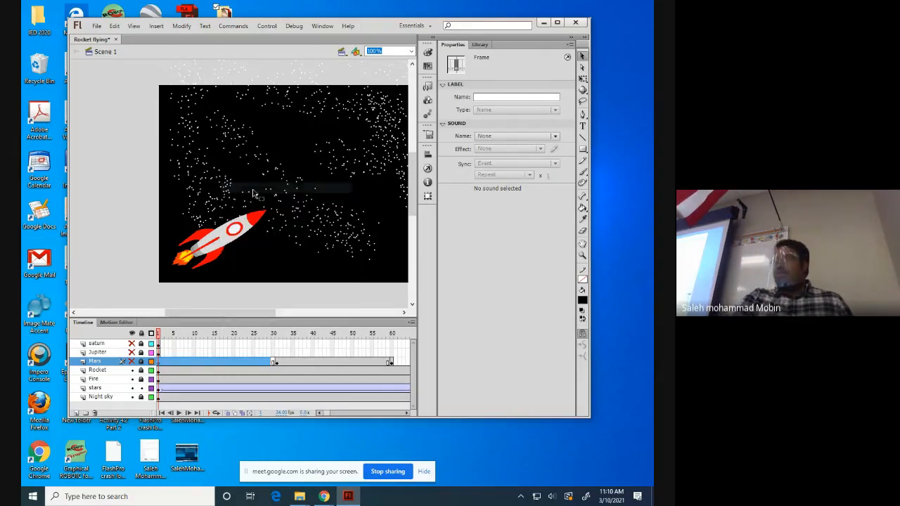
pyautogui.click(312, 379)
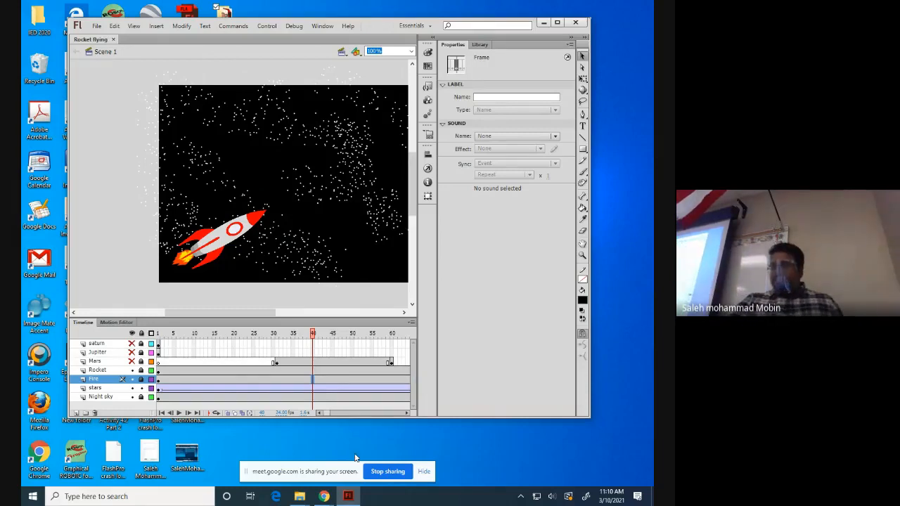
# Insert a keyframe at frame 120 on the Jupiter layer.
pyautogui.moveTo(329, 413); pyautogui.dragTo(334, 413)
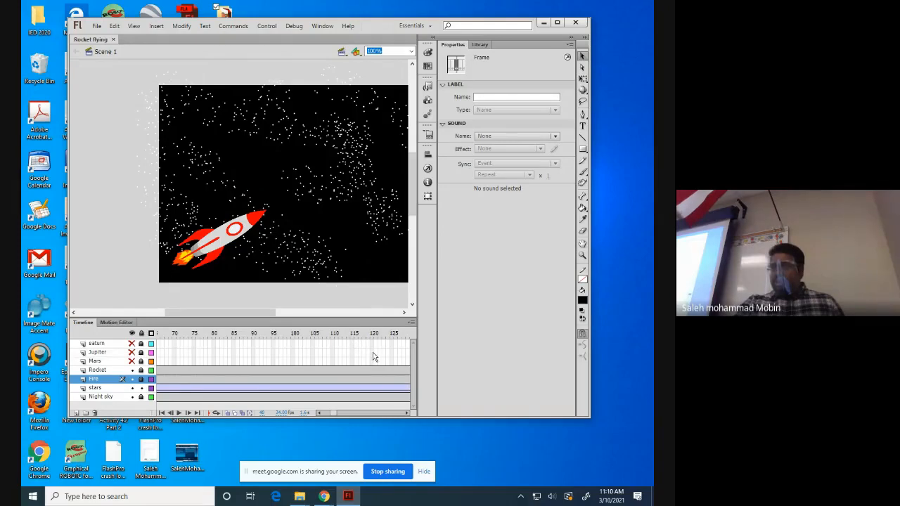
pyautogui.click(373, 353)
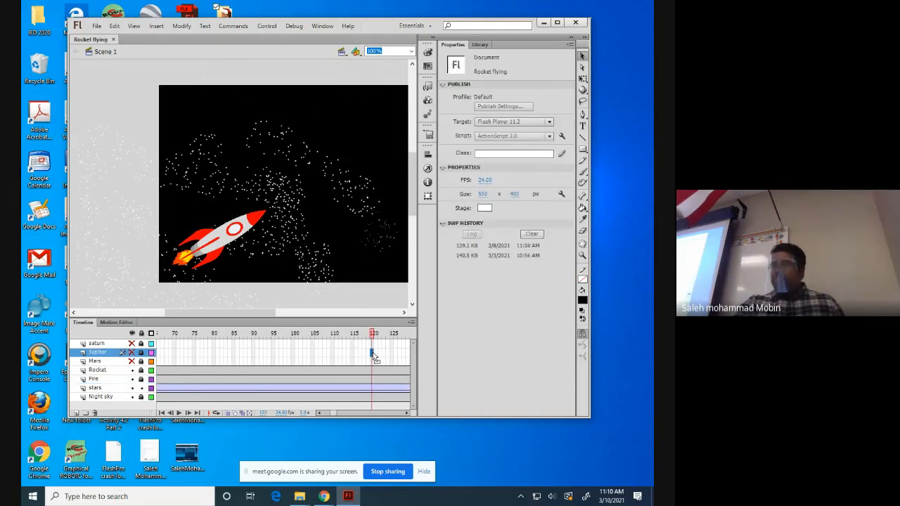
pyautogui.rightClick(372, 353)
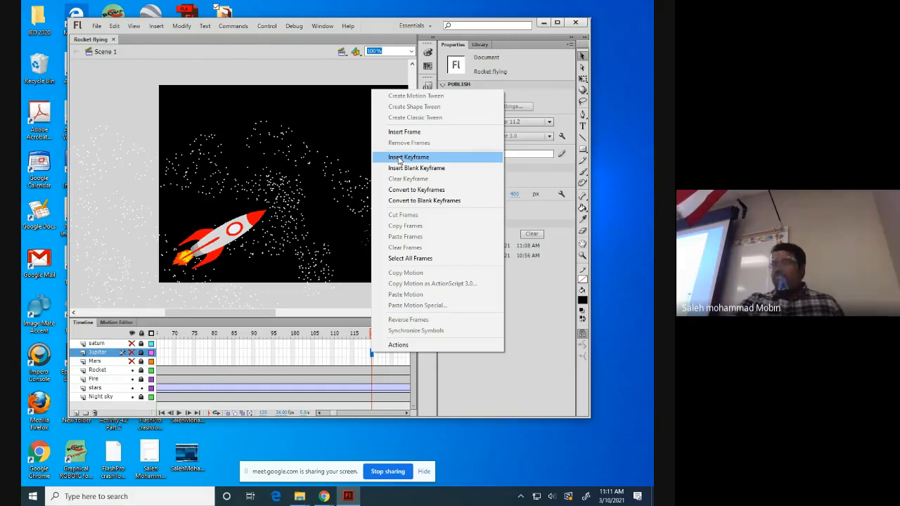
pyautogui.click(399, 160)
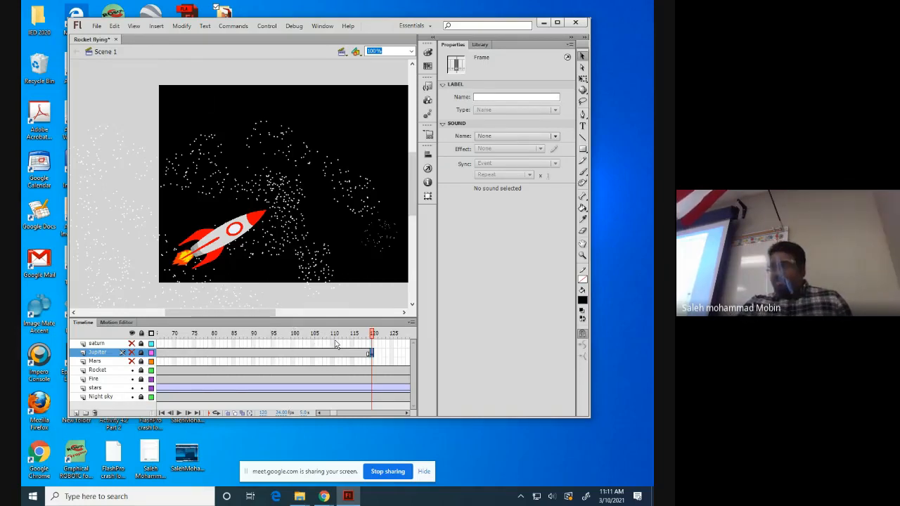
# Insert a keyframe at frame 91 on the Jupiter layer.
pyautogui.click(258, 357)
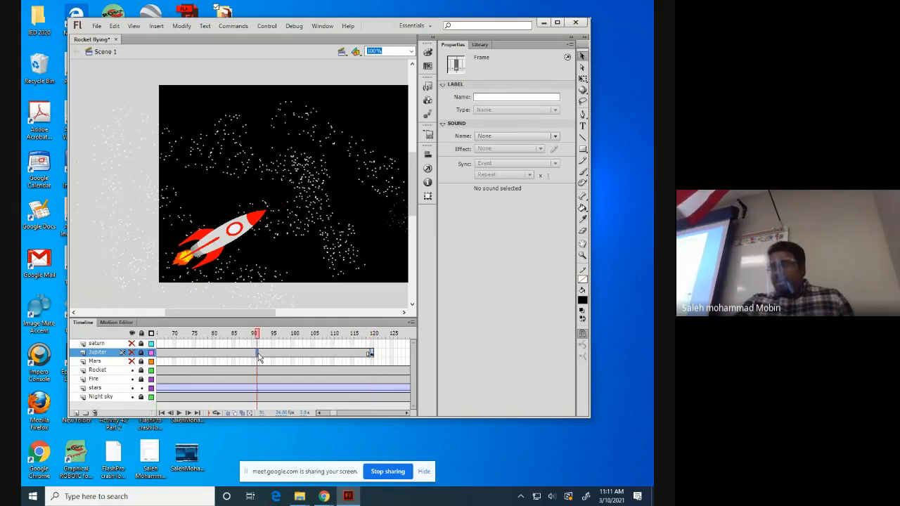
pyautogui.doubleClick(258, 355)
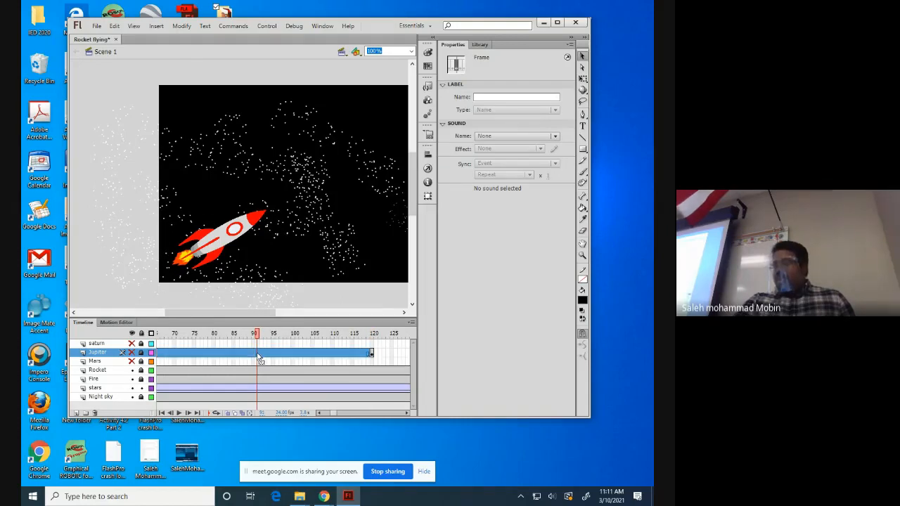
pyautogui.click(258, 354)
pyautogui.rightClick(258, 356)
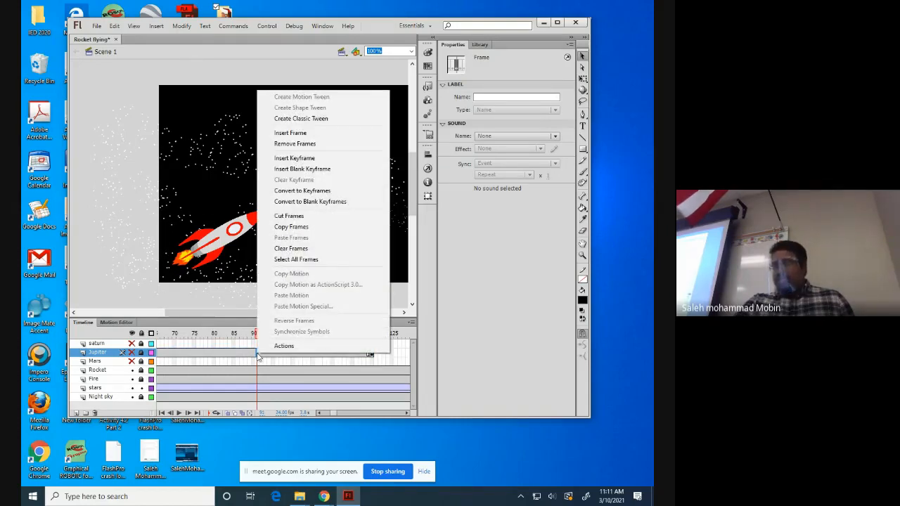
pyautogui.click(284, 159)
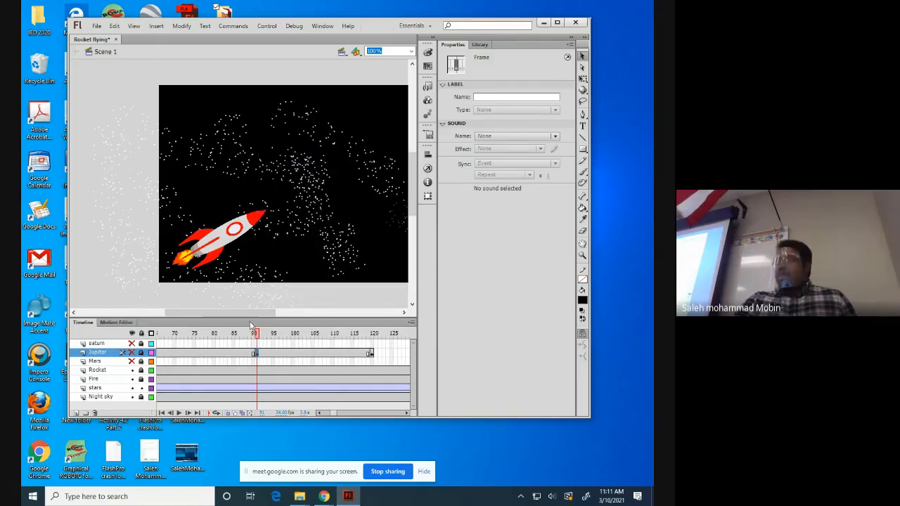
# Insert a blank keyframe at frame 90 on the Jupiter layer and clear the keyframe across the frames before it.
pyautogui.click(253, 355)
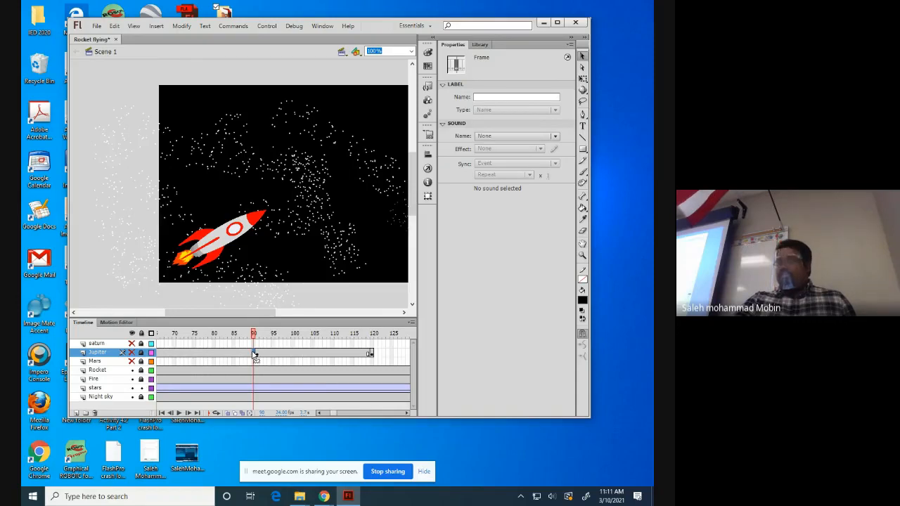
pyautogui.doubleClick(254, 355)
pyautogui.click(254, 355)
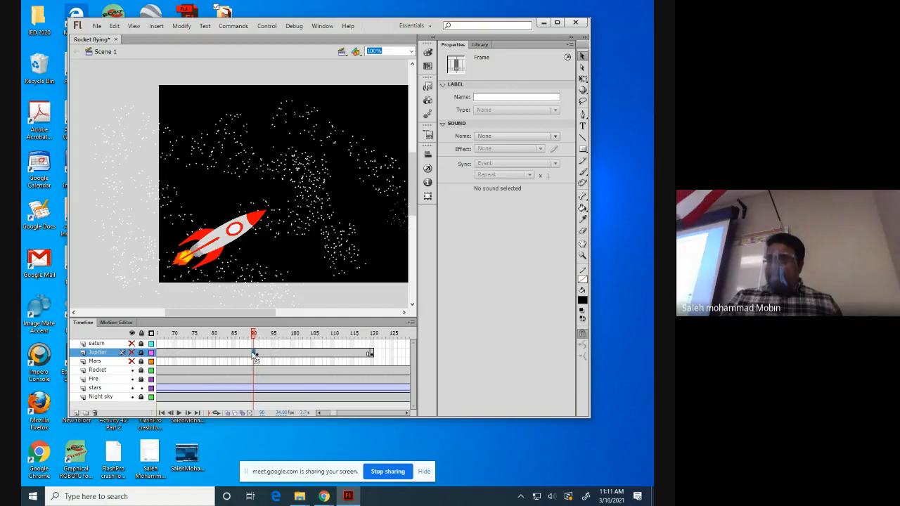
pyautogui.rightClick(254, 355)
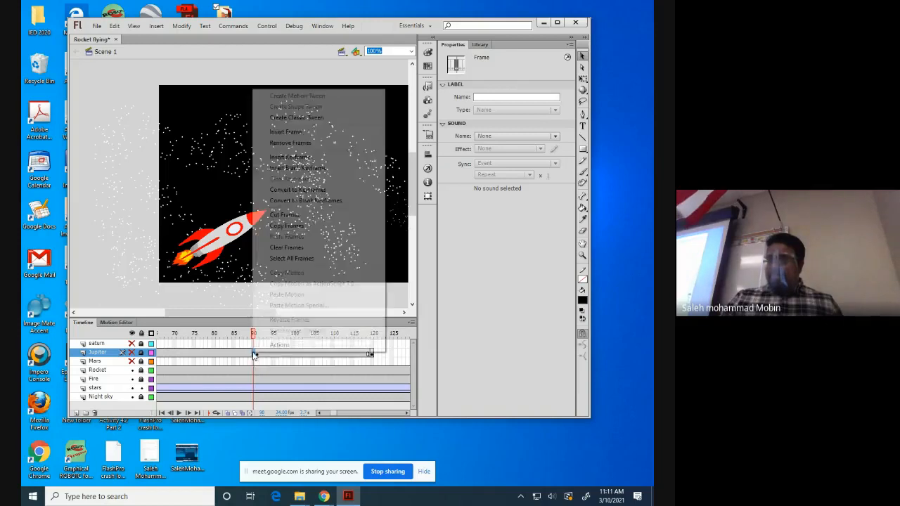
pyautogui.click(287, 168)
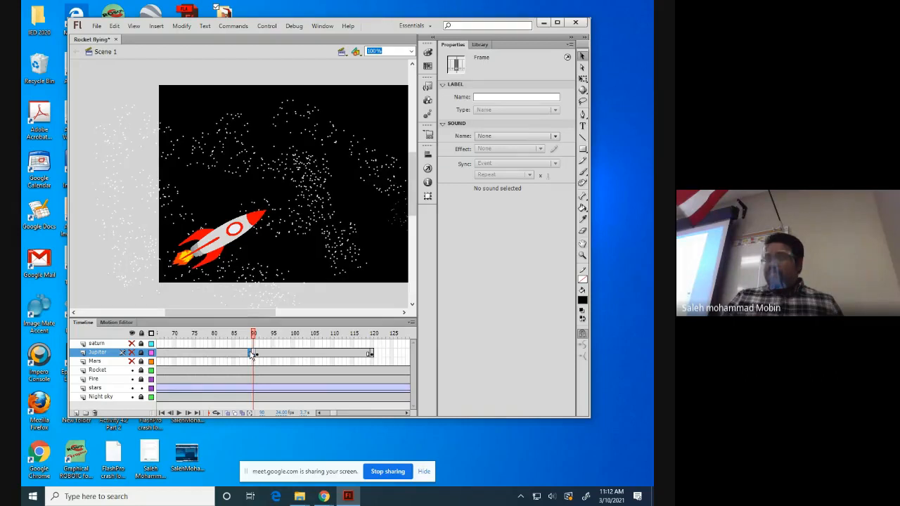
pyautogui.moveTo(252, 355); pyautogui.dragTo(148, 353)
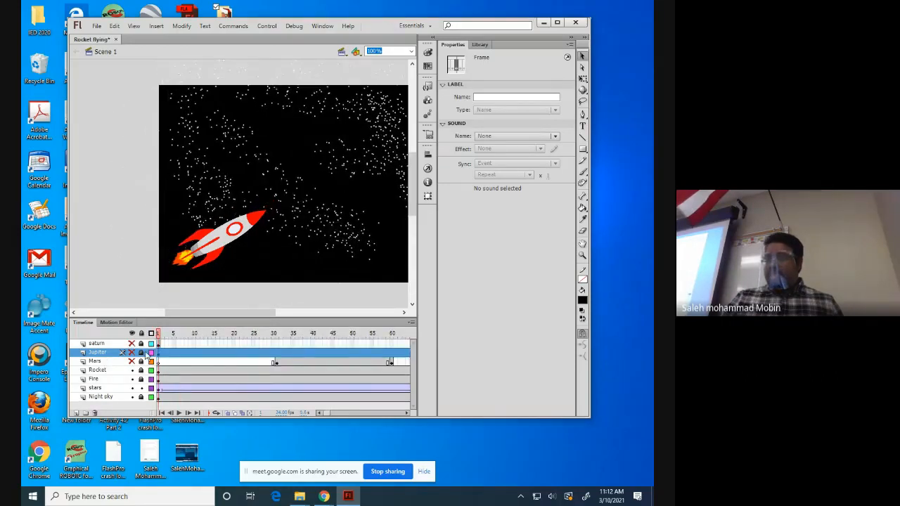
pyautogui.rightClick(172, 356)
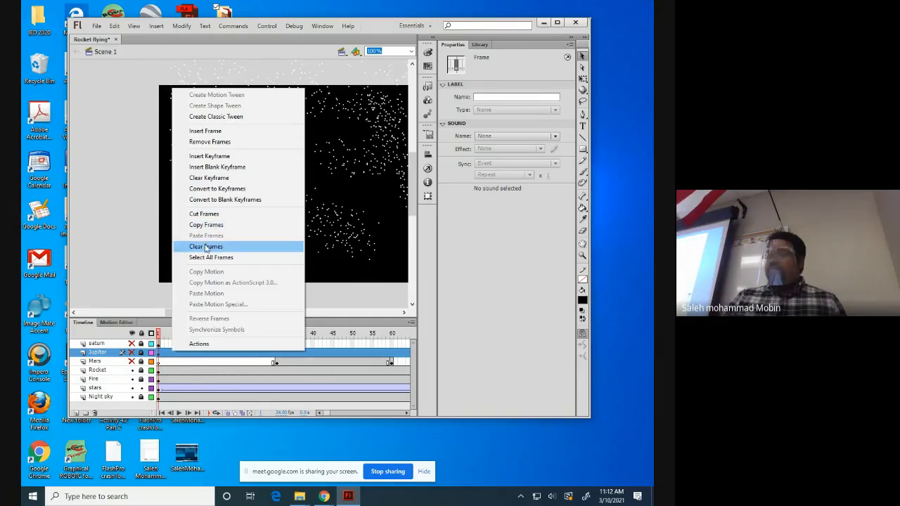
pyautogui.click(203, 179)
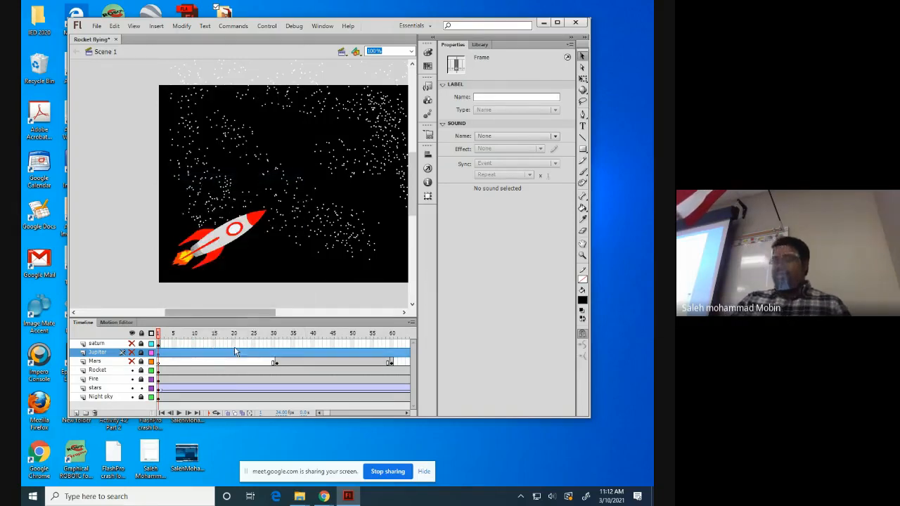
pyautogui.click(231, 354)
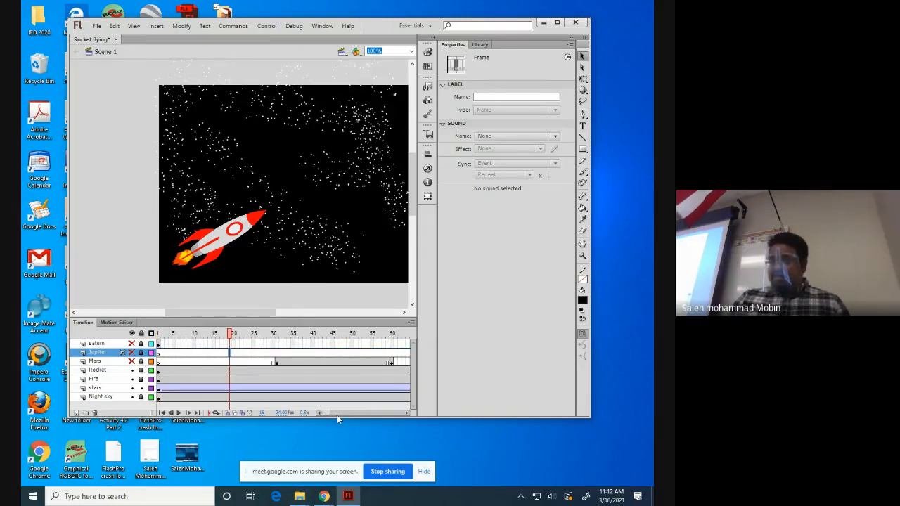
# Insert a keyframe at frame 180 on the saturn layer.
pyautogui.moveTo(329, 412); pyautogui.dragTo(341, 413)
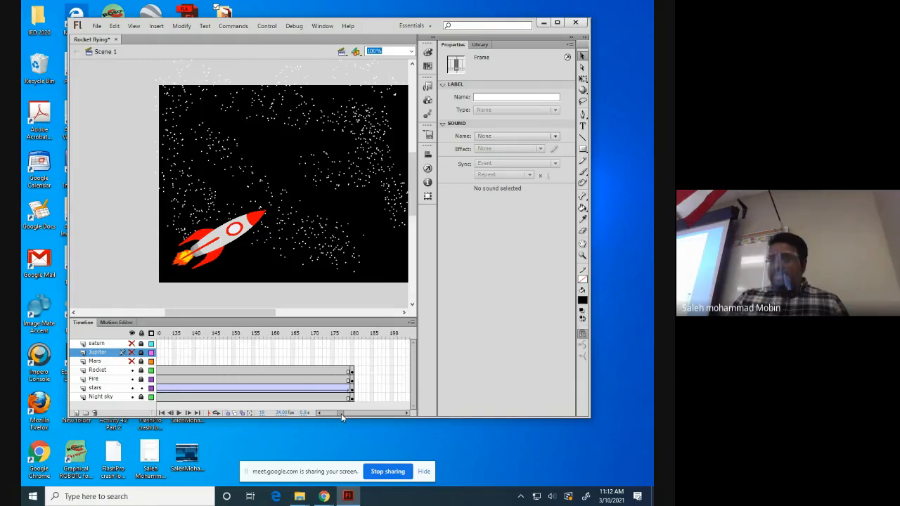
pyautogui.click(353, 343)
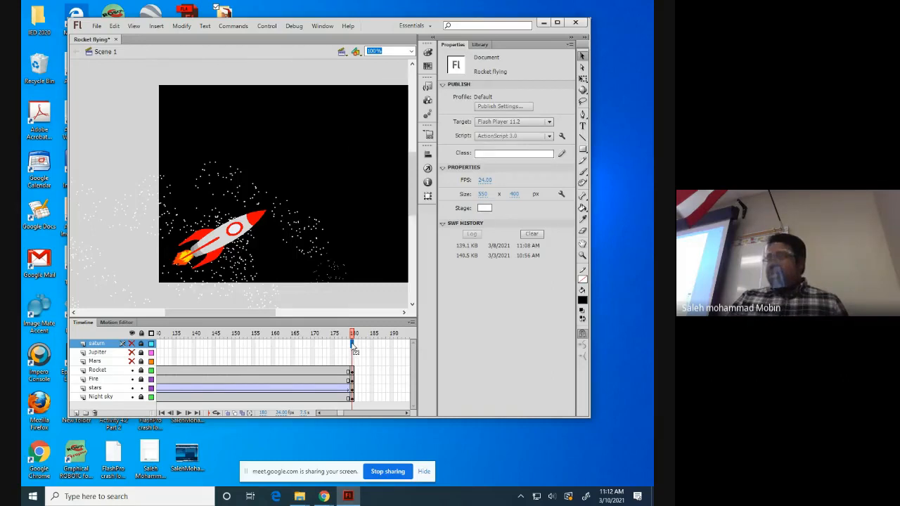
pyautogui.rightClick(353, 346)
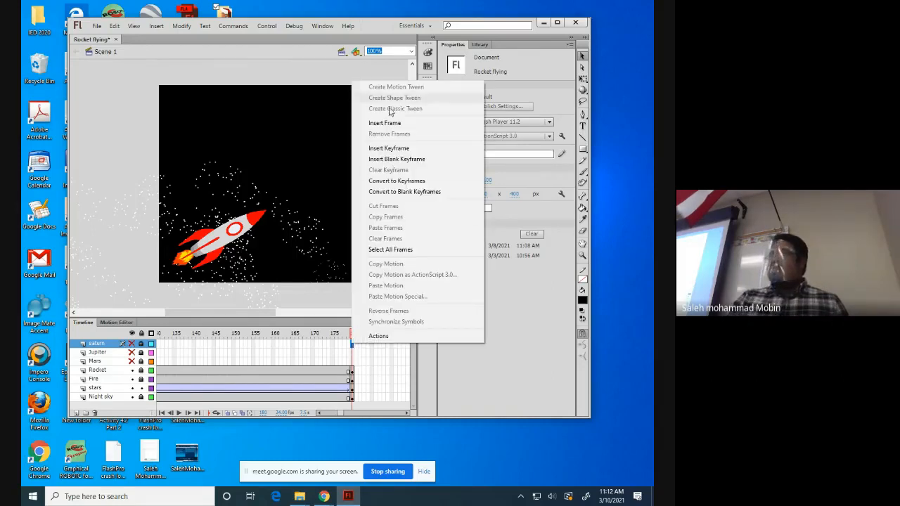
pyautogui.click(383, 150)
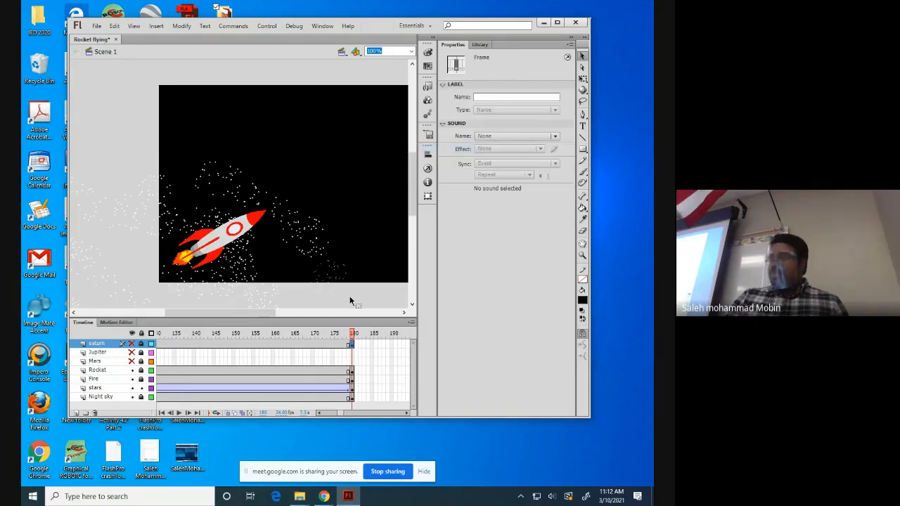
# Insert a keyframe at frame 151 on the saturn layer.
pyautogui.click(238, 347)
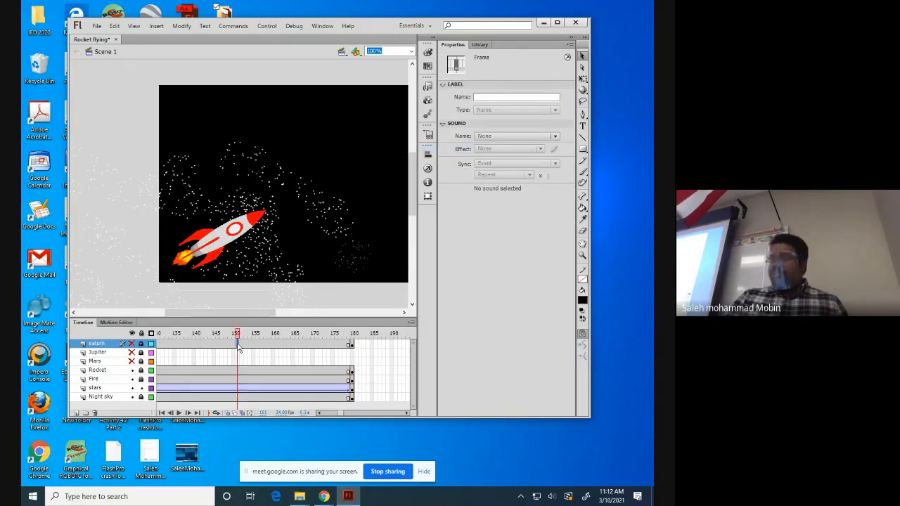
pyautogui.click(240, 350)
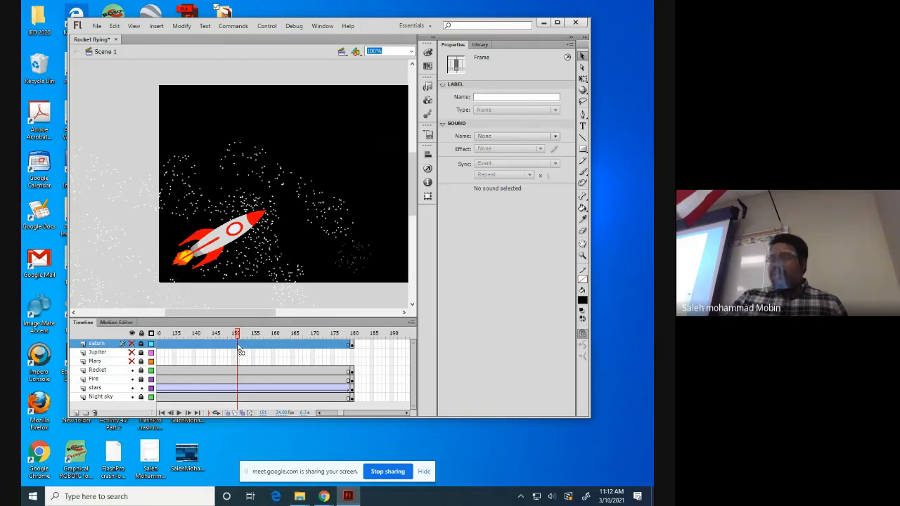
pyautogui.click(240, 347)
pyautogui.click(238, 348)
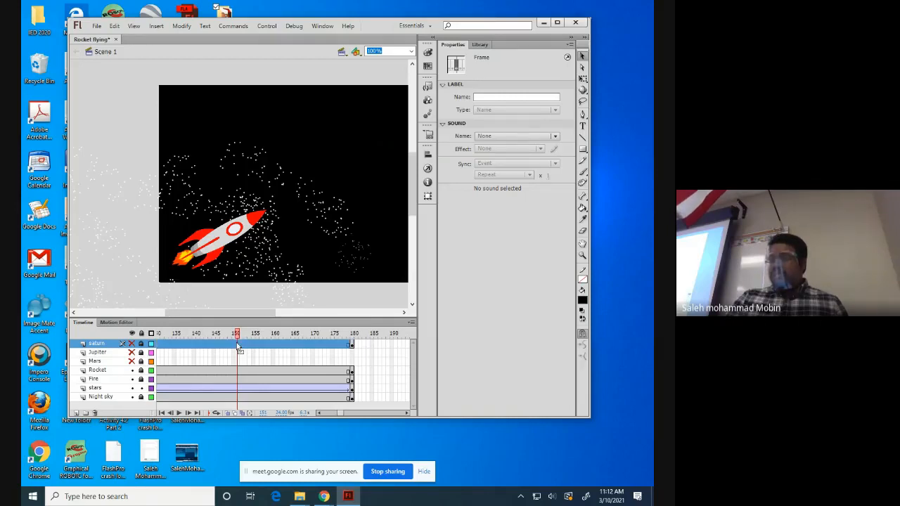
pyautogui.rightClick(238, 347)
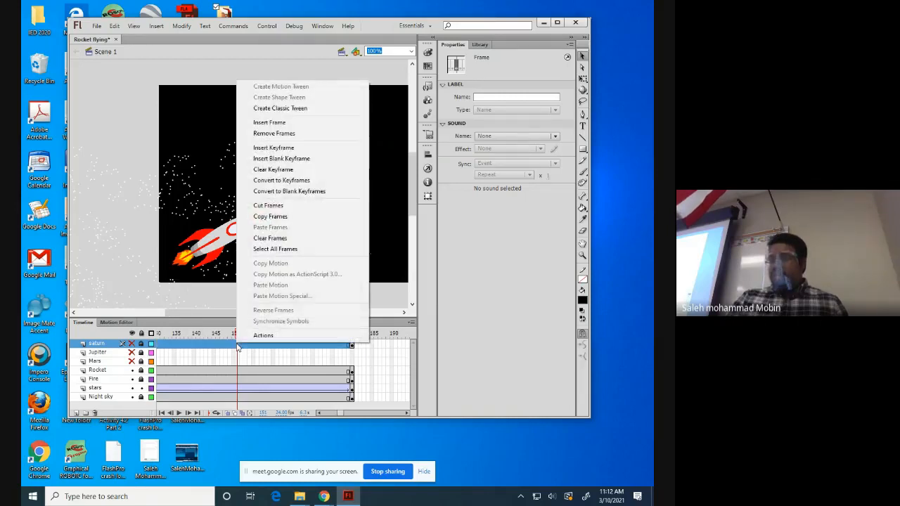
pyautogui.click(280, 151)
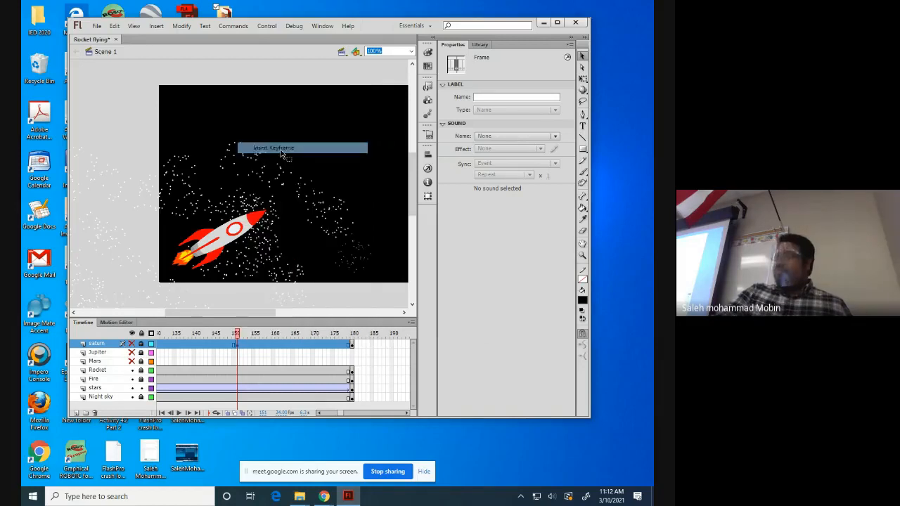
pyautogui.click(230, 353)
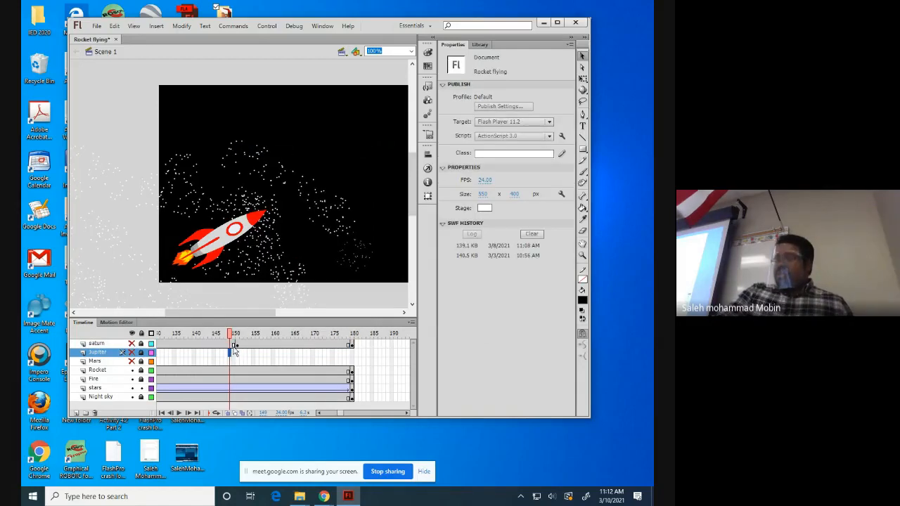
# Insert a blank keyframe at frame 150 on the saturn layer and clear the keyframe across the frames back to frame 1.
pyautogui.click(234, 345)
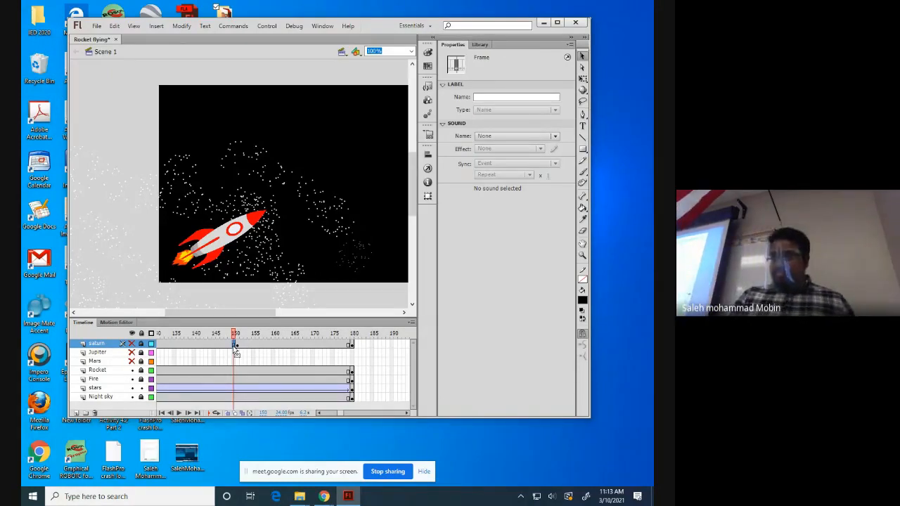
pyautogui.rightClick(234, 345)
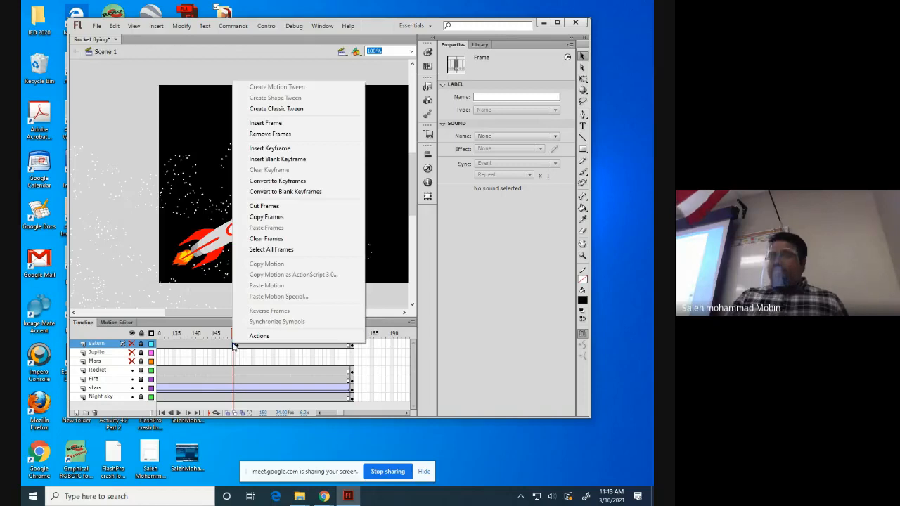
pyautogui.click(265, 160)
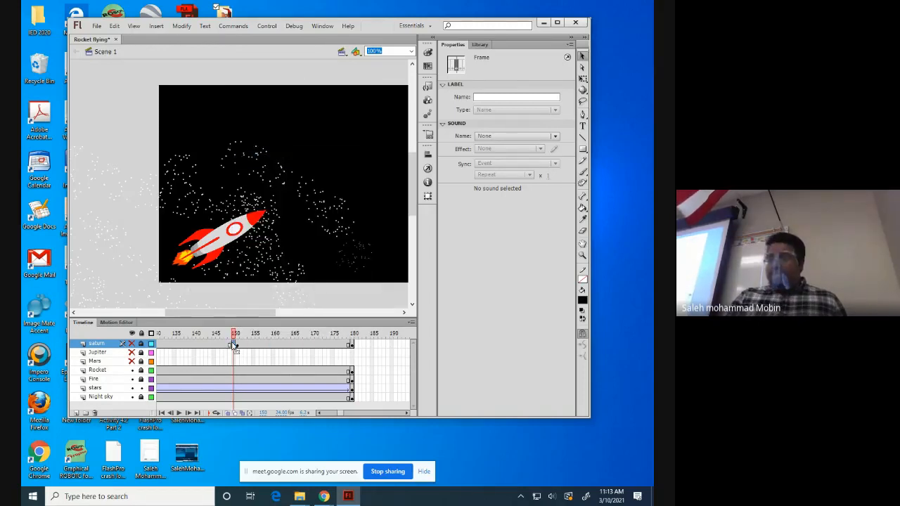
pyautogui.moveTo(234, 345); pyautogui.dragTo(120, 344)
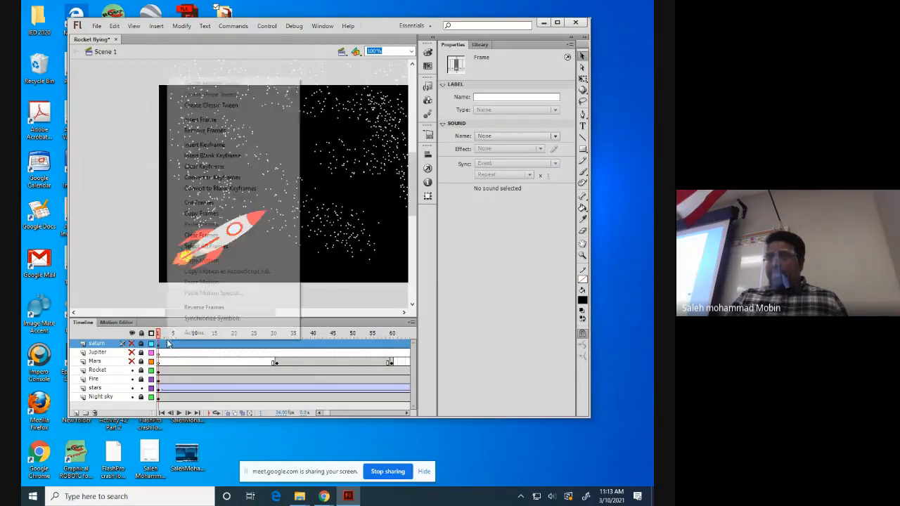
pyautogui.rightClick(167, 343)
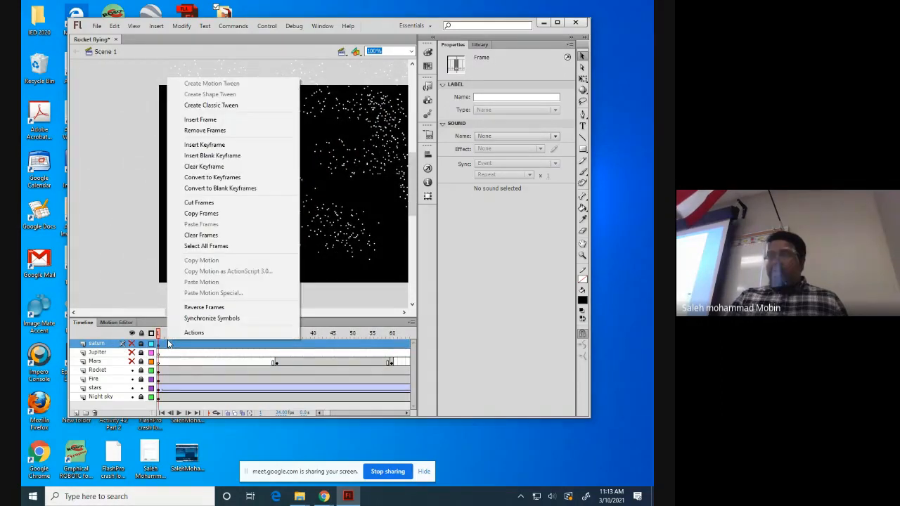
pyautogui.click(202, 167)
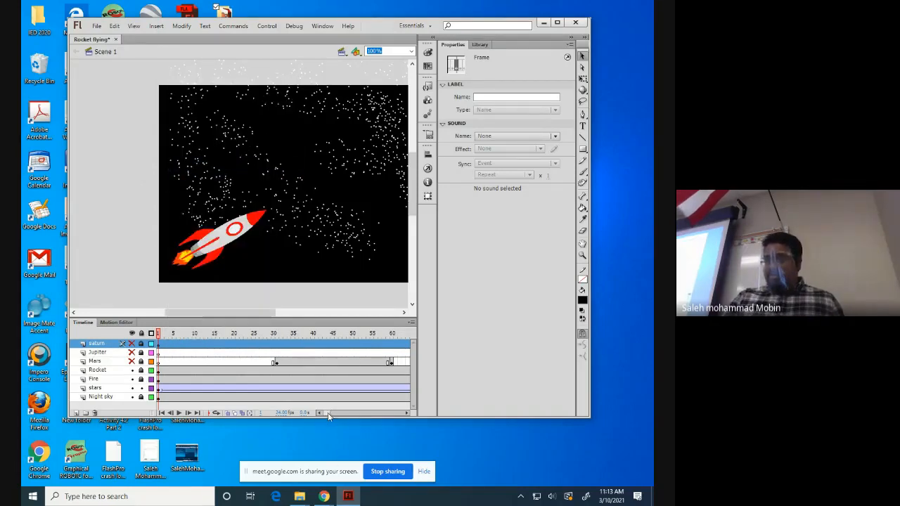
# Maximize the program window and move the screen-sharing bar off the timeline to bring its first frames into view.
pyautogui.moveTo(328, 412); pyautogui.dragTo(332, 413)
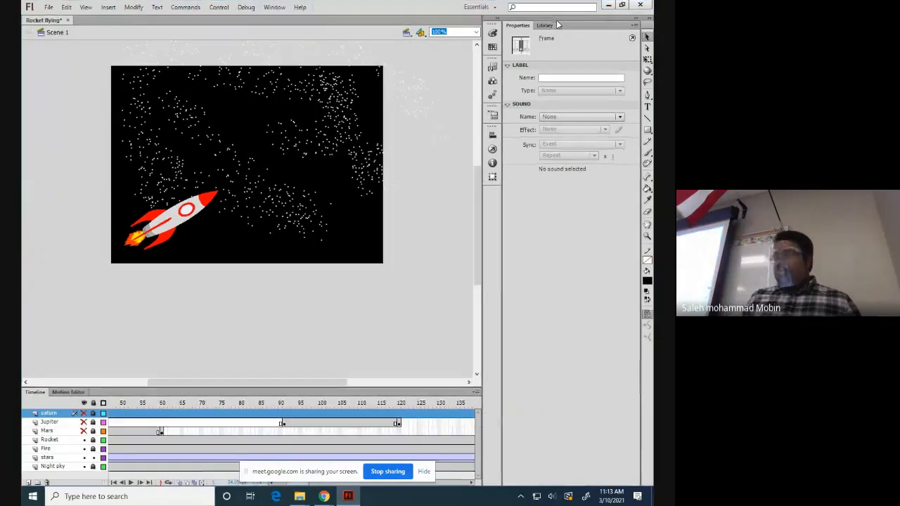
pyautogui.click(557, 23)
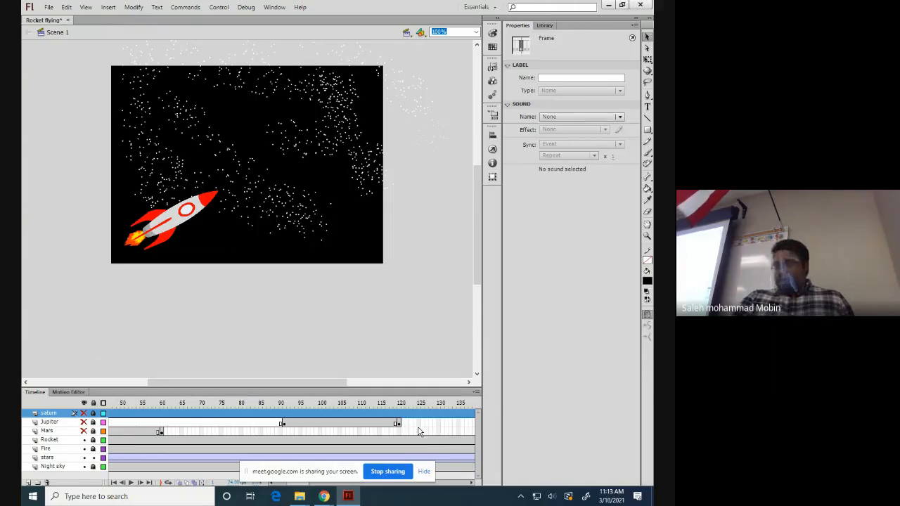
pyautogui.moveTo(326, 477); pyautogui.dragTo(397, 84)
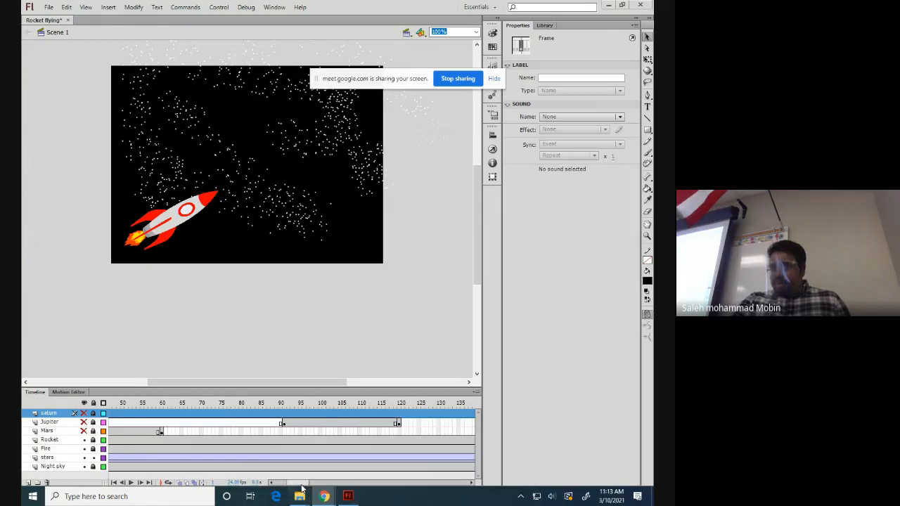
pyautogui.moveTo(306, 483); pyautogui.dragTo(288, 485)
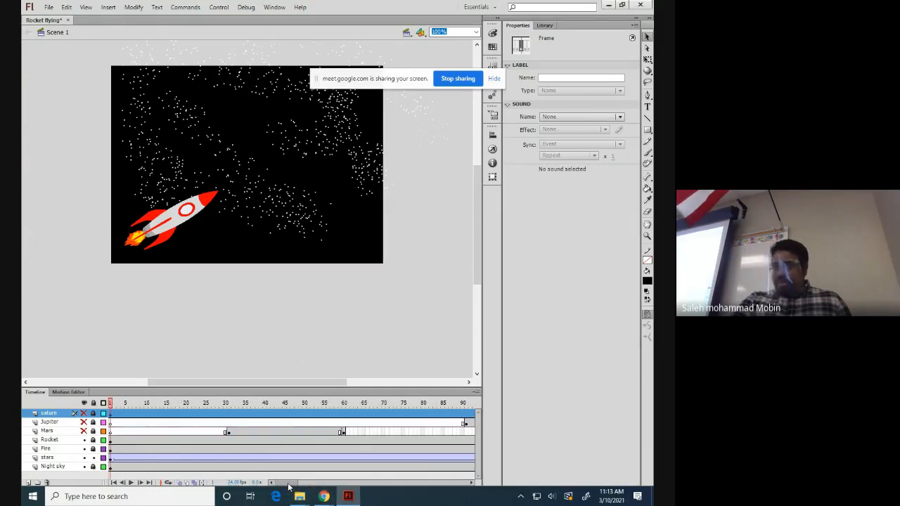
# Go to the keyframe at frame 31 on the Mars layer and make the layer visible.
pyautogui.click(48, 432)
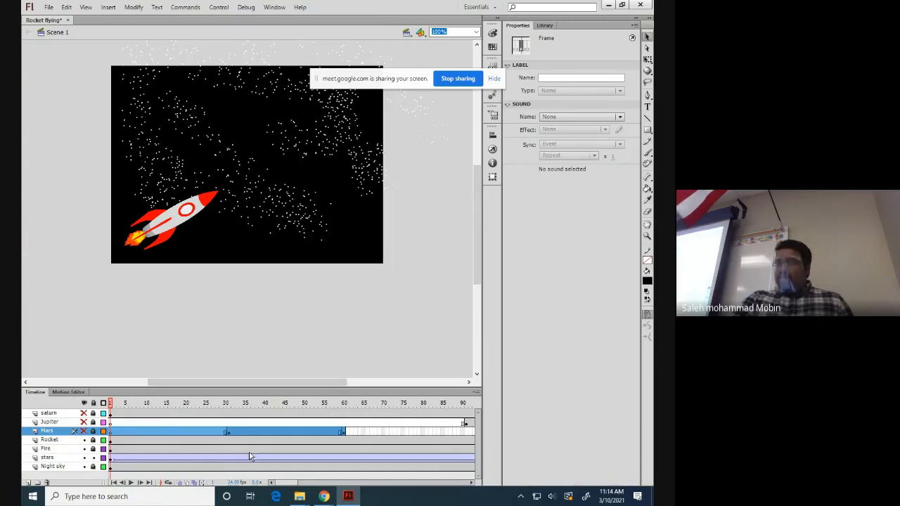
pyautogui.click(228, 431)
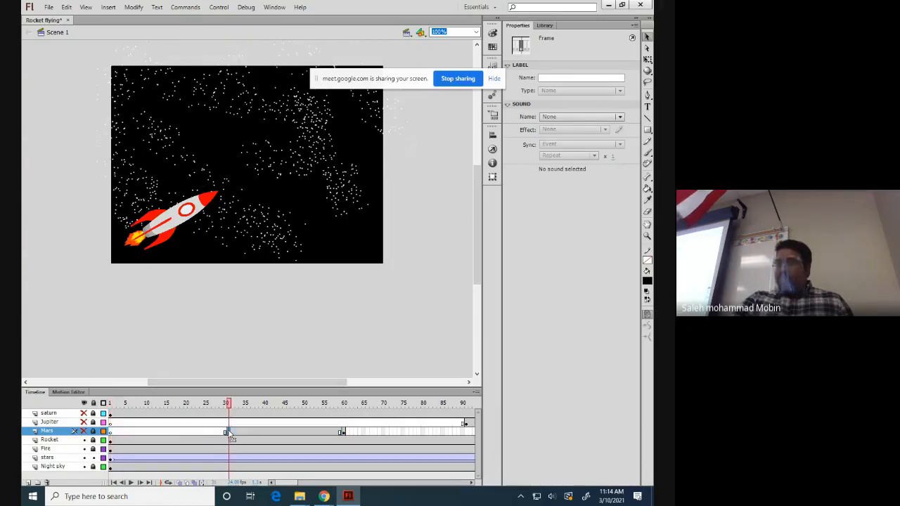
pyautogui.click(84, 431)
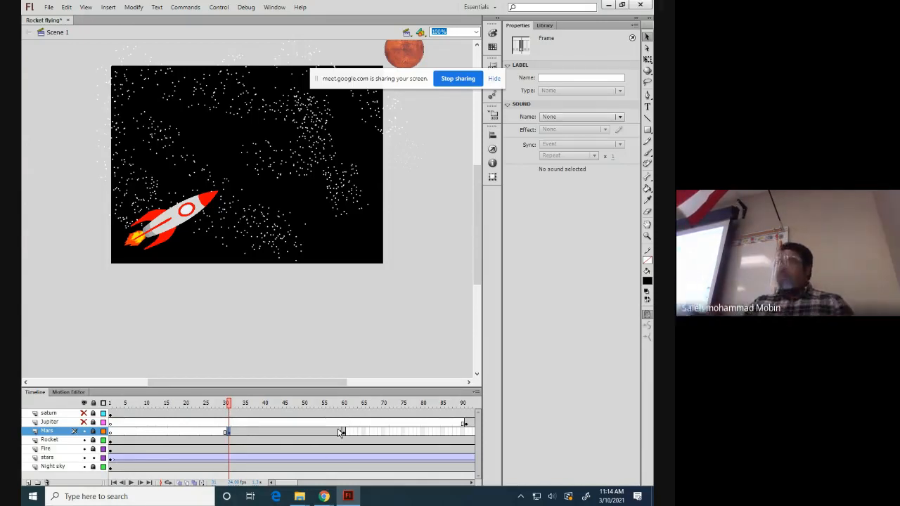
# Create a classic tween between frames 31 and 60 on the Mars layer, then move Mars off the stage's lower-left corner at frame 60, about X -82, Y 371.
pyautogui.rightClick(288, 432)
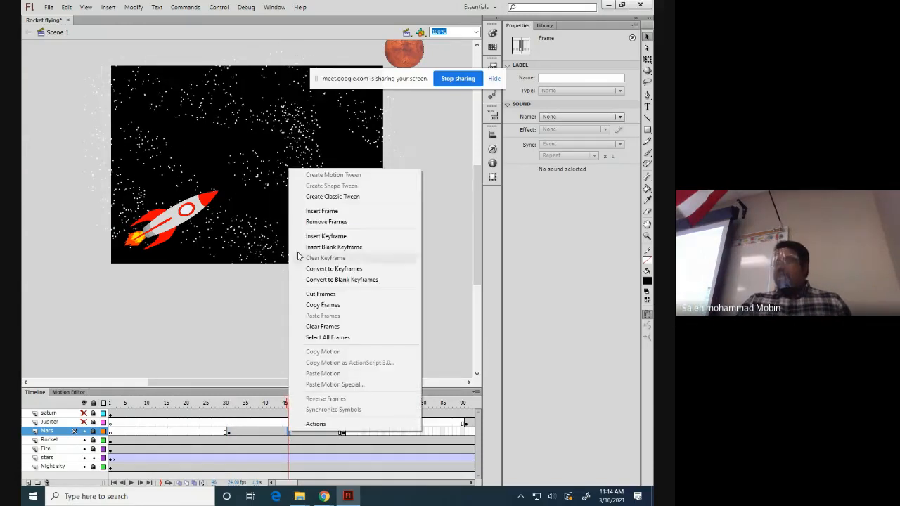
pyautogui.click(326, 197)
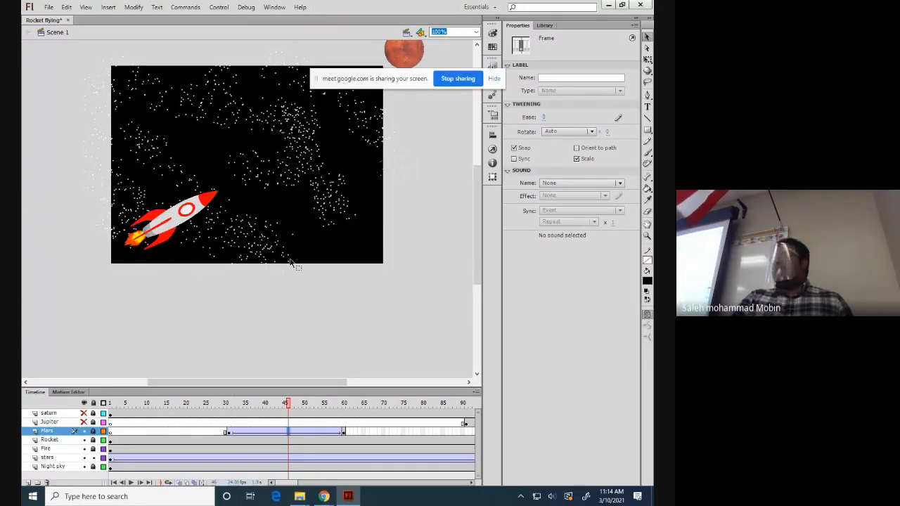
pyautogui.click(344, 433)
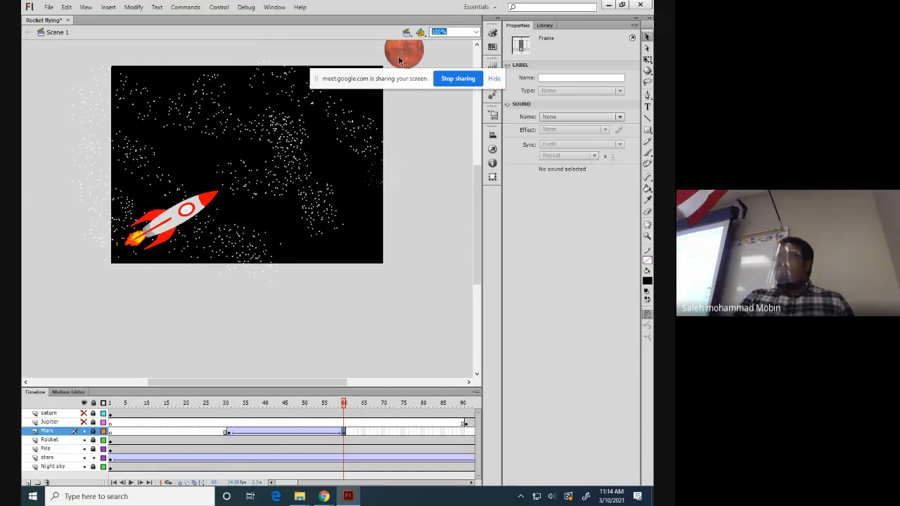
pyautogui.click(385, 71)
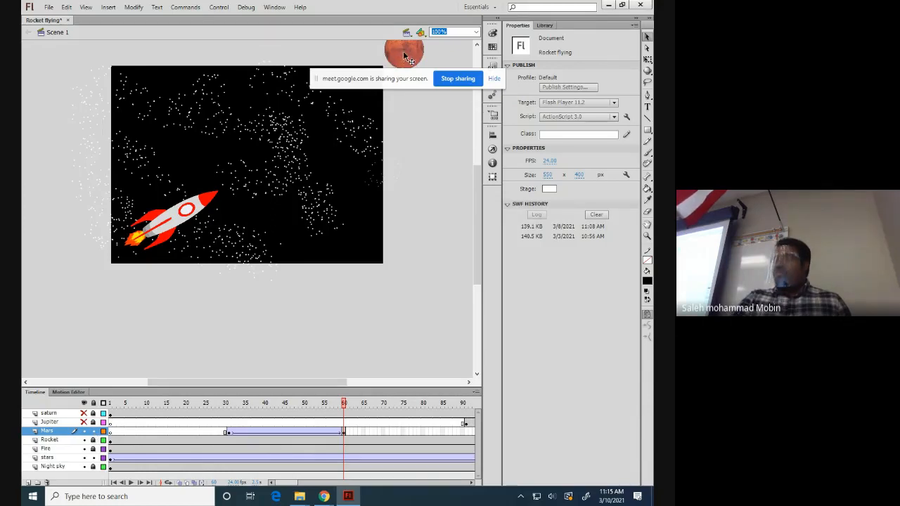
pyautogui.moveTo(403, 51); pyautogui.dragTo(90, 271)
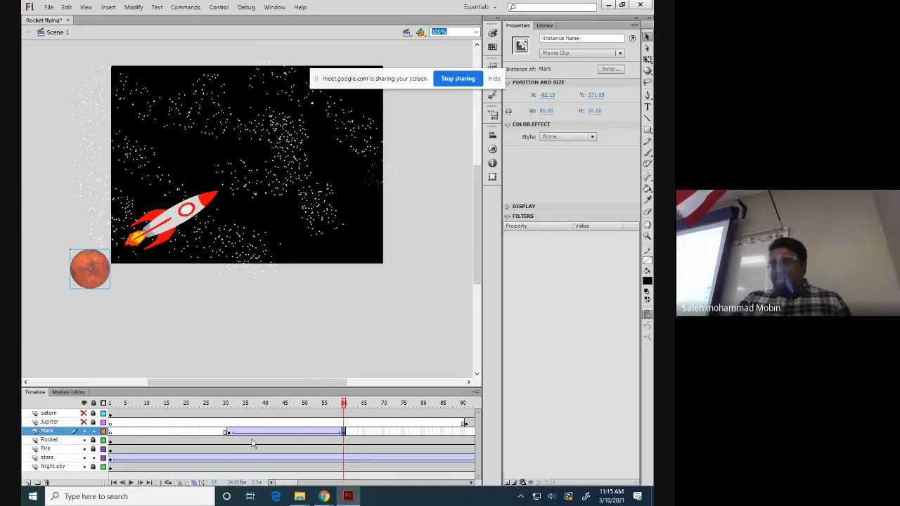
# Lock the Mars layer, and make the Jupiter layer visible and unlocked.
pyautogui.moveTo(287, 483); pyautogui.dragTo(304, 484)
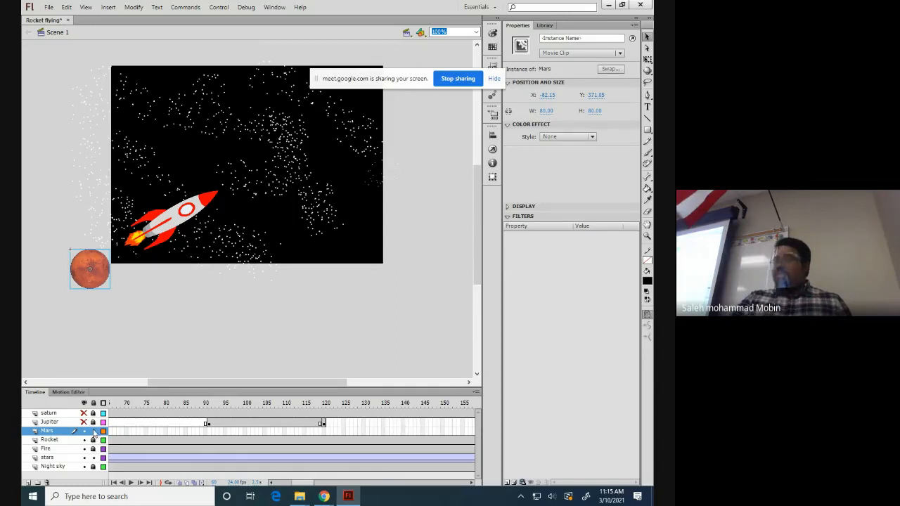
pyautogui.click(94, 431)
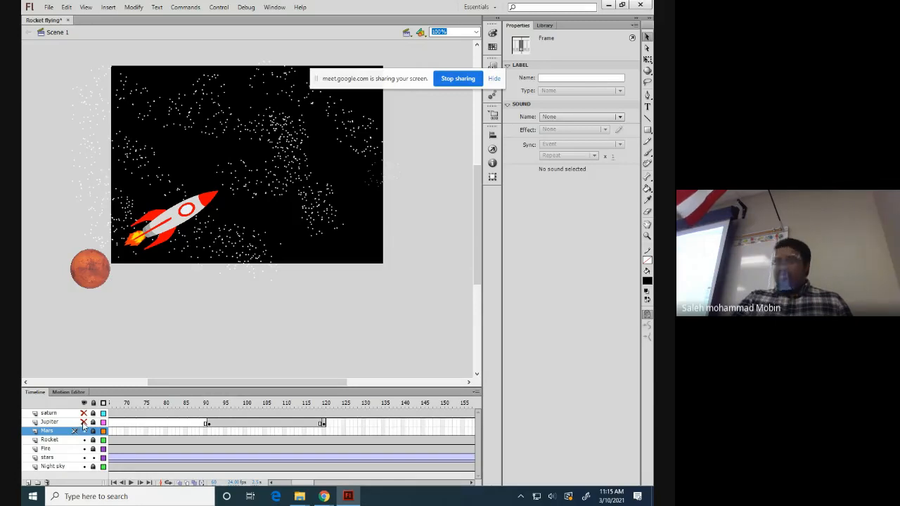
pyautogui.click(83, 423)
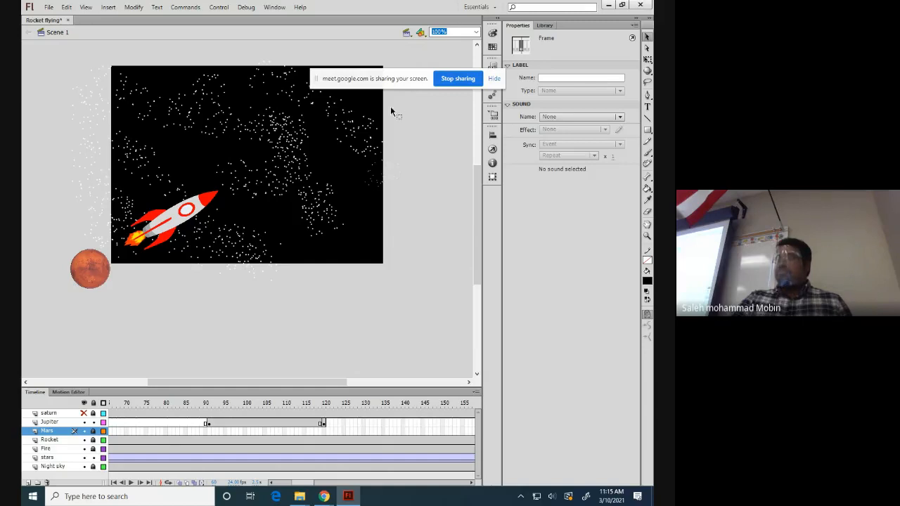
pyautogui.click(388, 222)
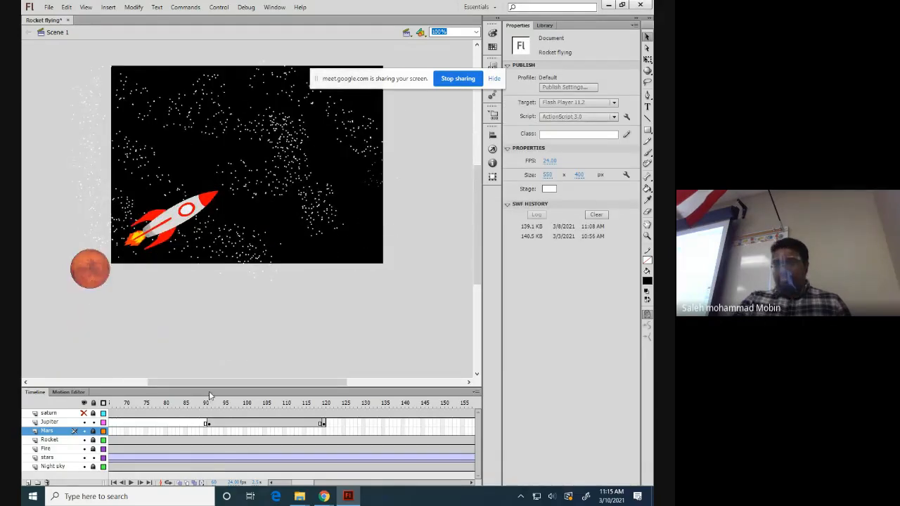
pyautogui.click(83, 422)
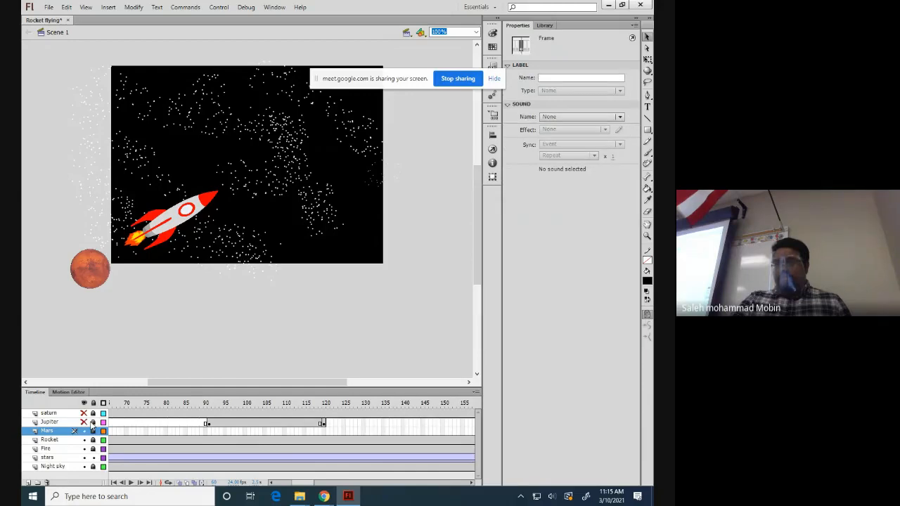
pyautogui.click(83, 422)
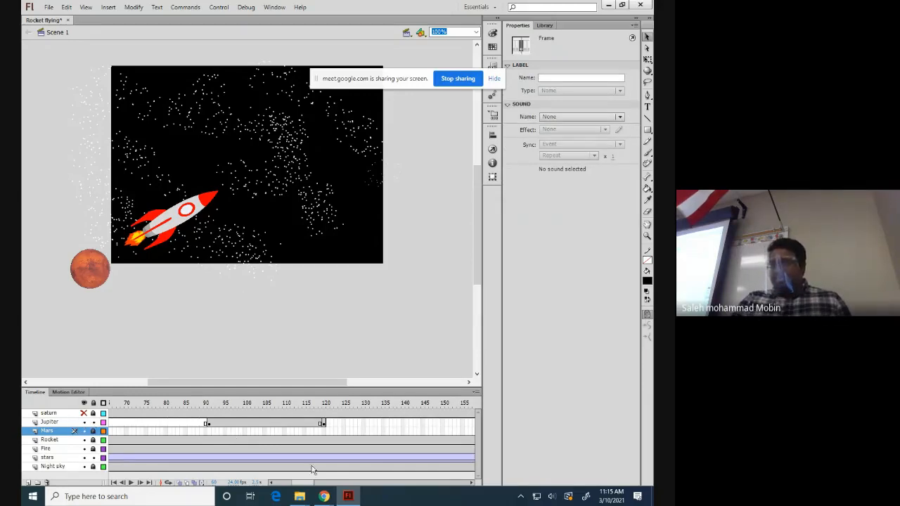
# Create a classic tween between the keyframes at frames 91 and 120 on the Jupiter layer.
pyautogui.moveTo(309, 484); pyautogui.dragTo(300, 483)
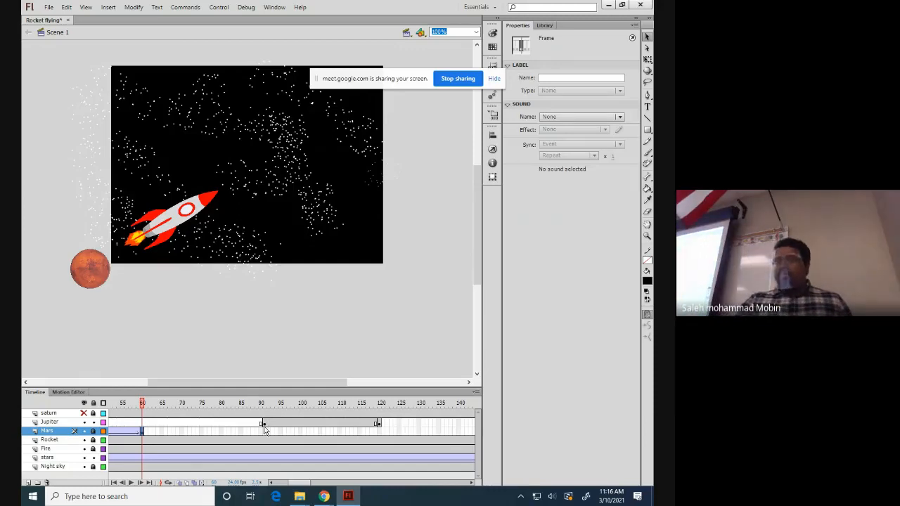
pyautogui.click(264, 424)
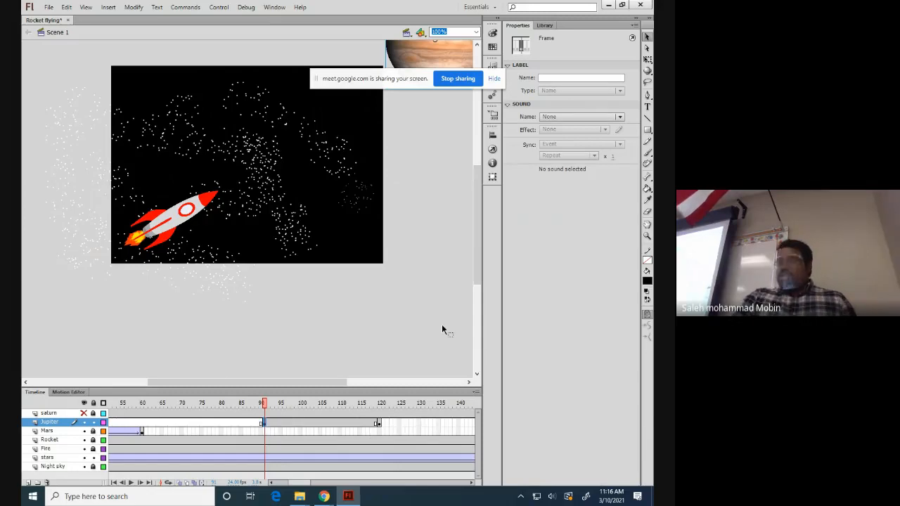
pyautogui.rightClick(324, 427)
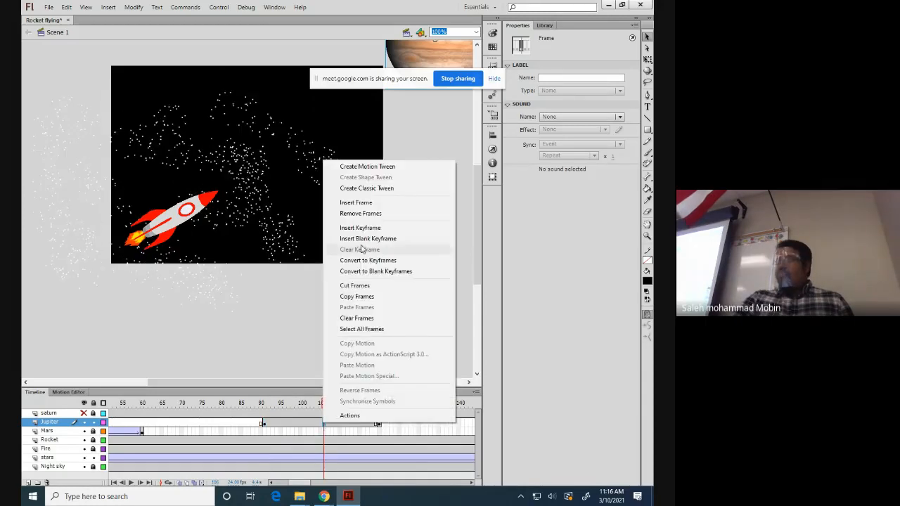
pyautogui.click(359, 189)
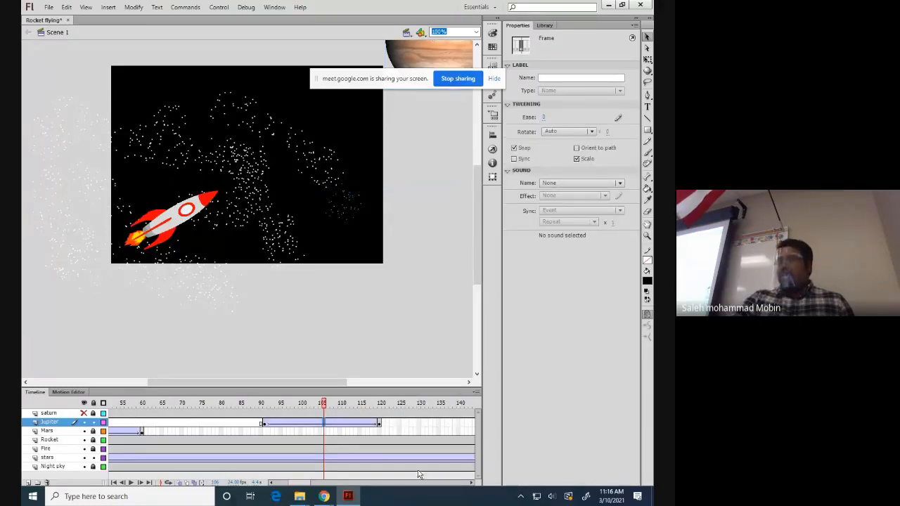
# Move Jupiter at frame 120 off the stage's lower-left corner, to about X -203, Y 321, and lock its layer.
pyautogui.click(380, 425)
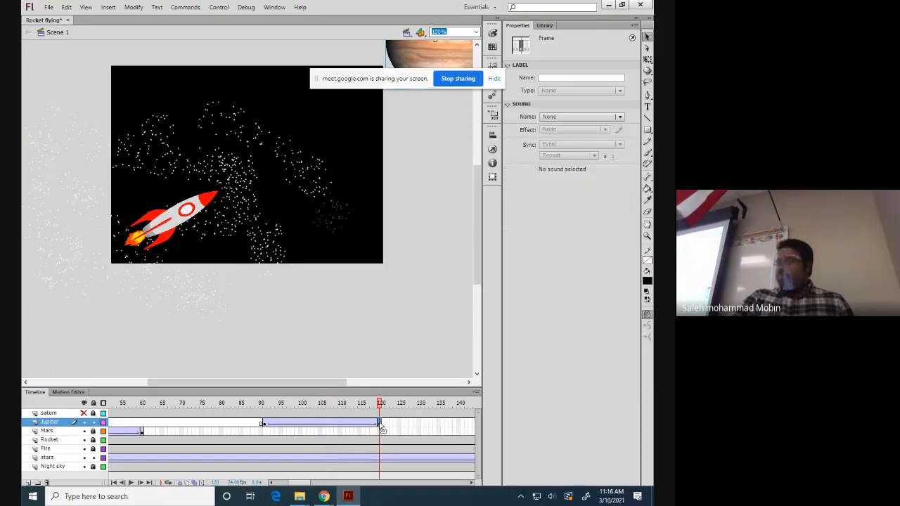
pyautogui.moveTo(431, 50); pyautogui.dragTo(56, 285)
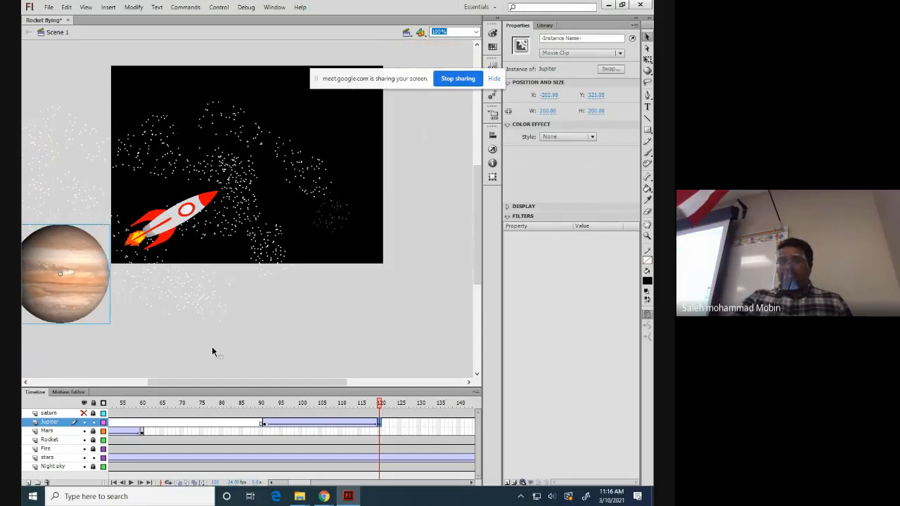
pyautogui.click(94, 422)
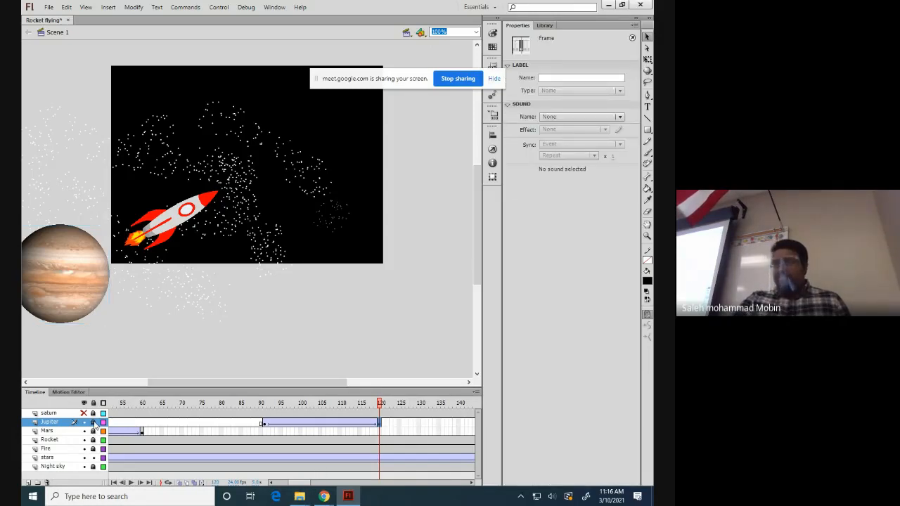
# Insert a keyframe at frame 91 on the saturn layer.
pyautogui.moveTo(304, 483); pyautogui.dragTo(274, 482)
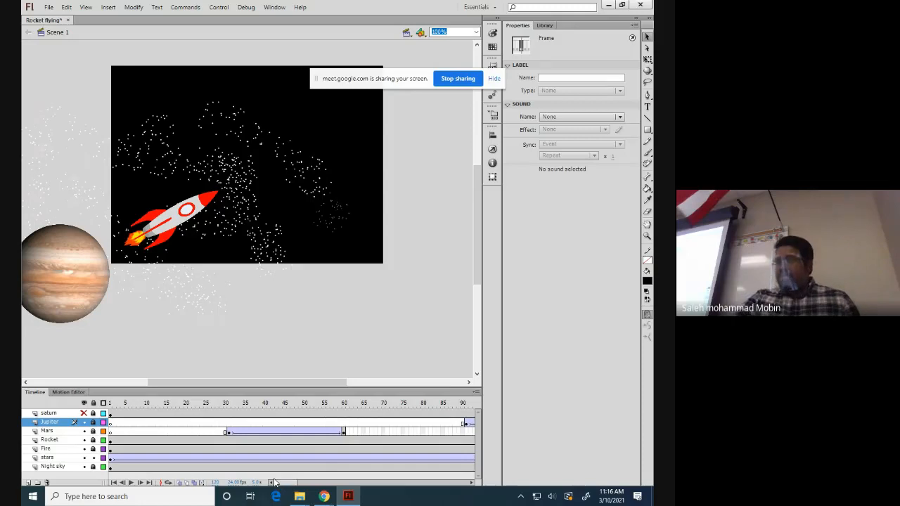
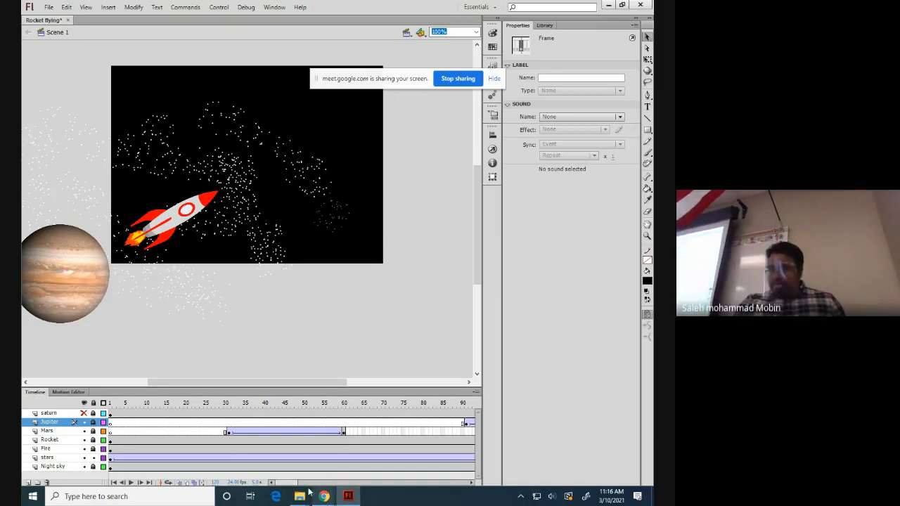
pyautogui.moveTo(293, 482); pyautogui.dragTo(311, 487)
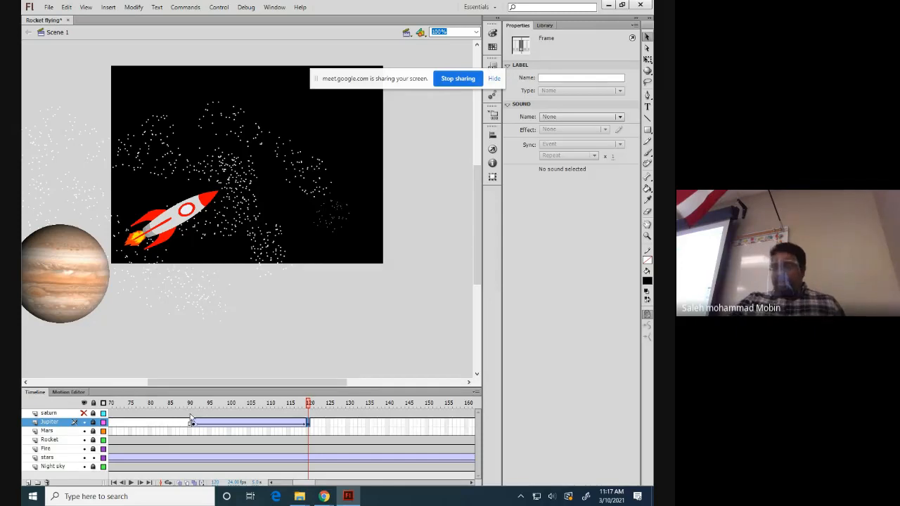
pyautogui.click(193, 416)
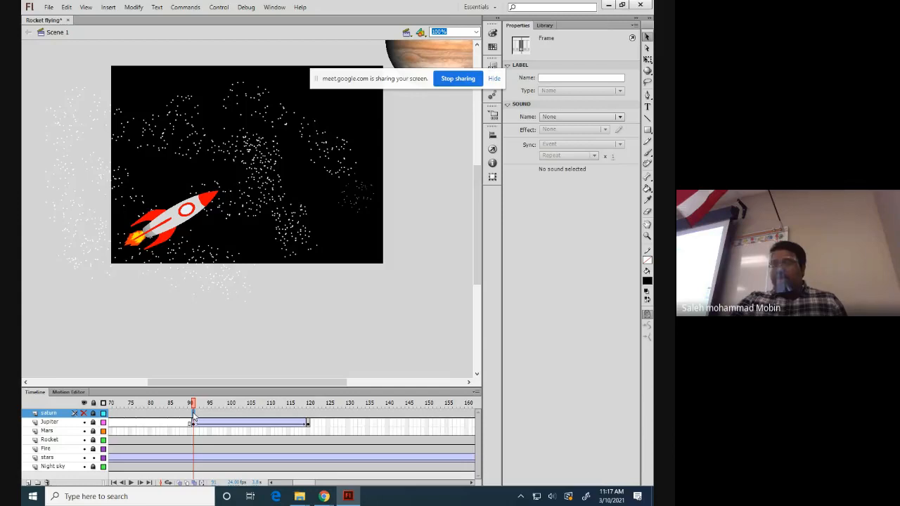
pyautogui.rightClick(194, 416)
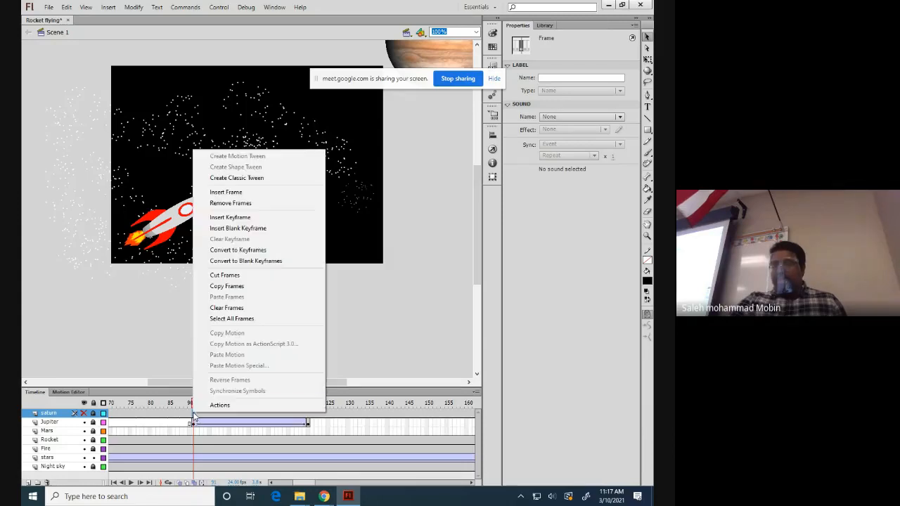
pyautogui.click(227, 218)
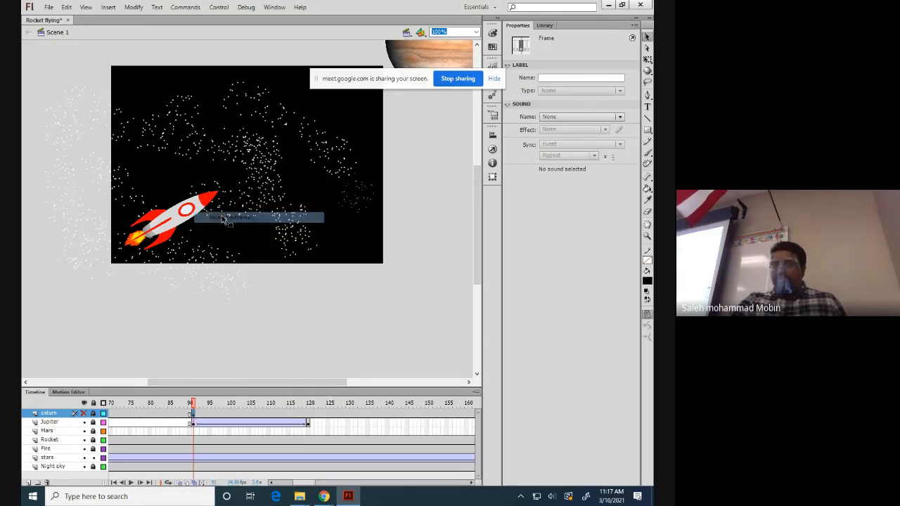
# Undo the last frame selection on the saturn layer.
pyautogui.click(188, 416)
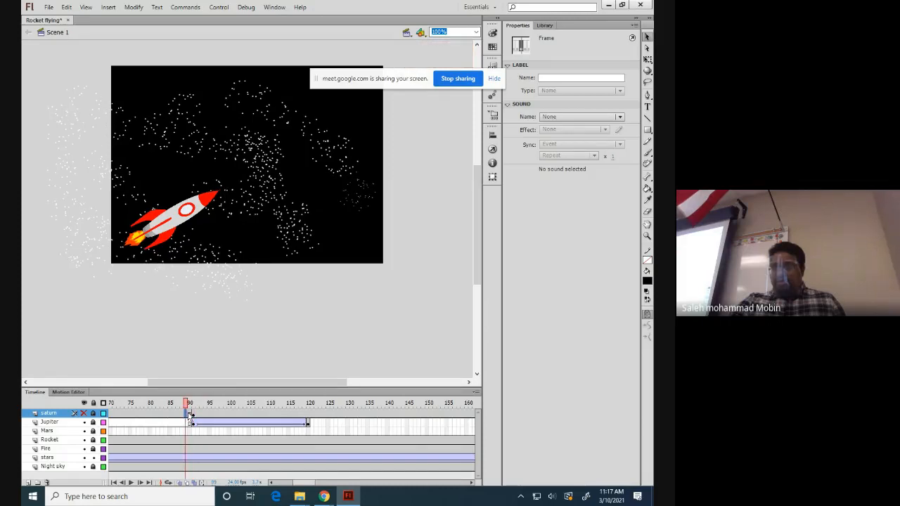
pyautogui.click(189, 415)
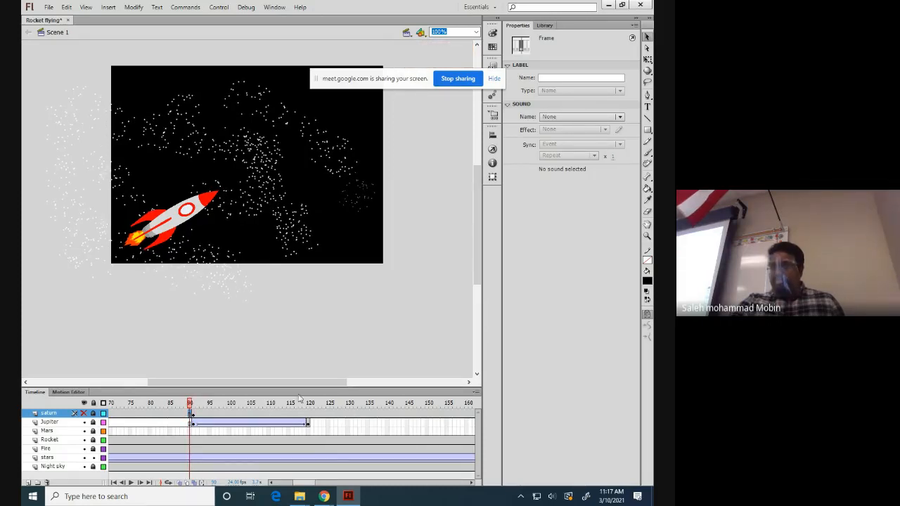
pyautogui.click(66, 9)
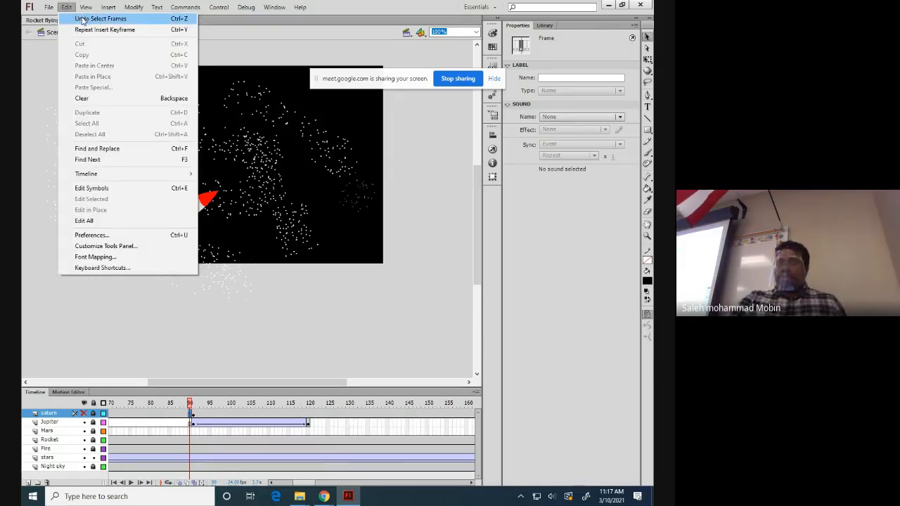
pyautogui.click(82, 19)
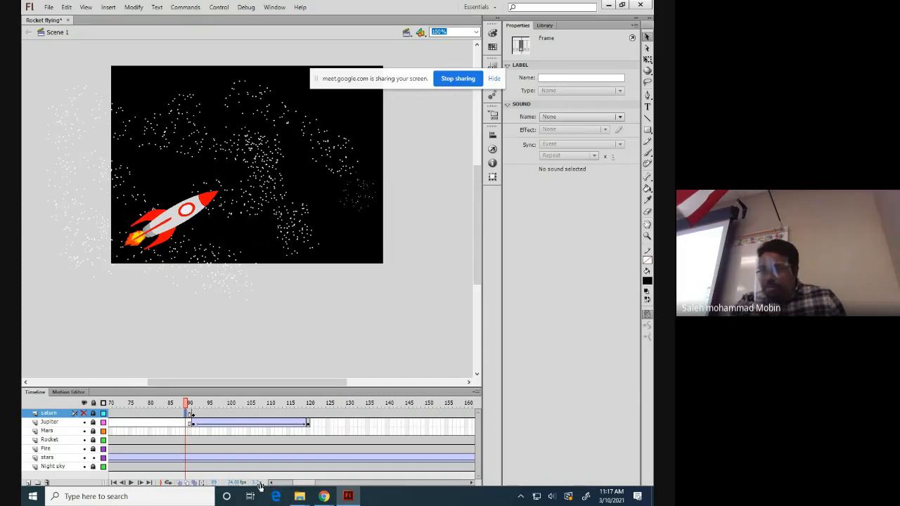
# Insert a keyframe at frame 151 and a blank keyframe at frame 150 on the saturn layer.
pyautogui.moveTo(304, 483); pyautogui.dragTo(325, 485)
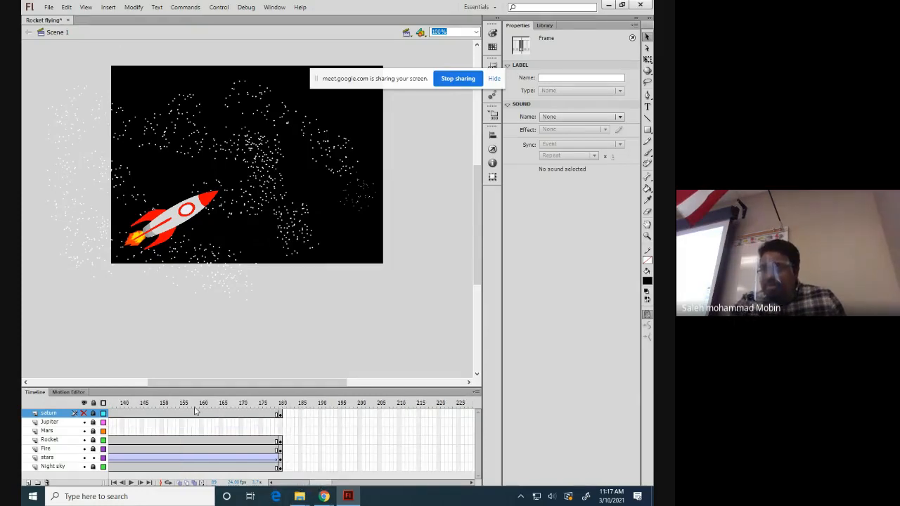
pyautogui.click(166, 417)
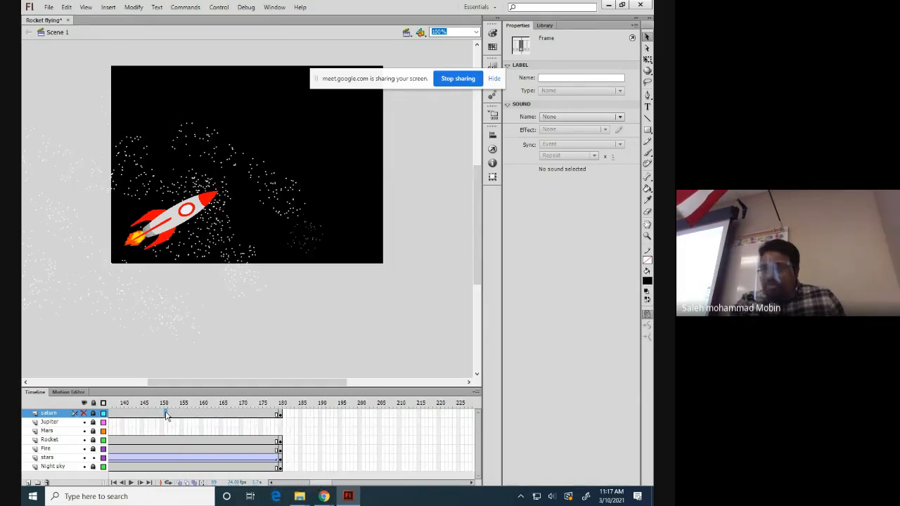
pyautogui.doubleClick(168, 417)
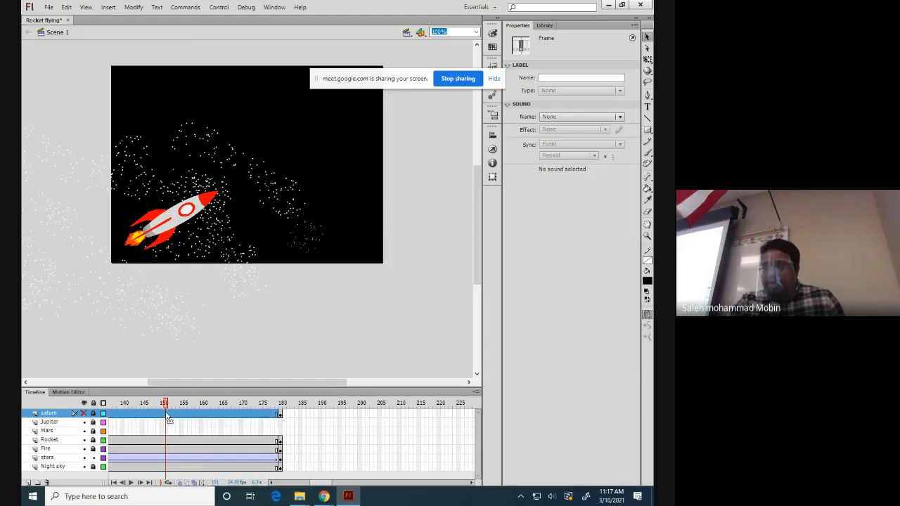
pyautogui.rightClick(167, 416)
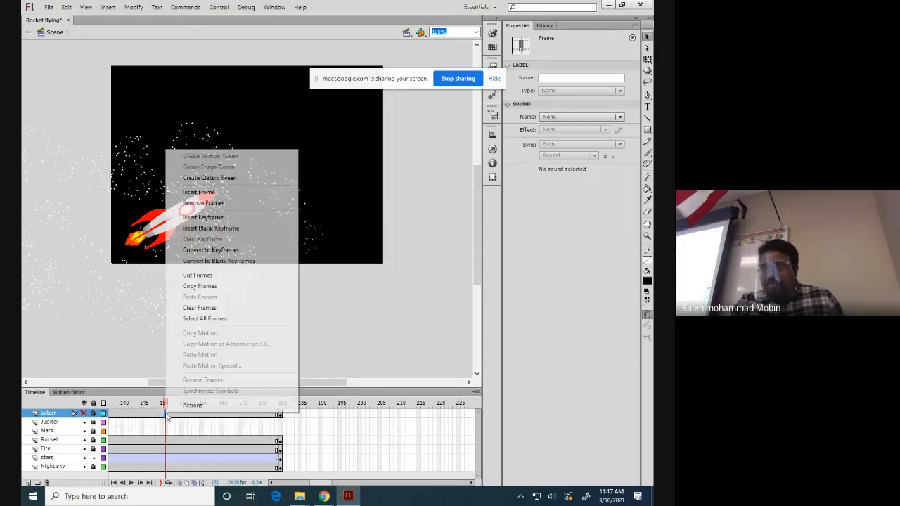
pyautogui.click(202, 217)
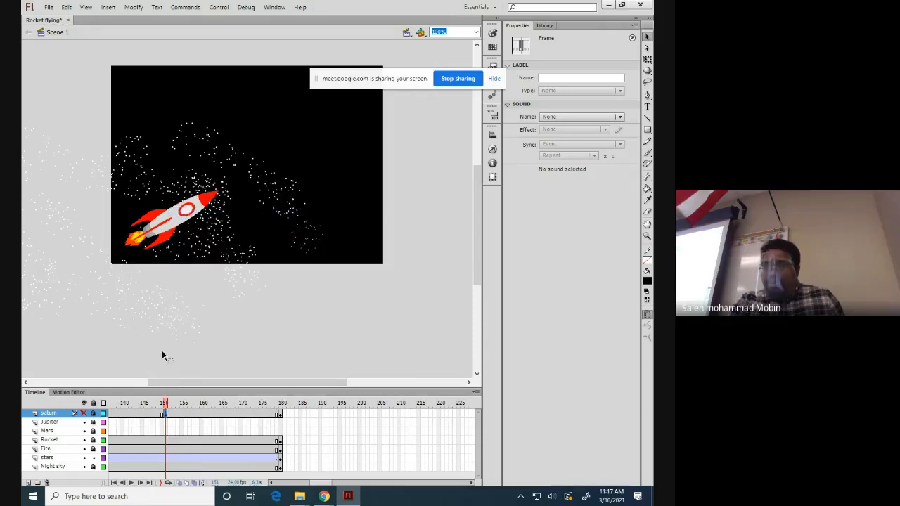
pyautogui.rightClick(163, 415)
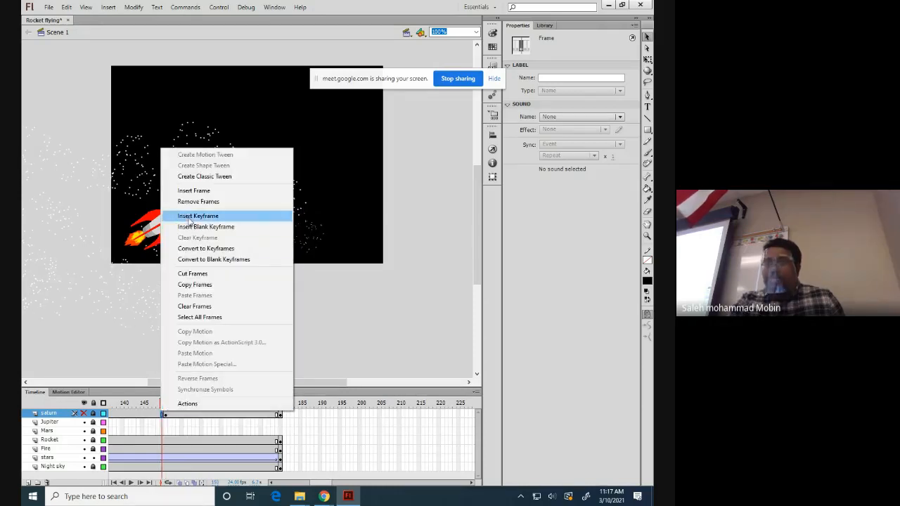
pyautogui.click(196, 226)
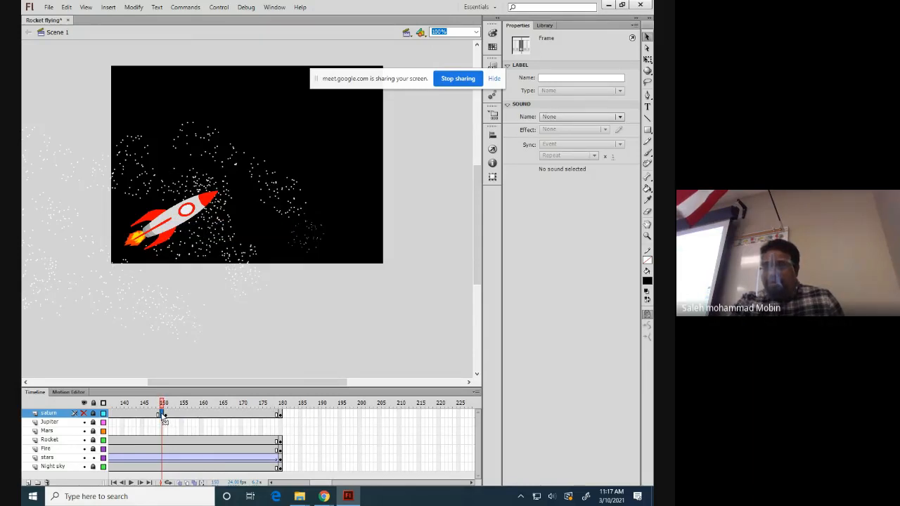
# Insert blank keyframes at frames 145, 147 and 142 on the saturn layer.
pyautogui.moveTo(164, 416); pyautogui.dragTo(145, 418)
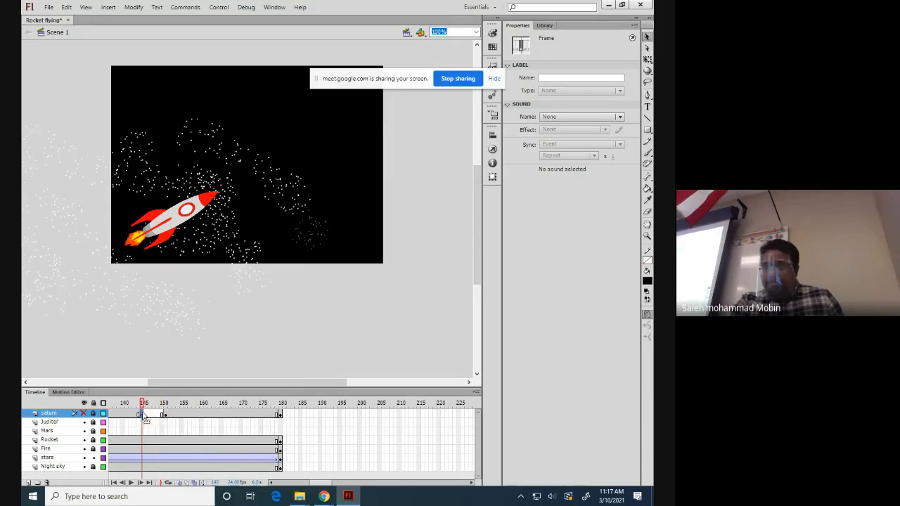
pyautogui.click(162, 415)
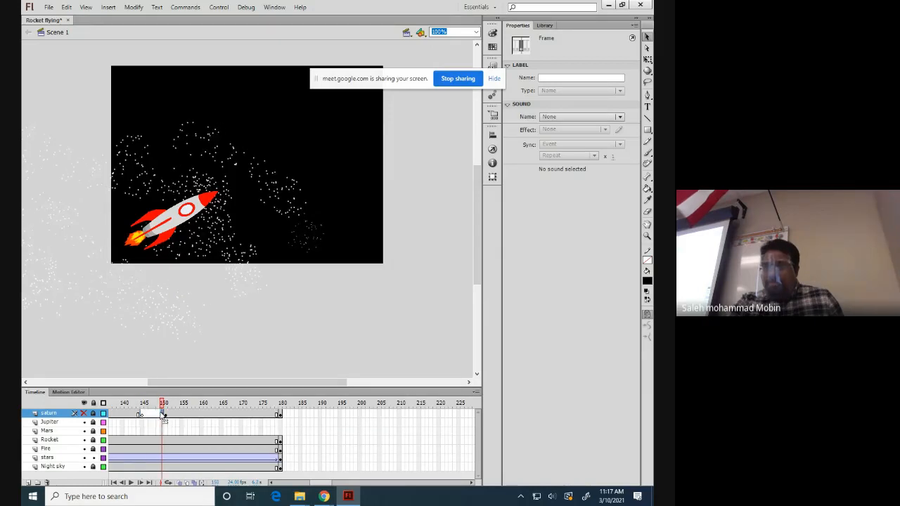
pyautogui.moveTo(163, 416); pyautogui.dragTo(149, 415)
pyautogui.click(163, 415)
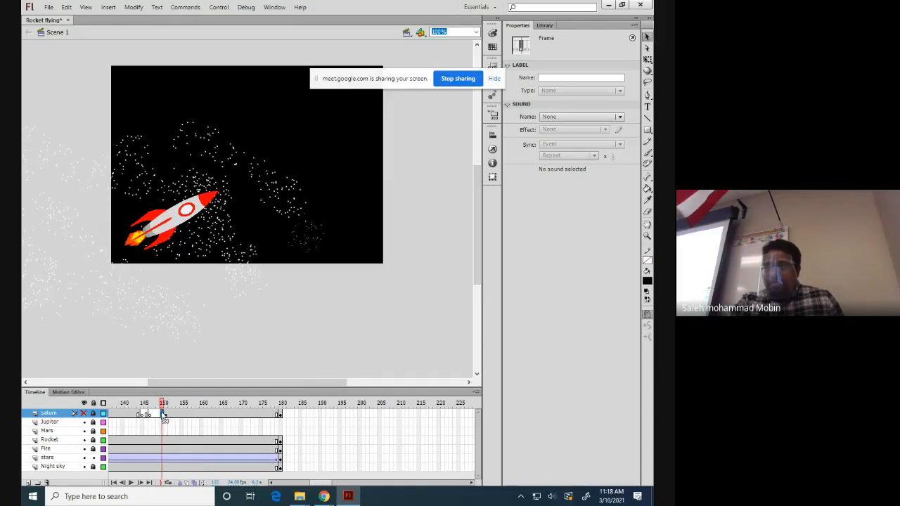
pyautogui.click(130, 415)
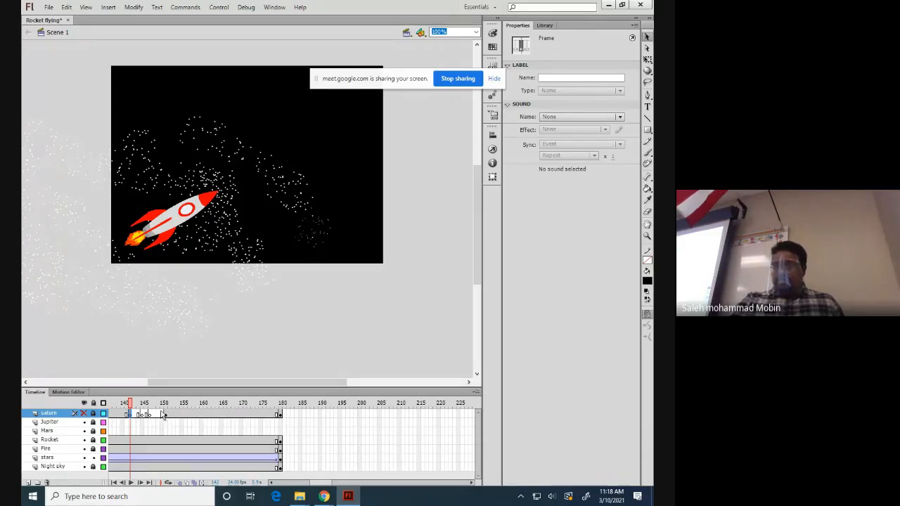
# Try to clear a keyframe in the opening frame span of the saturn layer.
pyautogui.moveTo(162, 414); pyautogui.dragTo(121, 416)
pyautogui.rightClick(121, 416)
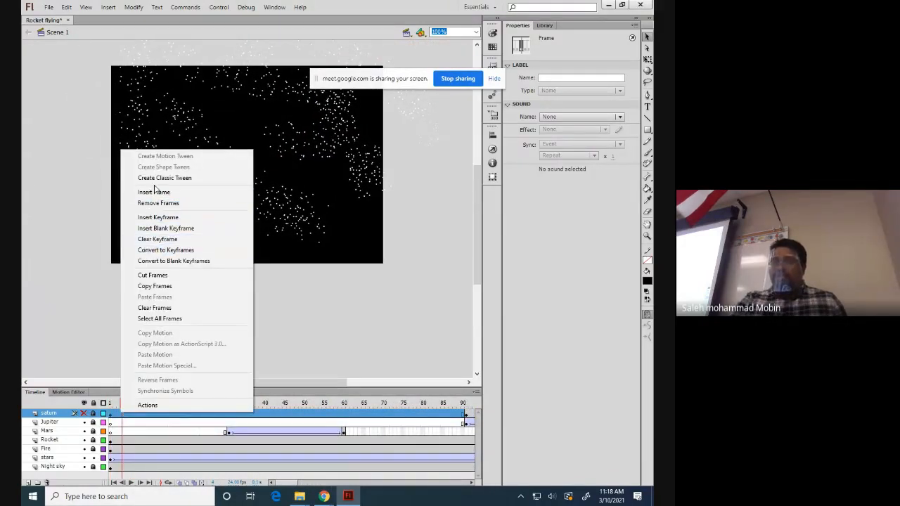
pyautogui.click(156, 239)
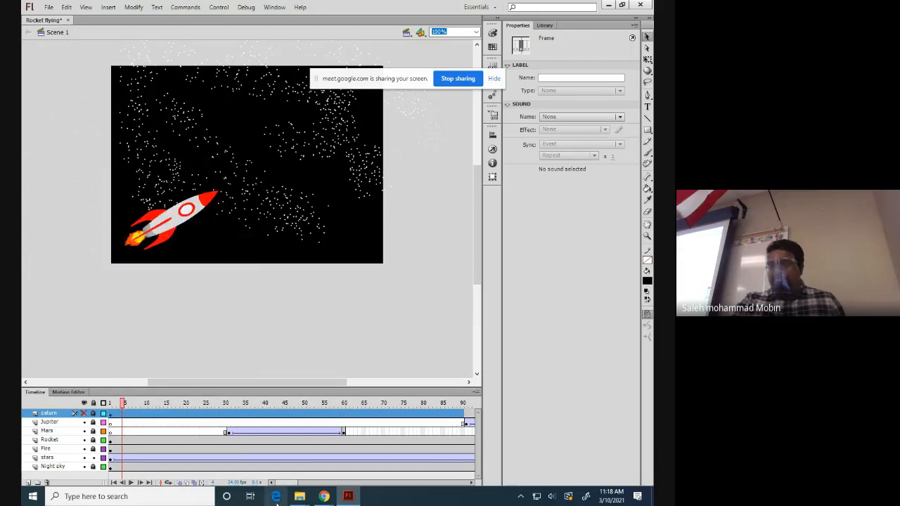
pyautogui.click(242, 422)
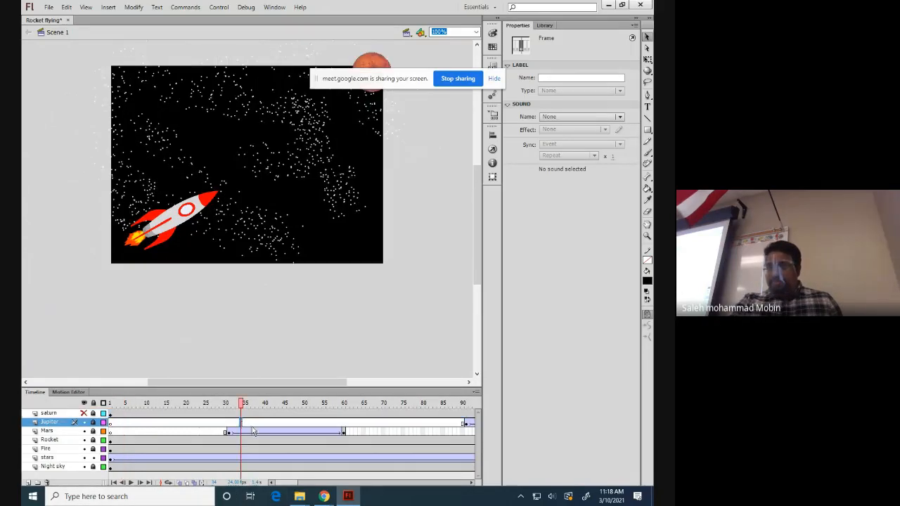
pyautogui.click(136, 414)
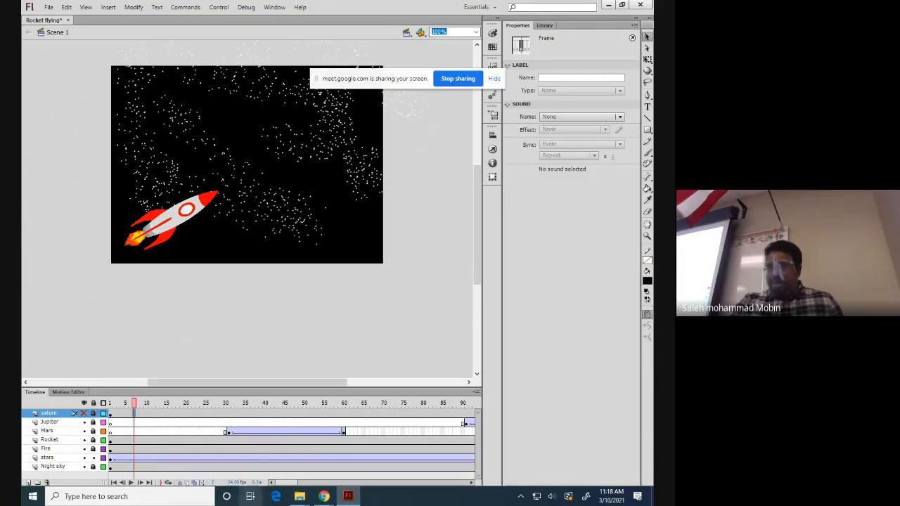
# Try to select the saturn layer's frames from about 138 to 149, covering the extra blank keyframes.
pyautogui.moveTo(293, 486); pyautogui.dragTo(328, 486)
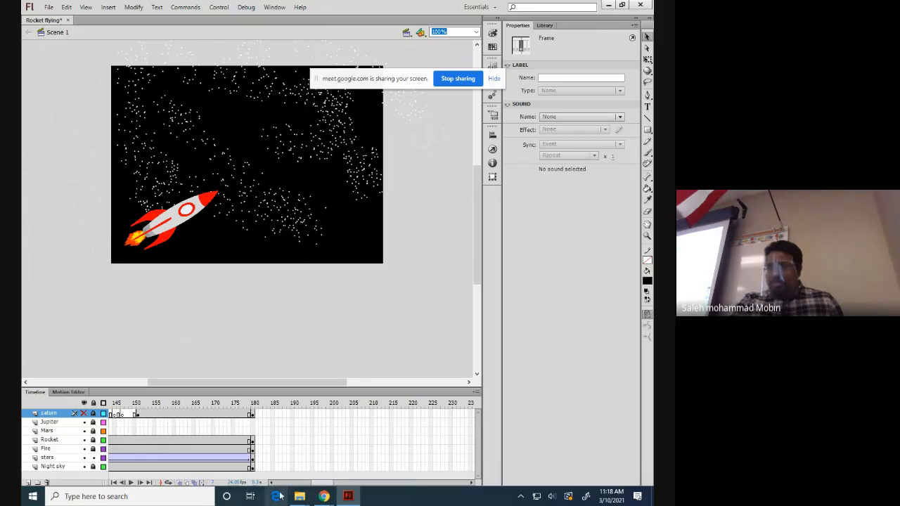
pyautogui.moveTo(316, 486); pyautogui.dragTo(308, 486)
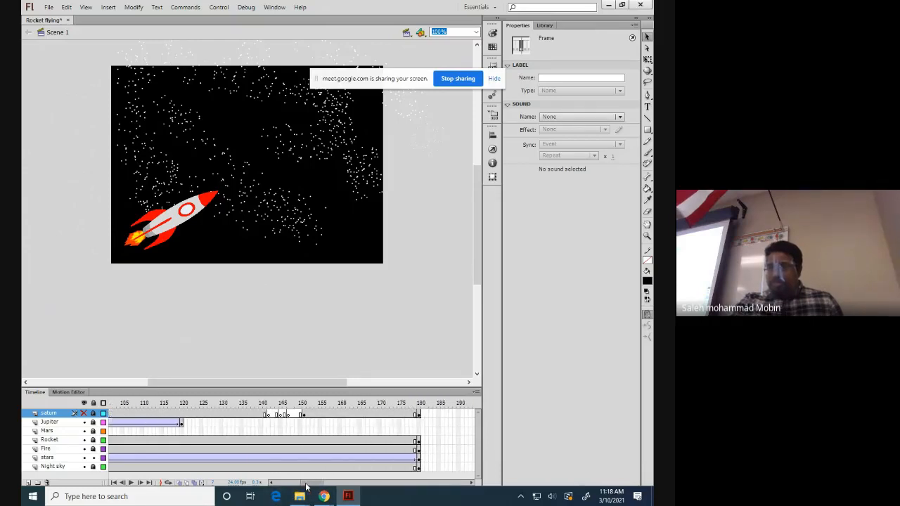
pyautogui.rightClick(285, 416)
pyautogui.click(293, 416)
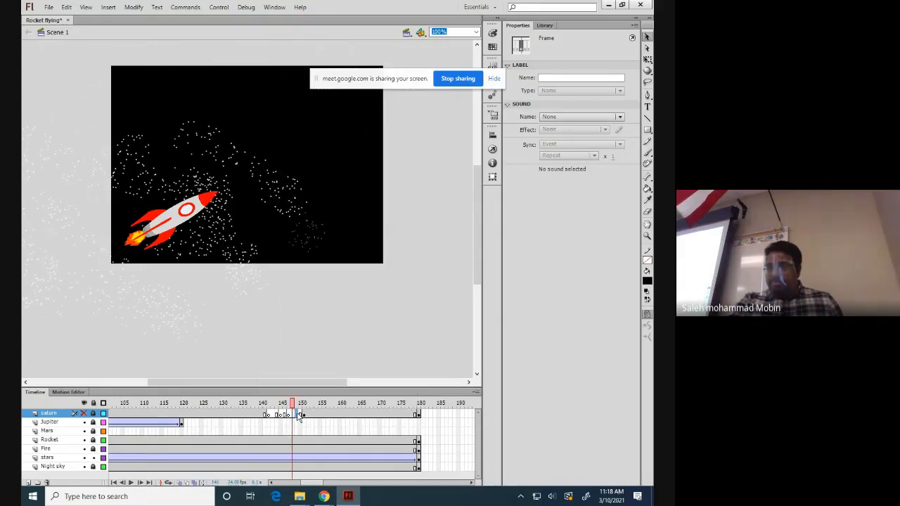
pyautogui.moveTo(299, 416); pyautogui.dragTo(255, 414)
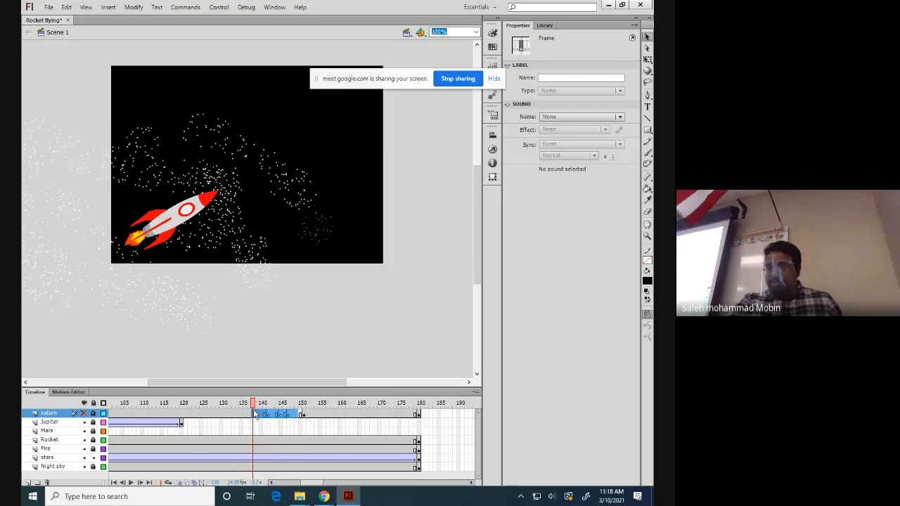
pyautogui.click(255, 415)
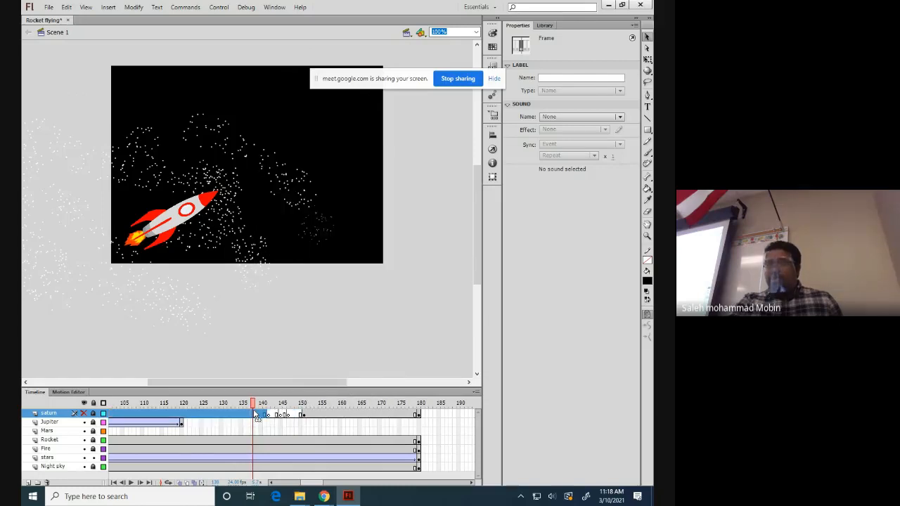
# Delete the saturn layer and add a new layer above Jupiter.
pyautogui.rightClick(49, 415)
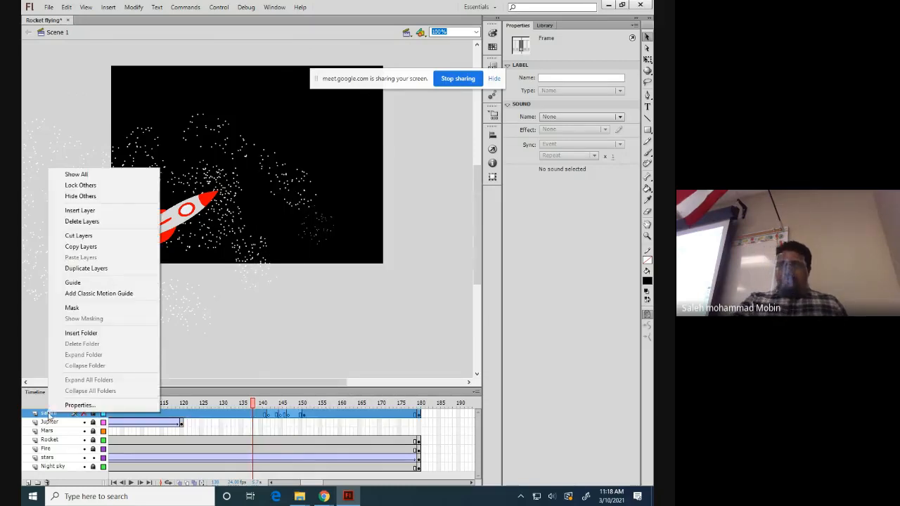
pyautogui.click(92, 221)
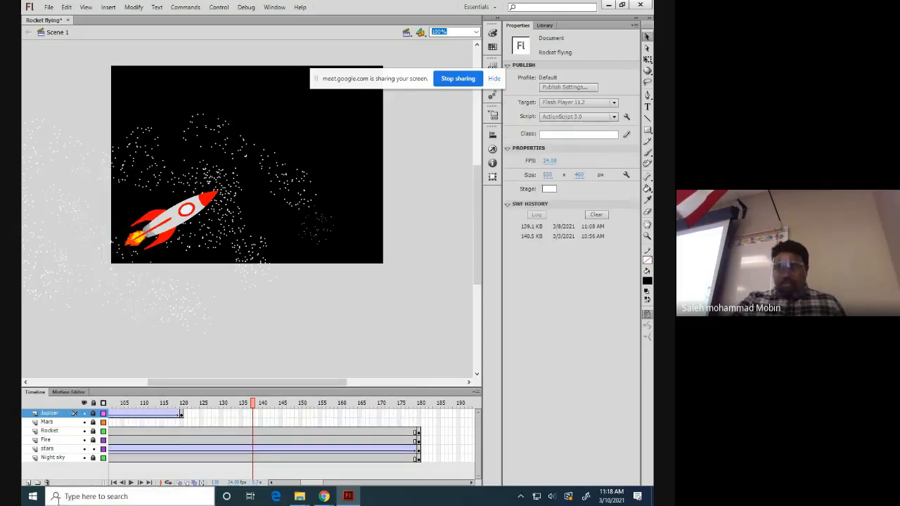
pyautogui.click(28, 482)
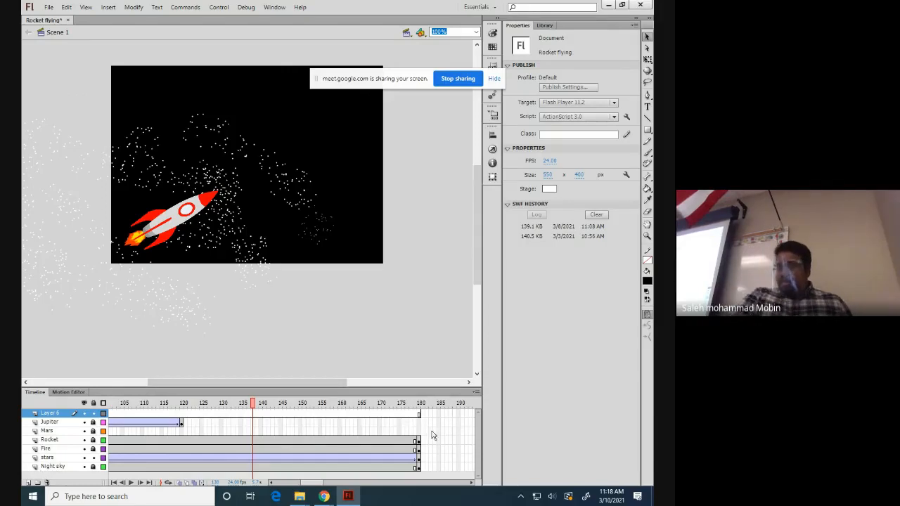
# Import the saturn image to the stage on the new layer, replacing the existing library items.
pyautogui.click(49, 7)
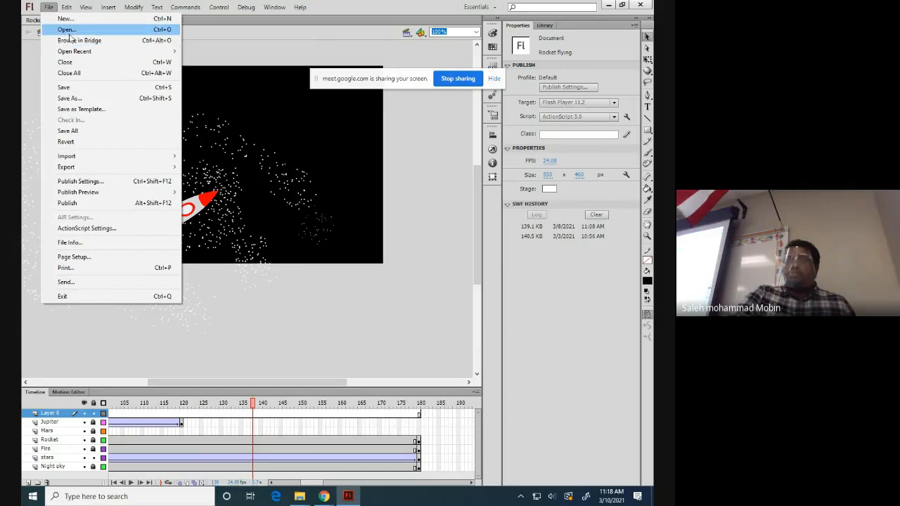
pyautogui.moveTo(71, 171)
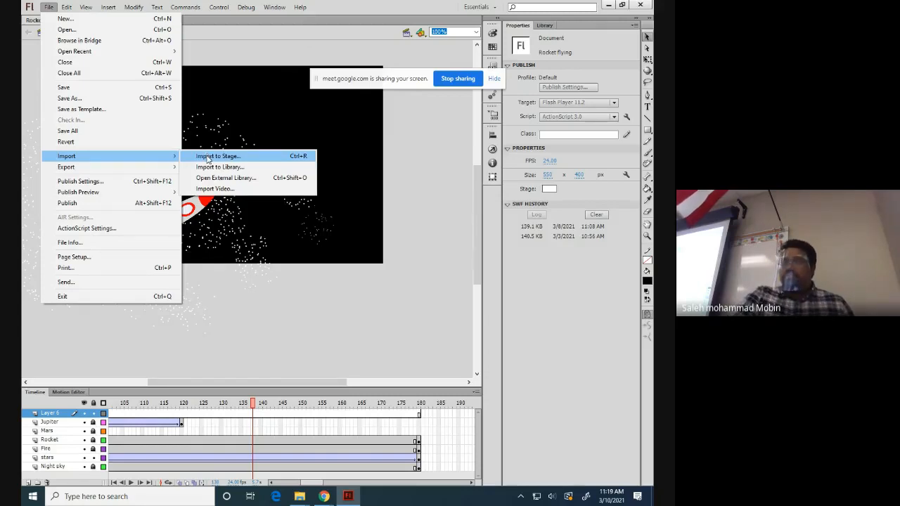
pyautogui.click(209, 158)
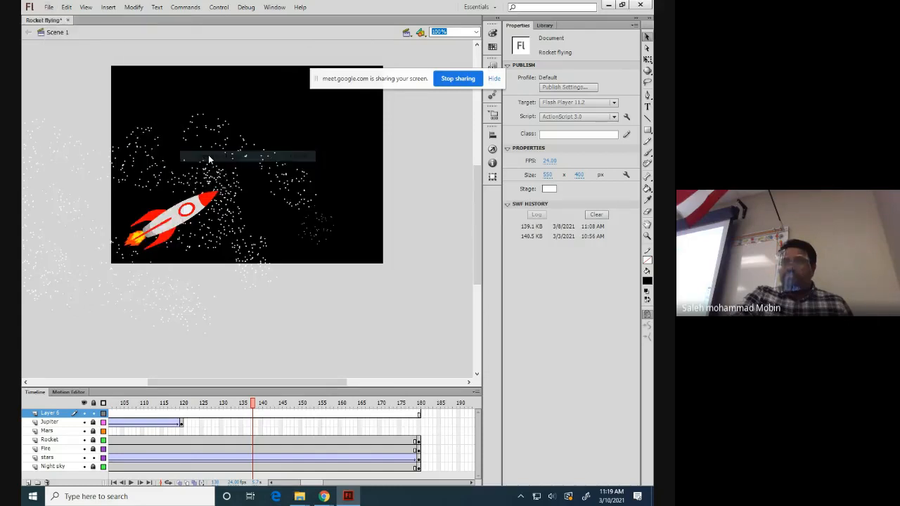
pyautogui.click(329, 179)
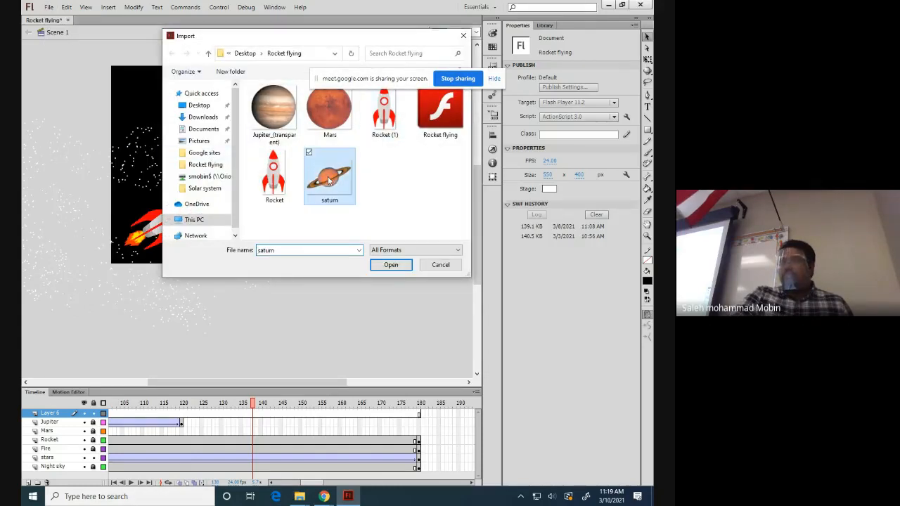
pyautogui.click(388, 265)
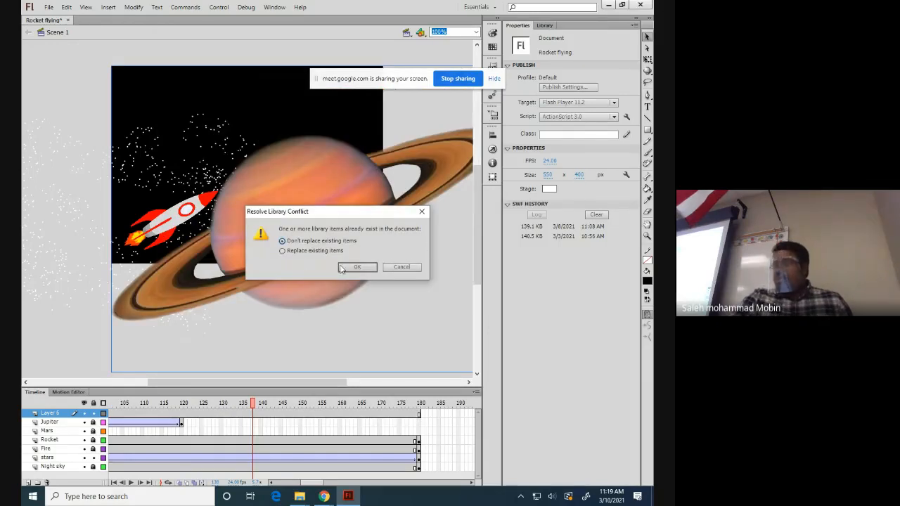
pyautogui.click(283, 250)
pyautogui.click(359, 267)
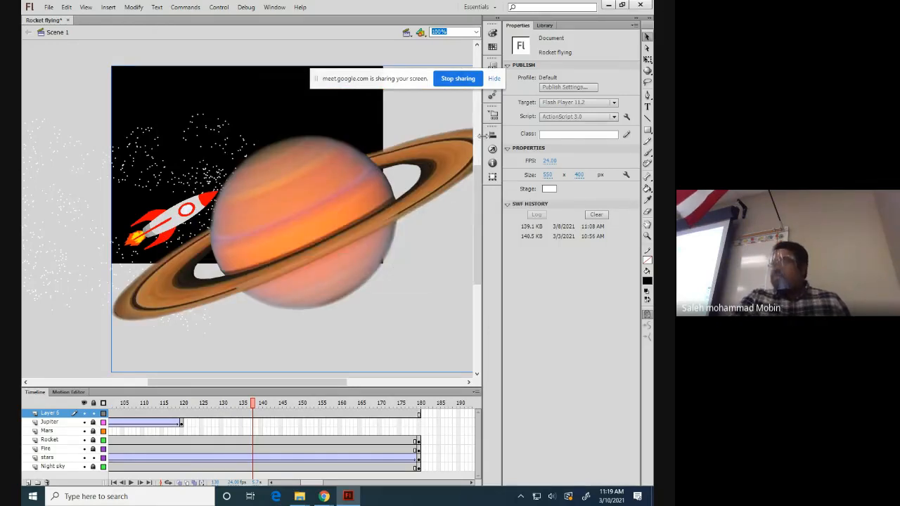
# Resize the Saturn bitmap to 350 by 350 and move it off the stage's upper-right corner, to about X 553, Y -222.
pyautogui.click(542, 26)
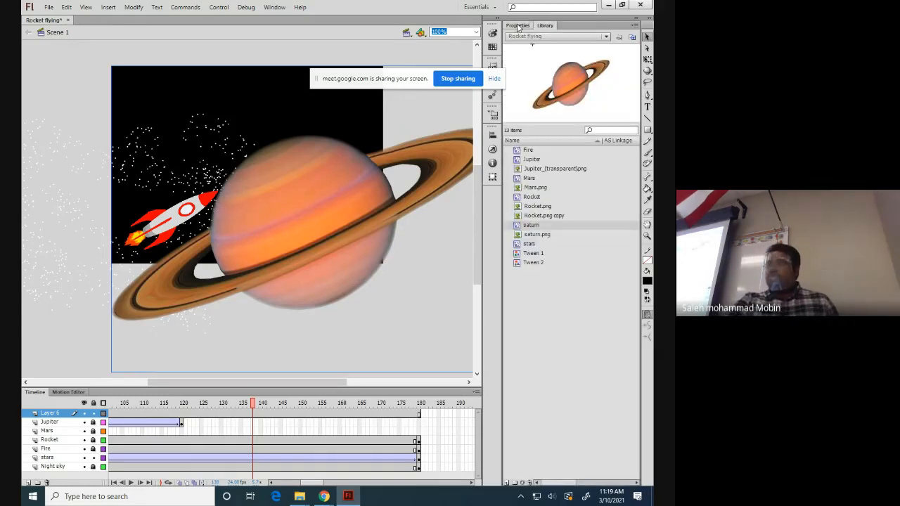
pyautogui.click(519, 26)
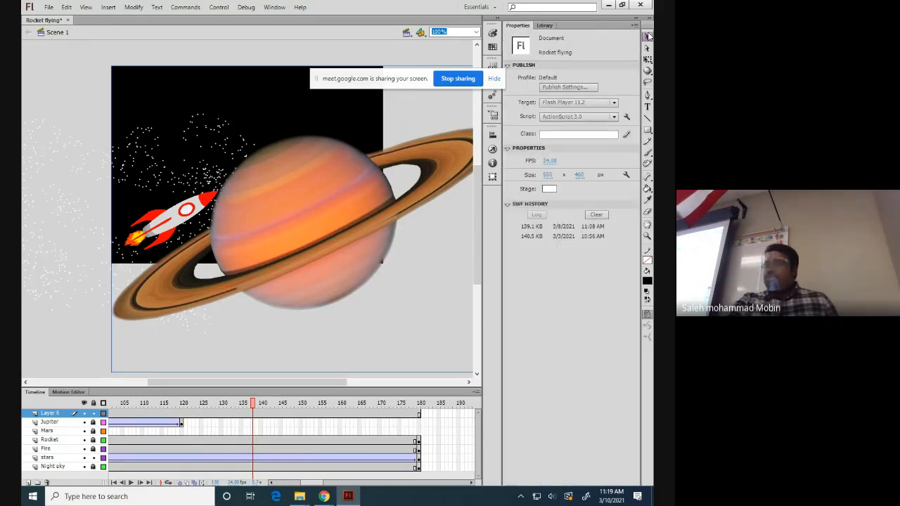
pyautogui.click(277, 177)
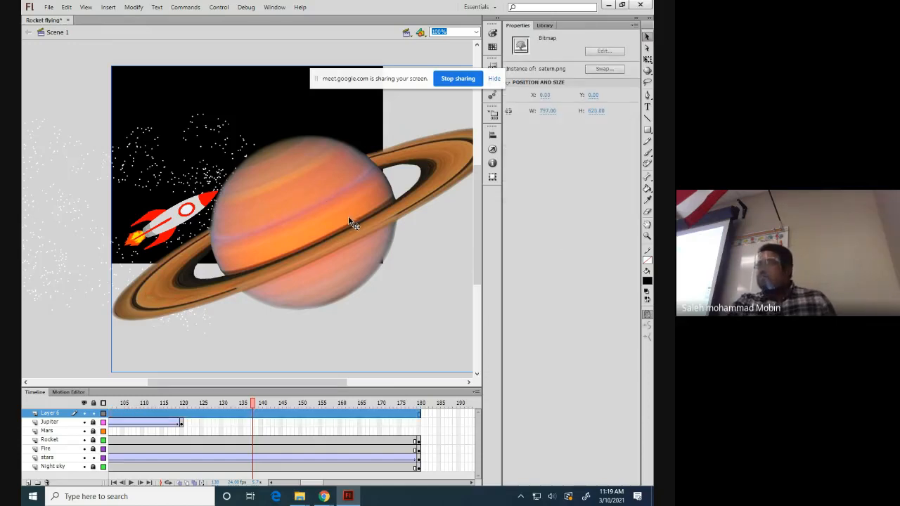
pyautogui.click(546, 111)
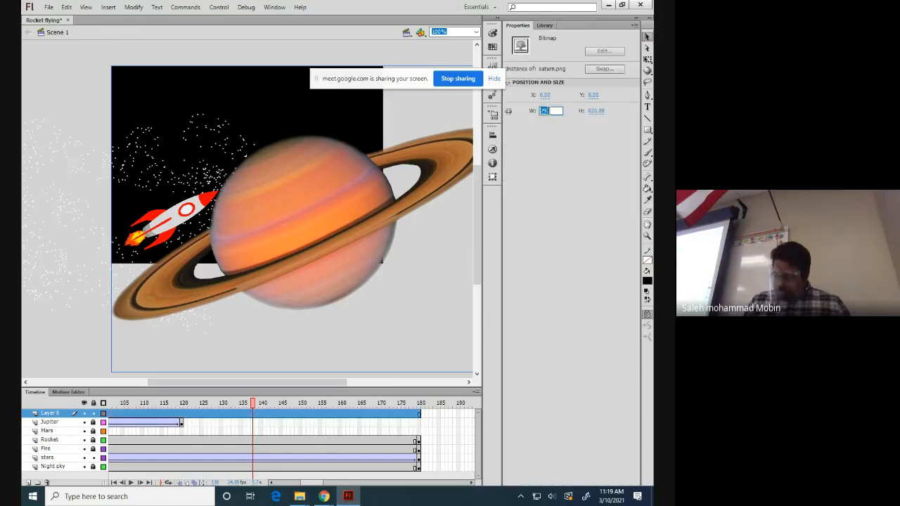
pyautogui.write('3')
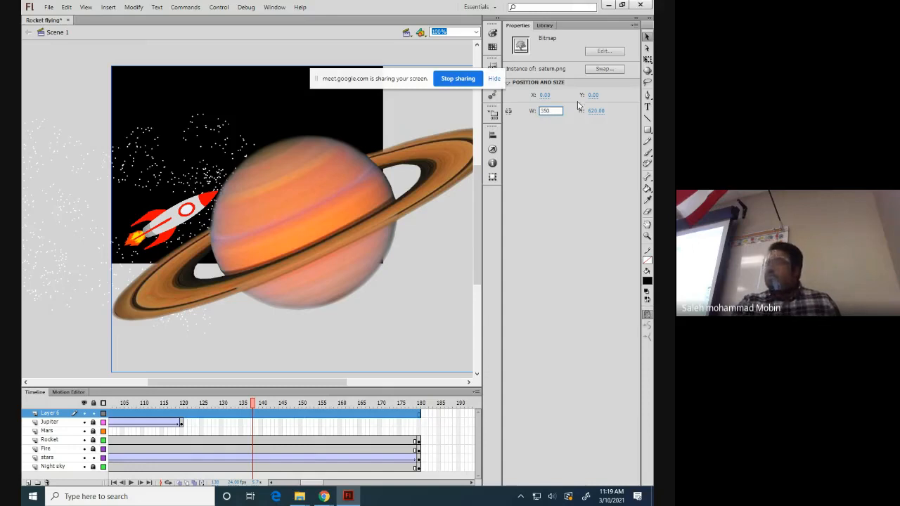
pyautogui.write('50')
pyautogui.click(599, 111)
pyautogui.write('3')
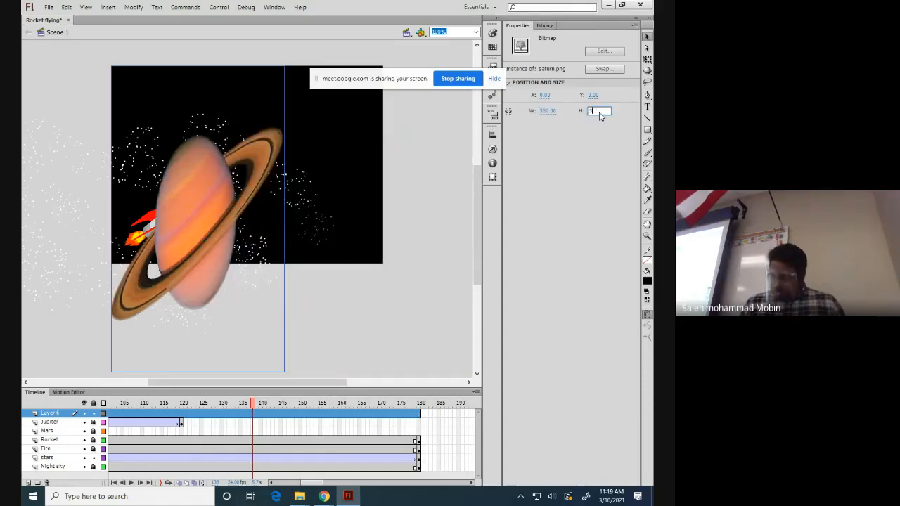
pyautogui.write('50')
pyautogui.press('Return')
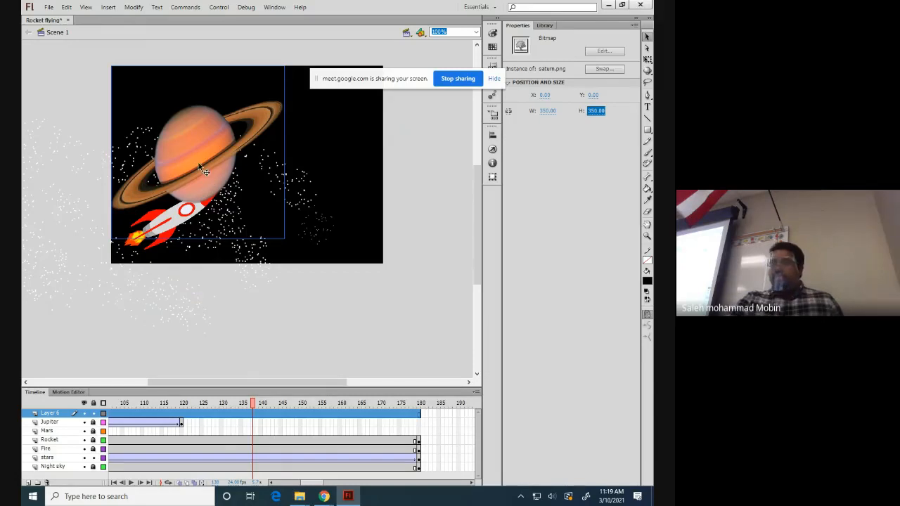
pyautogui.moveTo(192, 155); pyautogui.dragTo(468, 83)
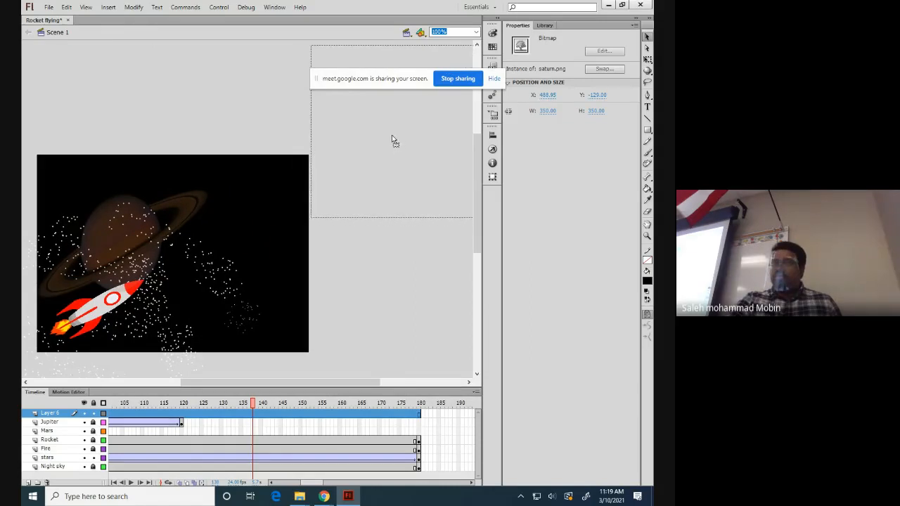
pyautogui.moveTo(392, 141); pyautogui.dragTo(392, 133)
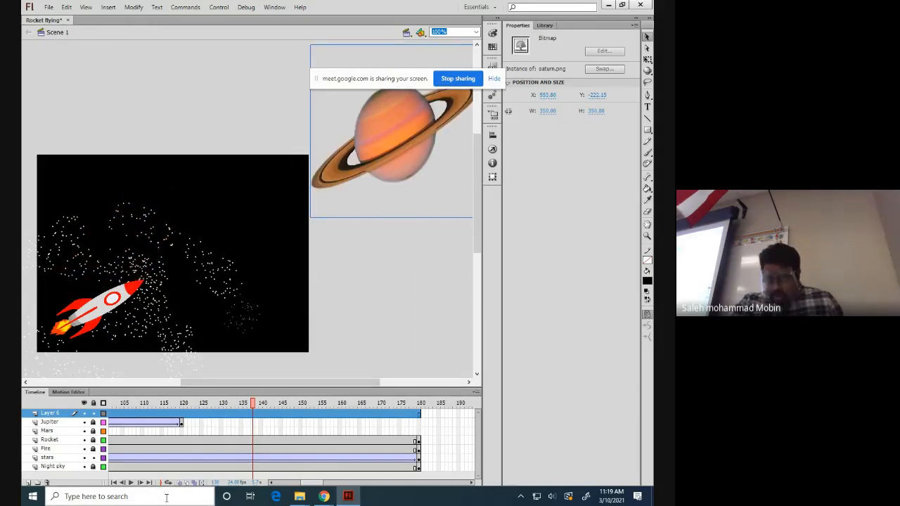
# Insert a keyframe at frame 138 on Layer 6 and select frame 180 on that layer.
pyautogui.rightClick(418, 416)
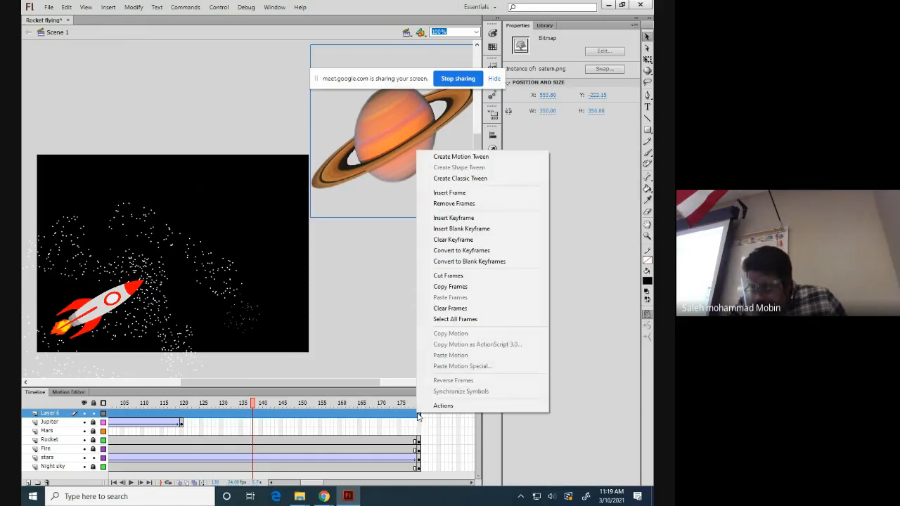
pyautogui.click(455, 219)
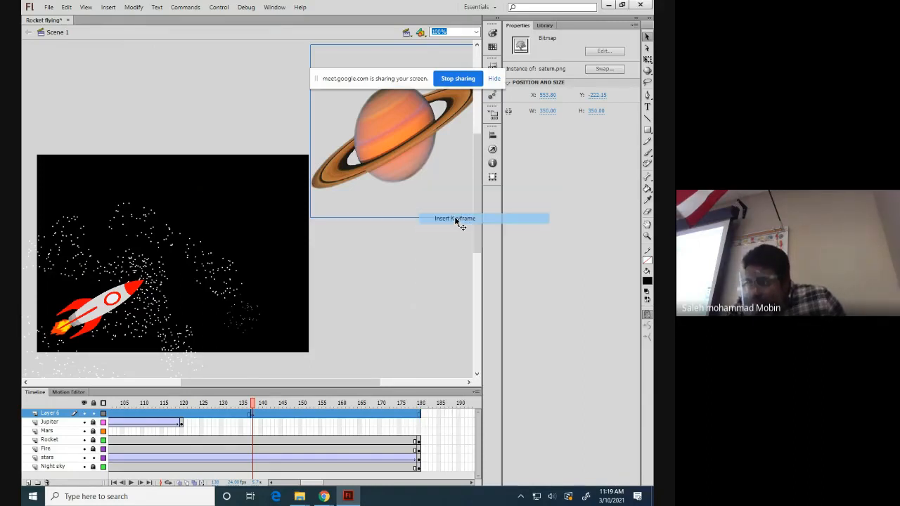
pyautogui.click(427, 429)
pyautogui.click(420, 415)
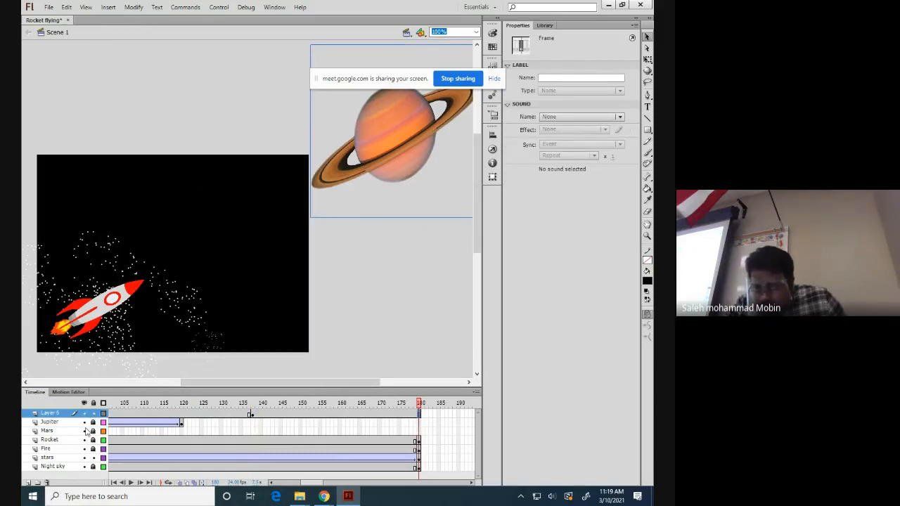
# Rename Layer 6 as Saturn and insert a keyframe at frame 180 on it.
pyautogui.doubleClick(56, 413)
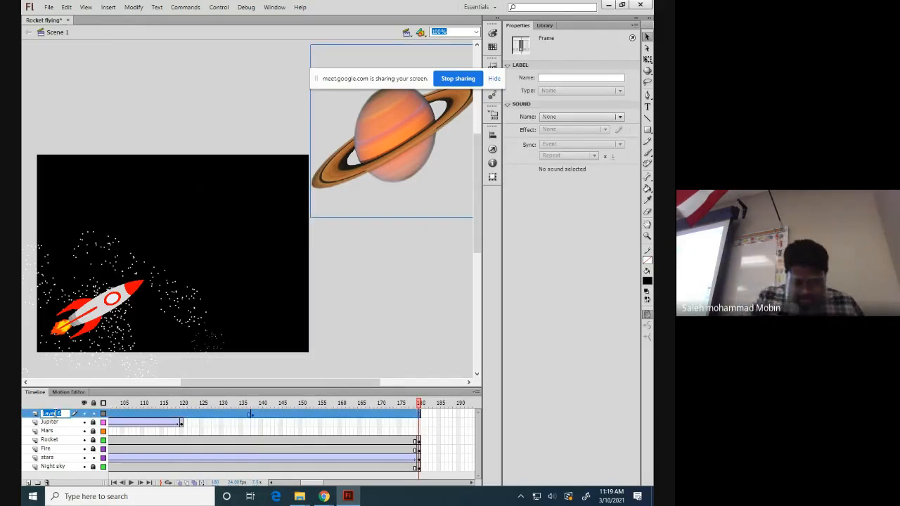
pyautogui.write('Satu')
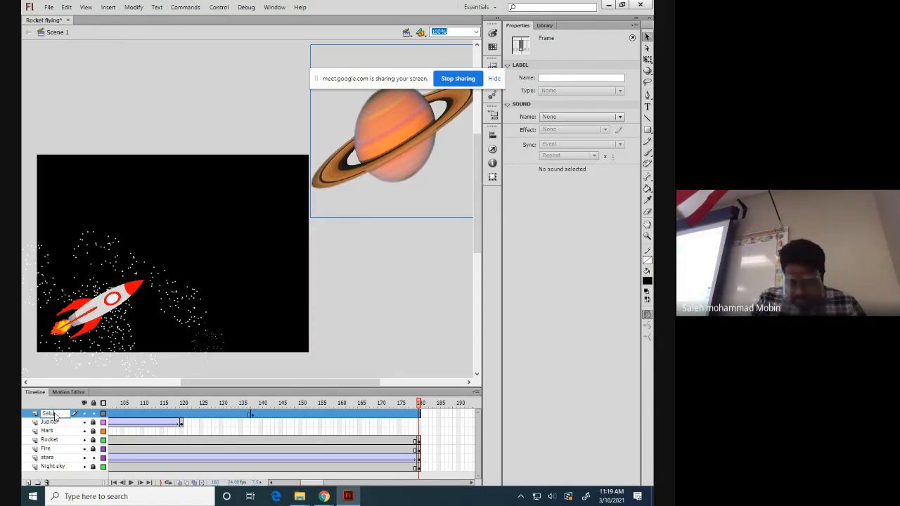
pyautogui.write('rn')
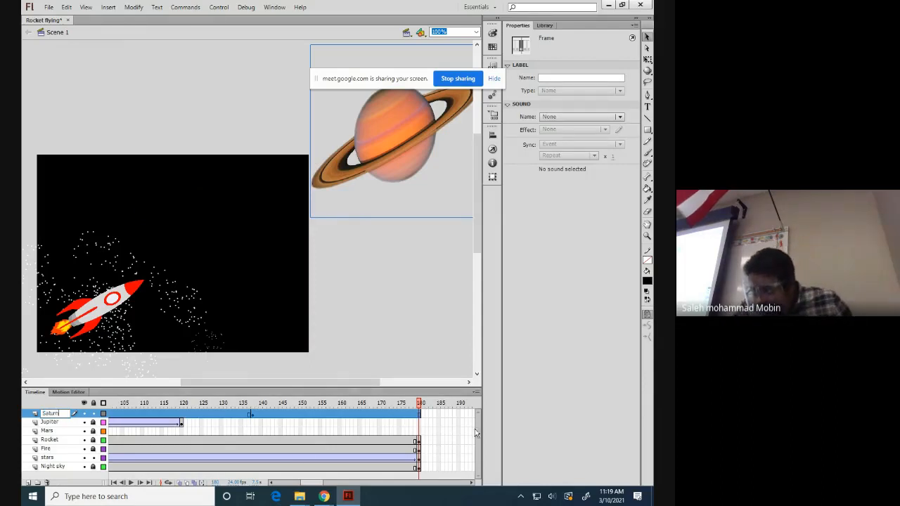
pyautogui.click(442, 424)
pyautogui.click(420, 414)
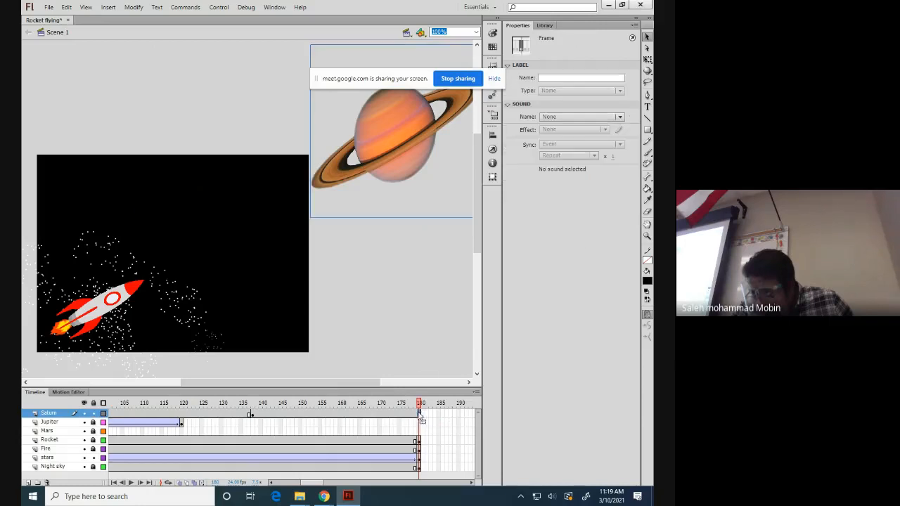
pyautogui.rightClick(419, 414)
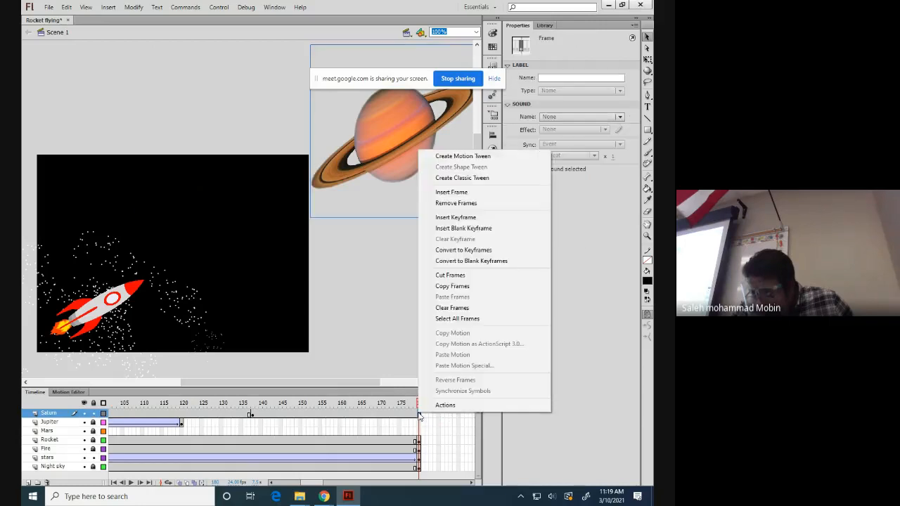
pyautogui.click(454, 217)
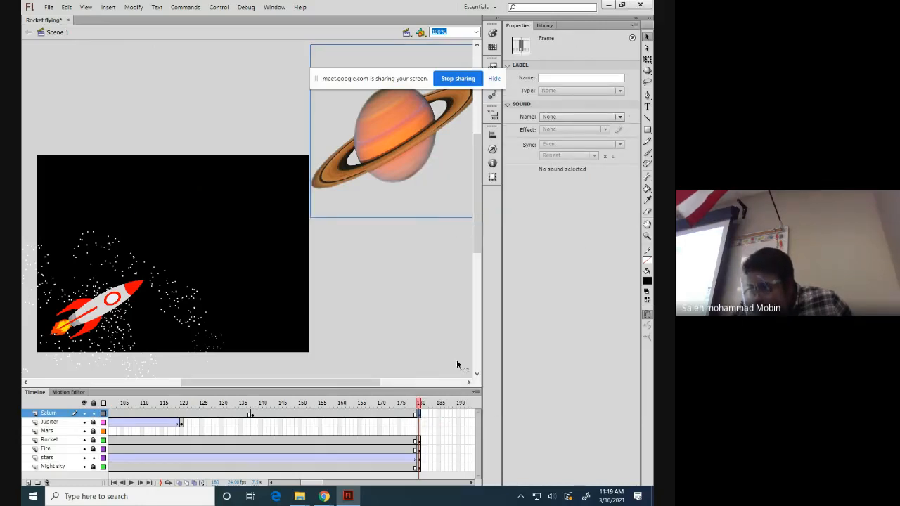
# Insert a blank keyframe at frame 137 on the Saturn layer and shift the preceding frame back to about frame 131.
pyautogui.click(252, 415)
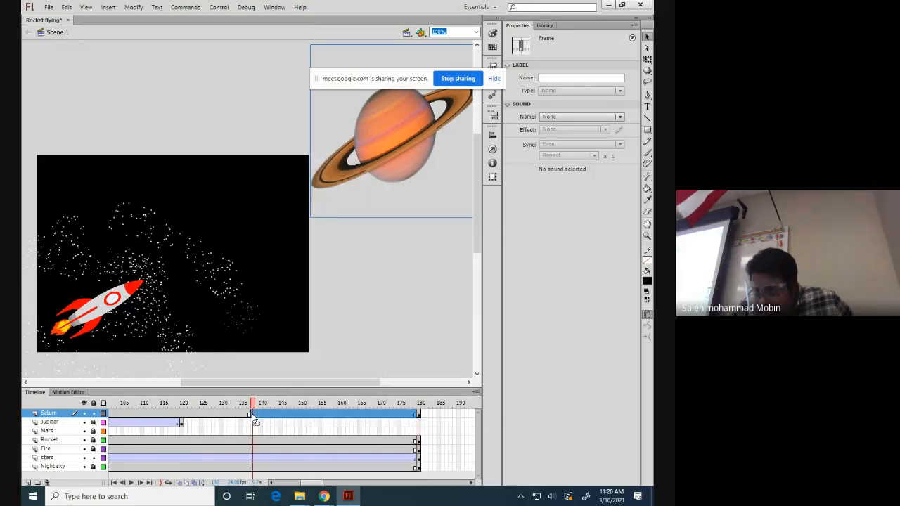
pyautogui.click(252, 416)
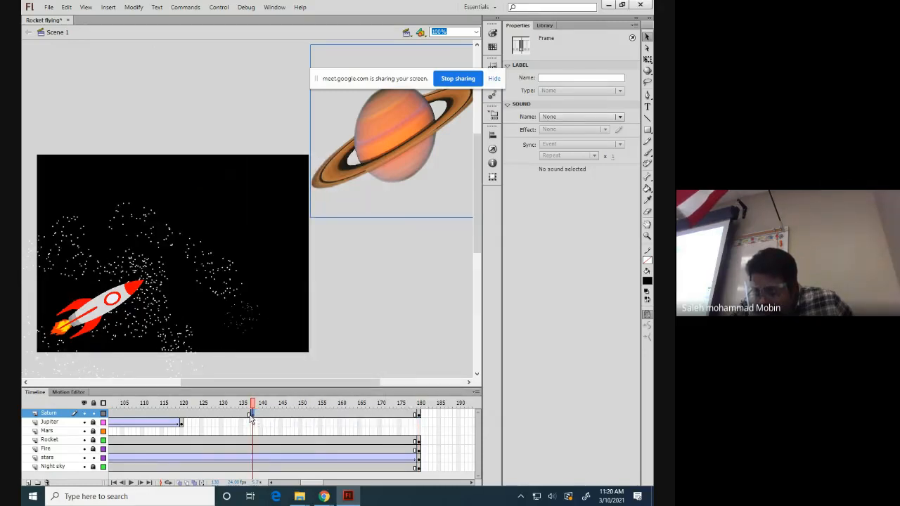
pyautogui.rightClick(249, 417)
pyautogui.click(249, 417)
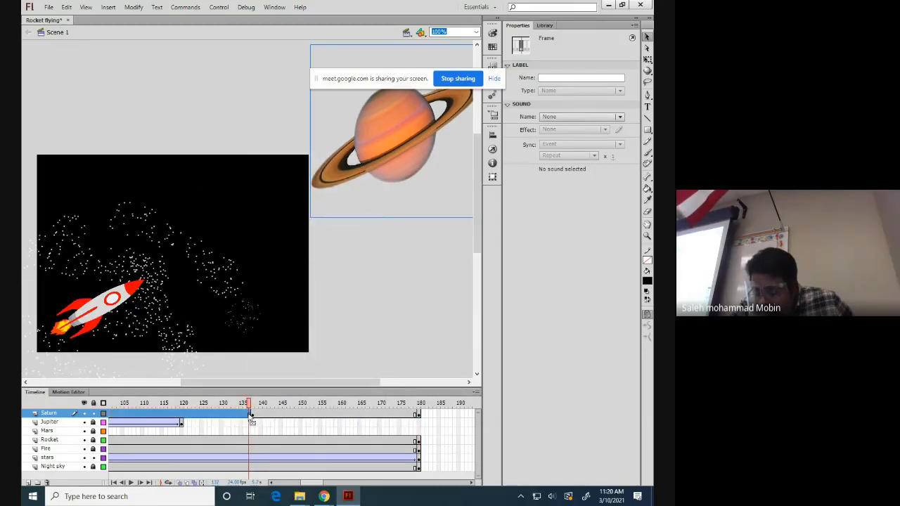
pyautogui.rightClick(251, 418)
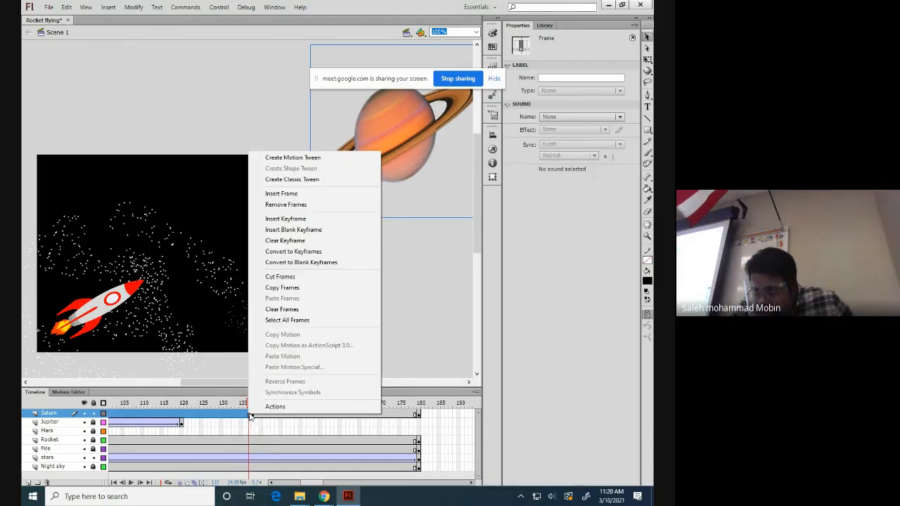
pyautogui.click(265, 423)
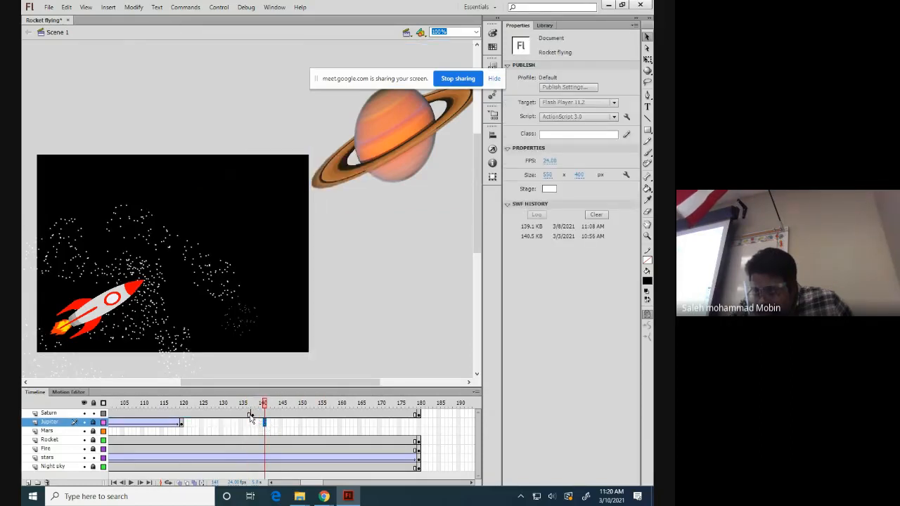
pyautogui.rightClick(249, 415)
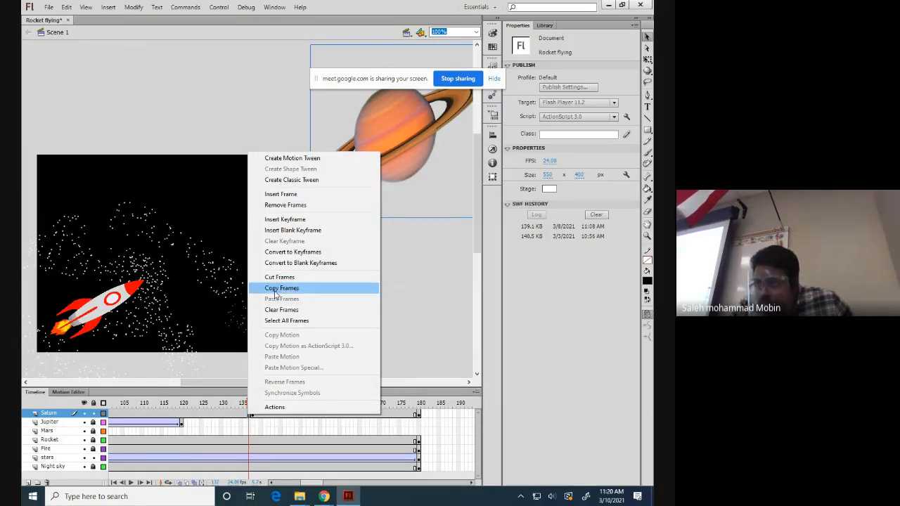
pyautogui.click(287, 231)
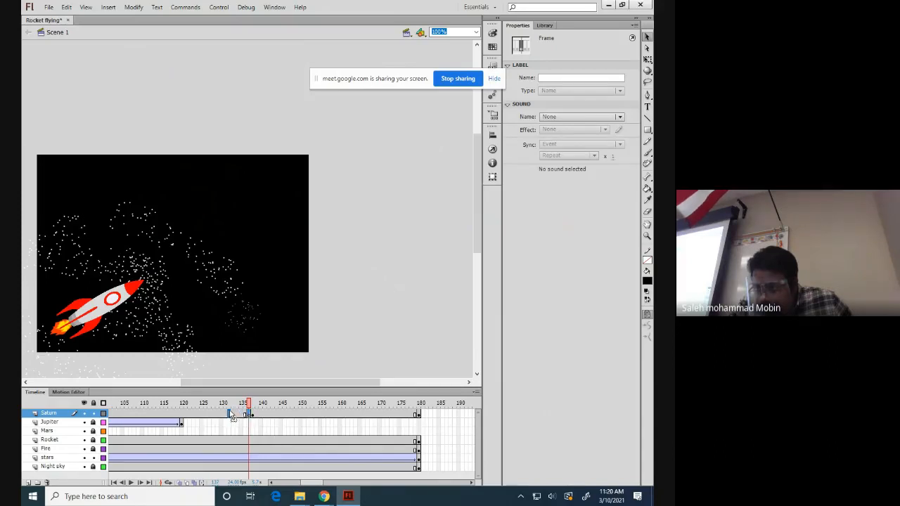
pyautogui.click(244, 415)
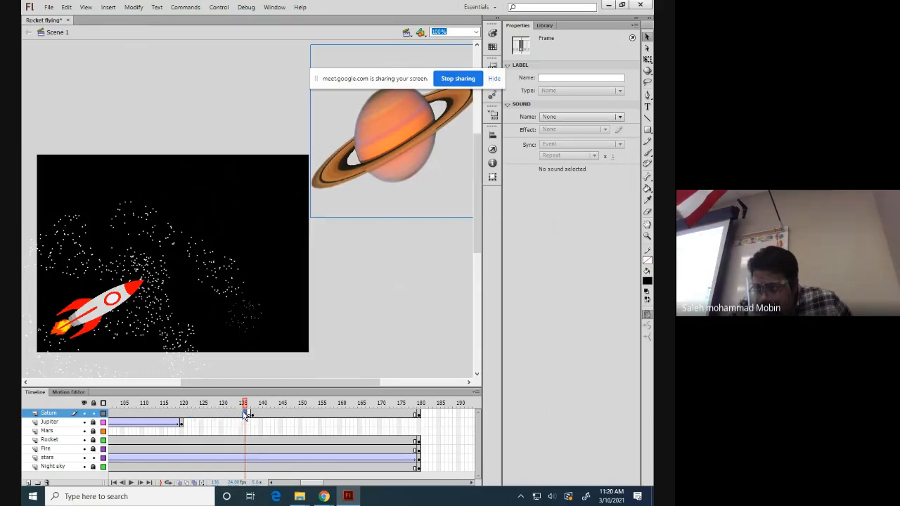
pyautogui.moveTo(245, 415)
pyautogui.mouseDown()
pyautogui.moveTo(223, 415)
pyautogui.moveTo(229, 418)
pyautogui.mouseUp()
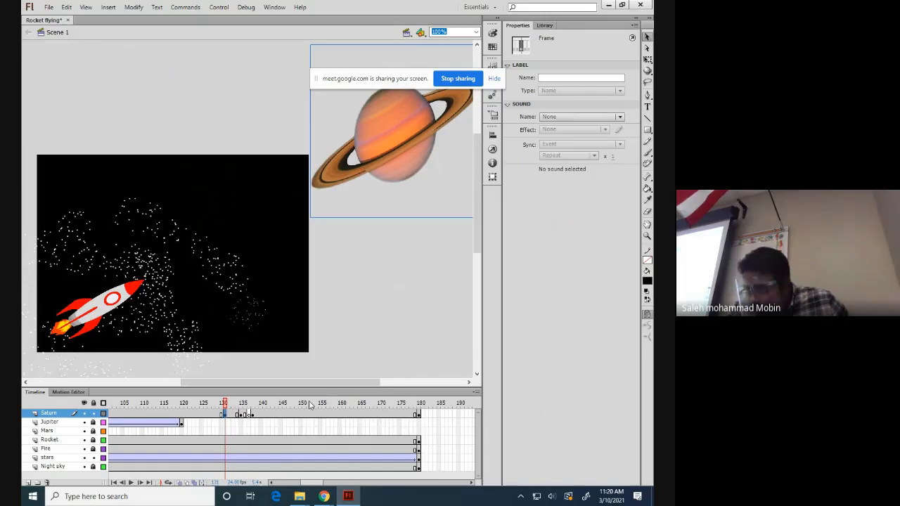
# Insert a keyframe at frame 151 on the Saturn layer and a blank keyframe at frame 150.
pyautogui.click(305, 415)
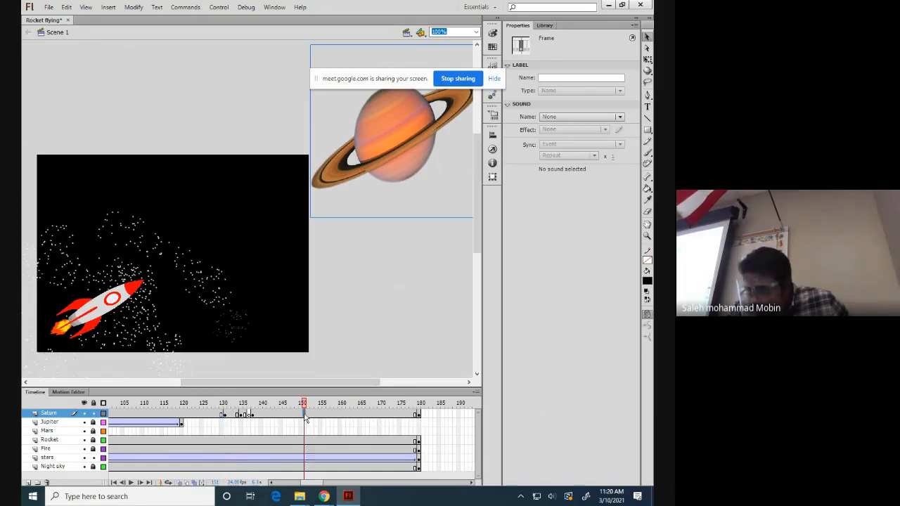
pyautogui.rightClick(305, 416)
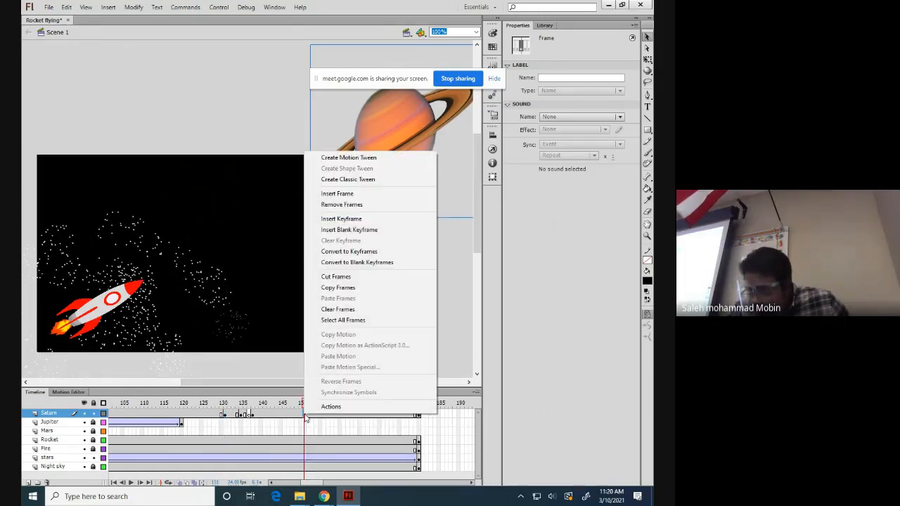
pyautogui.click(341, 219)
pyautogui.rightClick(301, 416)
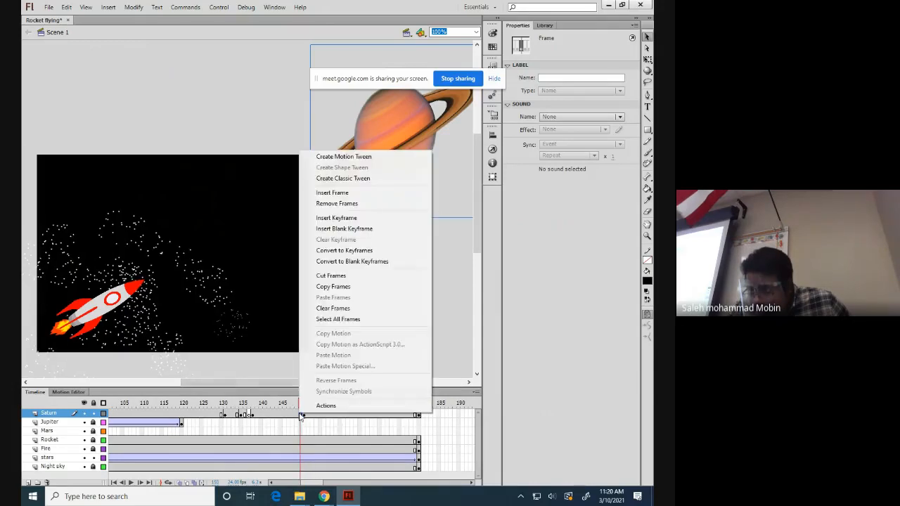
pyautogui.click(328, 230)
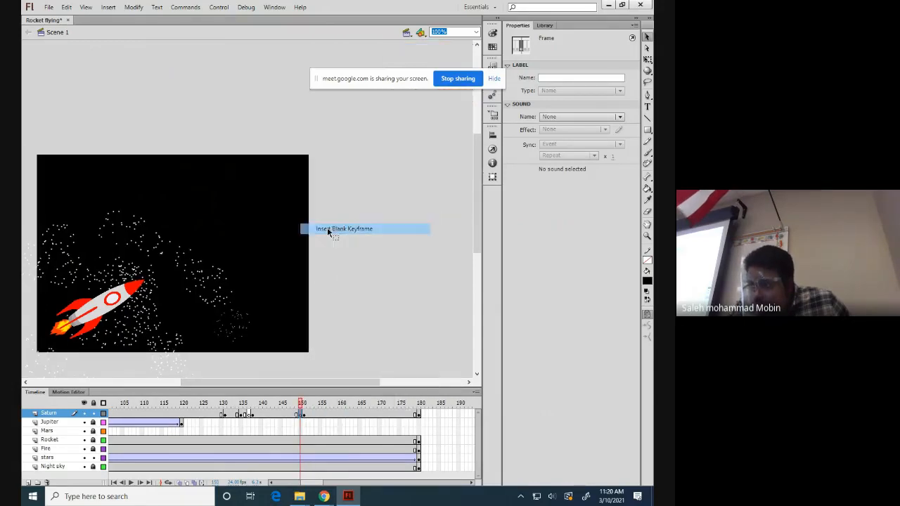
# Clear the Saturn layer's frames from just before frame 150 back to frame 1.
pyautogui.click(298, 416)
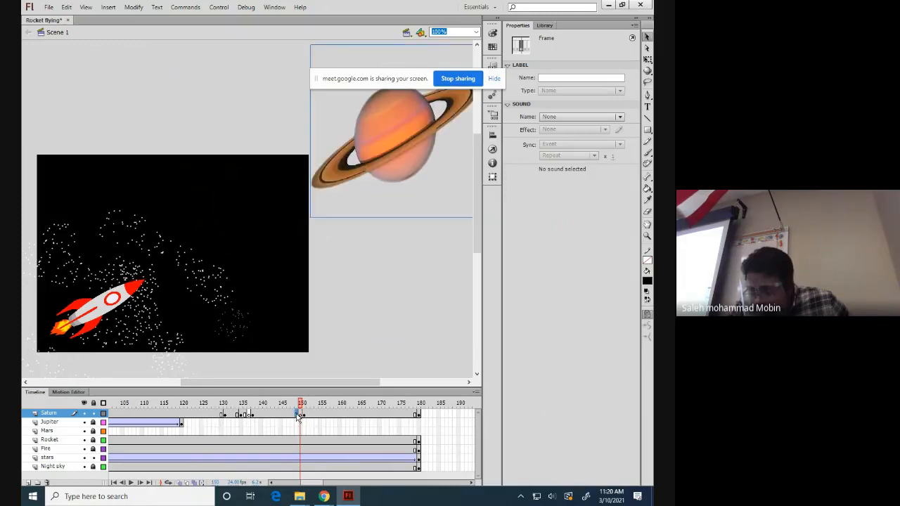
pyautogui.moveTo(298, 416); pyautogui.dragTo(71, 416)
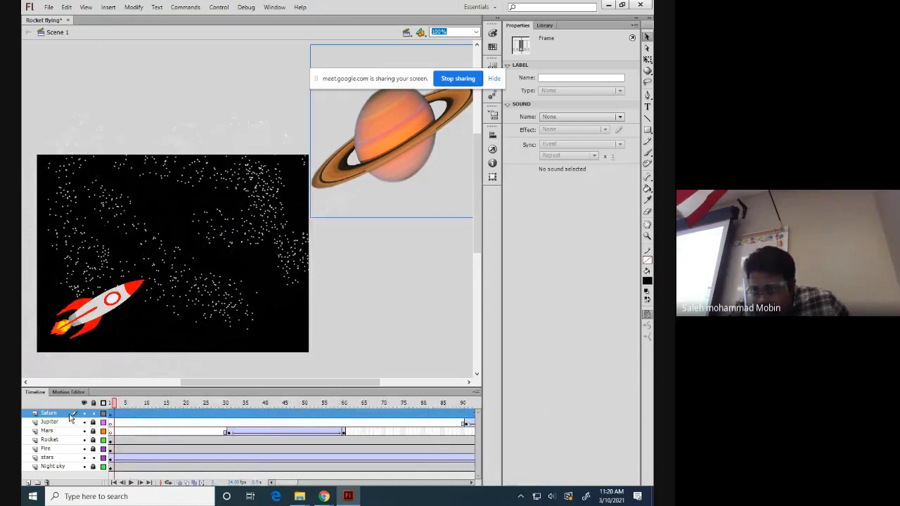
pyautogui.rightClick(123, 416)
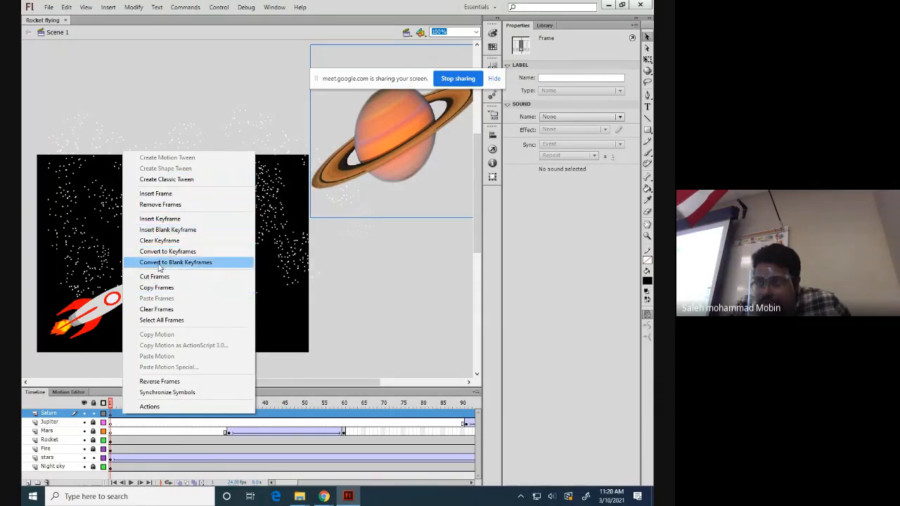
pyautogui.click(164, 314)
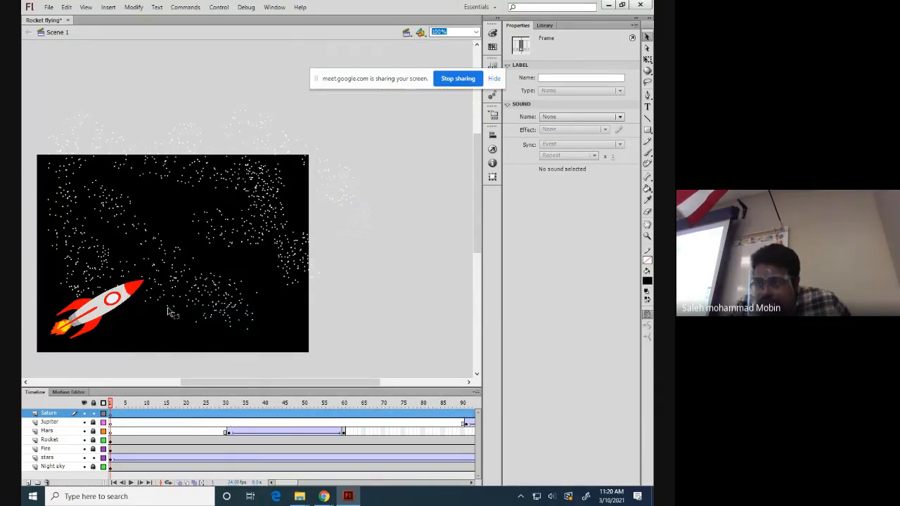
pyautogui.click(186, 420)
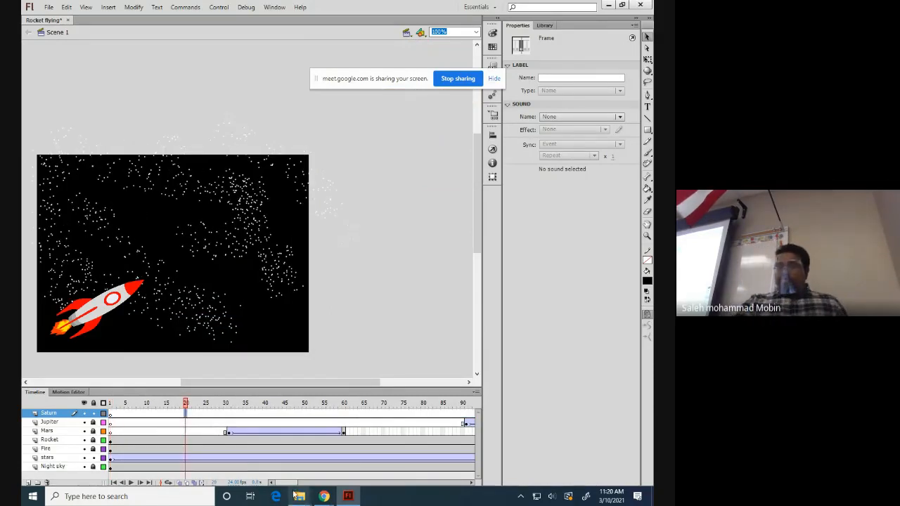
# Create a classic tween on the Saturn layer between the keyframes at frames 151 and 180.
pyautogui.moveTo(320, 485); pyautogui.dragTo(316, 485)
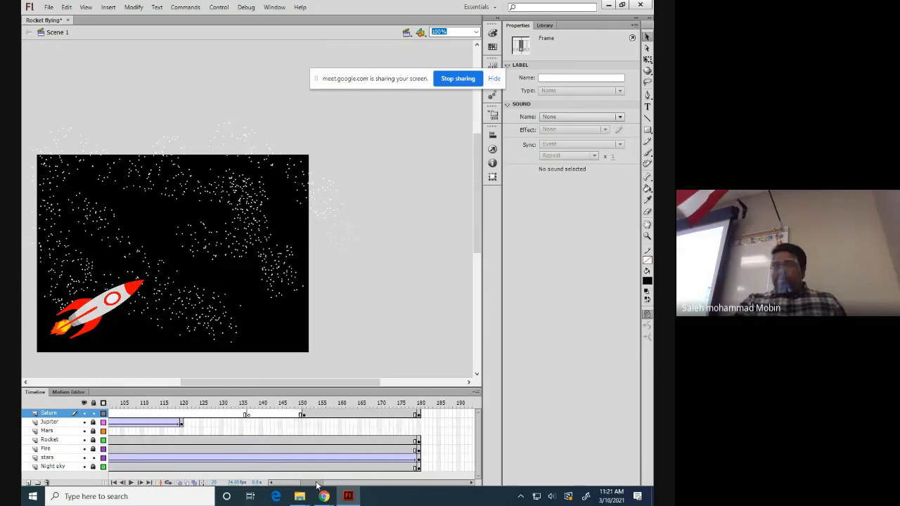
pyautogui.click(303, 414)
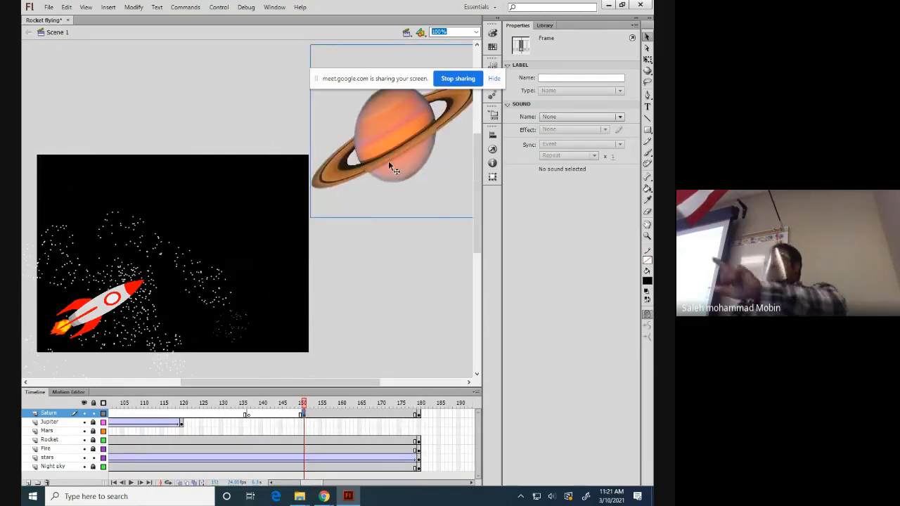
pyautogui.rightClick(345, 417)
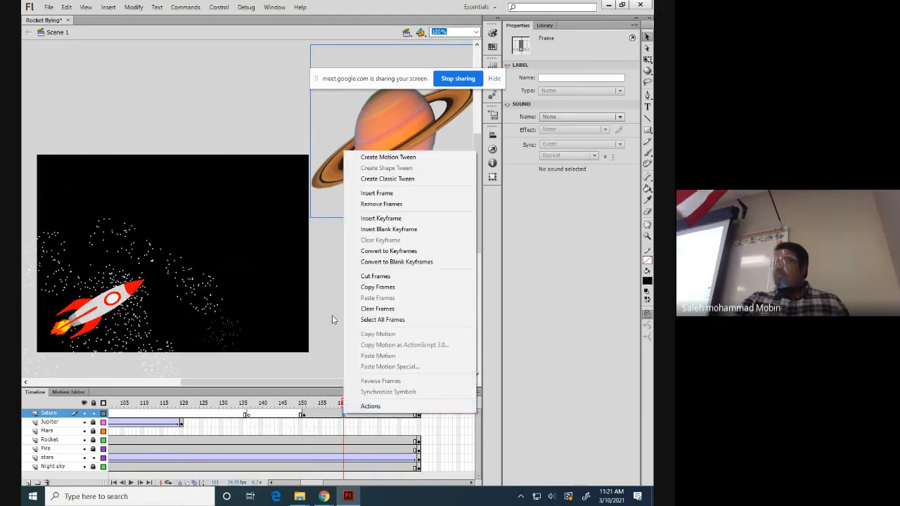
pyautogui.click(385, 178)
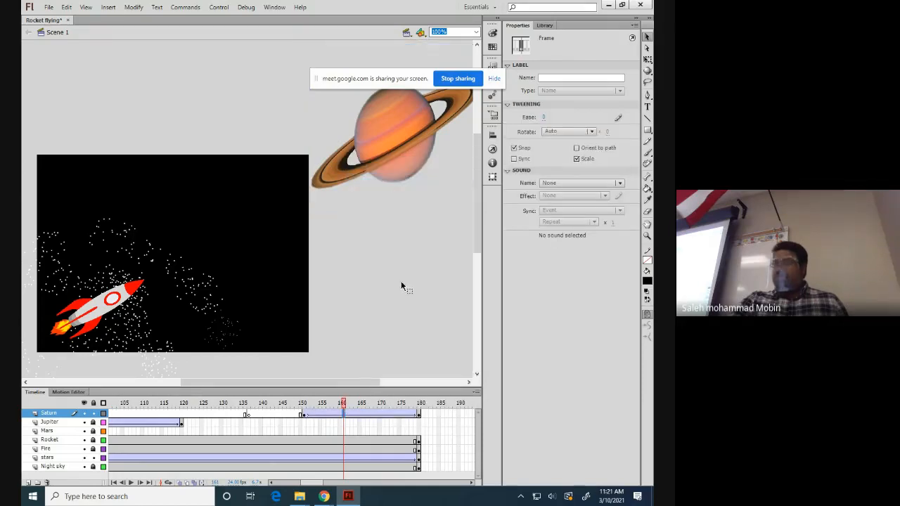
# Move Saturn at frame 180 beyond the stage's lower-left corner, to about X -177, and save the document.
pyautogui.click(419, 415)
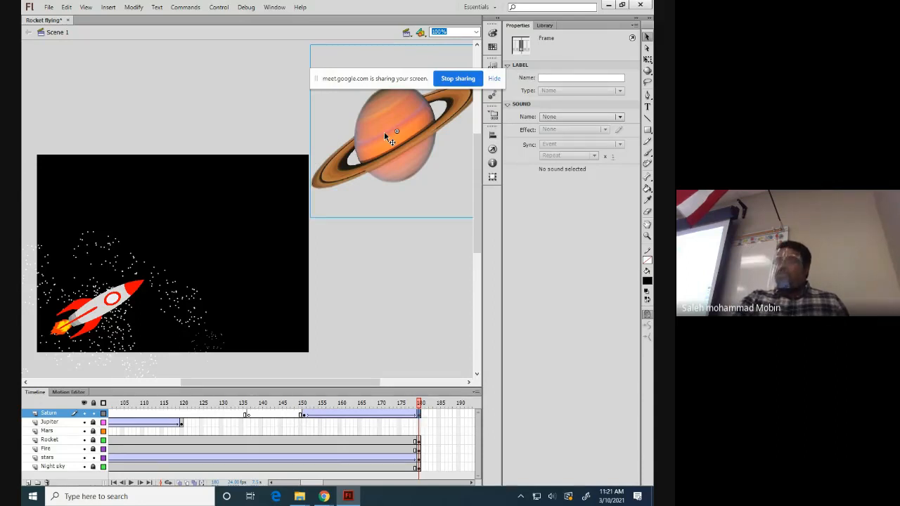
pyautogui.moveTo(384, 132); pyautogui.dragTo(40, 342)
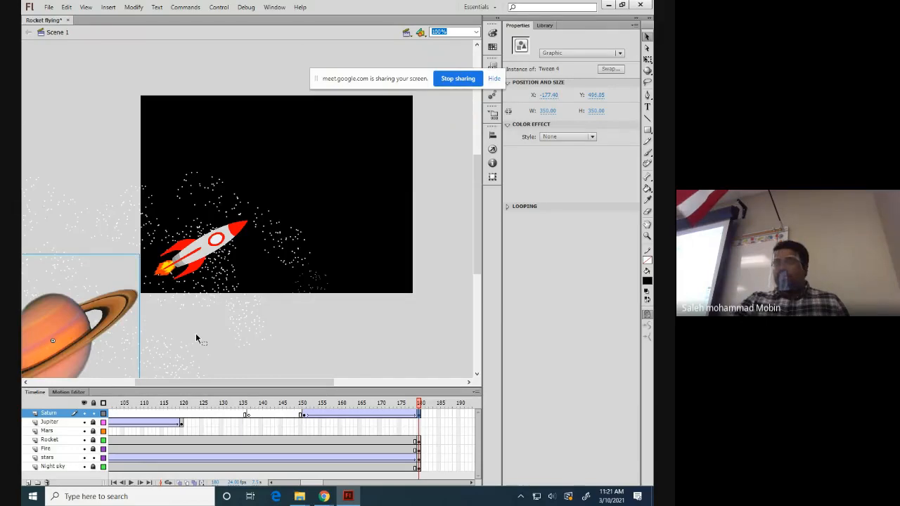
pyautogui.click(431, 204)
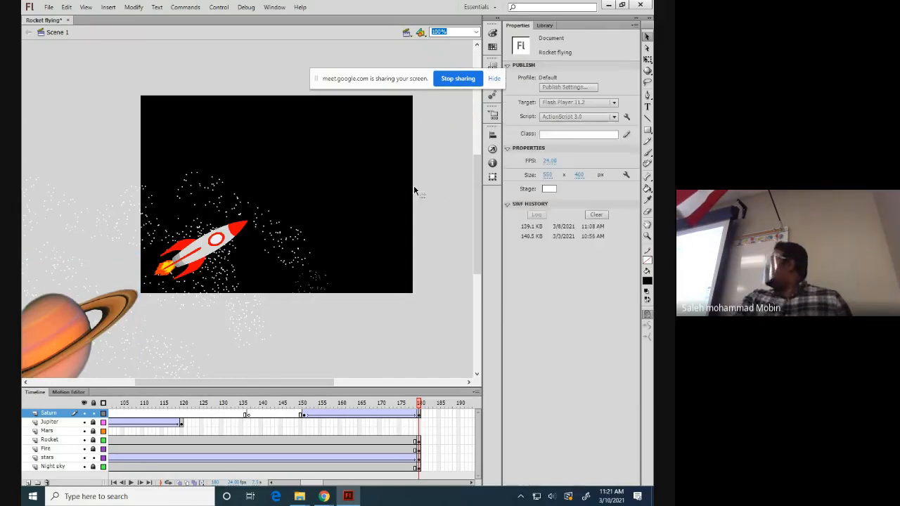
pyautogui.click(49, 8)
pyautogui.click(62, 87)
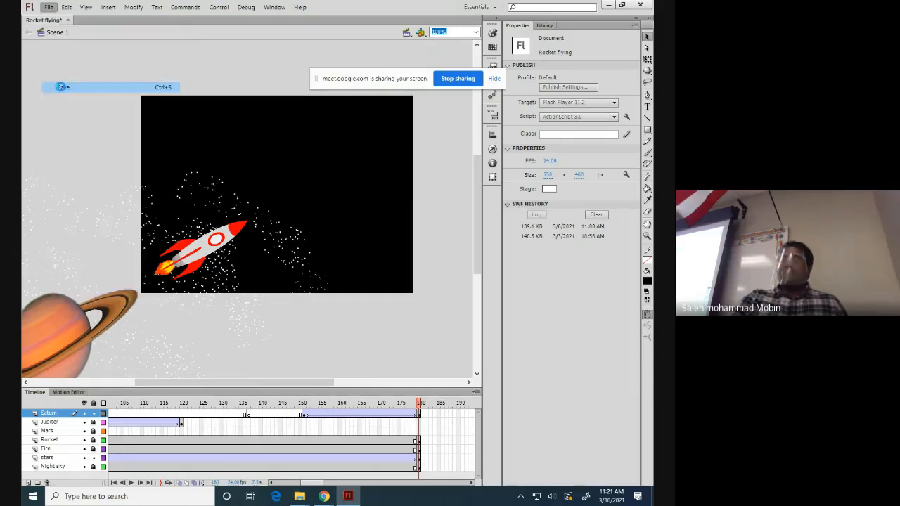
# Play back the timeline, test the Rocket flying movie in Flash Professional, and close the test window.
pyautogui.click(215, 8)
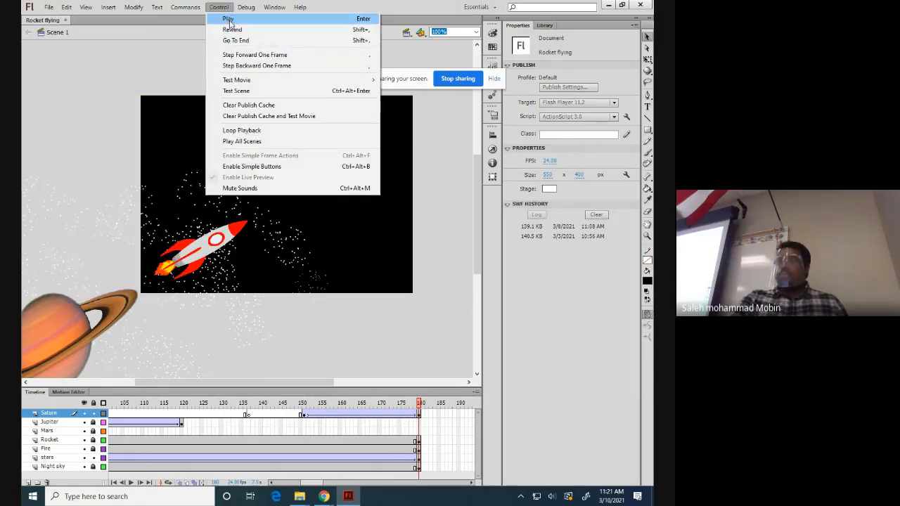
pyautogui.click(228, 20)
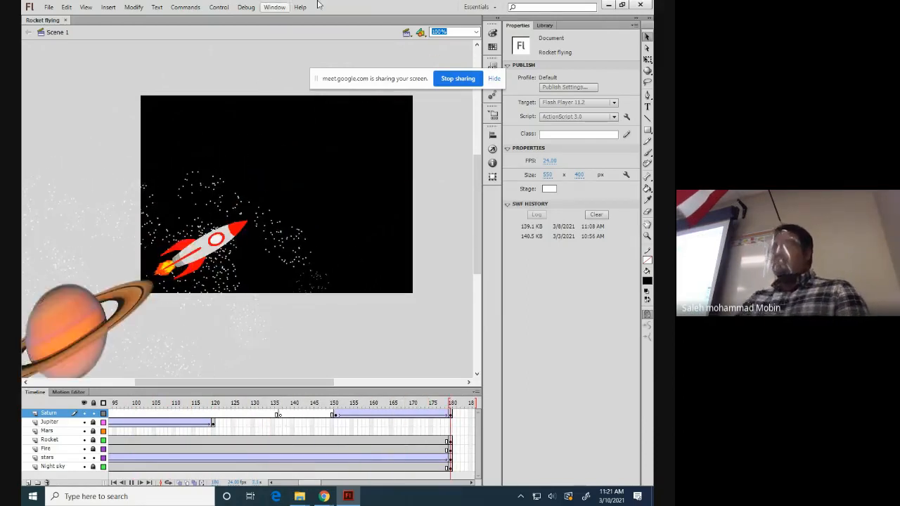
pyautogui.click(218, 7)
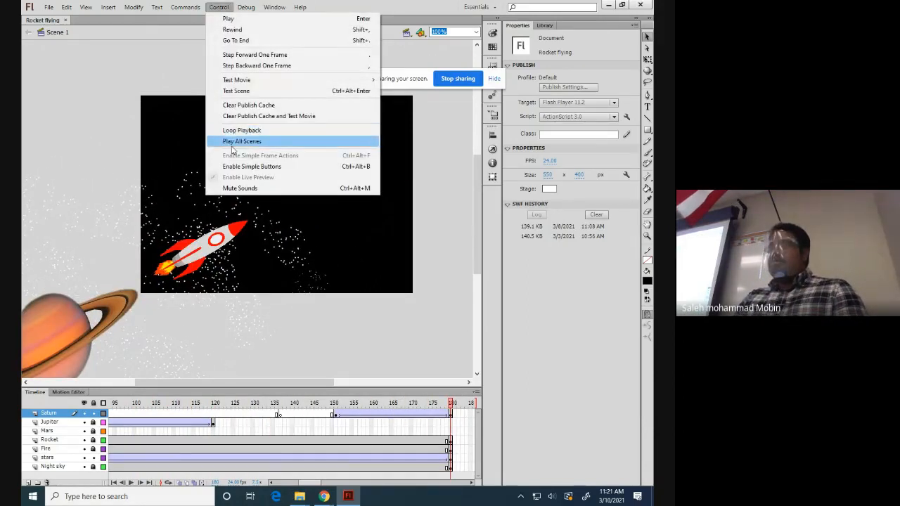
pyautogui.moveTo(237, 83)
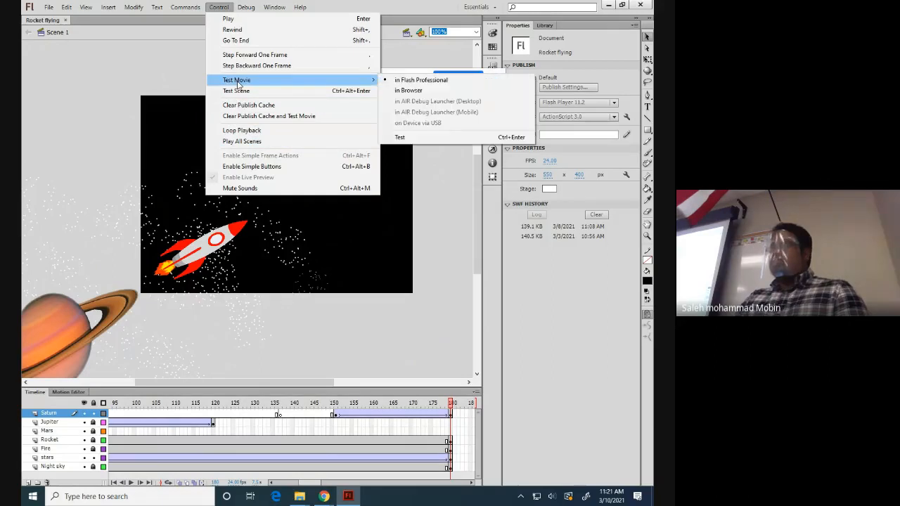
pyautogui.click(411, 80)
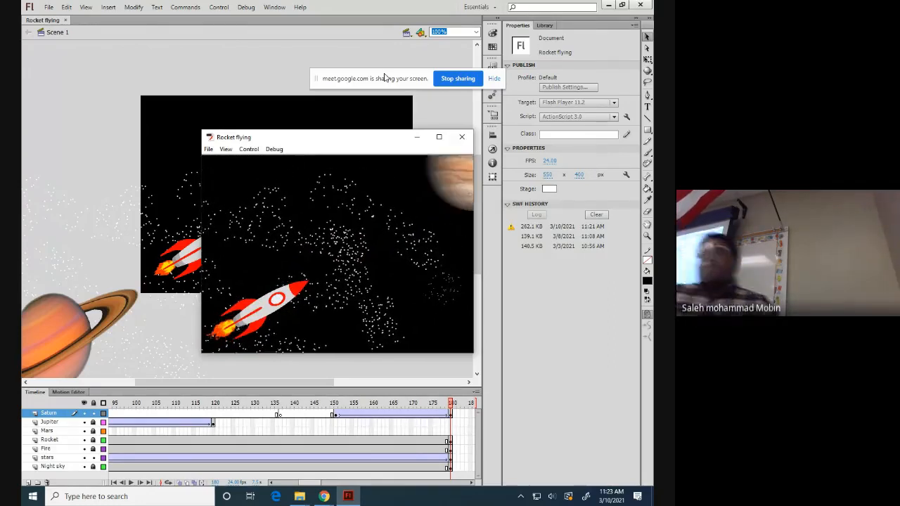
pyautogui.click(461, 137)
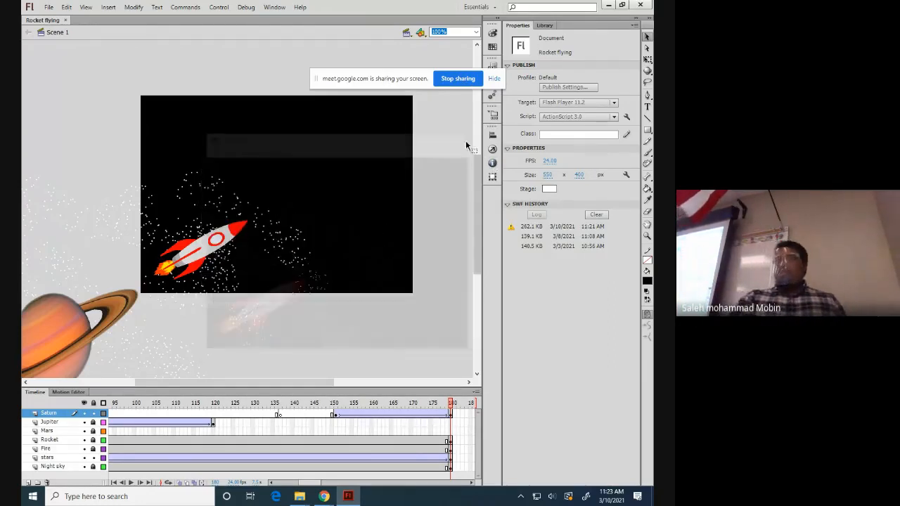
# Check the save status of the Rocket flying document and close the program.
pyautogui.click(48, 7)
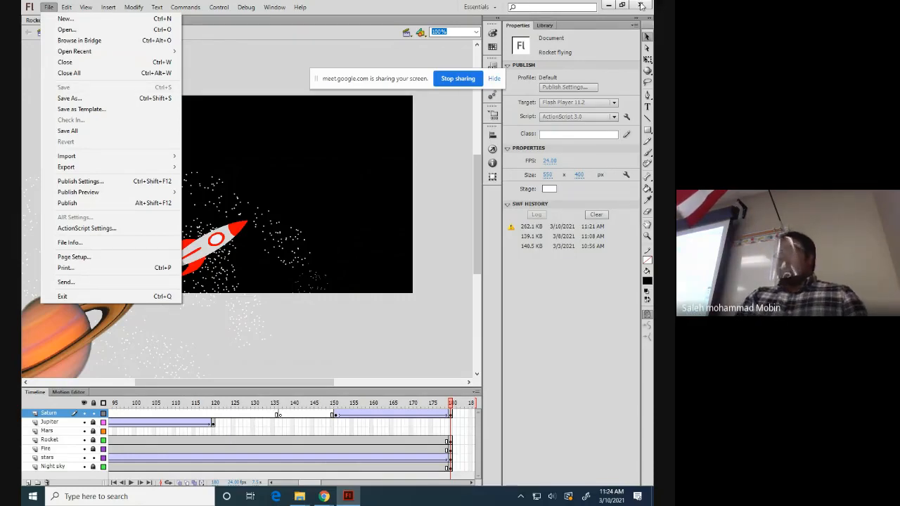
pyautogui.click(46, 9)
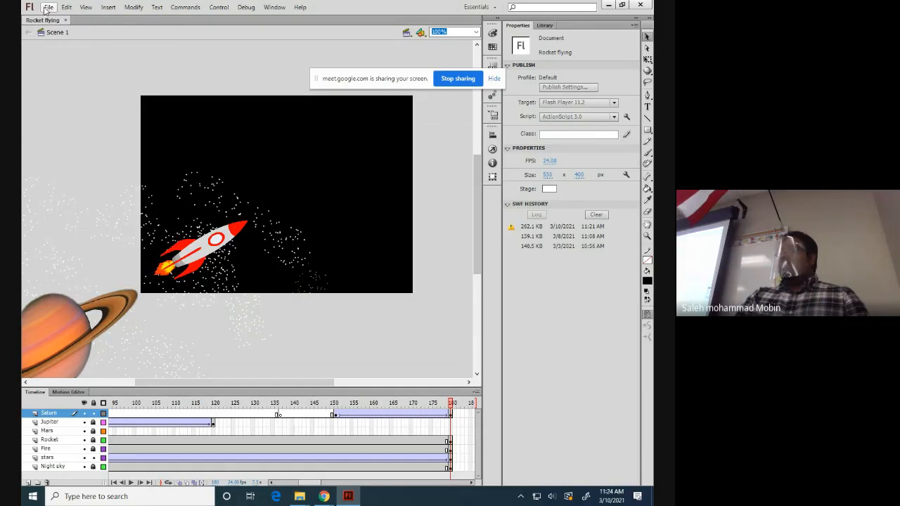
pyautogui.click(47, 8)
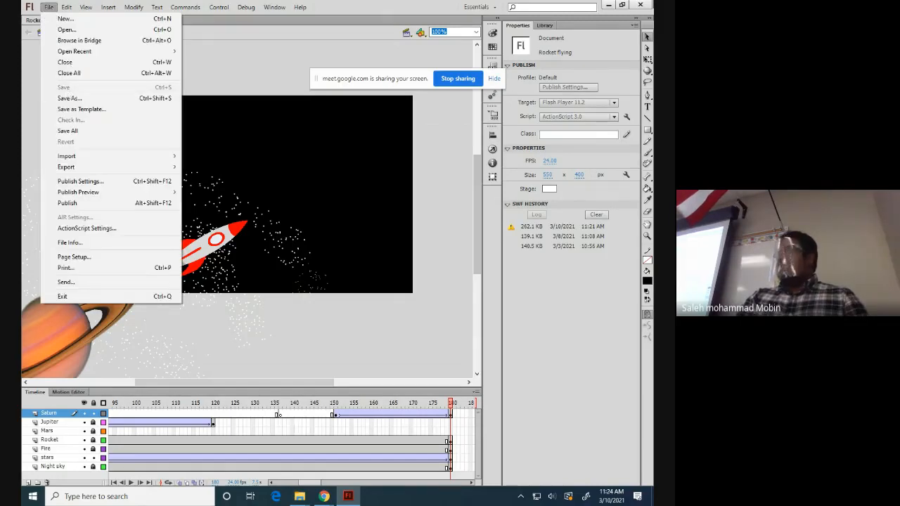
pyautogui.click(639, 6)
pyautogui.click(640, 6)
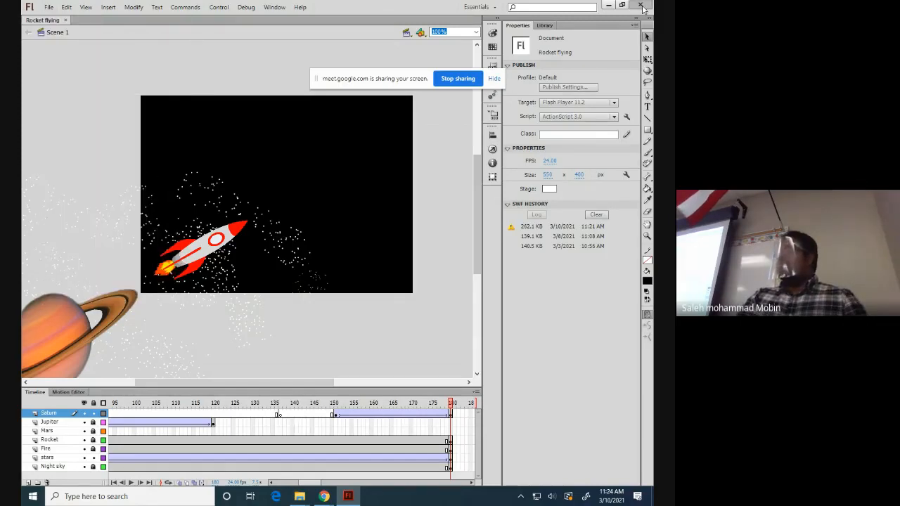